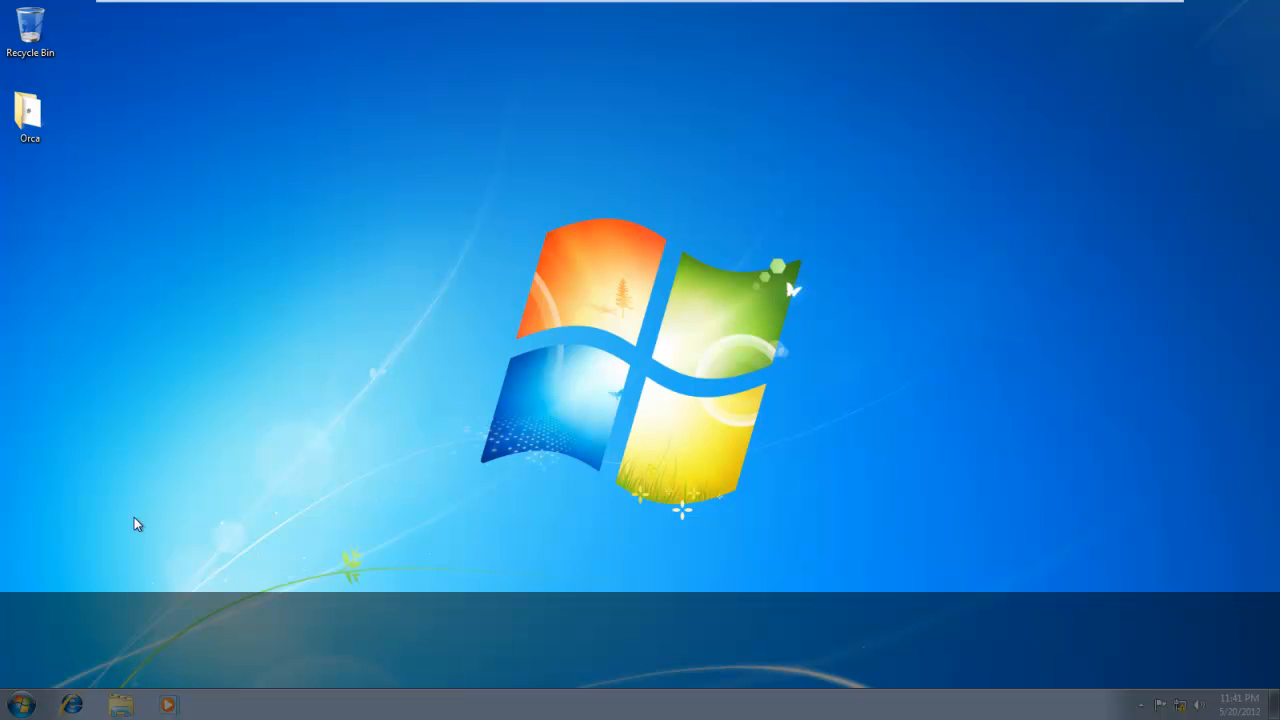
Open the Orca folder on the desktop to view the installer, and launch Microsoft Application Virtualization Sequencer.
{"action": "double_click", "coordinate": [44, 140]}
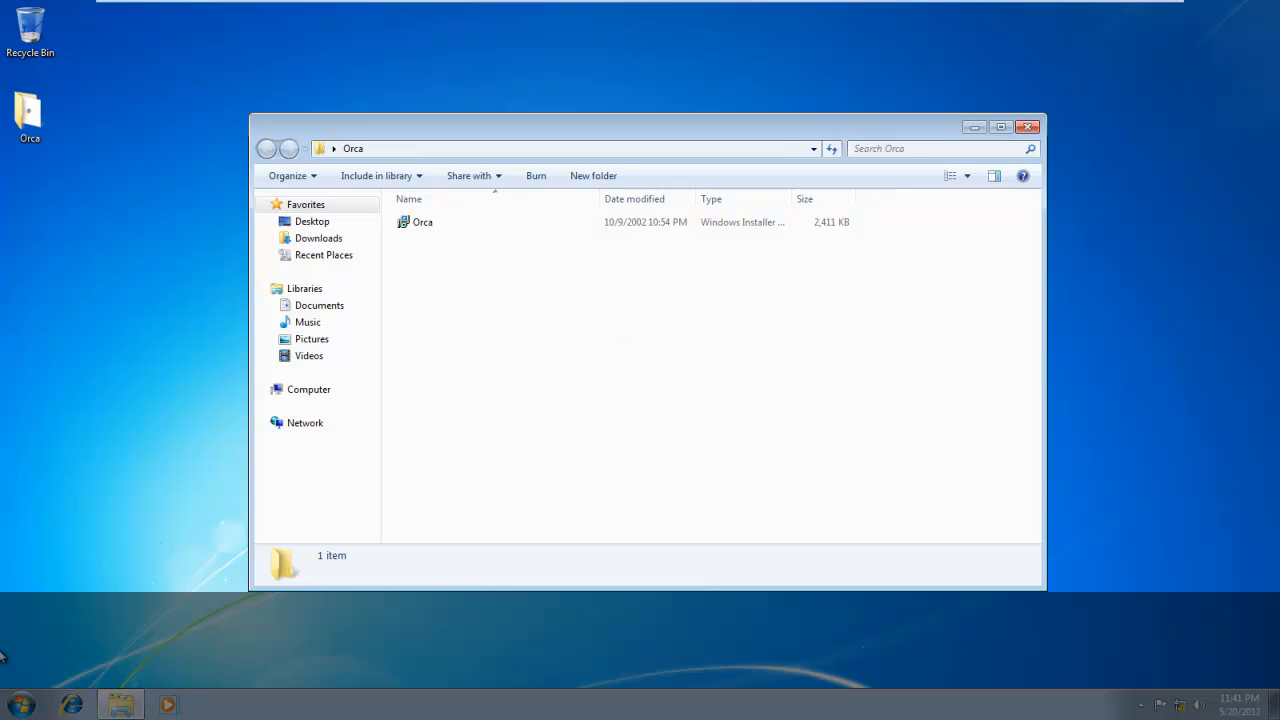
{"action": "left_click", "coordinate": [21, 704]}
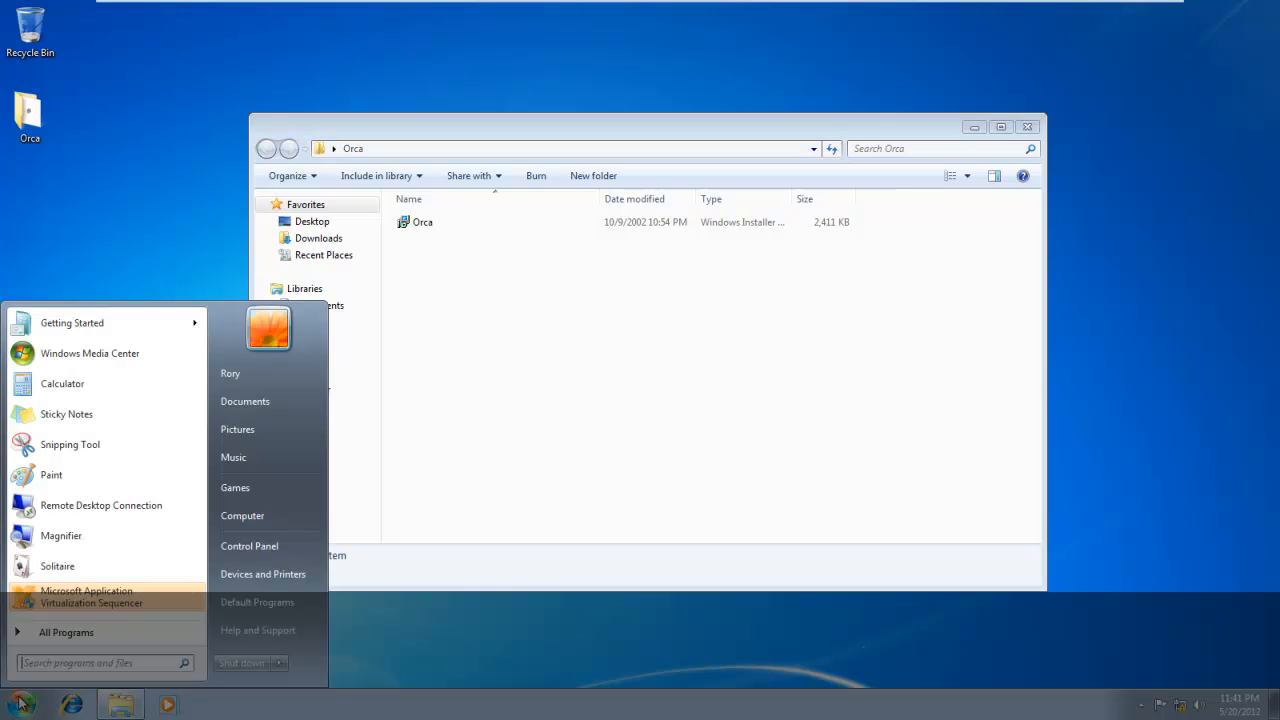
{"action": "left_click", "coordinate": [112, 600]}
{"action": "left_click", "coordinate": [266, 519]}
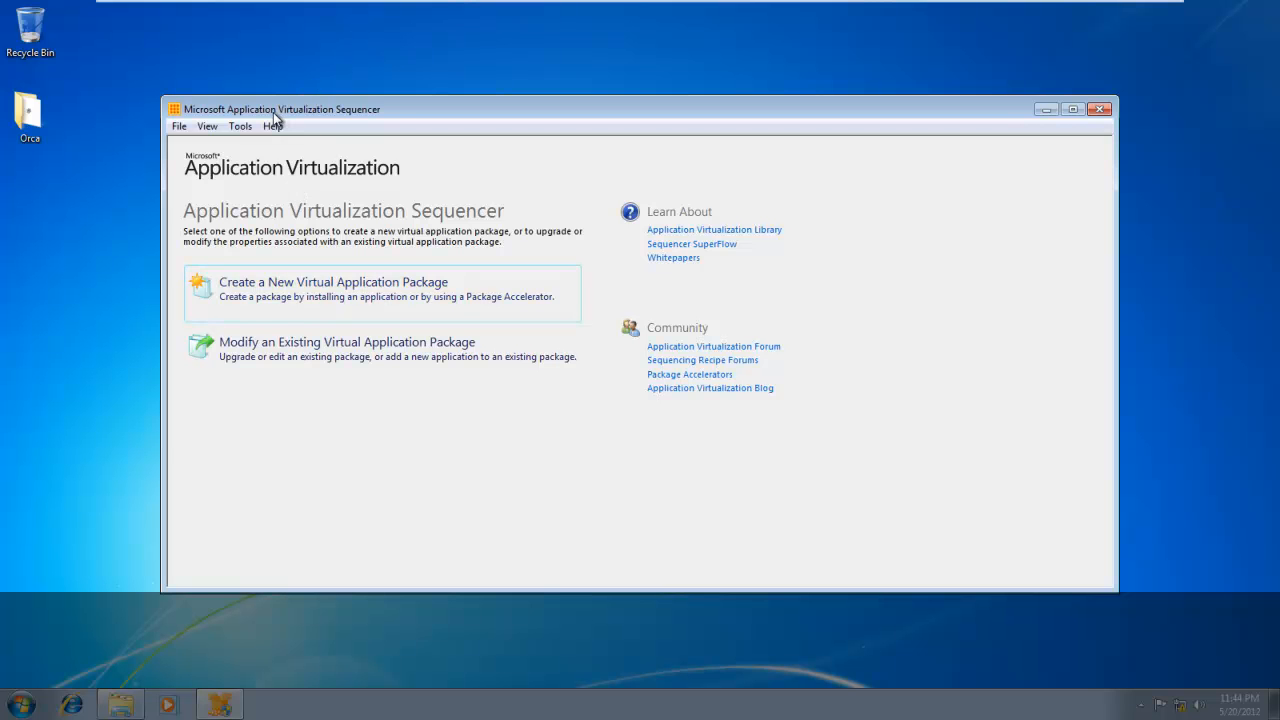
Review the sequencer options, covering the general settings, parse items and exclusion items.
{"action": "left_click", "coordinate": [240, 126]}
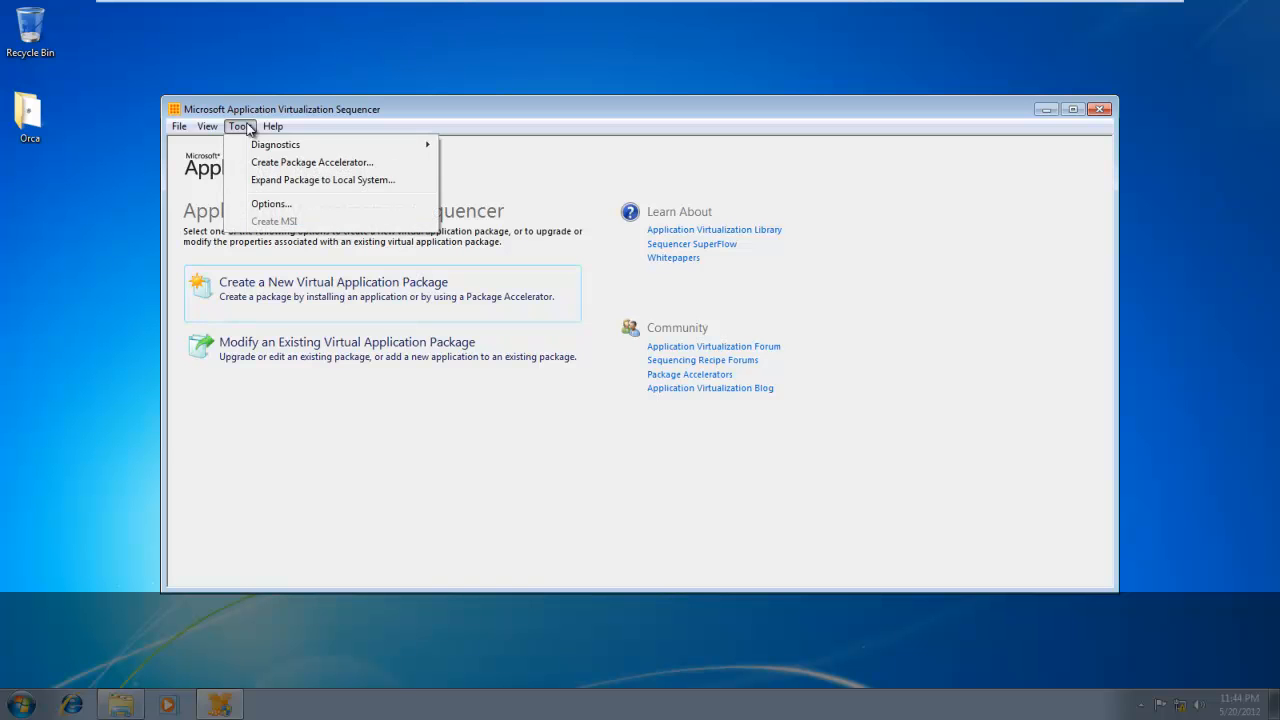
{"action": "left_click", "coordinate": [262, 204]}
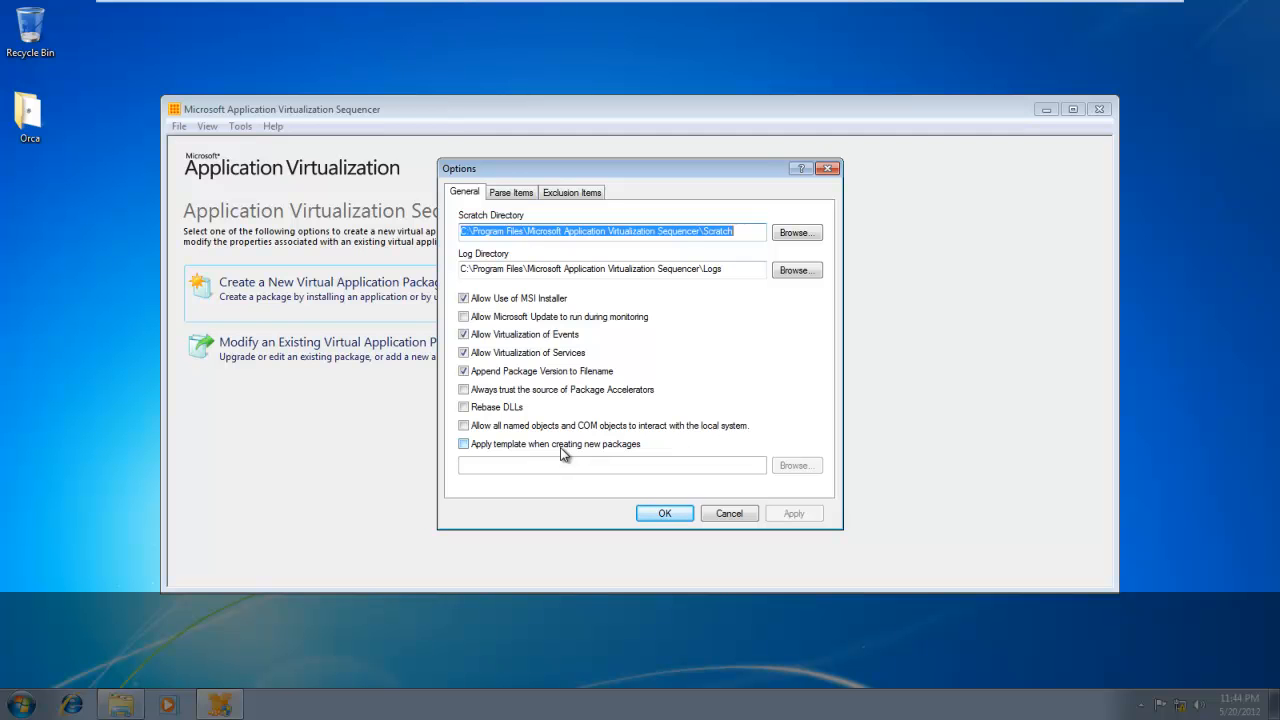
{"action": "left_click", "coordinate": [520, 192]}
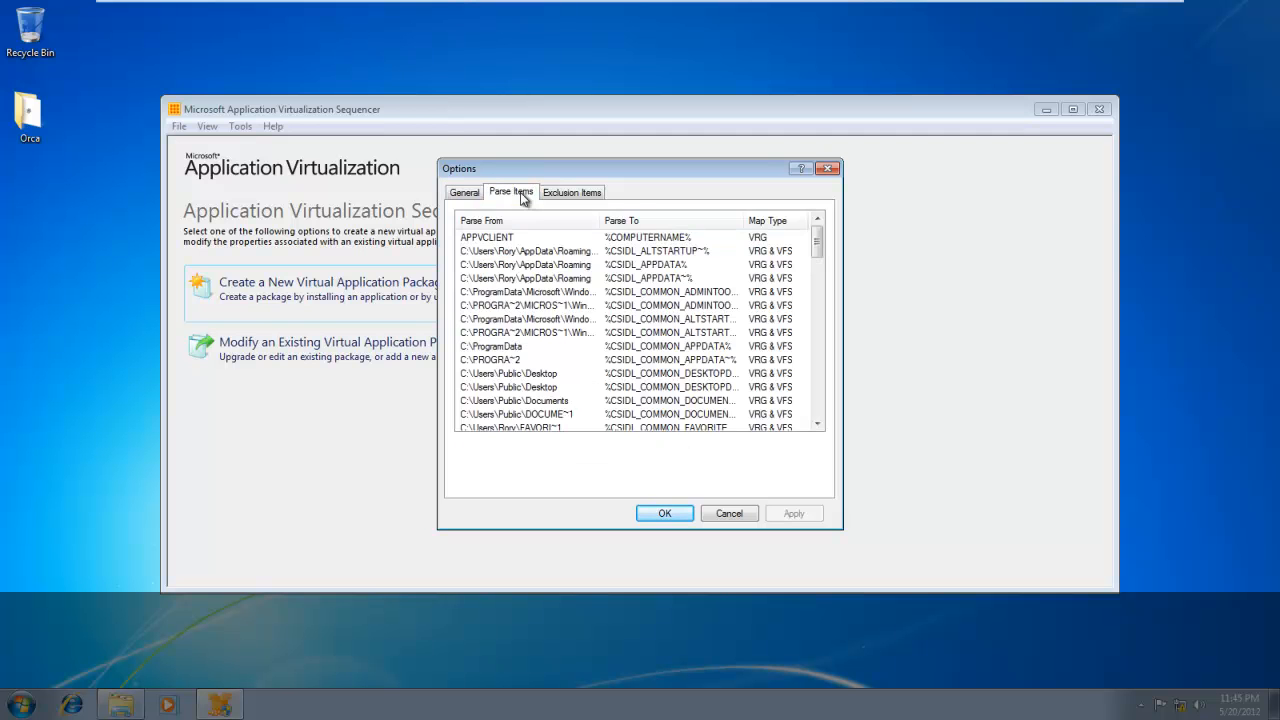
{"action": "left_click", "coordinate": [600, 192]}
{"action": "key", "text": "Caps_Lock"}
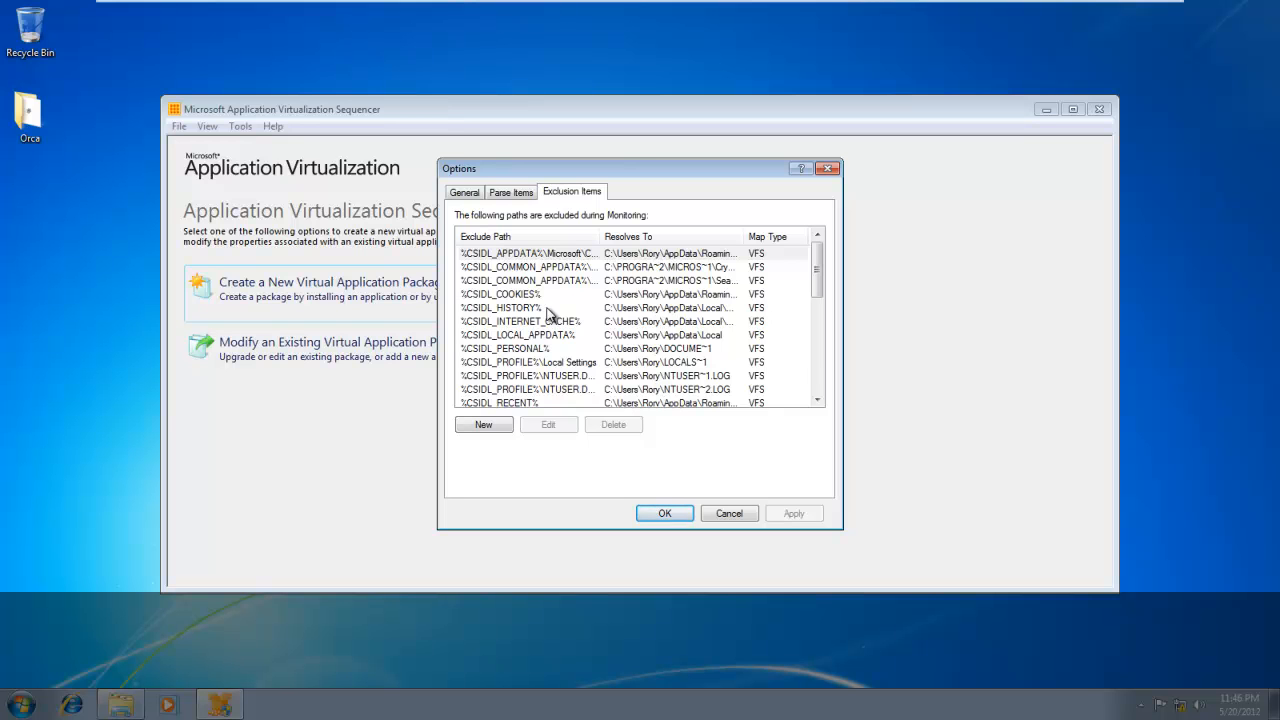
{"action": "left_click", "coordinate": [815, 353]}
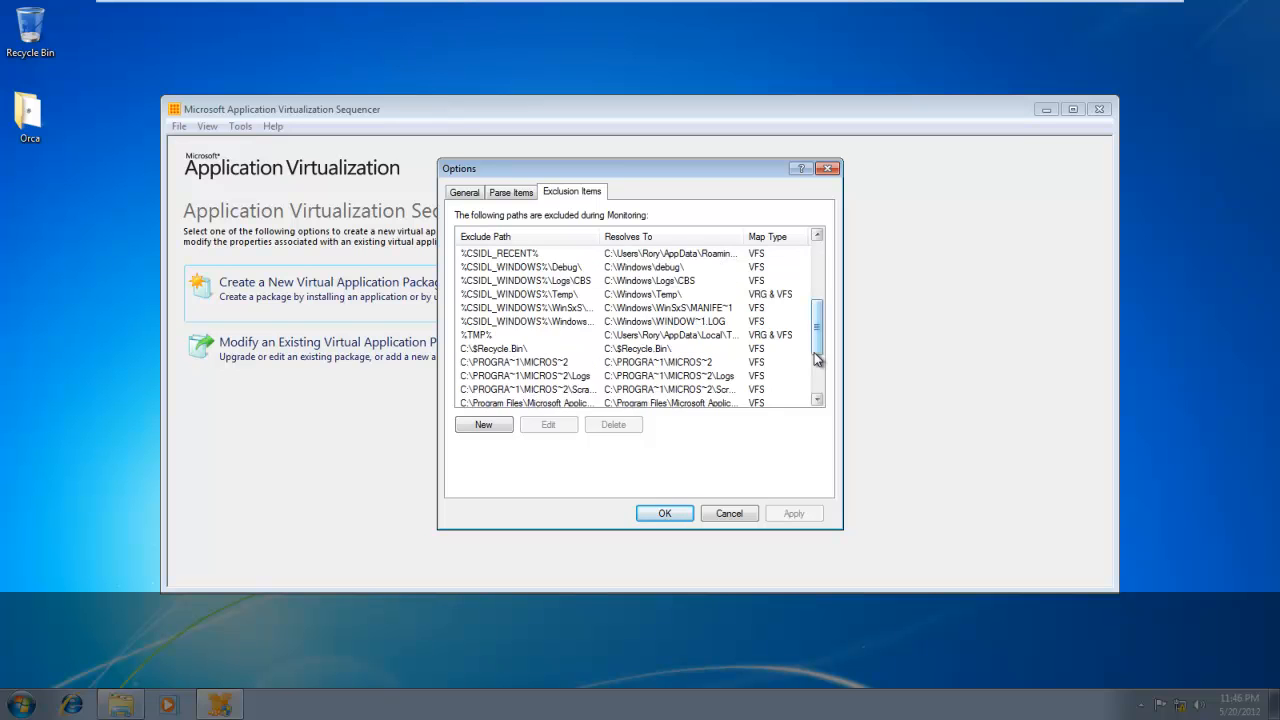
{"action": "left_click", "coordinate": [663, 514]}
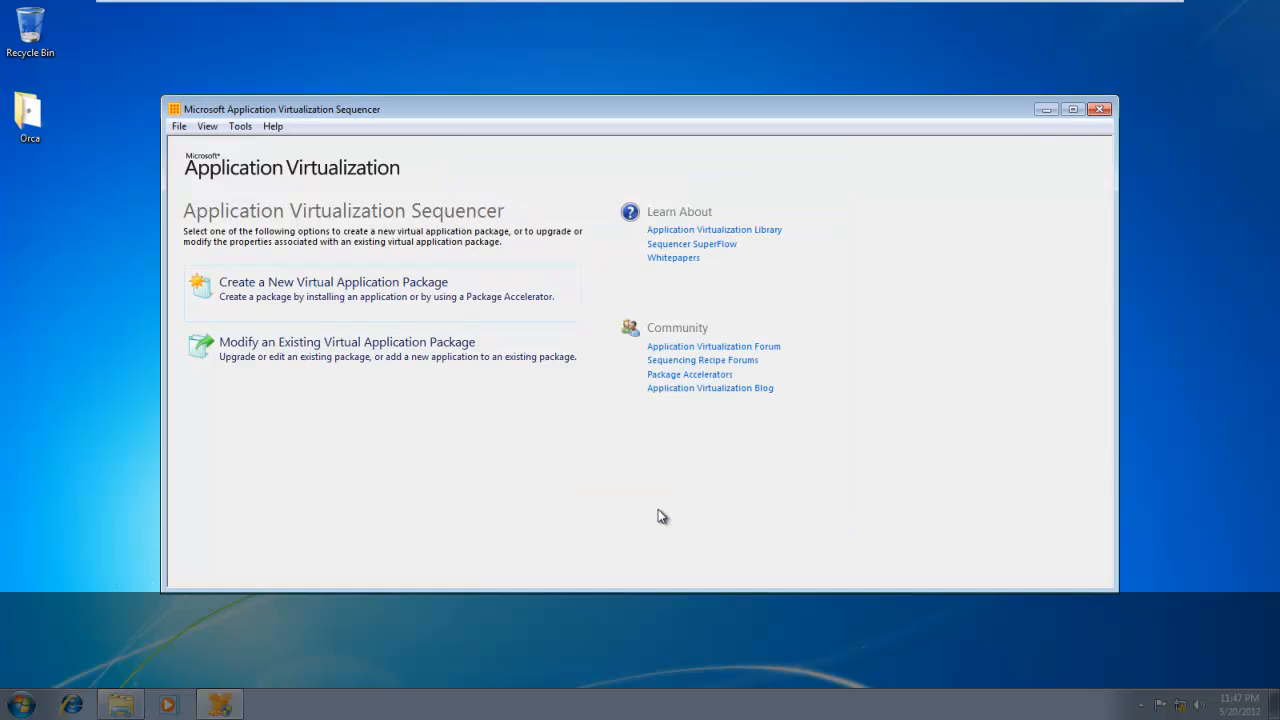
Start a new virtual application package with the default Create Package method and select the Windows Defender issue.
{"action": "left_click", "coordinate": [408, 291]}
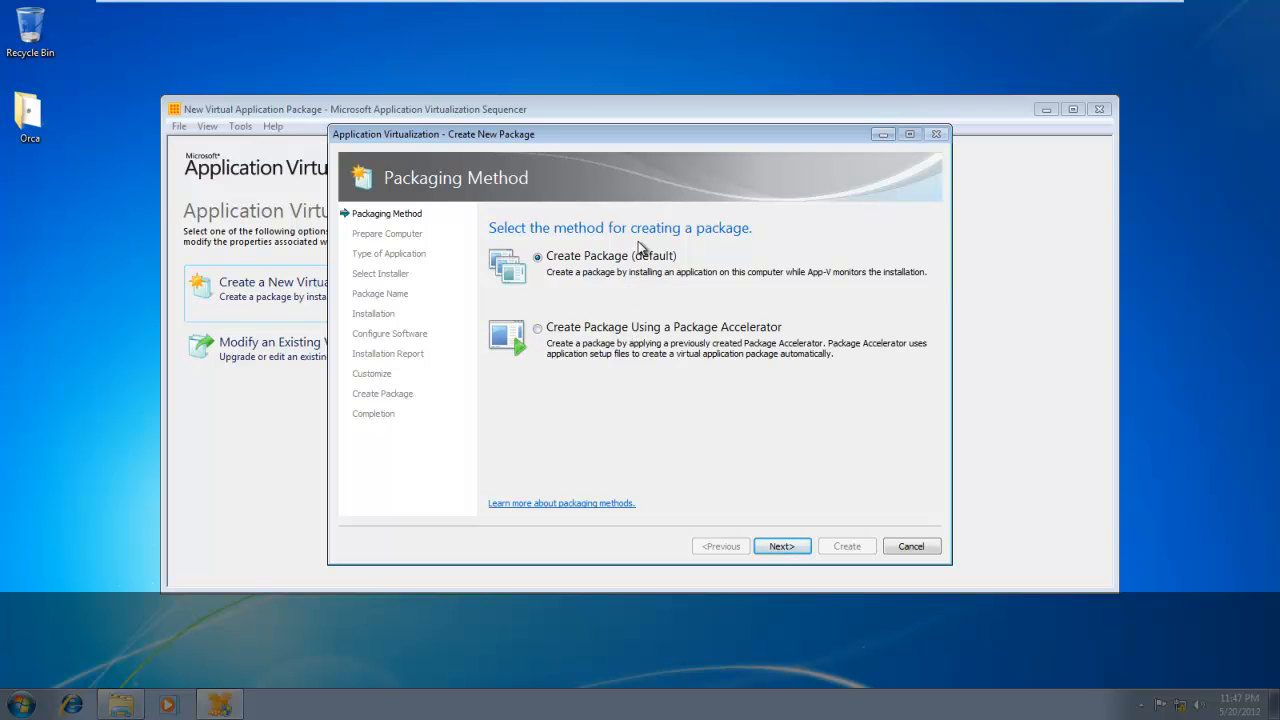
{"action": "left_click", "coordinate": [785, 549]}
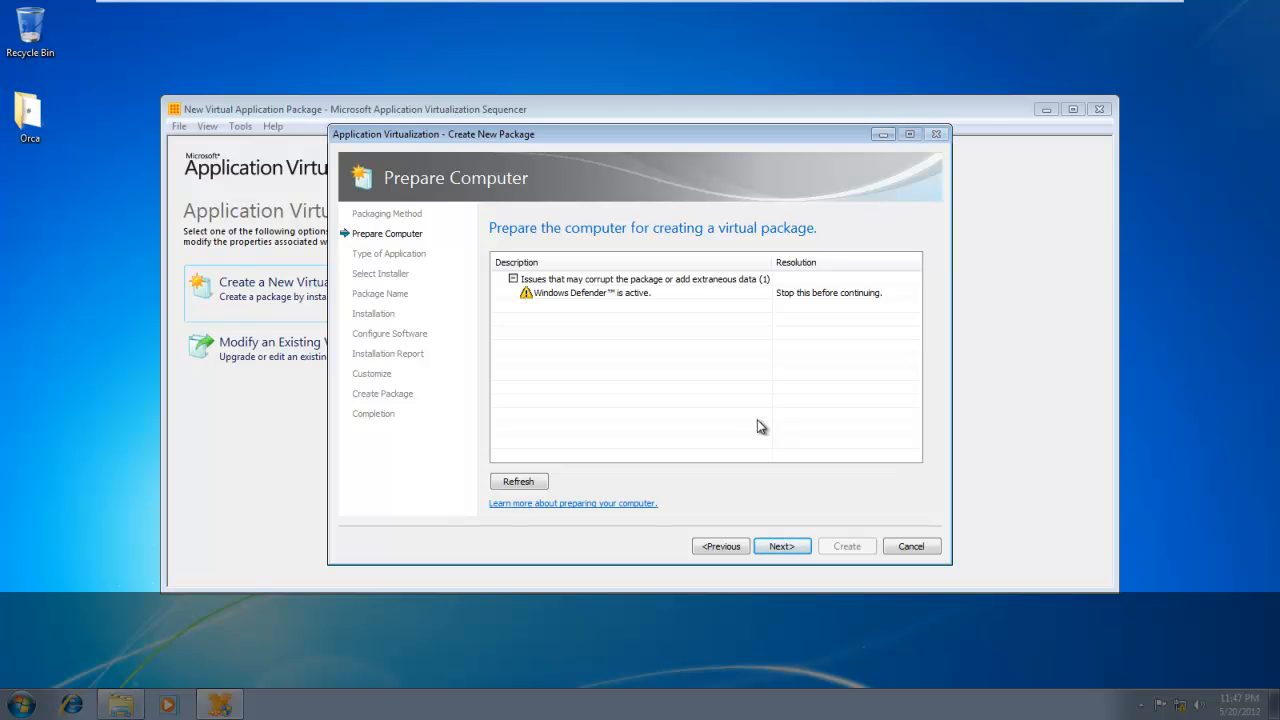
{"action": "left_click", "coordinate": [577, 294]}
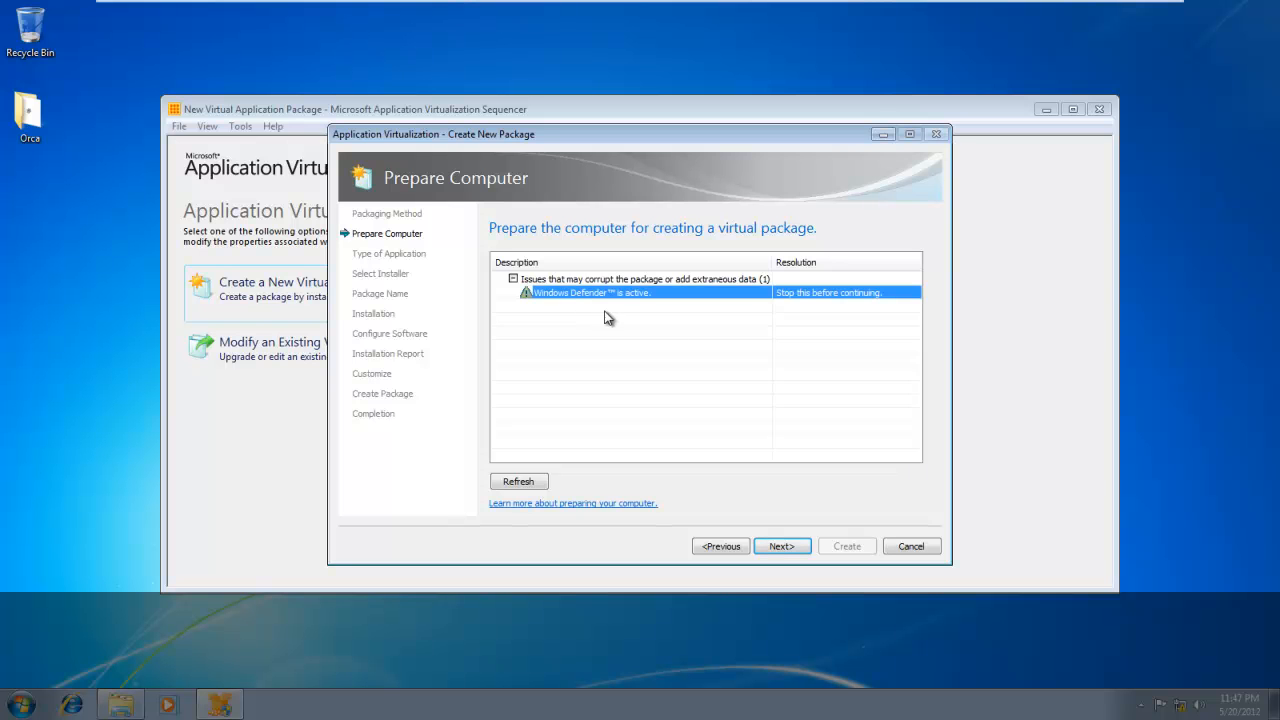
Open the Windows Services console by running services.msc.
{"action": "left_click", "coordinate": [12, 710]}
{"action": "left_click", "coordinate": [82, 663]}
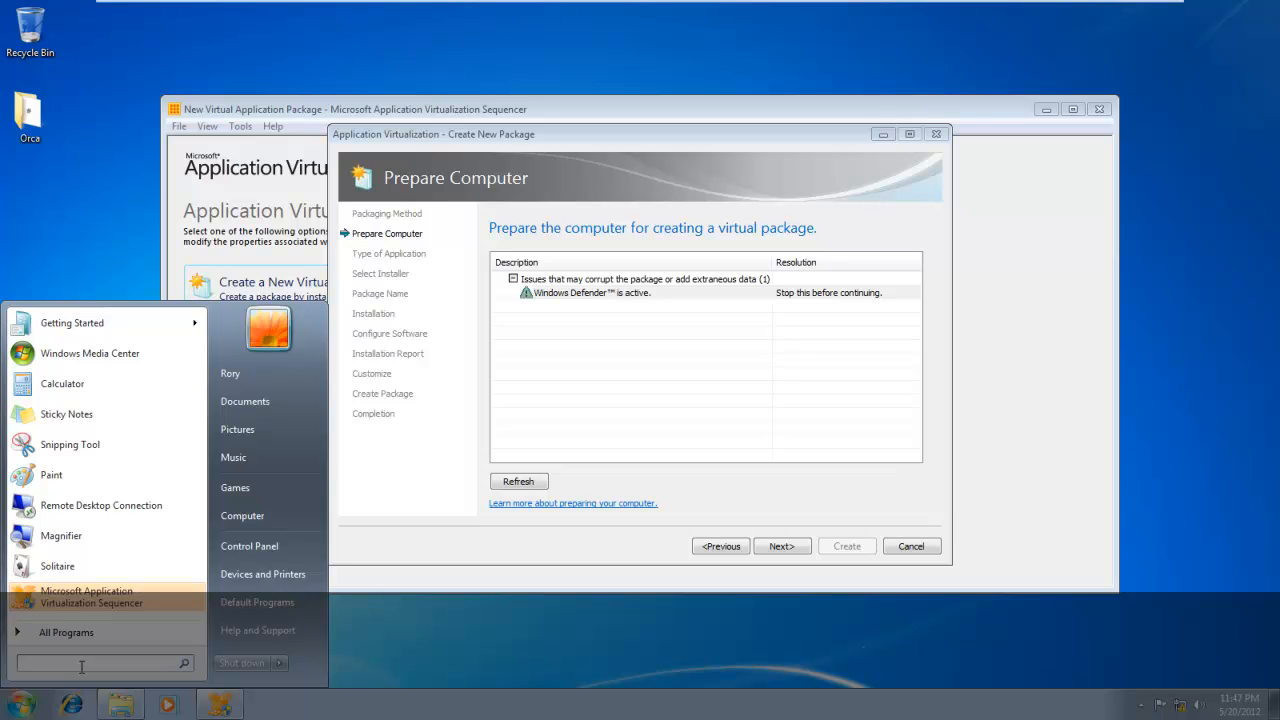
{"action": "type", "text": "serv"}
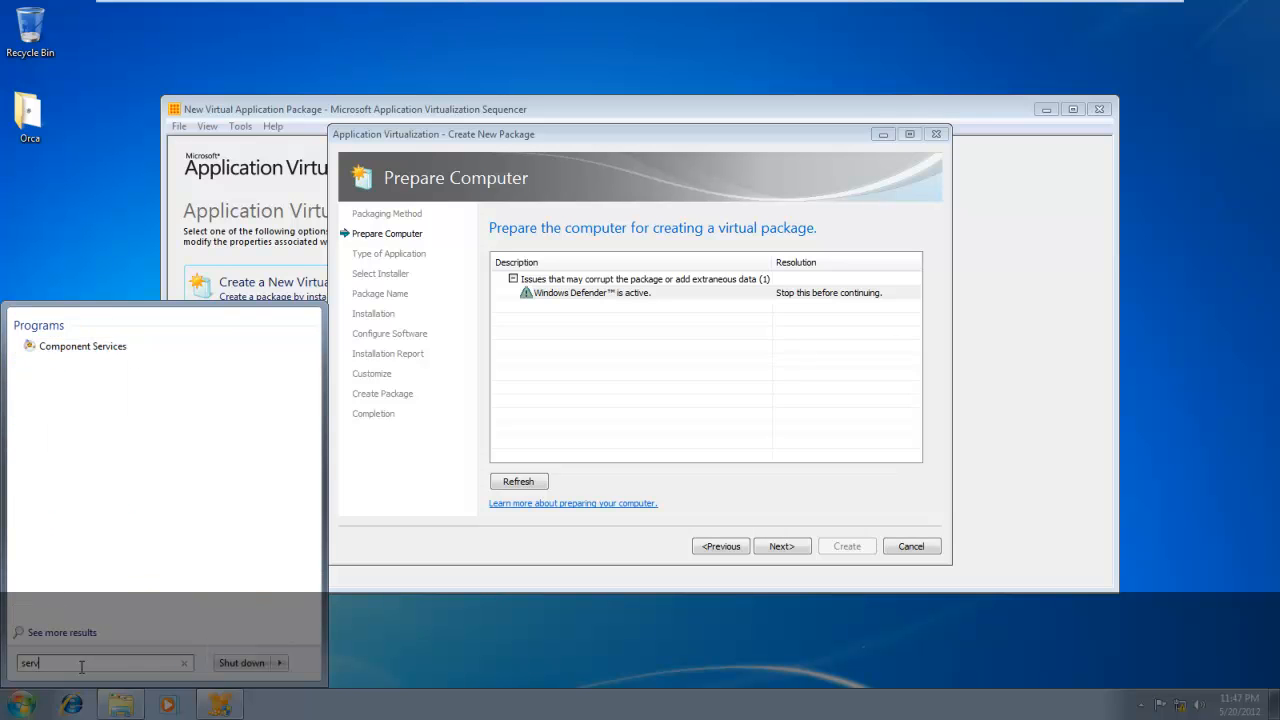
{"action": "type", "text": "ices.msc"}
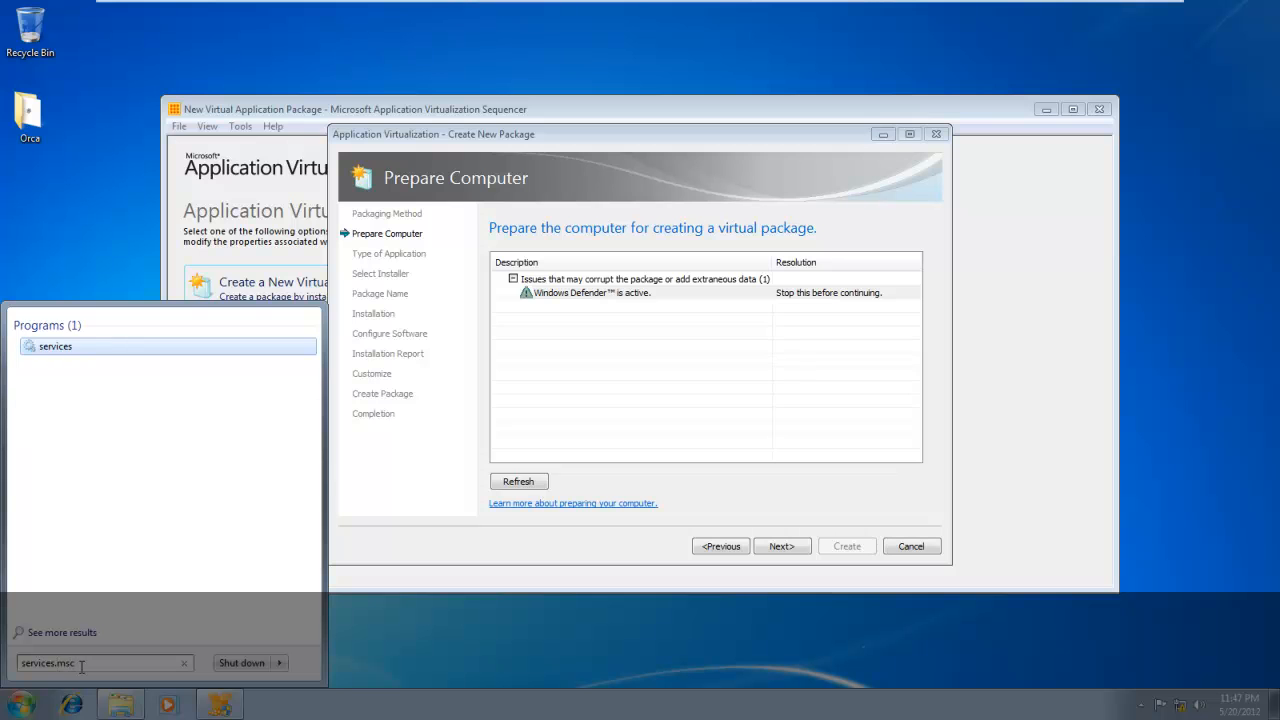
{"action": "key", "text": "Return"}
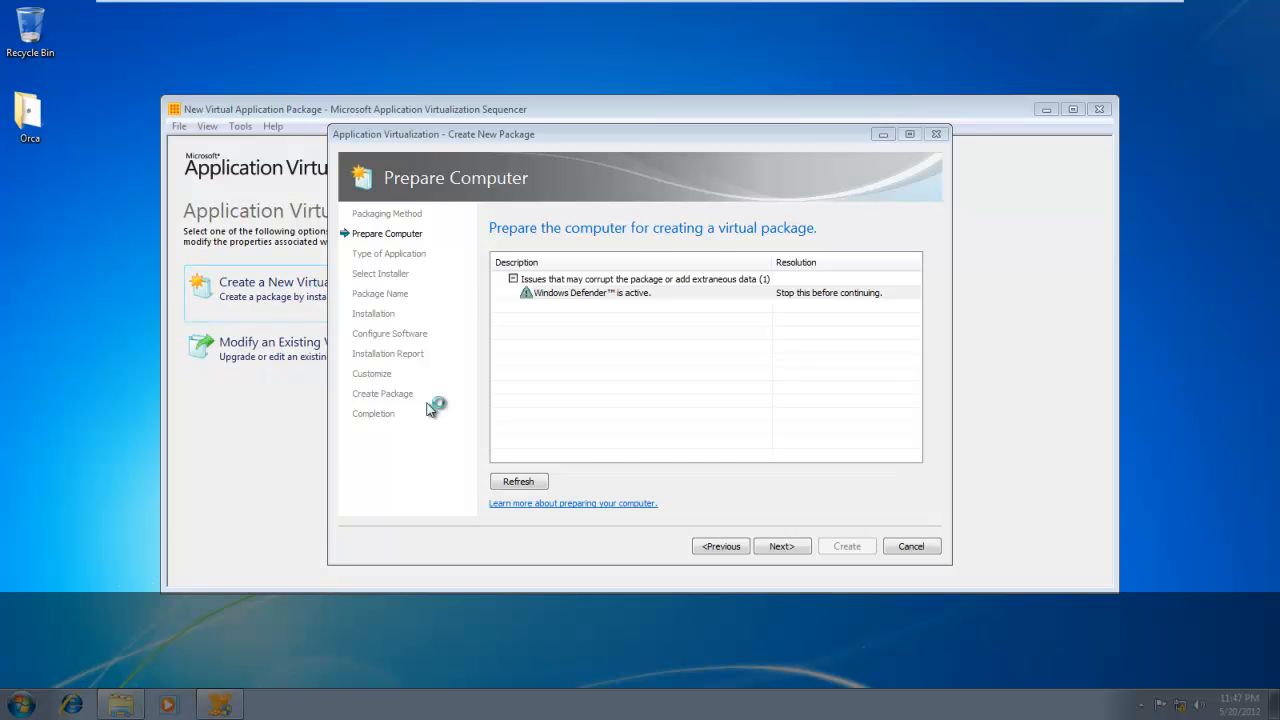
Stop the Windows Defender service, close Services and recheck the computer's readiness for packaging.
{"action": "left_click", "coordinate": [409, 296]}
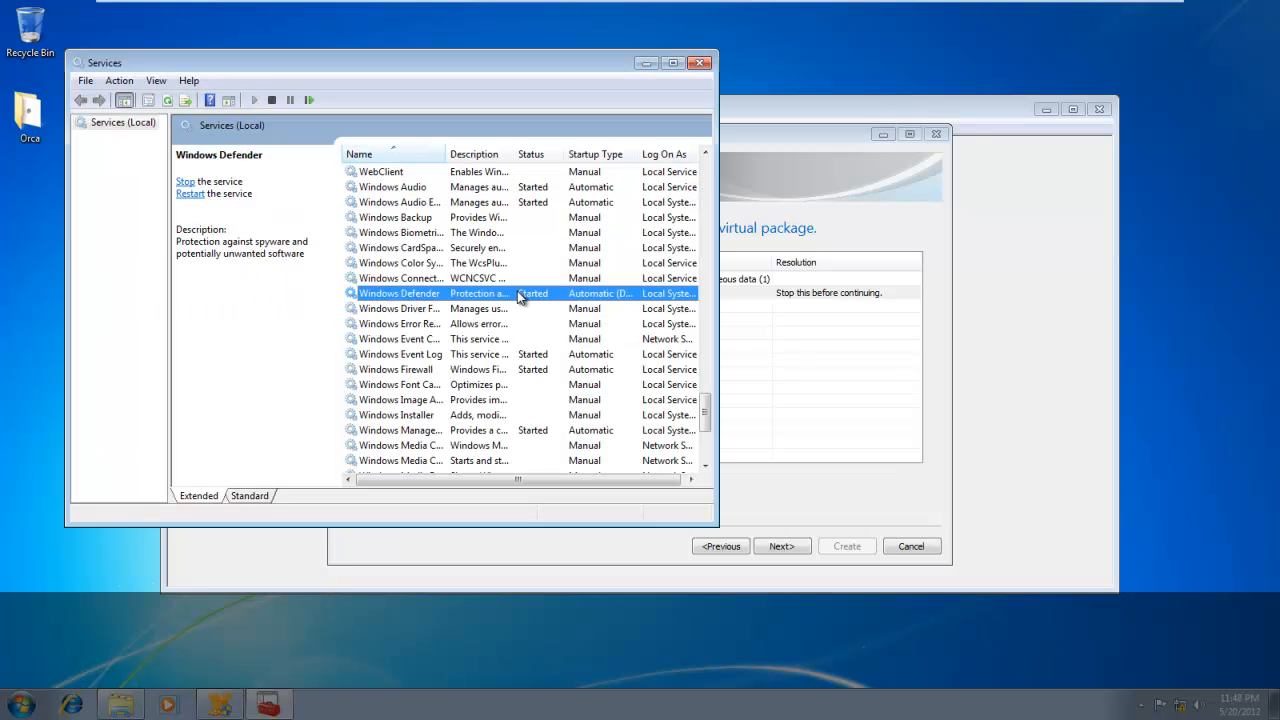
{"action": "left_click", "coordinate": [187, 181]}
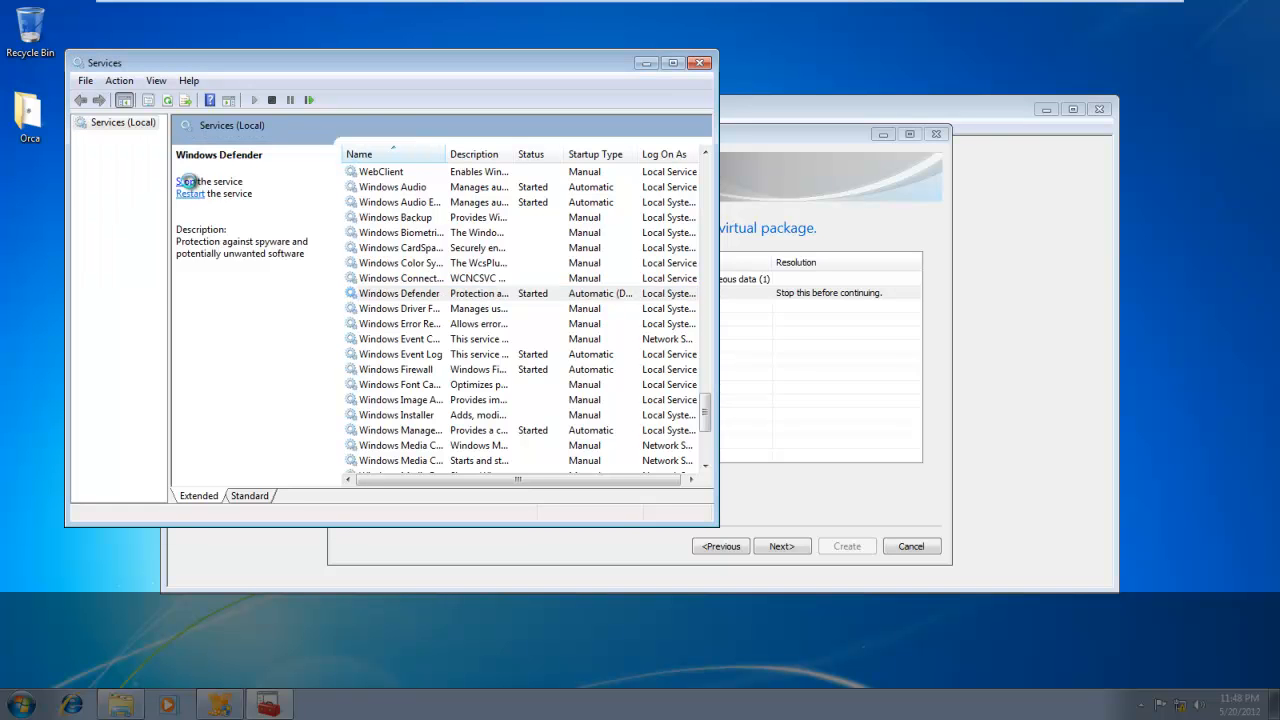
{"action": "left_click", "coordinate": [701, 63]}
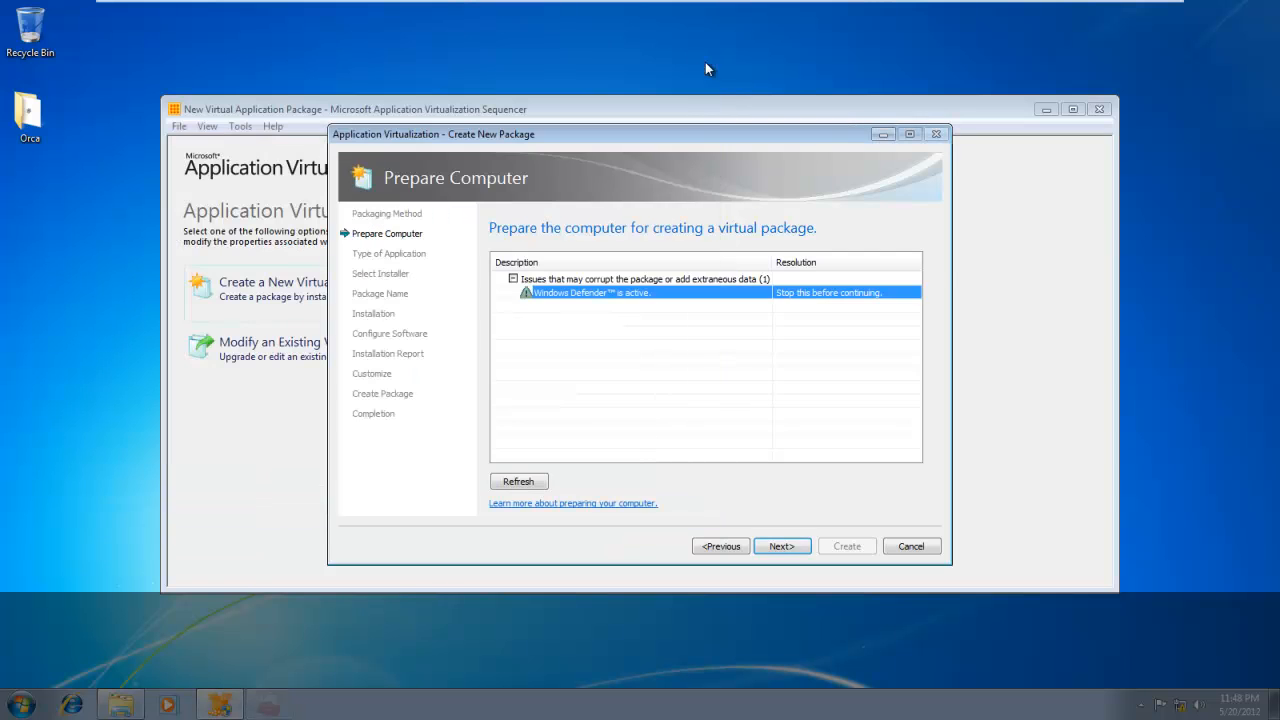
{"action": "left_click", "coordinate": [529, 484]}
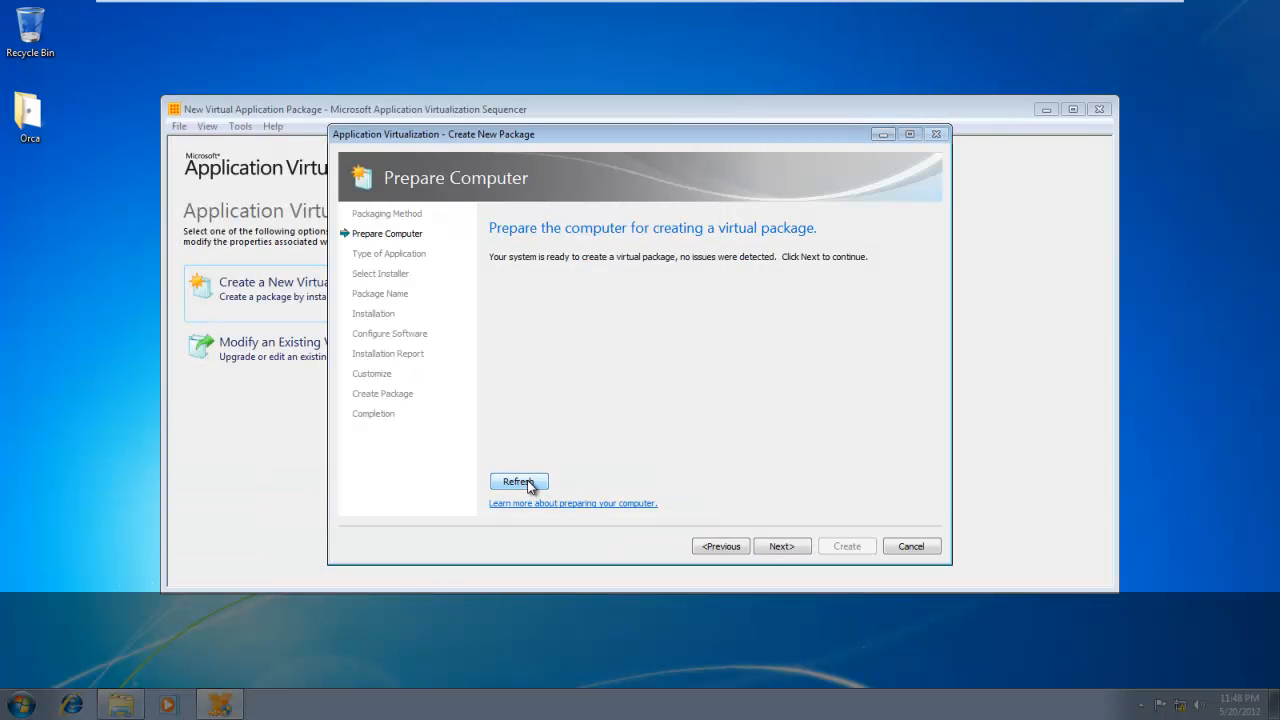
Keep the Standard Application type and choose Orca.msi from the desktop's Orca folder as the installer.
{"action": "left_click", "coordinate": [797, 547]}
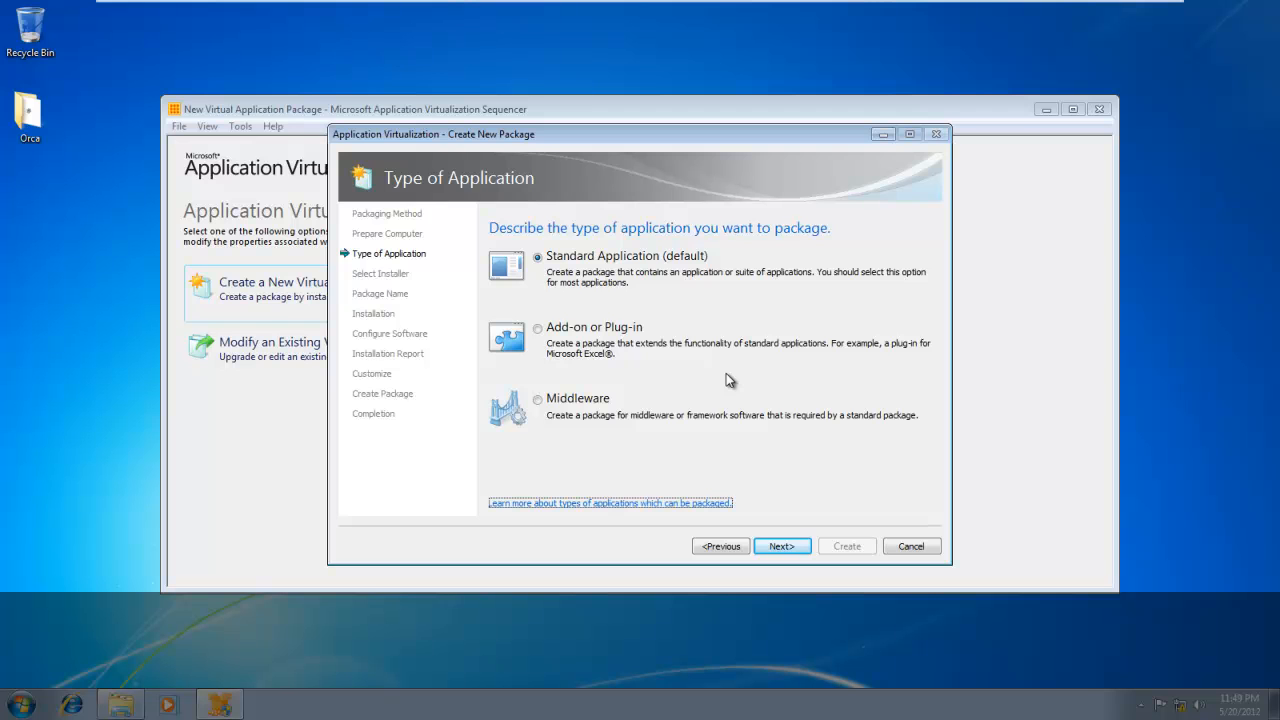
{"action": "left_click", "coordinate": [788, 548]}
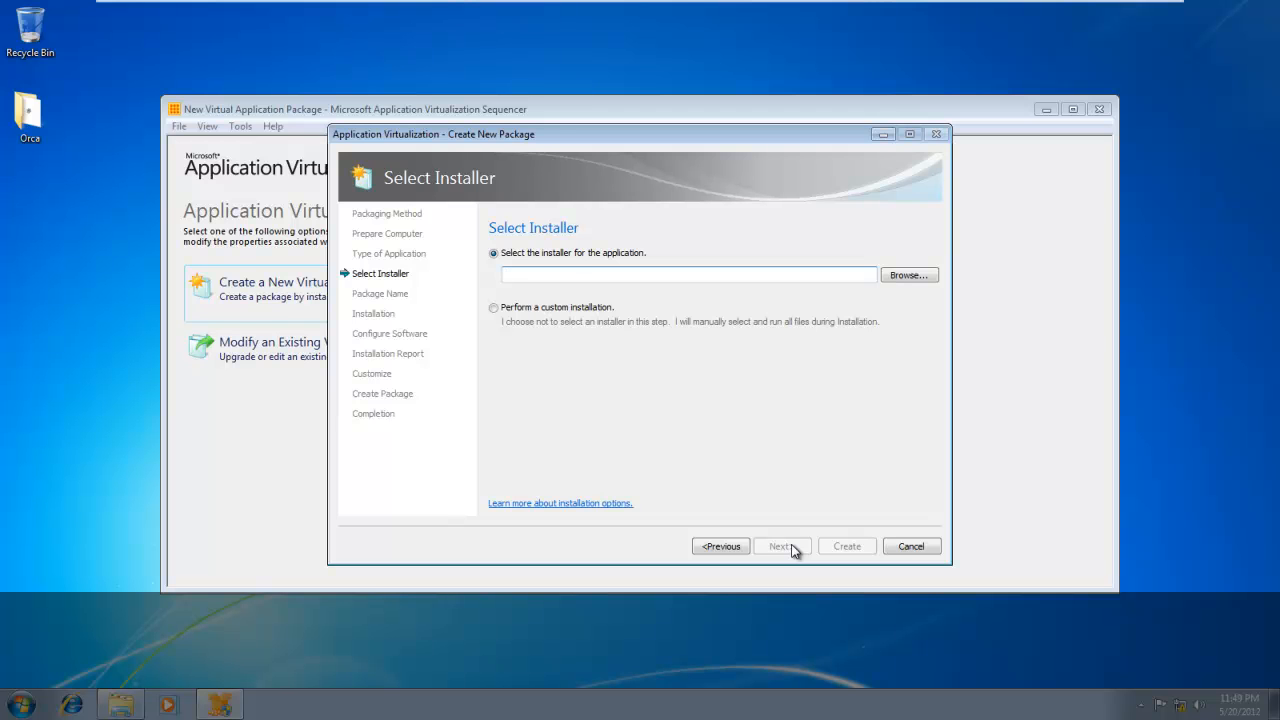
{"action": "left_click", "coordinate": [912, 276]}
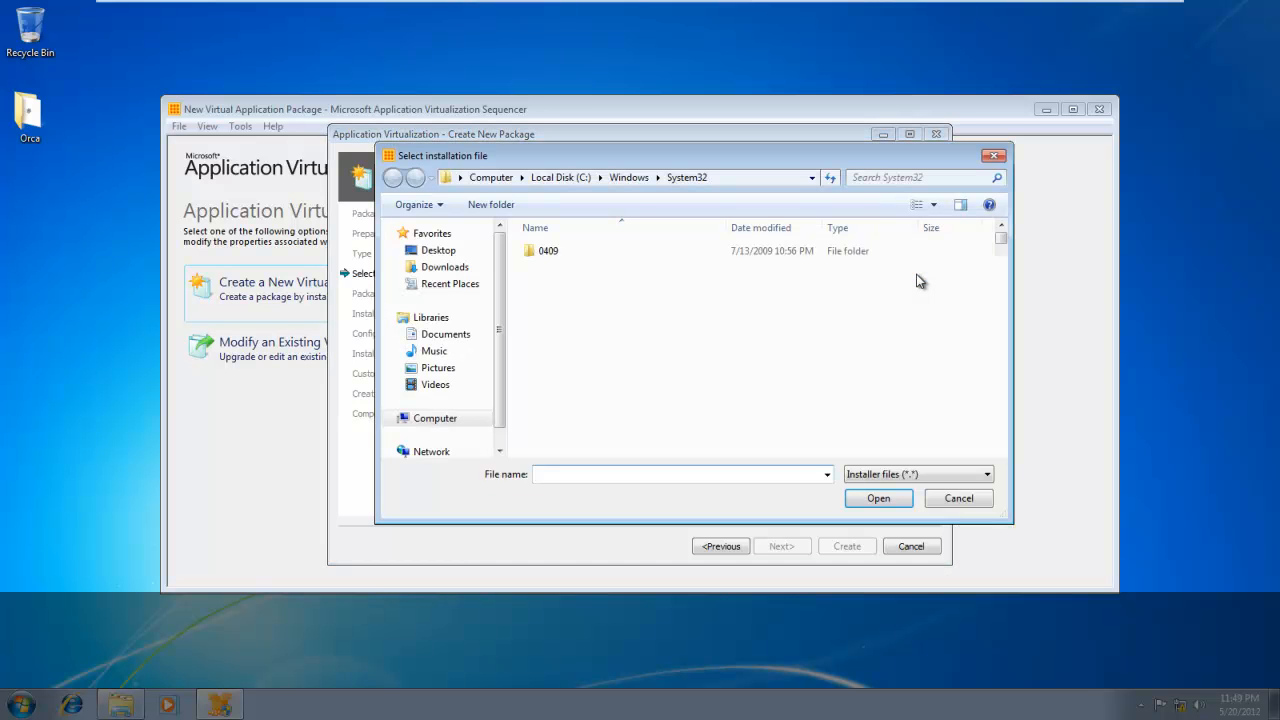
{"action": "left_click", "coordinate": [440, 250]}
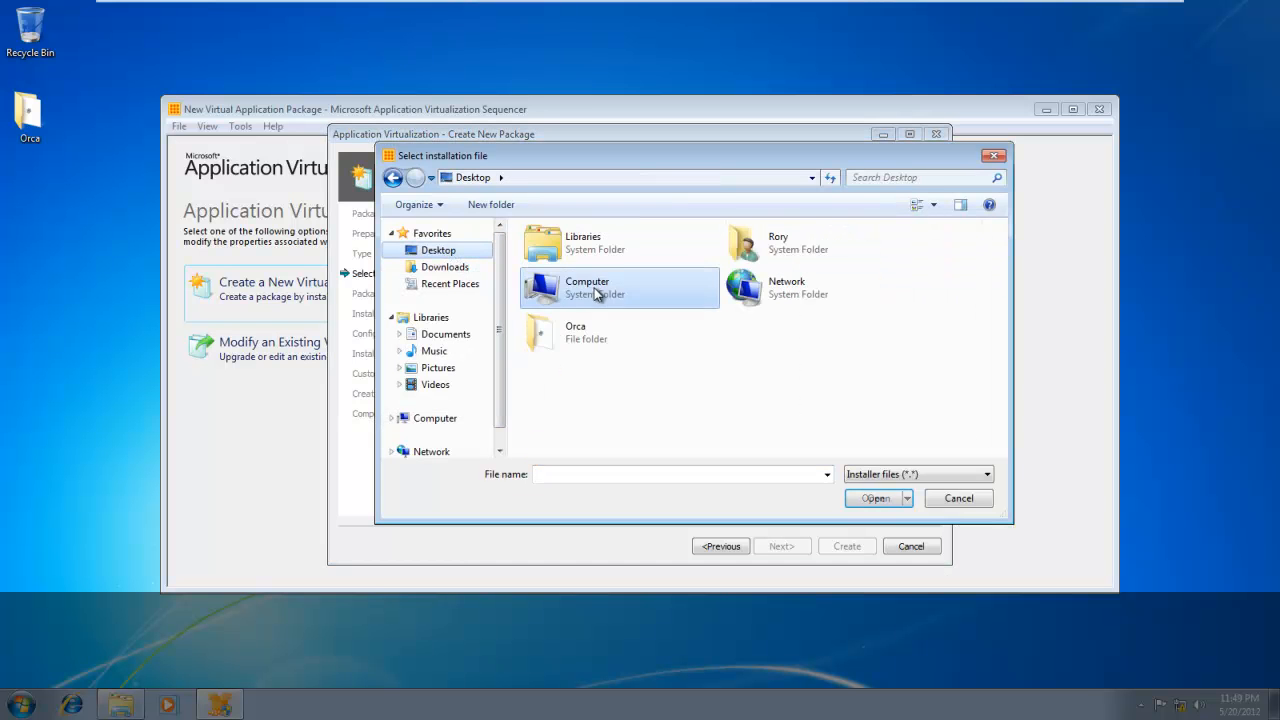
{"action": "left_click", "coordinate": [563, 347]}
{"action": "double_click", "coordinate": [563, 347]}
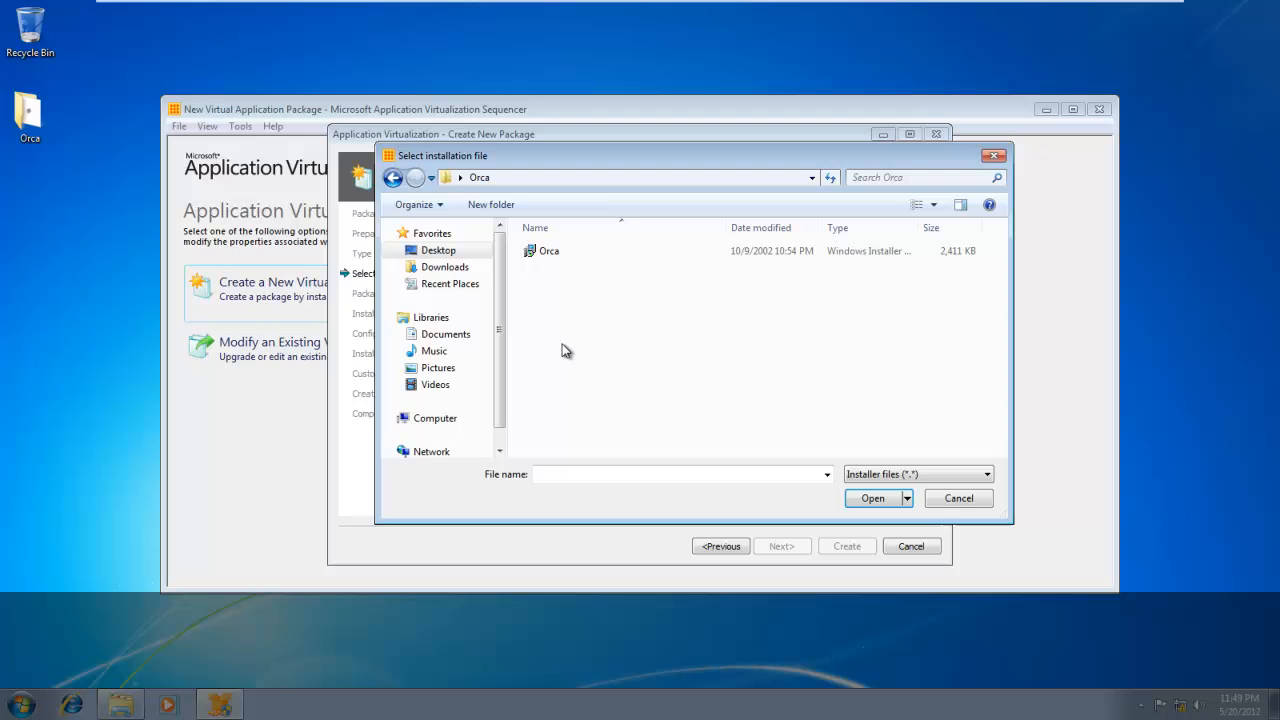
{"action": "left_click", "coordinate": [545, 256]}
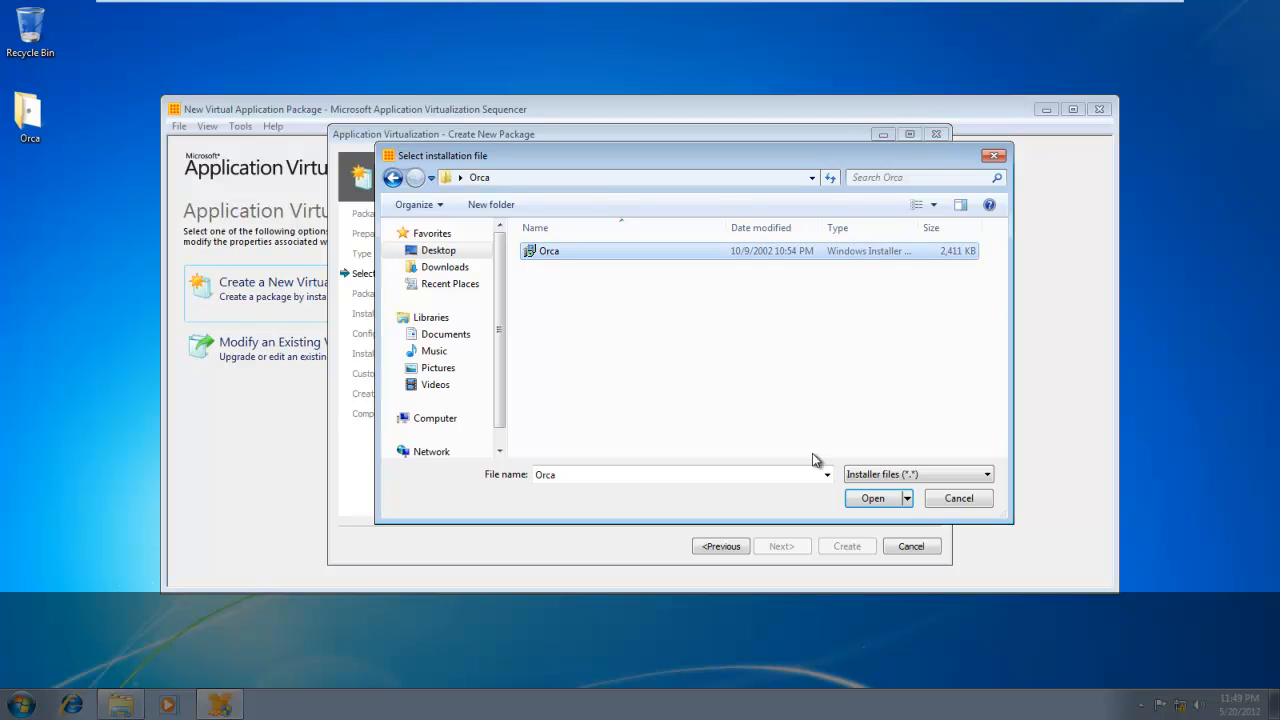
{"action": "left_click", "coordinate": [882, 500]}
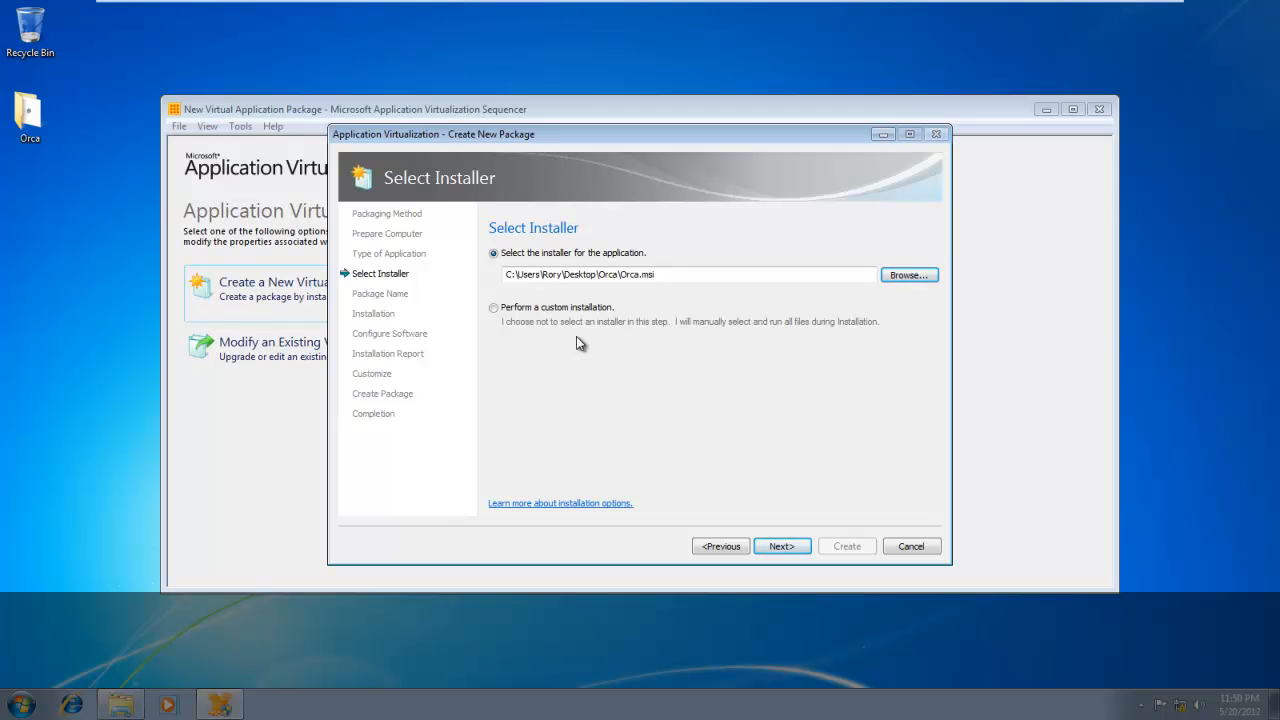
{"action": "left_click", "coordinate": [787, 547]}
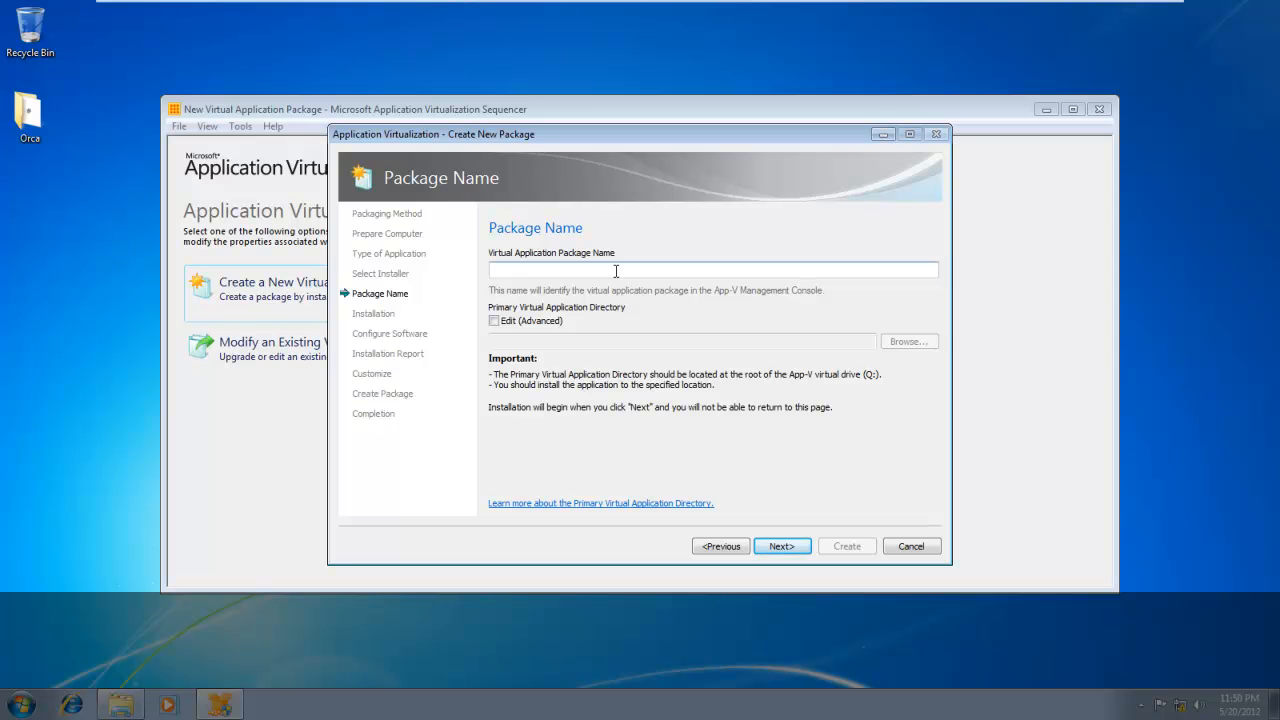
Name the virtual application package Orca_MSIEditor_3.1_x86.
{"action": "key", "text": "Caps_Lock"}
{"action": "key", "text": "Caps_Lock"}
{"action": "type", "text": "O"}
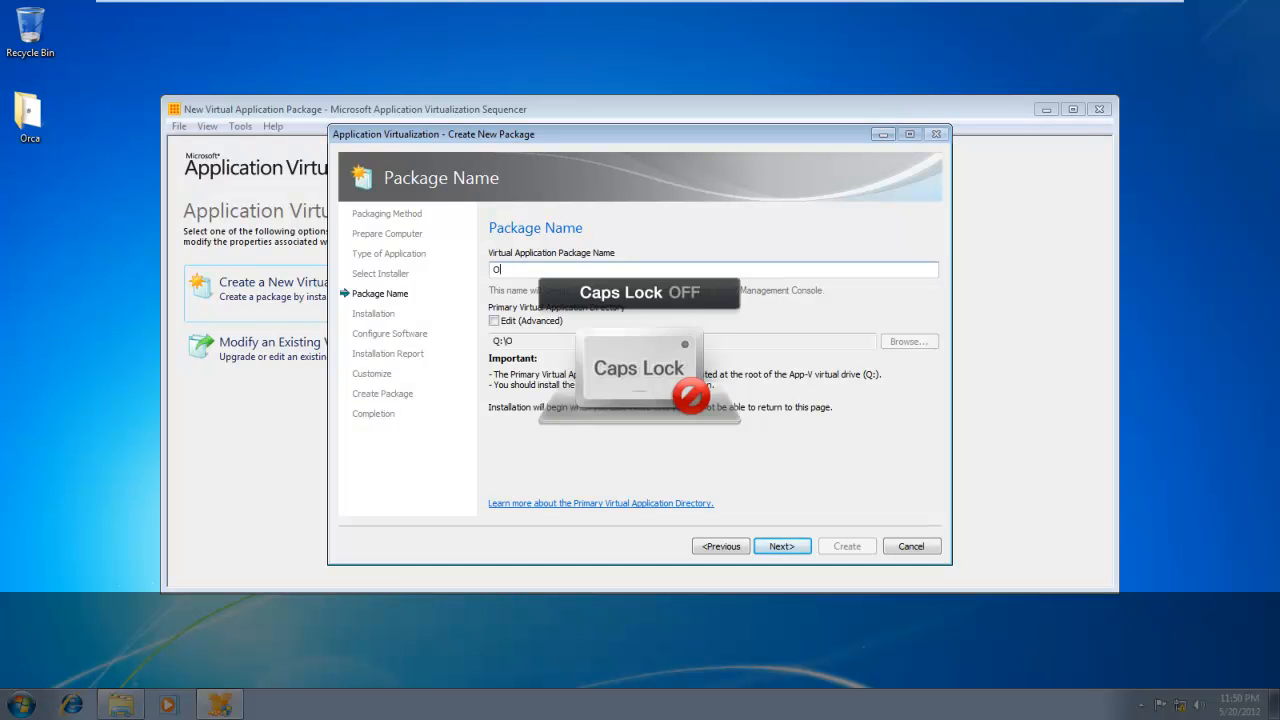
{"action": "type", "text": "rca_"}
{"action": "key", "text": "Caps_Lock"}
{"action": "type", "text": "MSIE"}
{"action": "key", "text": "Caps_Lock"}
{"action": "type", "text": "ditor"}
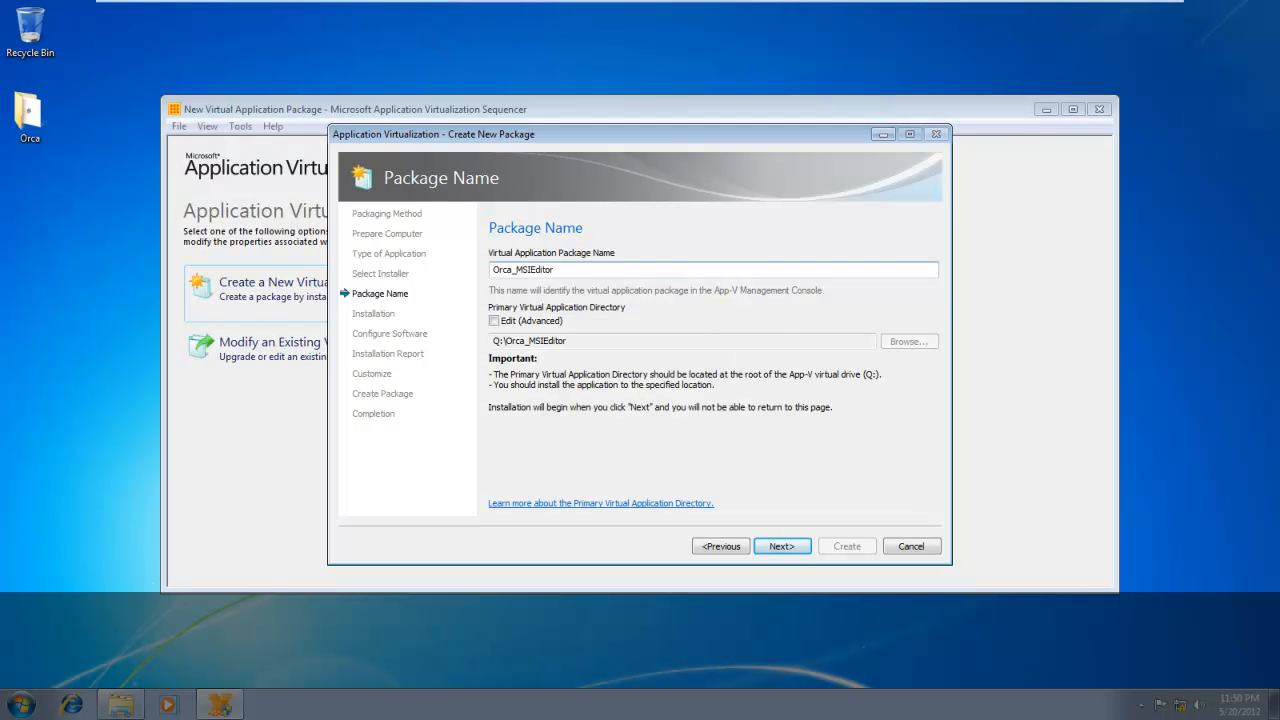
{"action": "type", "text": "_3.1"}
{"action": "type", "text": "_x86"}
Enable editing of the primary virtual application directory, set it to Q:\Orca 3.1 and begin the installation.
{"action": "left_click", "coordinate": [503, 322]}
{"action": "left_click_drag", "start_coordinate": [513, 341], "coordinate": [628, 346]}
{"action": "left_click", "coordinate": [625, 344]}
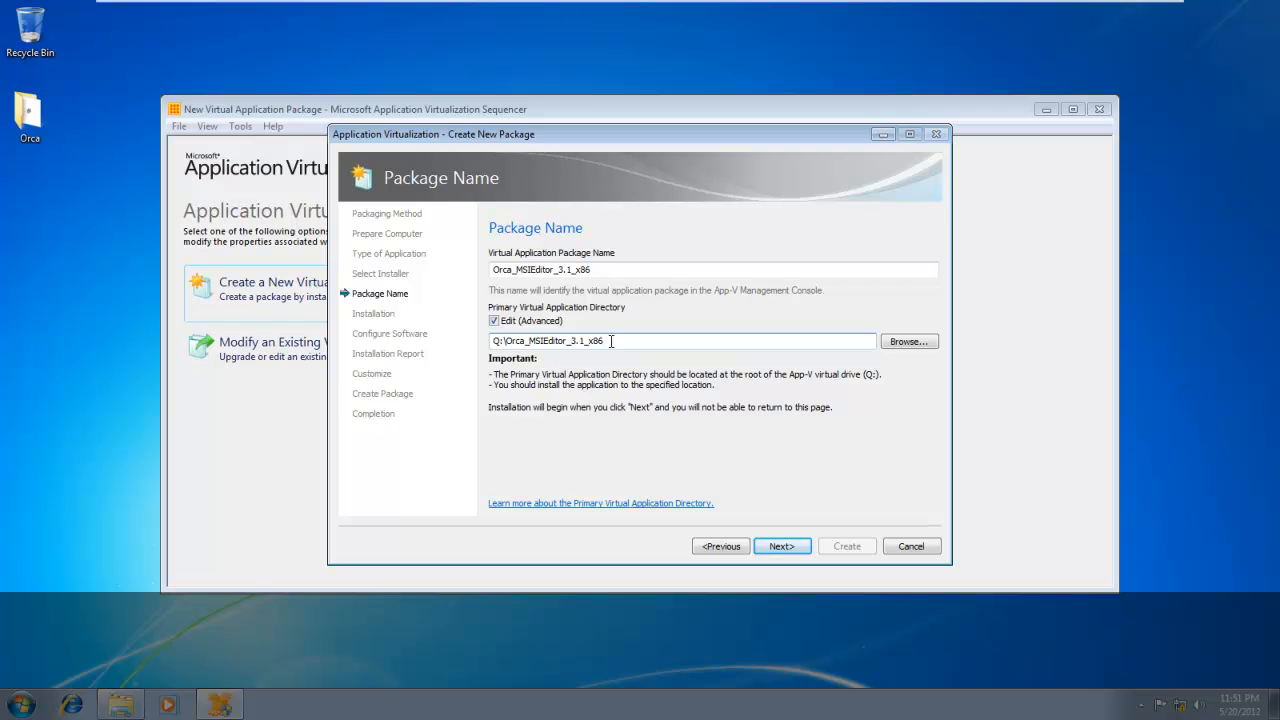
{"action": "key", "text": "BackSpace"}
{"action": "key", "text": "BackSpace"}
{"action": "key", "text": "BackSpace"}
{"action": "key", "text": "BackSpace"}
{"action": "key", "text": "BackSpace"}
{"action": "key", "text": "BackSpace"}
{"action": "key", "text": "BackSpace"}
{"action": "key", "text": "BackSpace"}
{"action": "key", "text": "BackSpace"}
{"action": "key", "text": "BackSpace"}
{"action": "key", "text": "BackSpace"}
{"action": "key", "text": "BackSpace"}
{"action": "key", "text": "BackSpace"}
{"action": "key", "text": "BackSpace"}
{"action": "key", "text": "BackSpace"}
{"action": "key", "text": "BackSpace"}
{"action": "key", "text": "BackSpace"}
{"action": "key", "text": "BackSpace"}
{"action": "type", "text": "3.1"}
{"action": "left_click", "coordinate": [781, 547]}
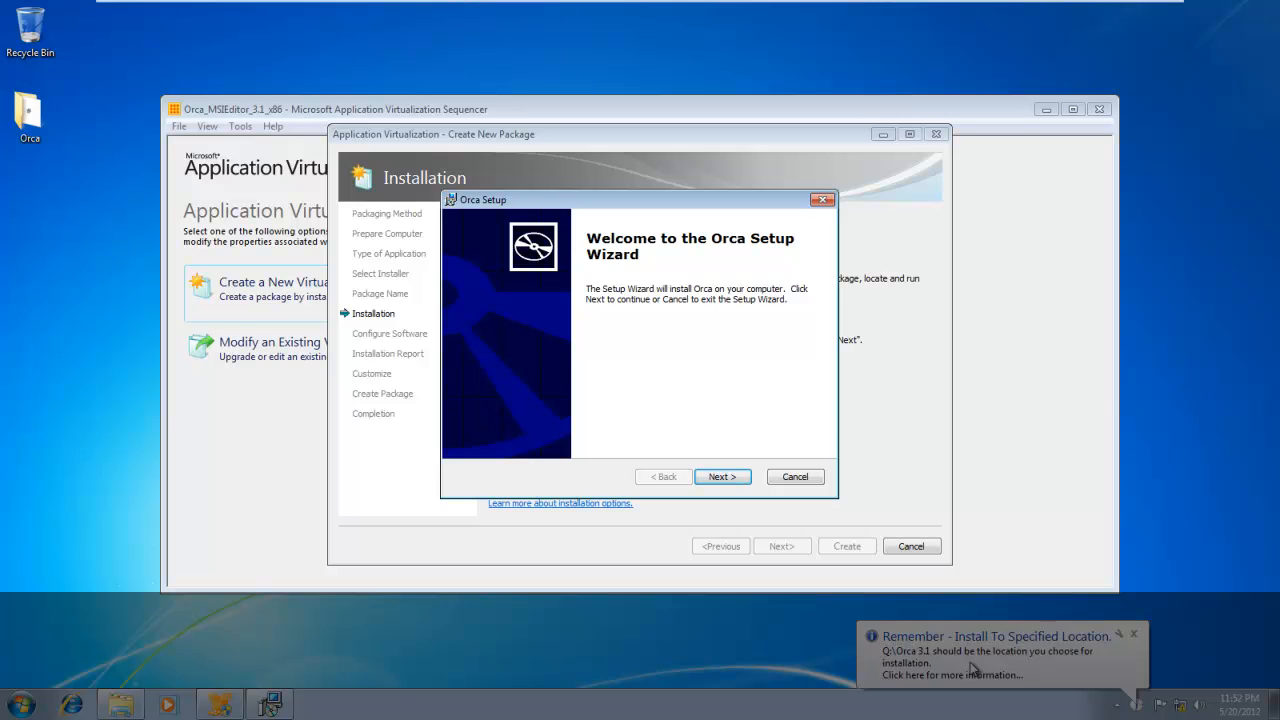
Accept the license agreement in Orca Setup and continue to the choice of setup type.
{"action": "left_click", "coordinate": [721, 476]}
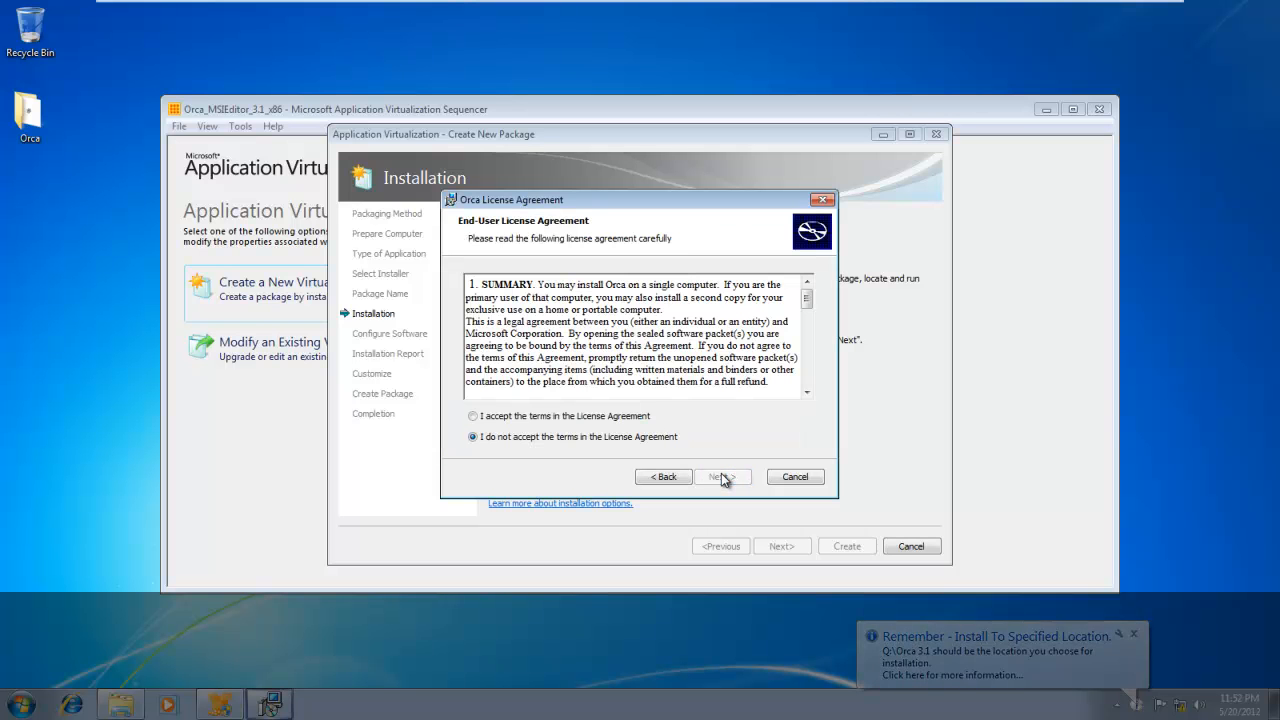
{"action": "left_click", "coordinate": [584, 417]}
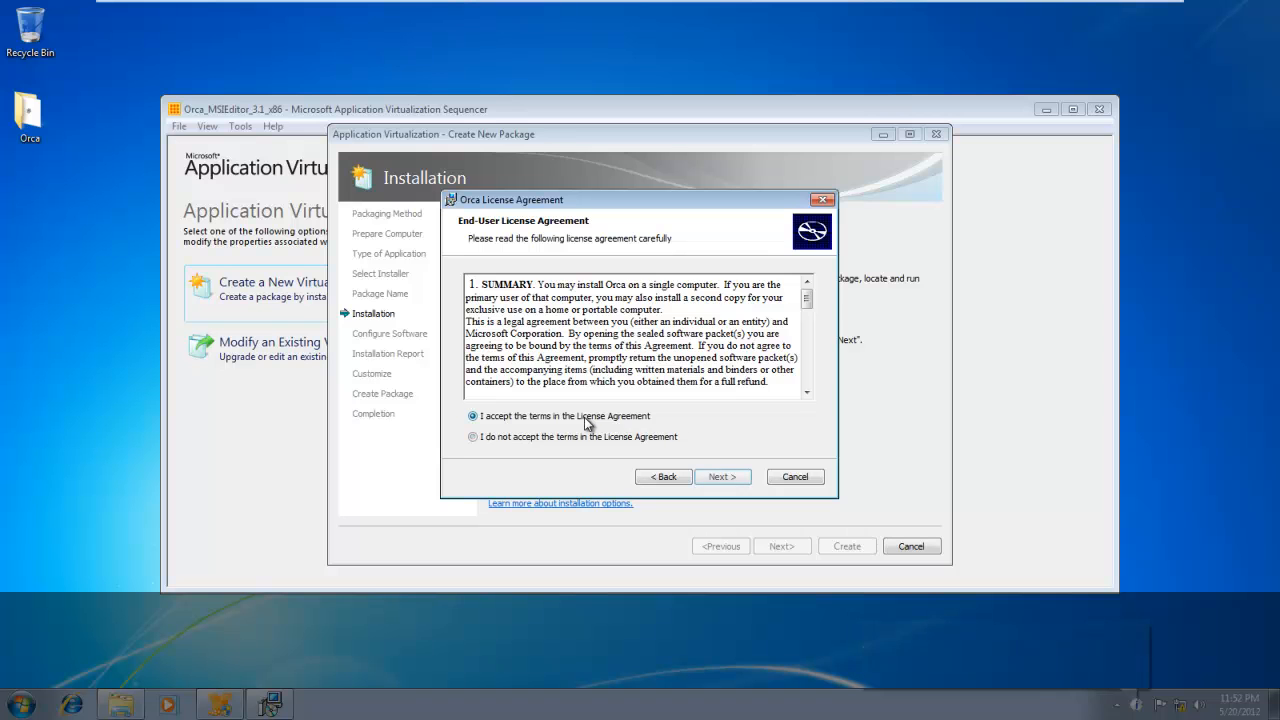
{"action": "left_click", "coordinate": [735, 478]}
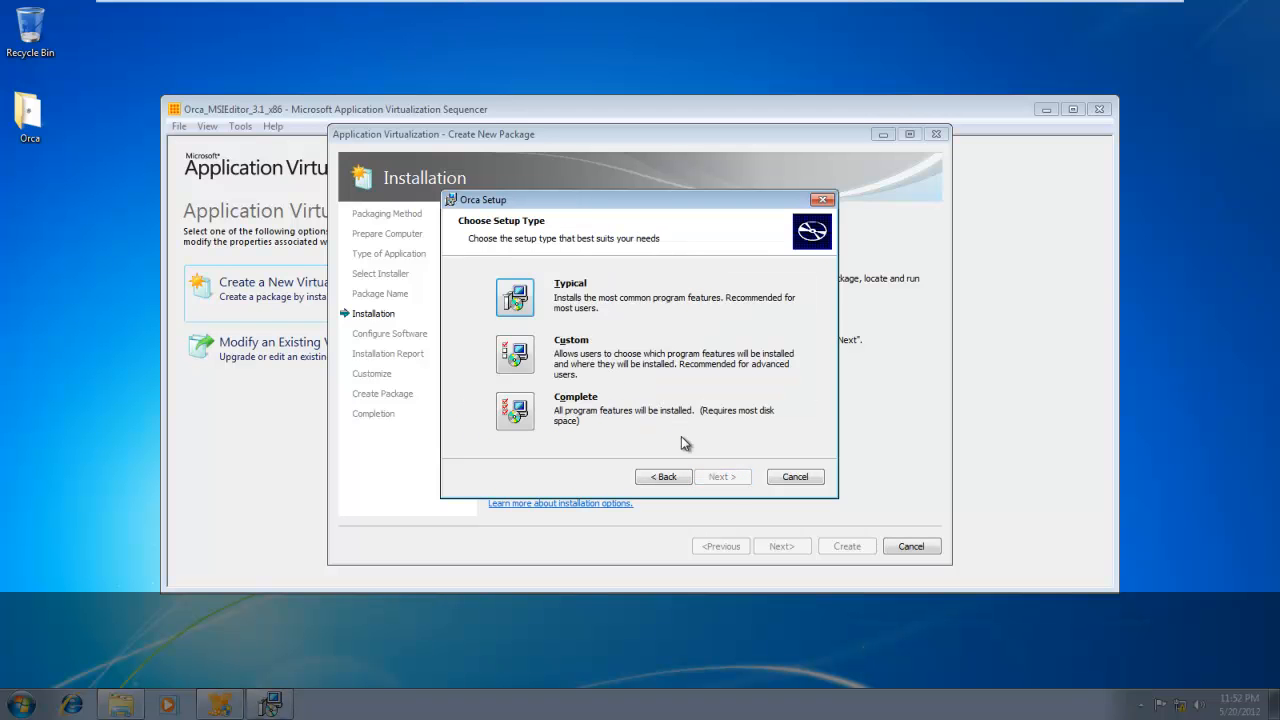
Choose the Custom setup type for Orca and set the destination folder to Q:\Orca 3.1.
{"action": "left_click", "coordinate": [515, 354]}
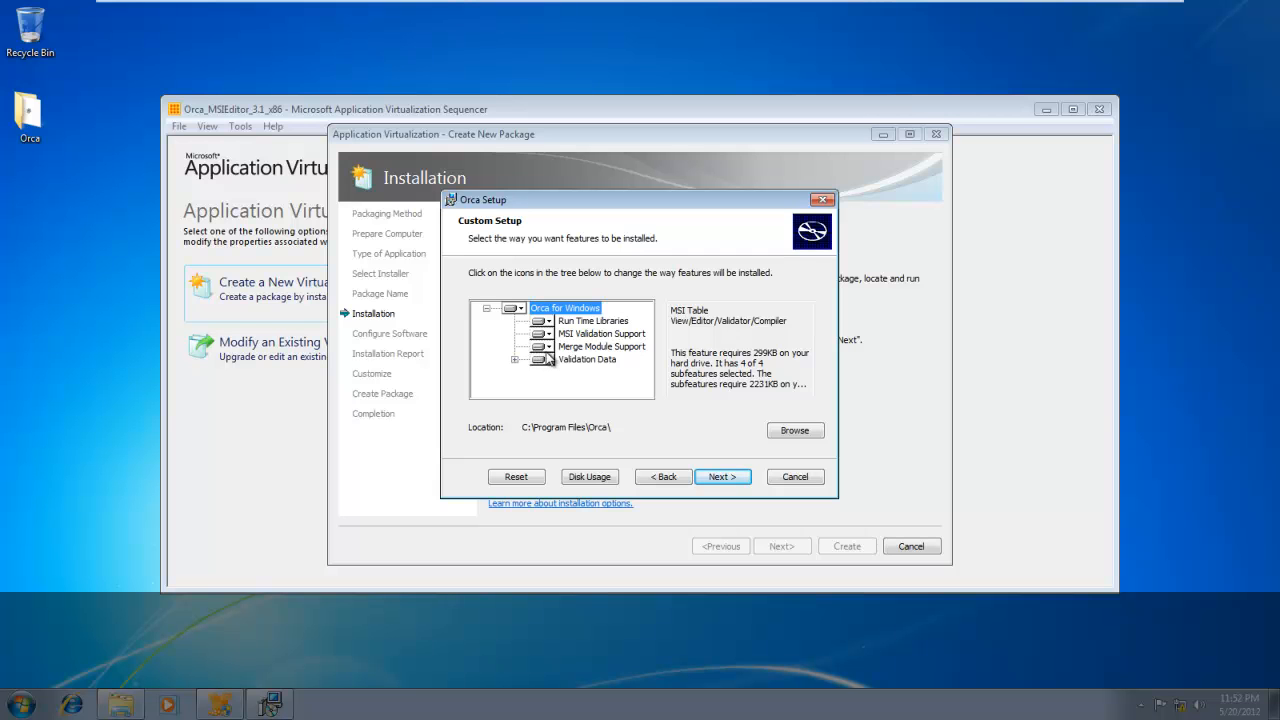
{"action": "left_click", "coordinate": [793, 431]}
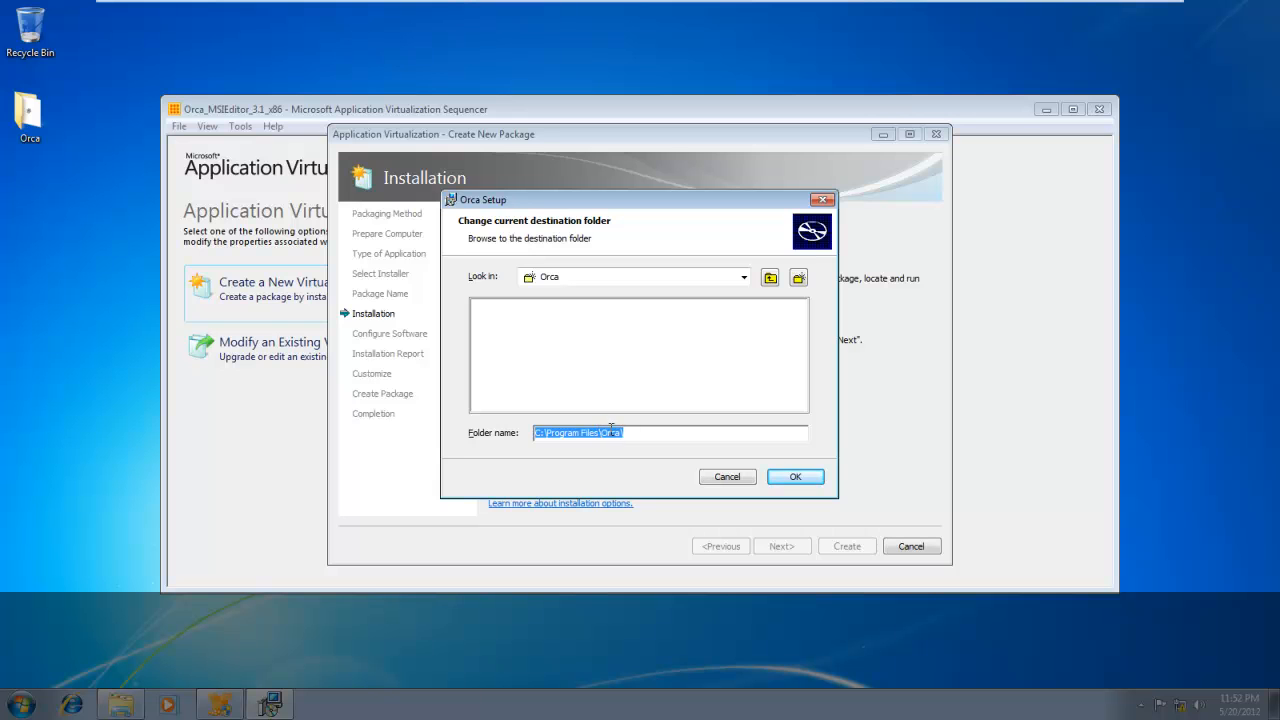
{"action": "type", "text": "Q:\\"}
{"action": "key", "text": "Caps_Lock"}
{"action": "type", "text": "O"}
{"action": "key", "text": "Caps_Lock"}
{"action": "type", "text": "rca 3.1"}
{"action": "left_click", "coordinate": [806, 476]}
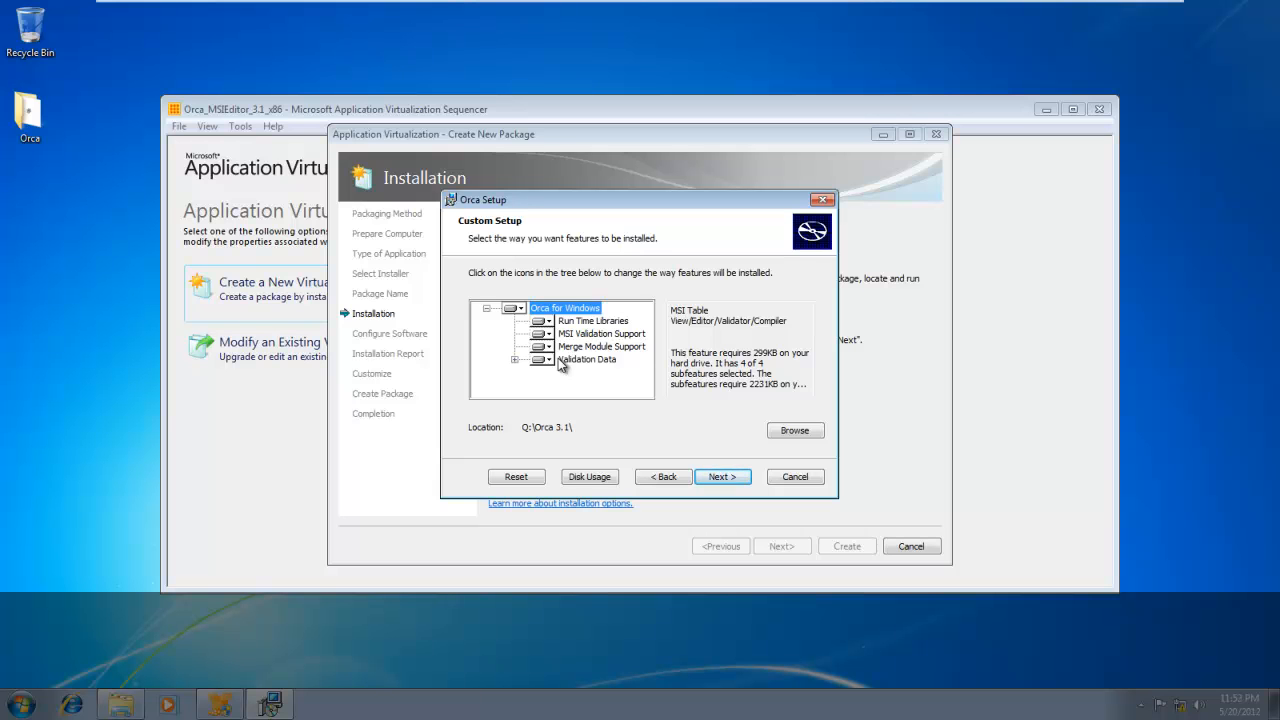
Install Orca through to the end of its setup wizard and confirm in the sequencer that installing is finished.
{"action": "left_click", "coordinate": [721, 477]}
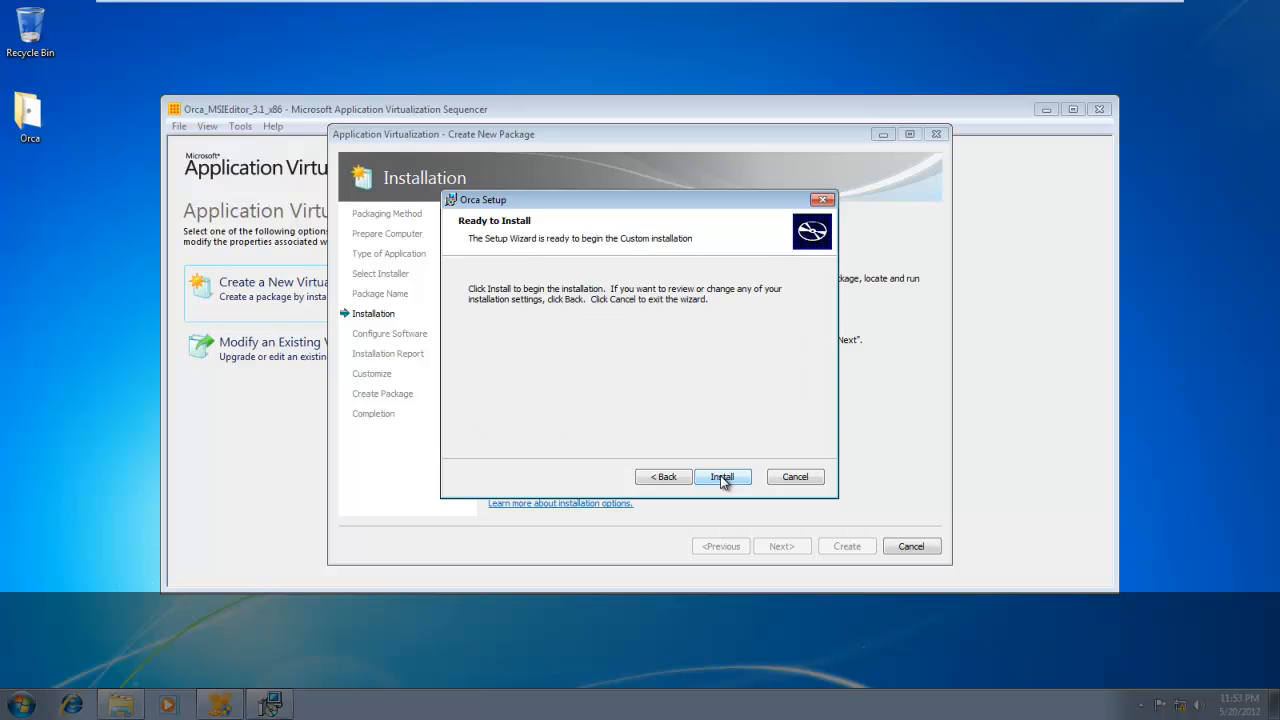
{"action": "left_click", "coordinate": [721, 478]}
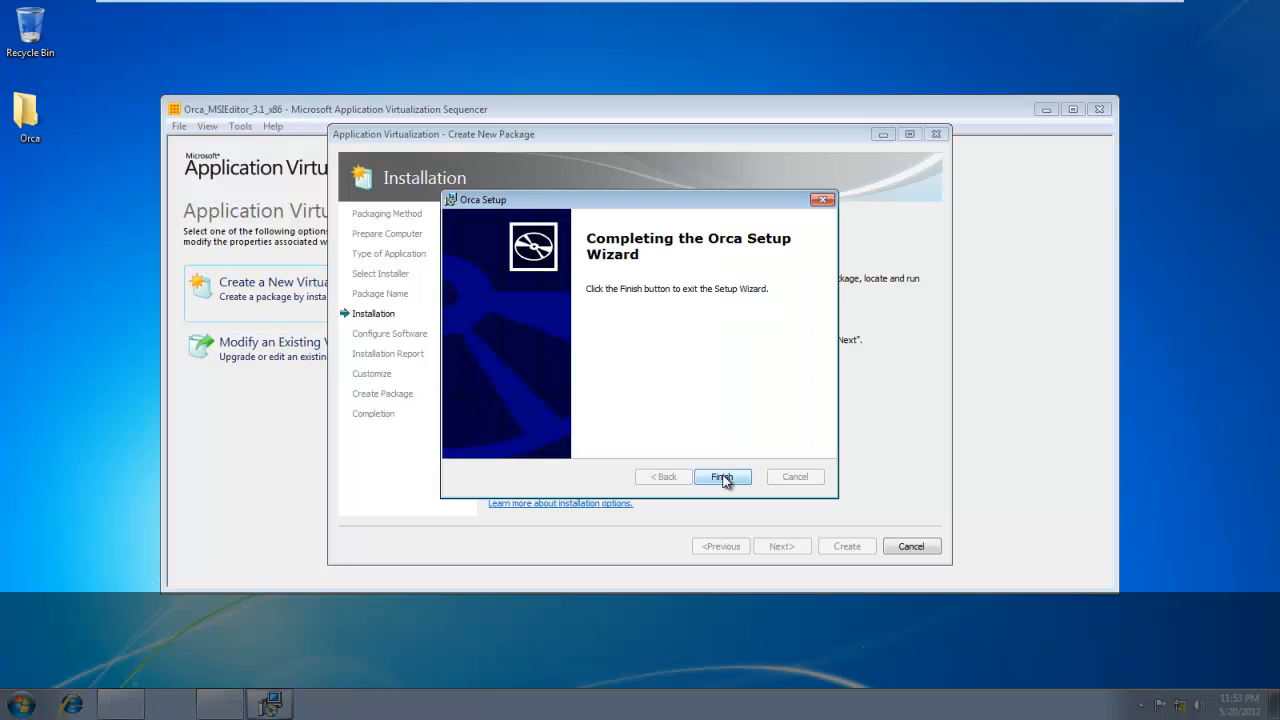
{"action": "left_click", "coordinate": [722, 478]}
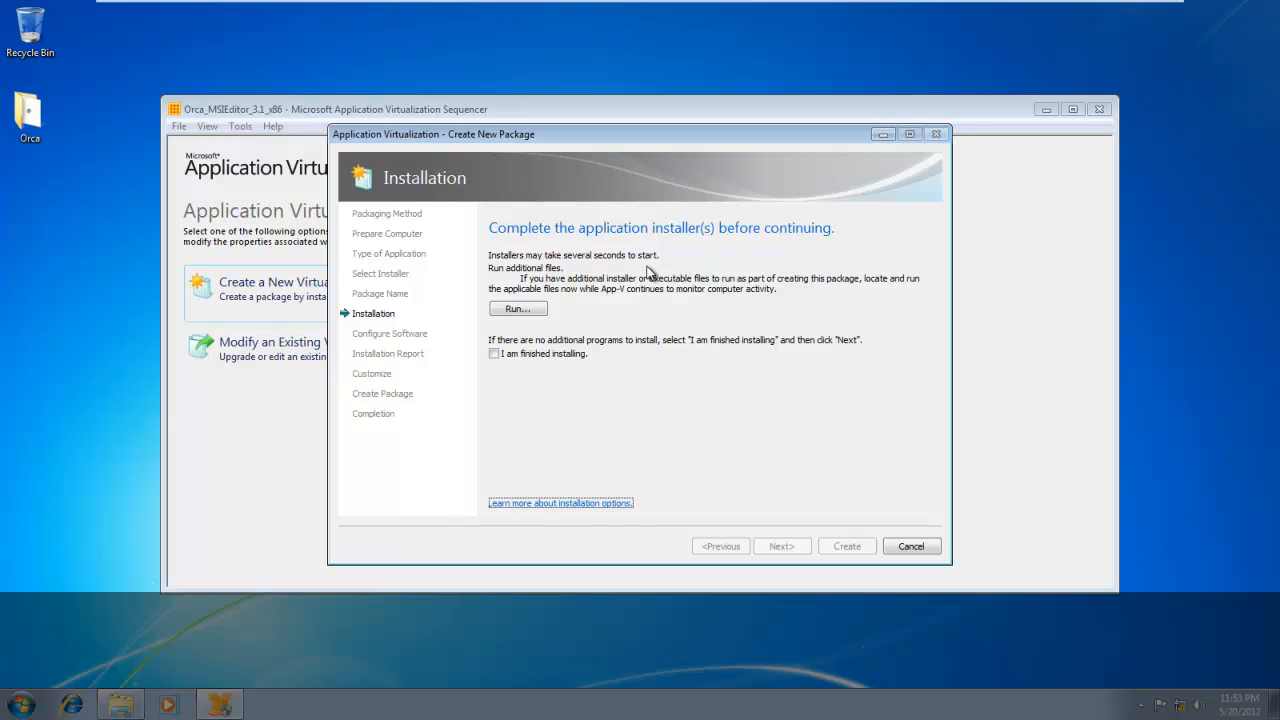
{"action": "left_click", "coordinate": [529, 355]}
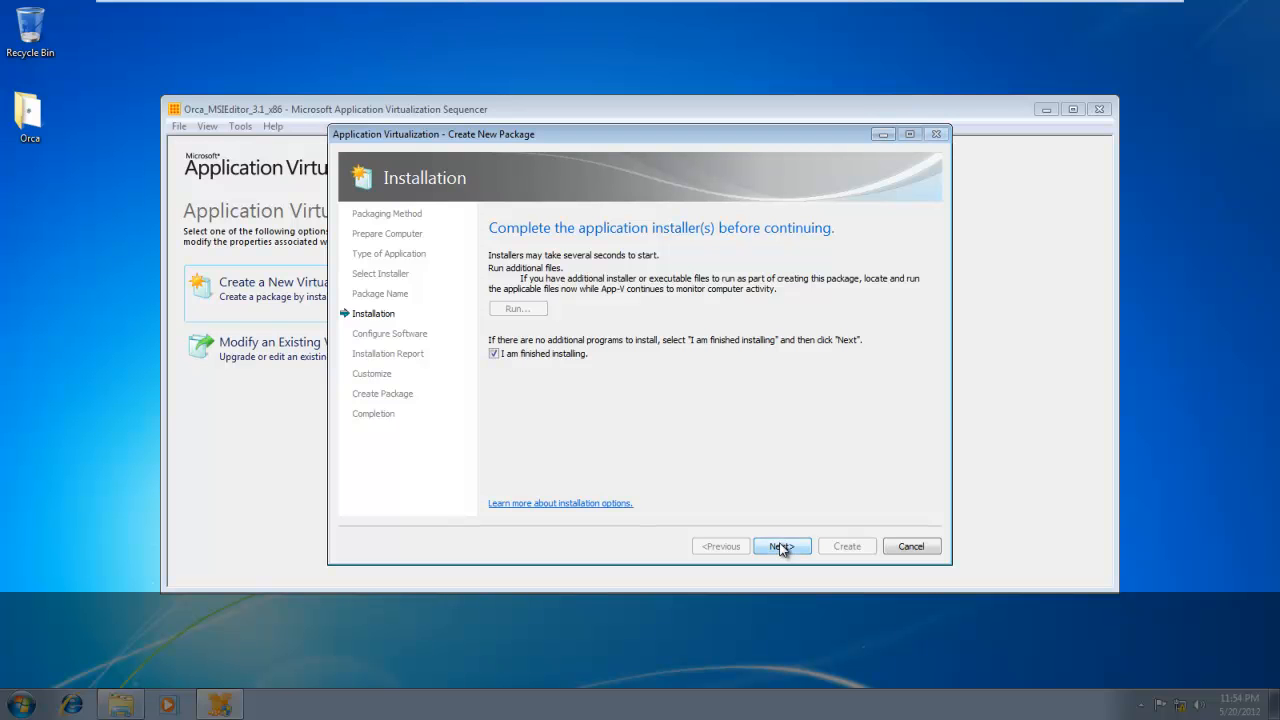
{"action": "left_click", "coordinate": [781, 546]}
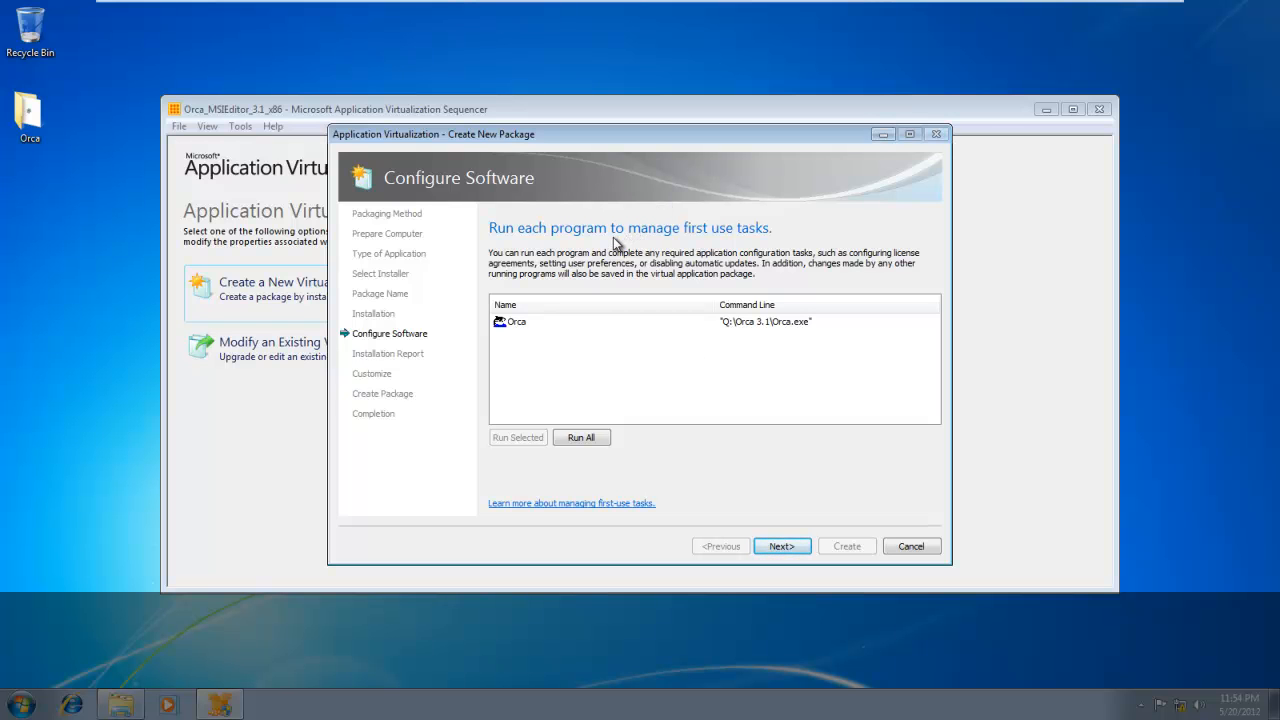
Run Orca once for its first-use tasks, exit it and continue to the installation report.
{"action": "left_click", "coordinate": [514, 324]}
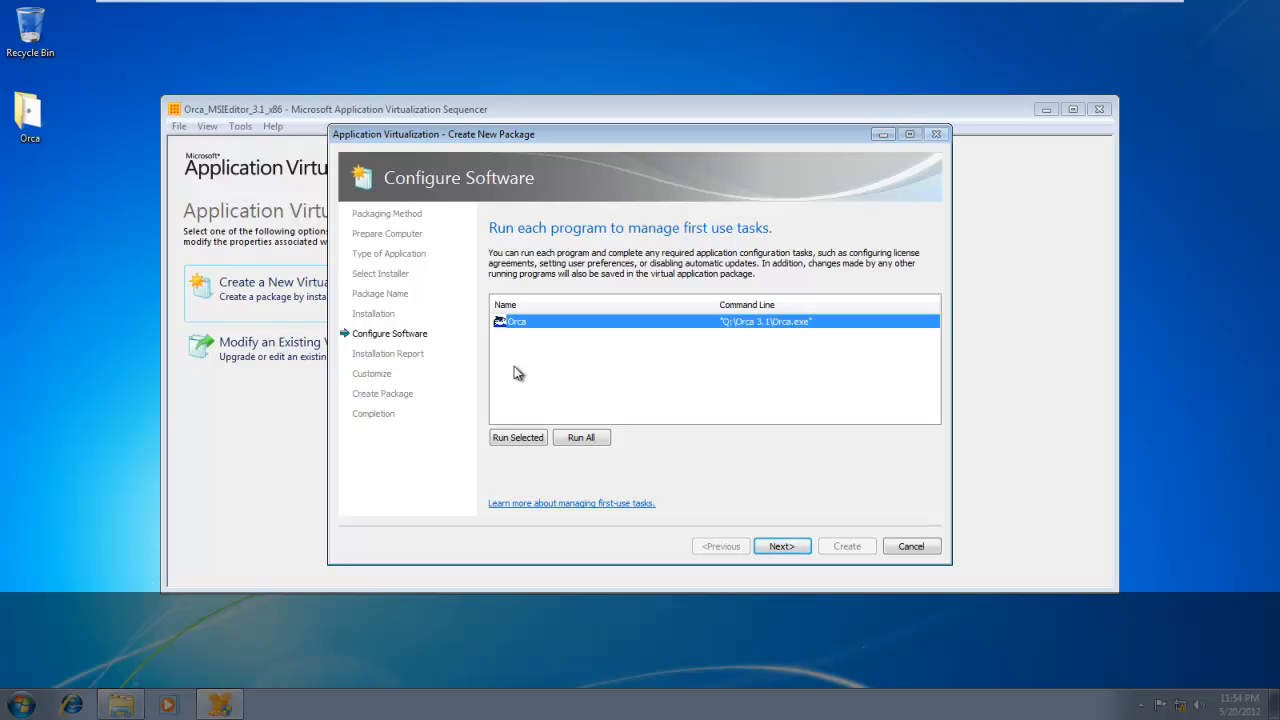
{"action": "left_click", "coordinate": [514, 440]}
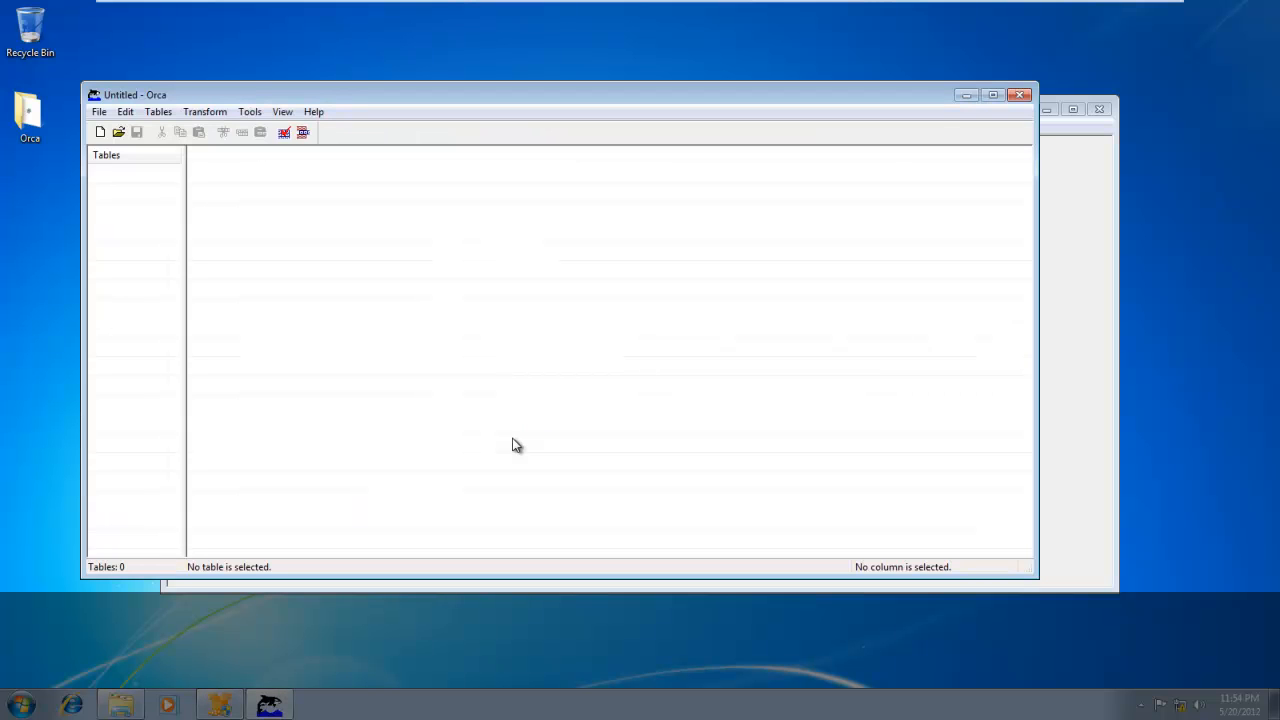
{"action": "left_click", "coordinate": [312, 112]}
{"action": "mouse_move", "coordinate": [290, 114]}
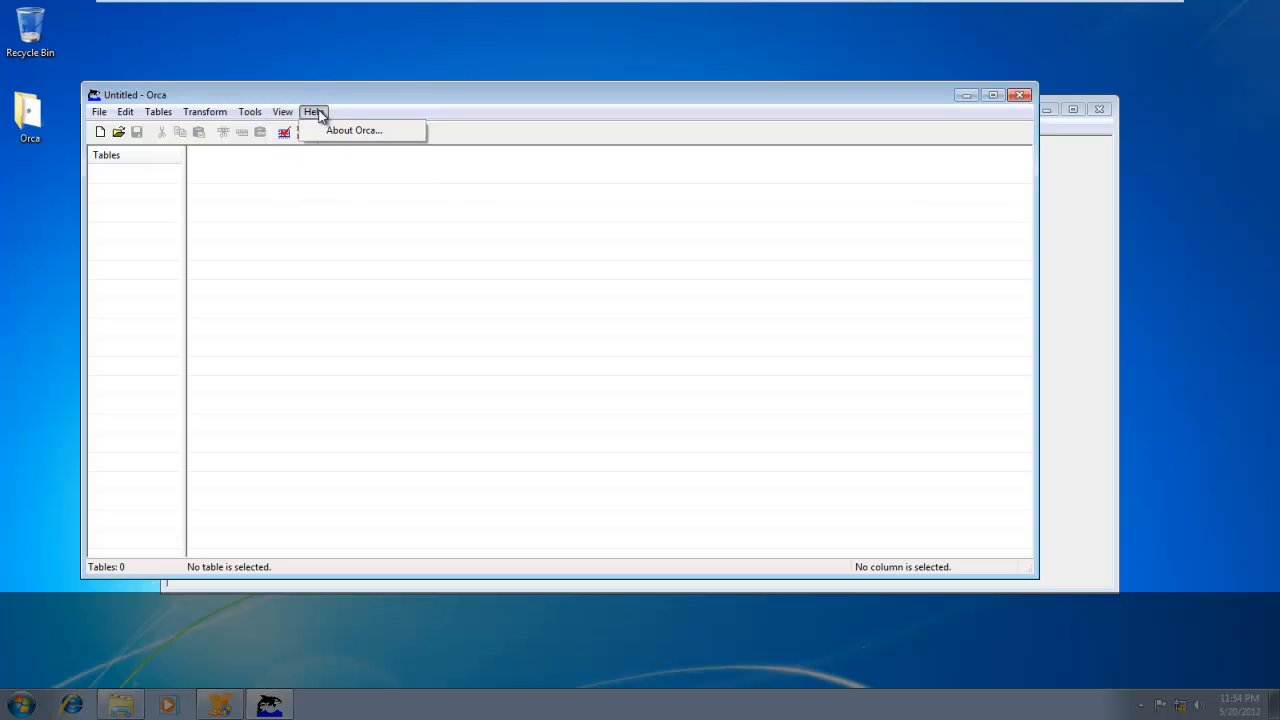
{"action": "left_click", "coordinate": [318, 113]}
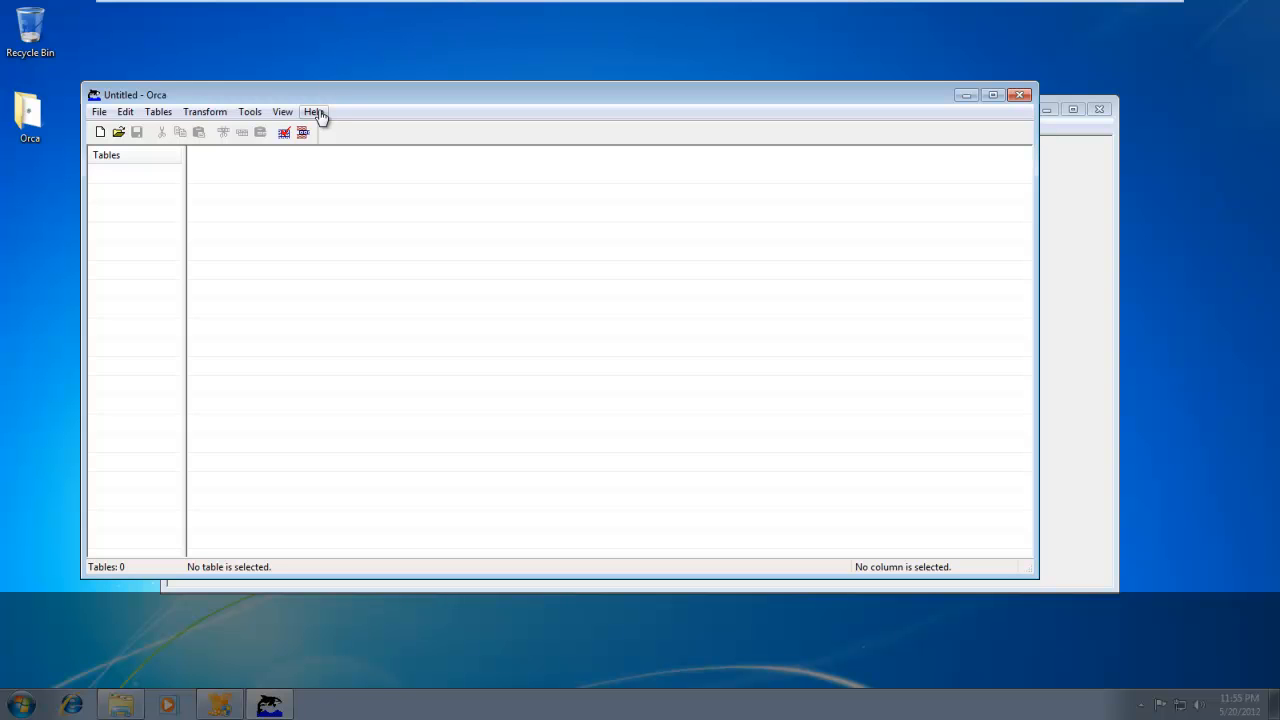
{"action": "left_click", "coordinate": [100, 113]}
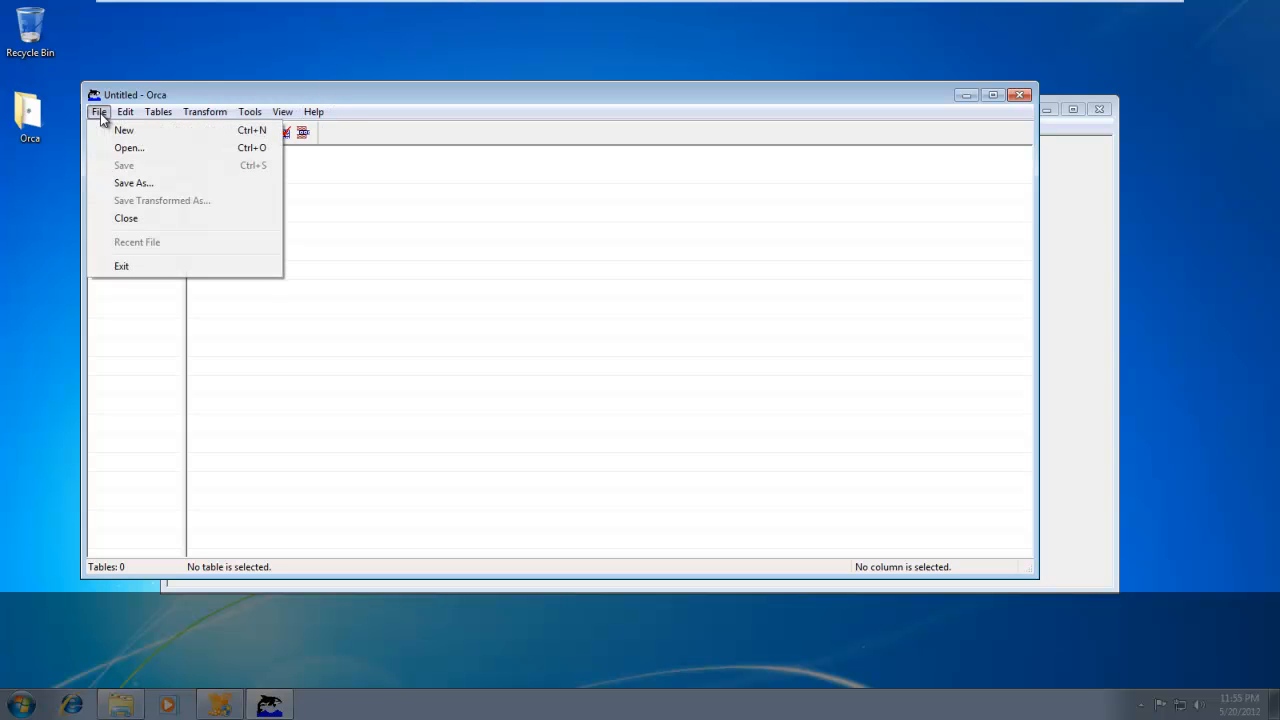
{"action": "left_click", "coordinate": [136, 267]}
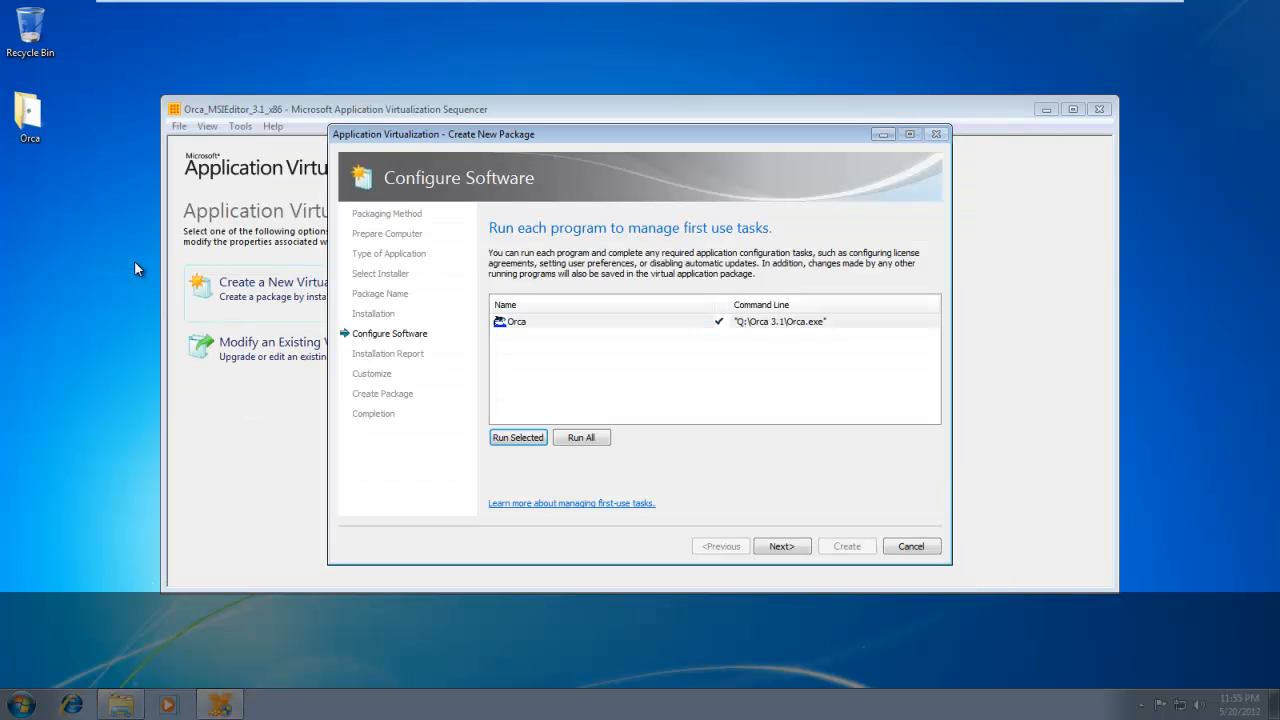
{"action": "left_click", "coordinate": [778, 548]}
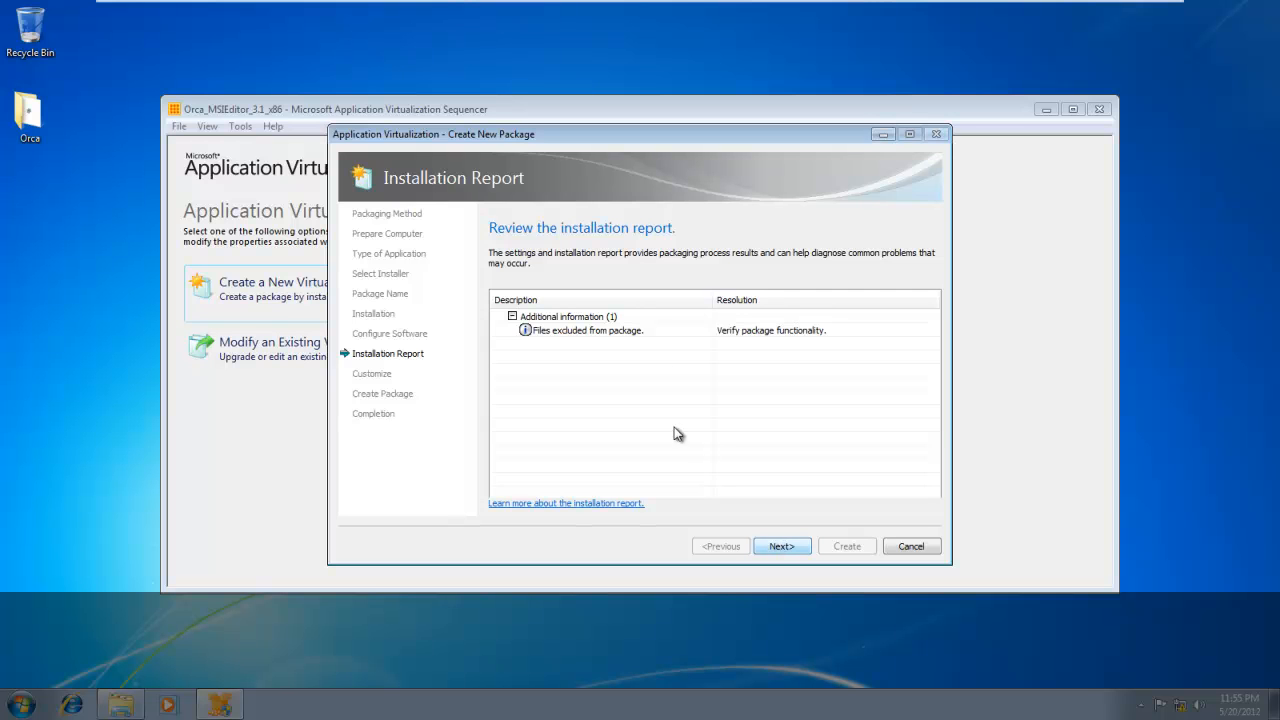
Read the details of the report entry about files excluded from the package and close them.
{"action": "double_click", "coordinate": [585, 338]}
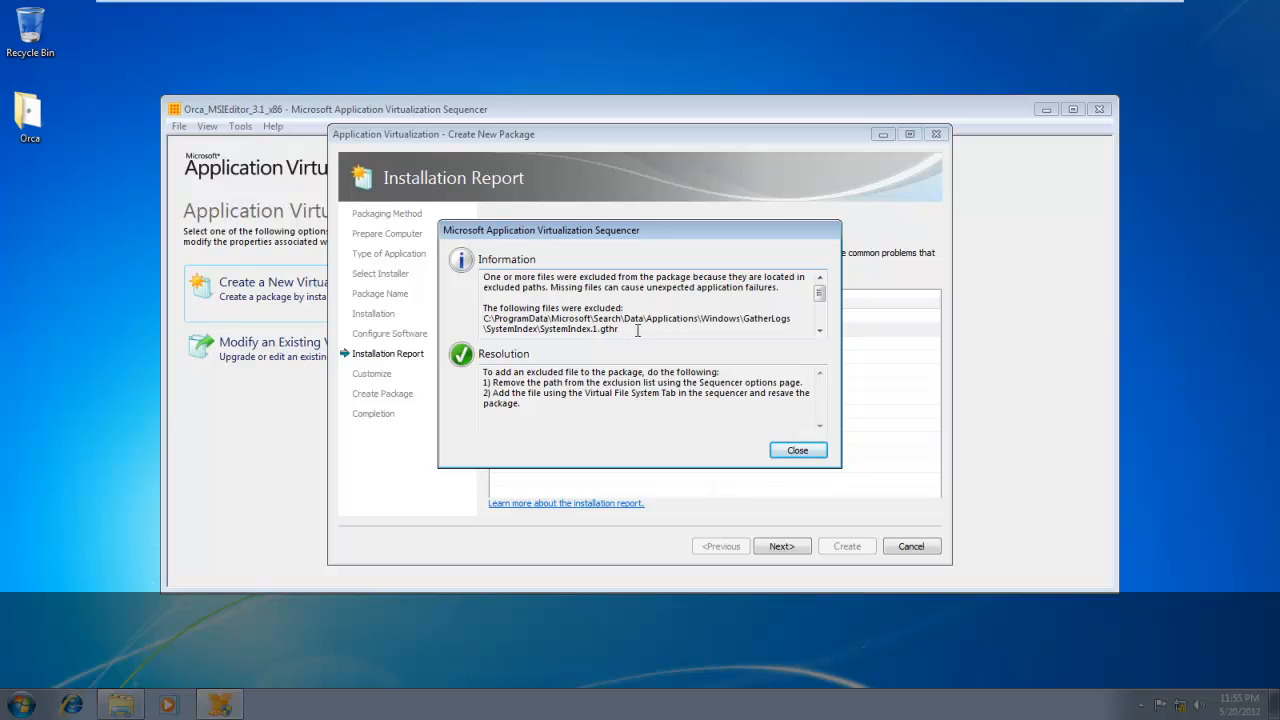
{"action": "mouse_move", "coordinate": [637, 331]}
{"action": "left_mouse_down"}
{"action": "mouse_move", "coordinate": [541, 318]}
{"action": "mouse_move", "coordinate": [634, 330]}
{"action": "left_mouse_up"}
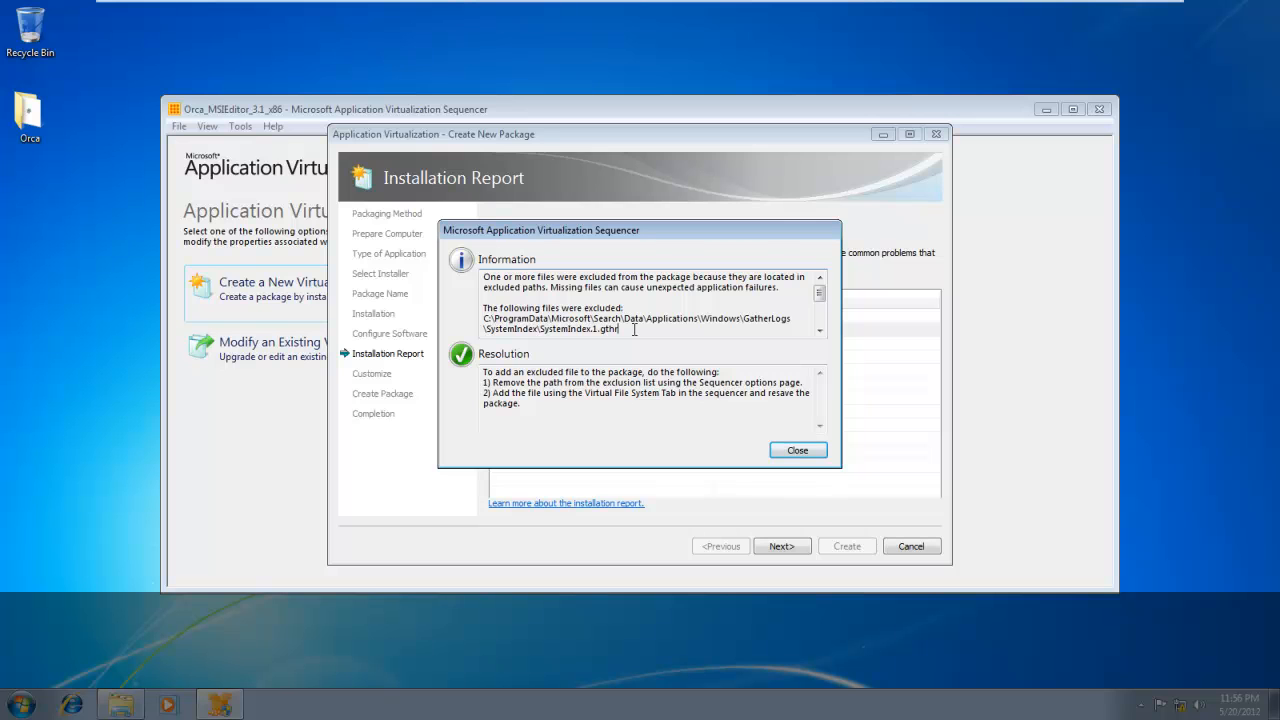
{"action": "left_click", "coordinate": [798, 451]}
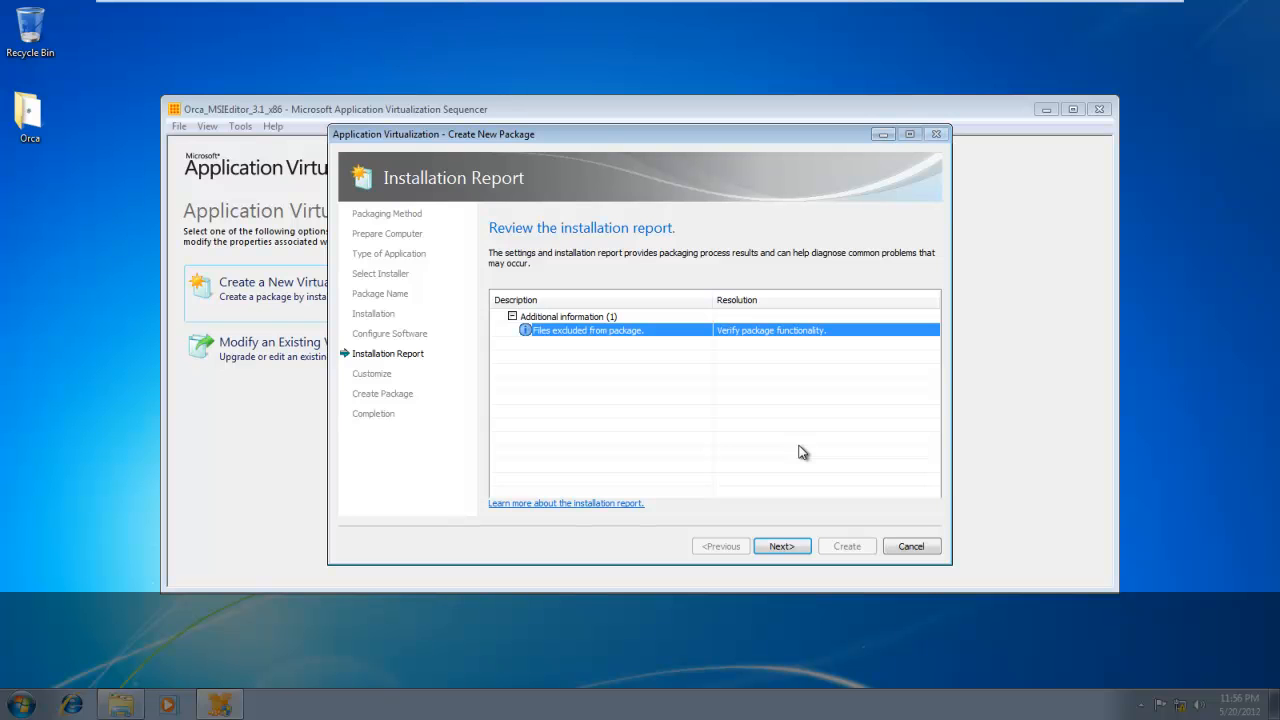
Choose to customize the virtual application package further and continue to editing its shortcuts.
{"action": "left_click", "coordinate": [784, 545]}
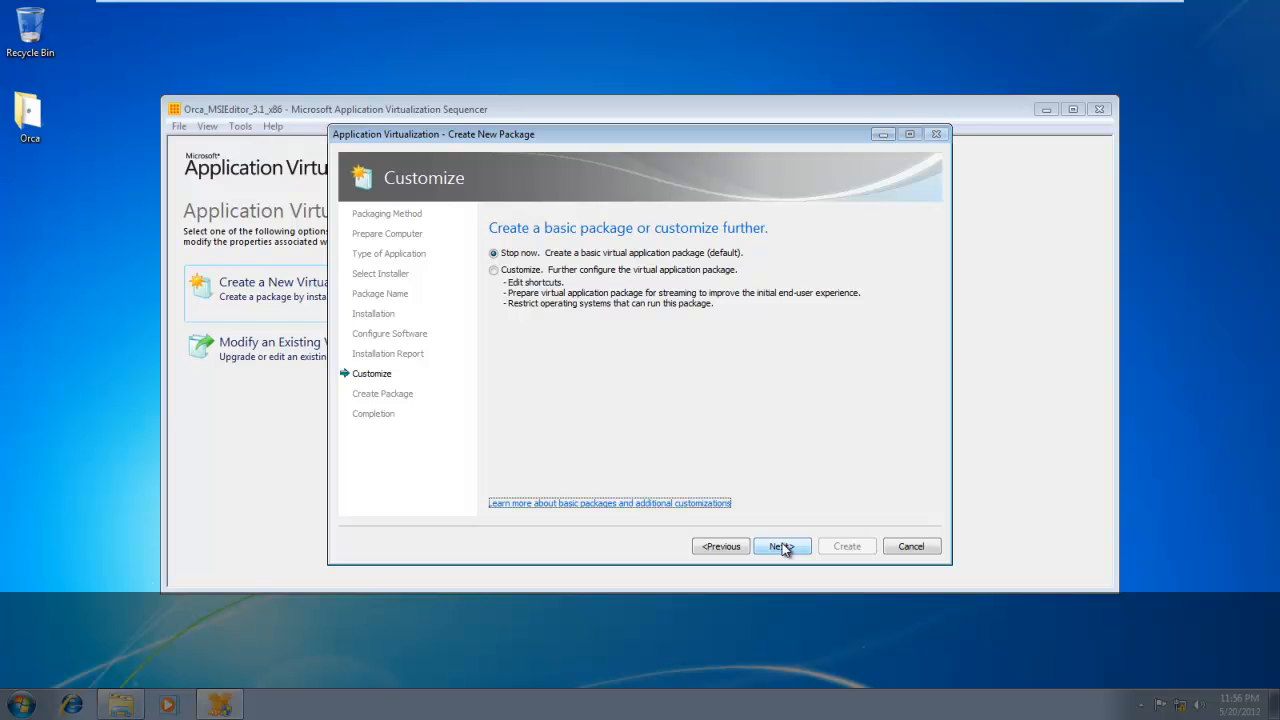
{"action": "left_click", "coordinate": [519, 272]}
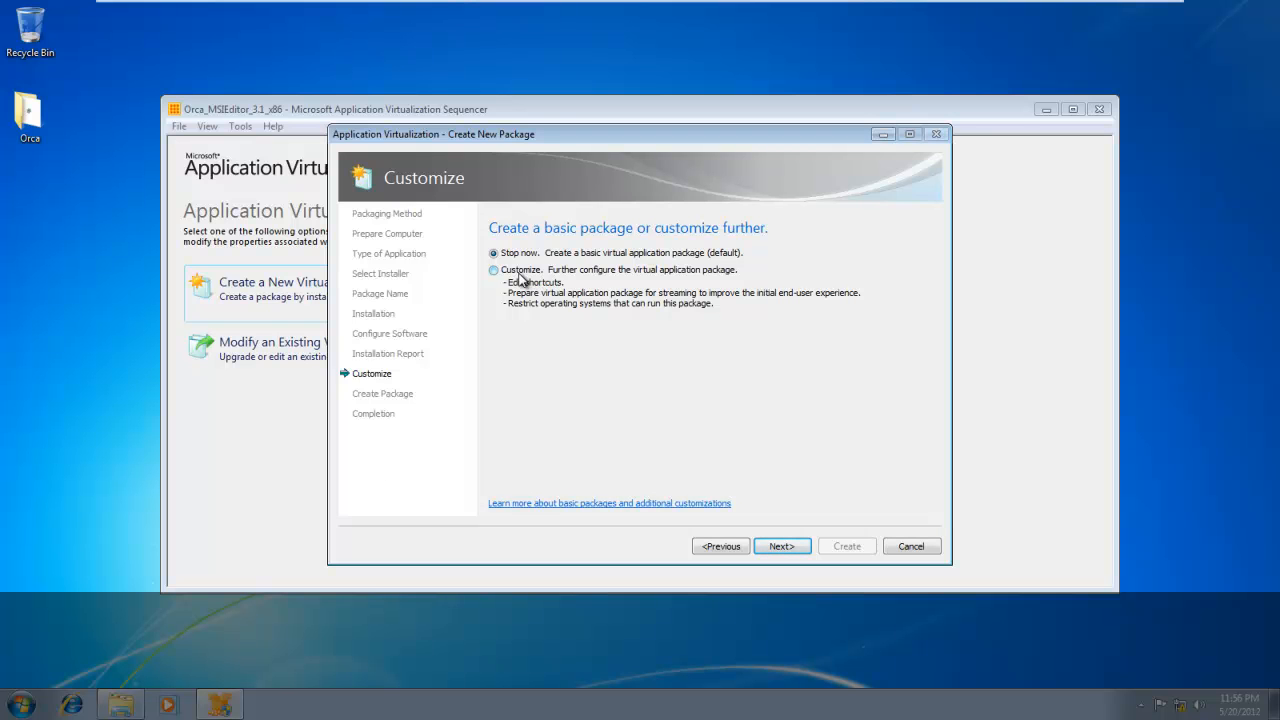
{"action": "left_click", "coordinate": [781, 547]}
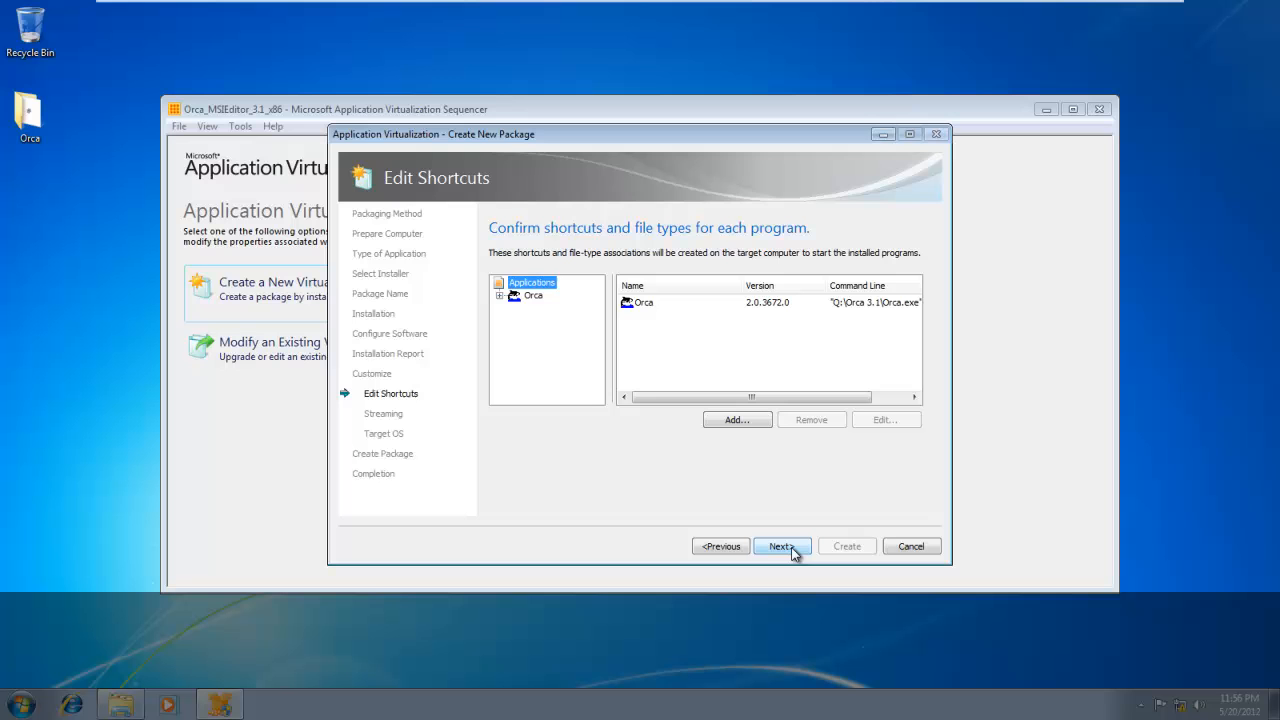
Edit the Orca application, setting its version to 3.1 and its OSD file name to Orca_MSIEditor_3.1_x86.osd, and save.
{"action": "left_click", "coordinate": [499, 296]}
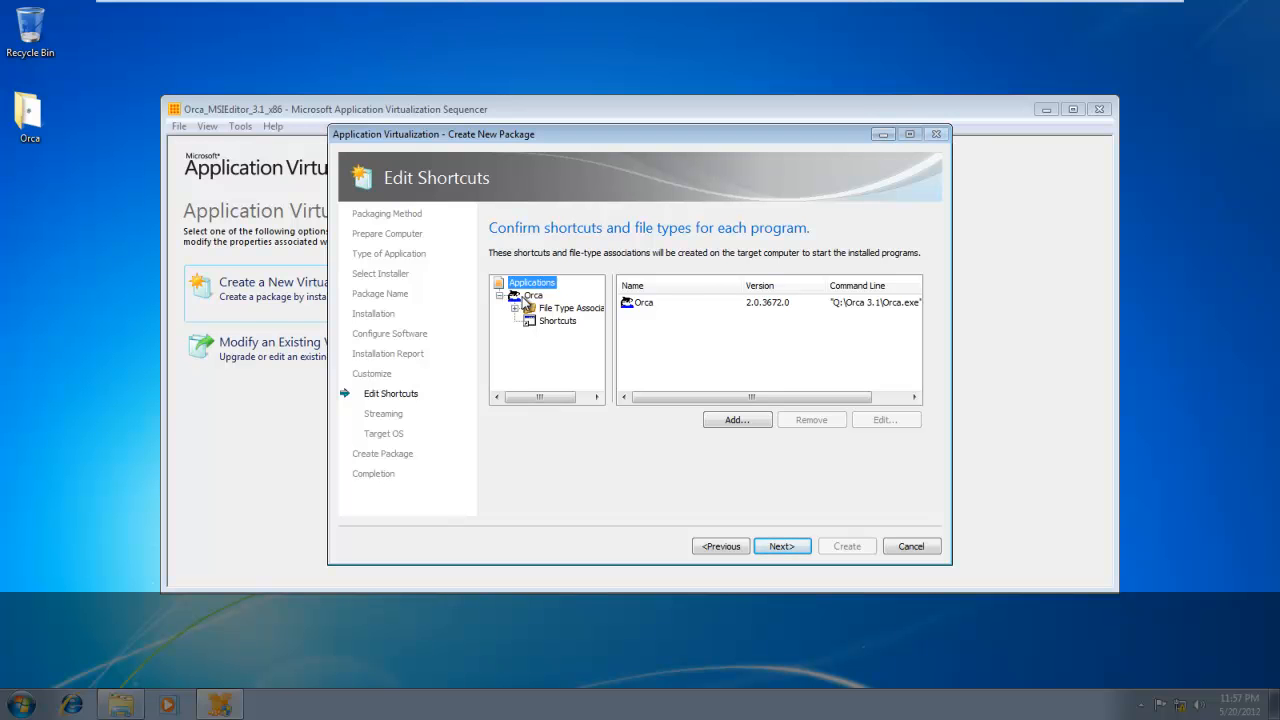
{"action": "left_click", "coordinate": [530, 296]}
{"action": "right_click", "coordinate": [527, 303]}
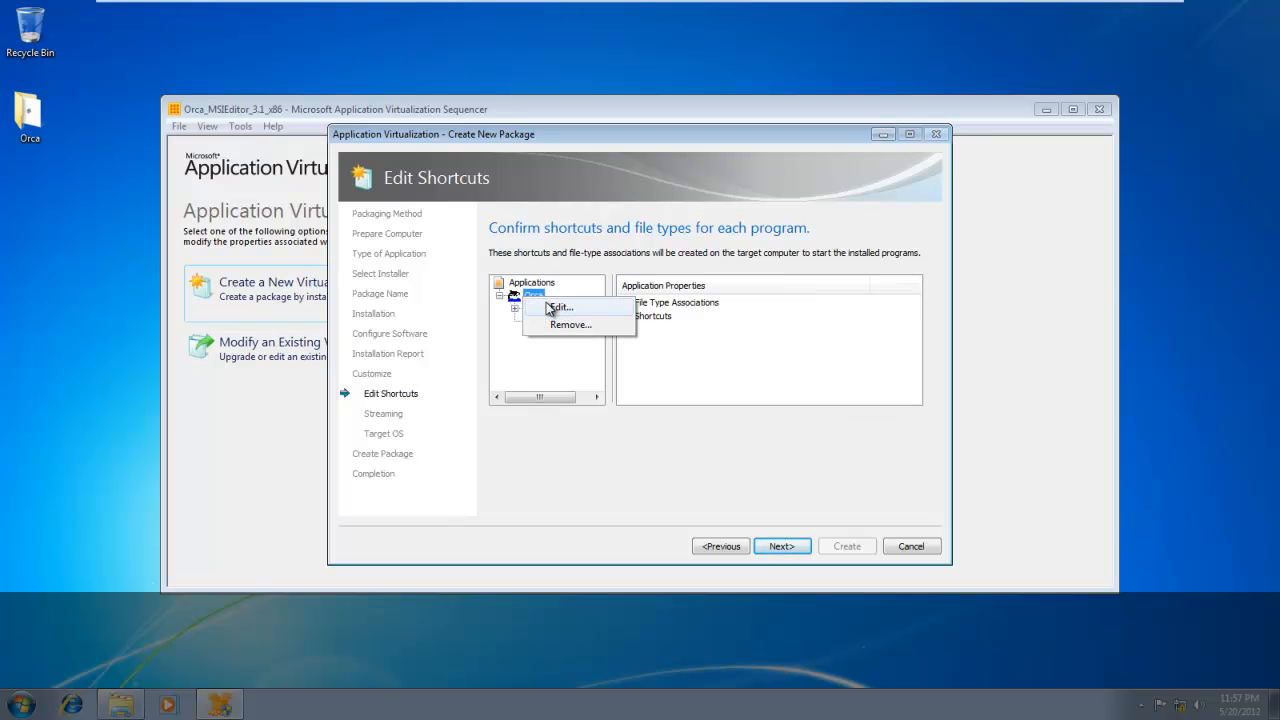
{"action": "left_click", "coordinate": [560, 307]}
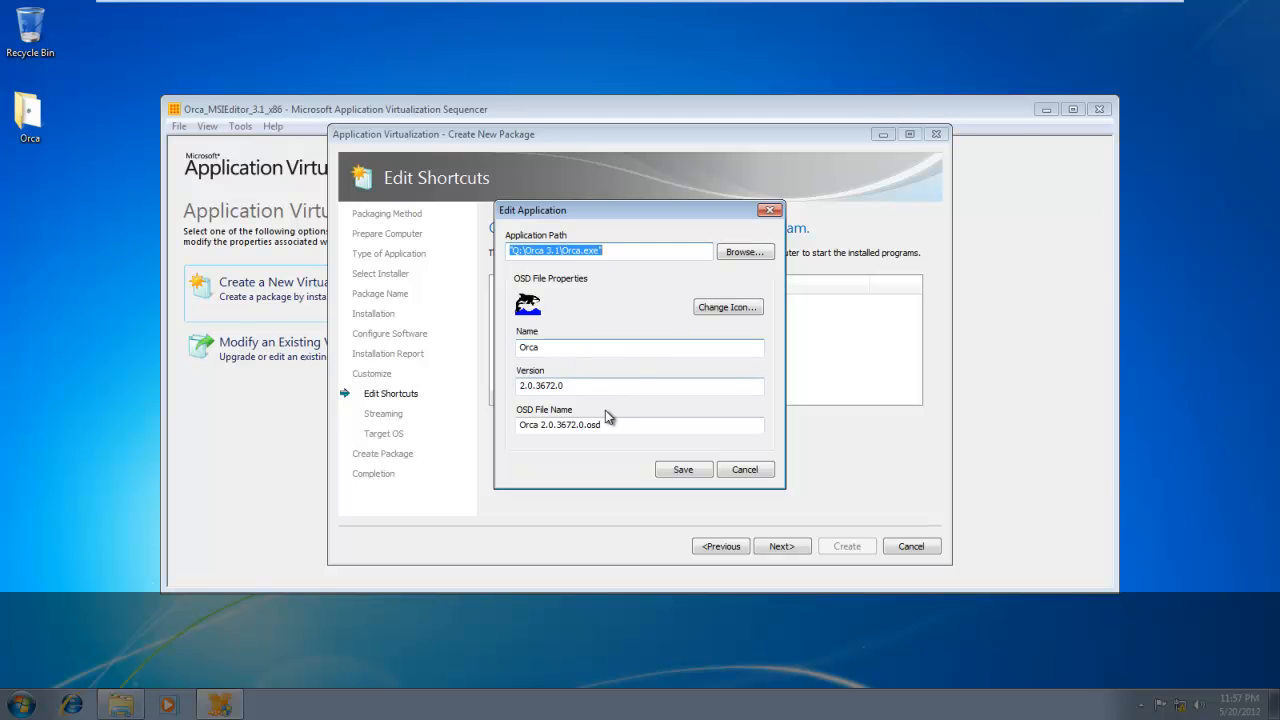
{"action": "left_click", "coordinate": [541, 424]}
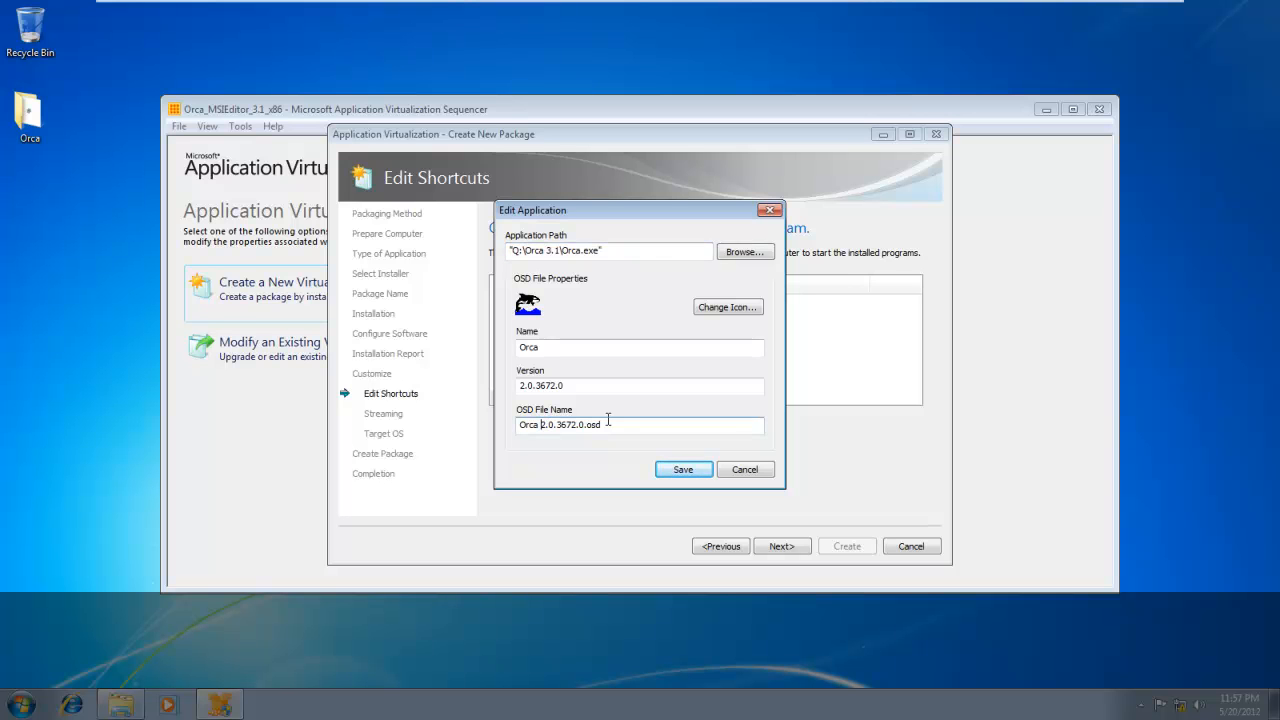
{"action": "key", "text": "BackSpace"}
{"action": "type", "text": "_MSIEditor_3.1"}
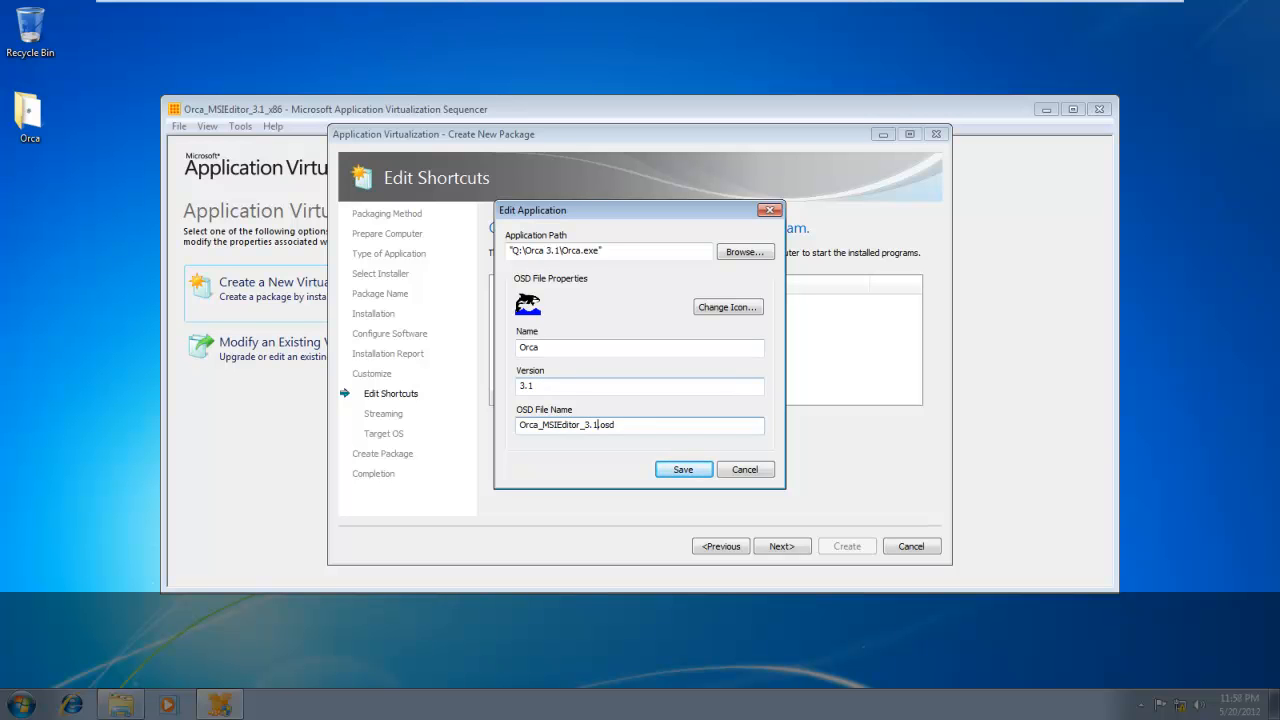
{"action": "type", "text": "_x86"}
{"action": "left_click", "coordinate": [684, 470]}
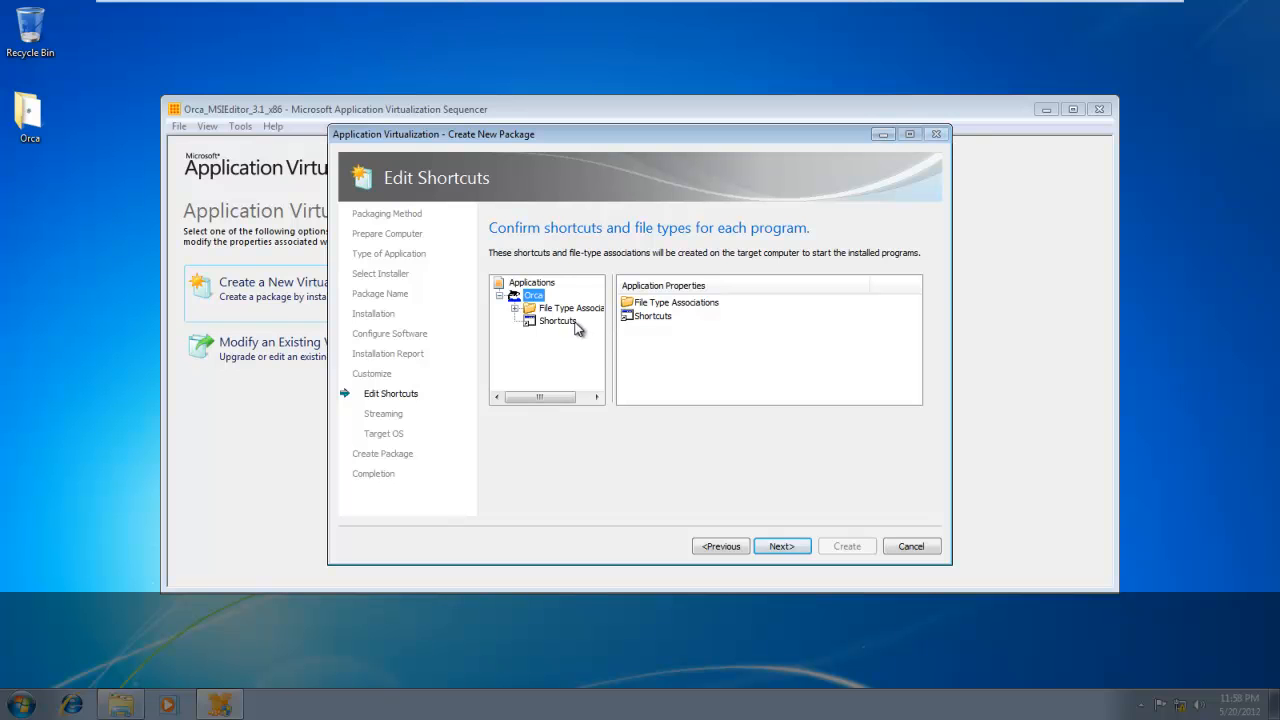
Examine Orca's msi, msm and pcp file type associations and its shortcut location.
{"action": "left_click", "coordinate": [515, 309]}
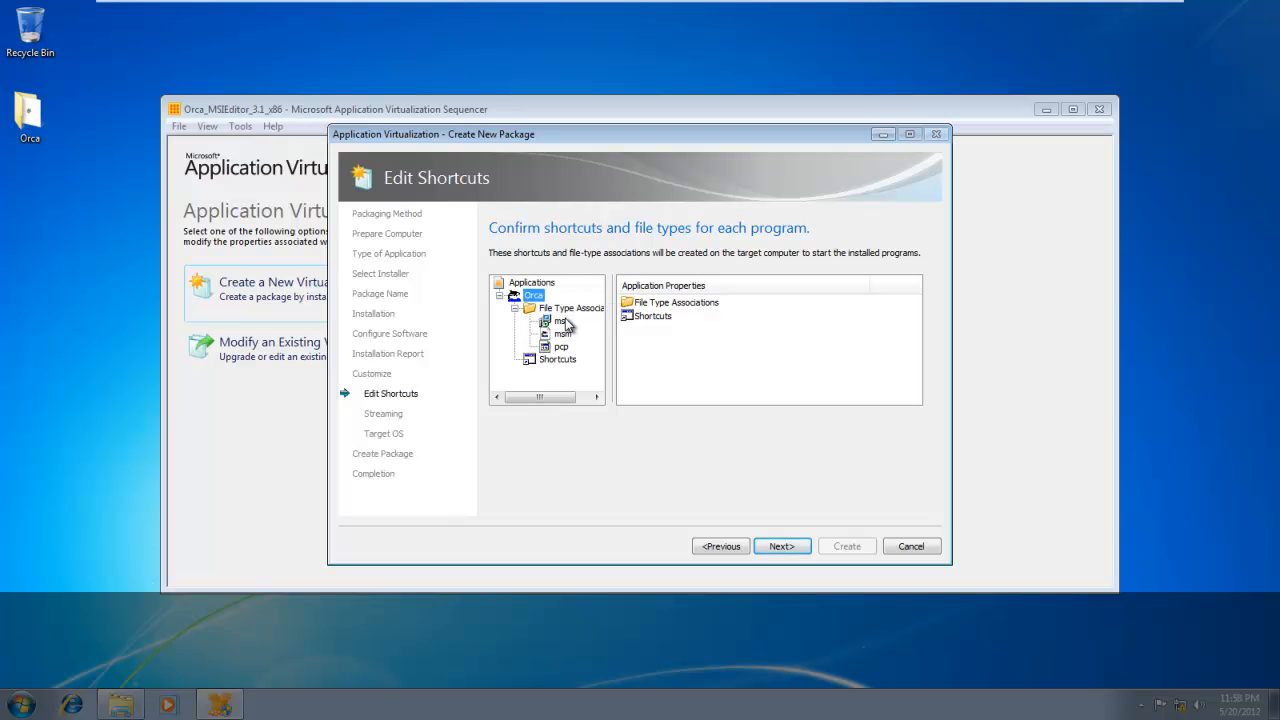
{"action": "left_click", "coordinate": [561, 321]}
{"action": "left_click", "coordinate": [562, 333]}
{"action": "left_click", "coordinate": [561, 348]}
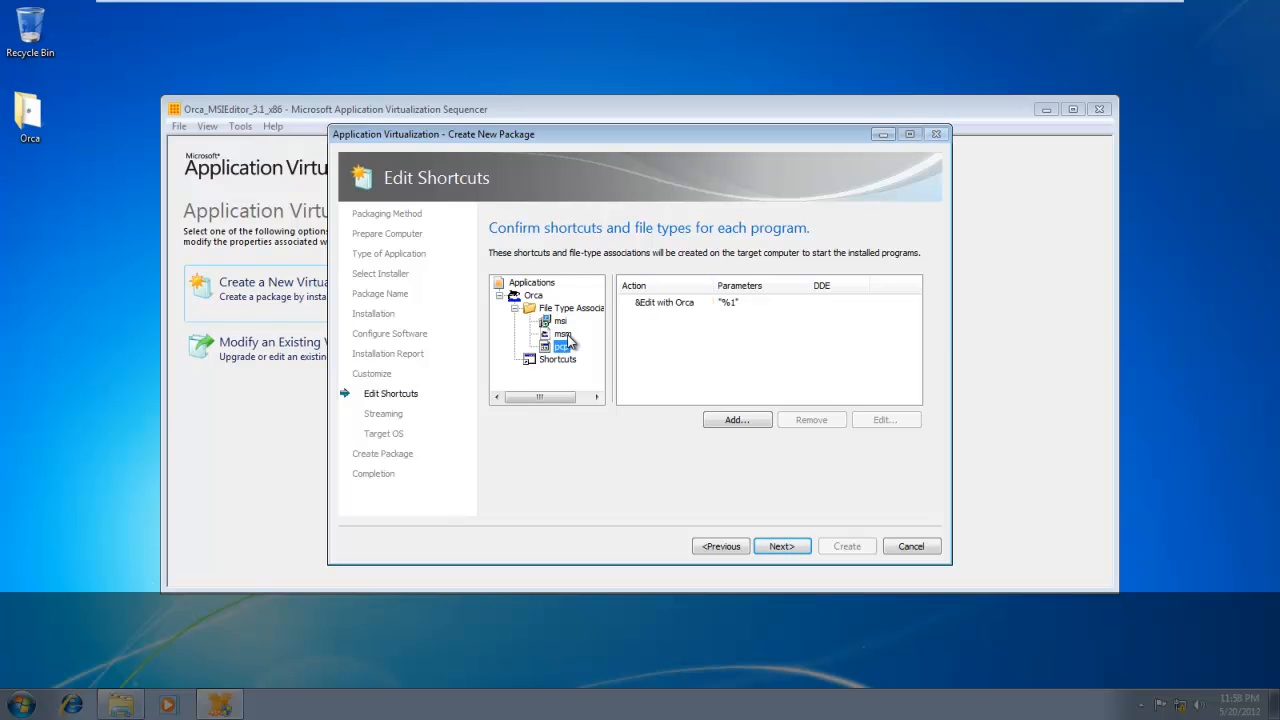
{"action": "left_click", "coordinate": [562, 334]}
{"action": "left_click", "coordinate": [562, 323]}
{"action": "left_click", "coordinate": [557, 359]}
{"action": "left_click_drag", "start_coordinate": [714, 279], "coordinate": [716, 279]}
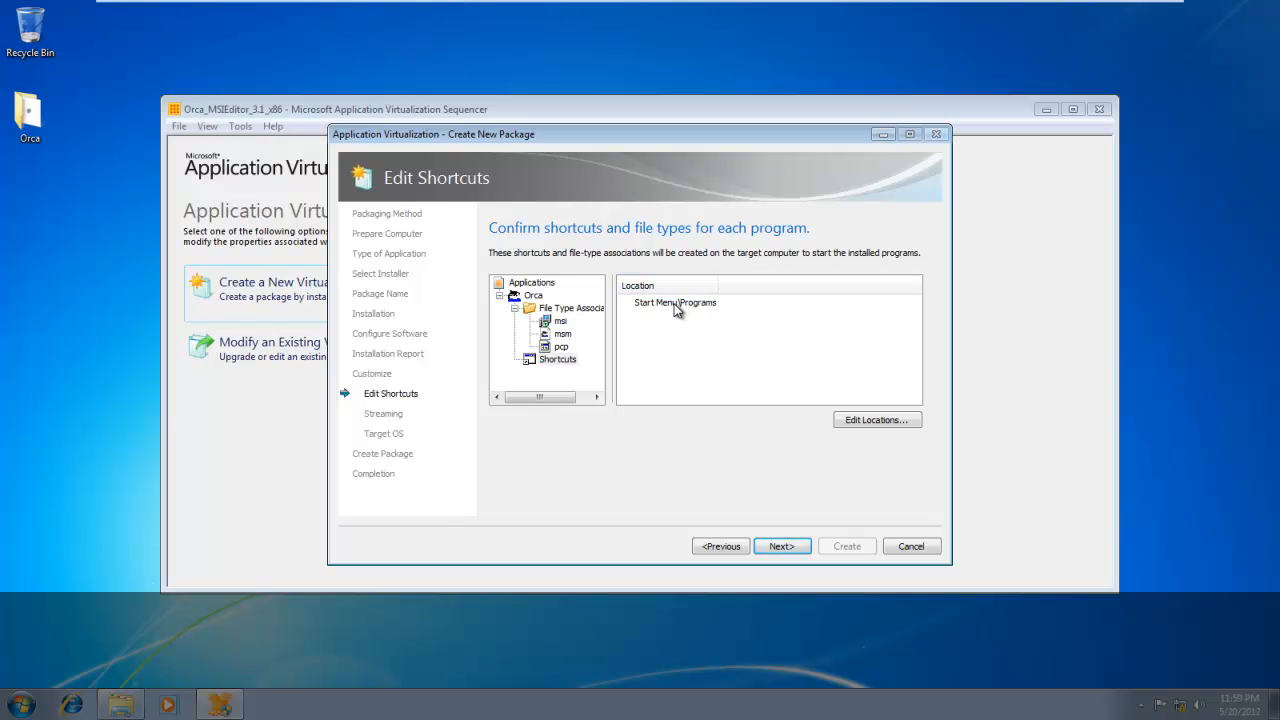
{"action": "left_click", "coordinate": [533, 296]}
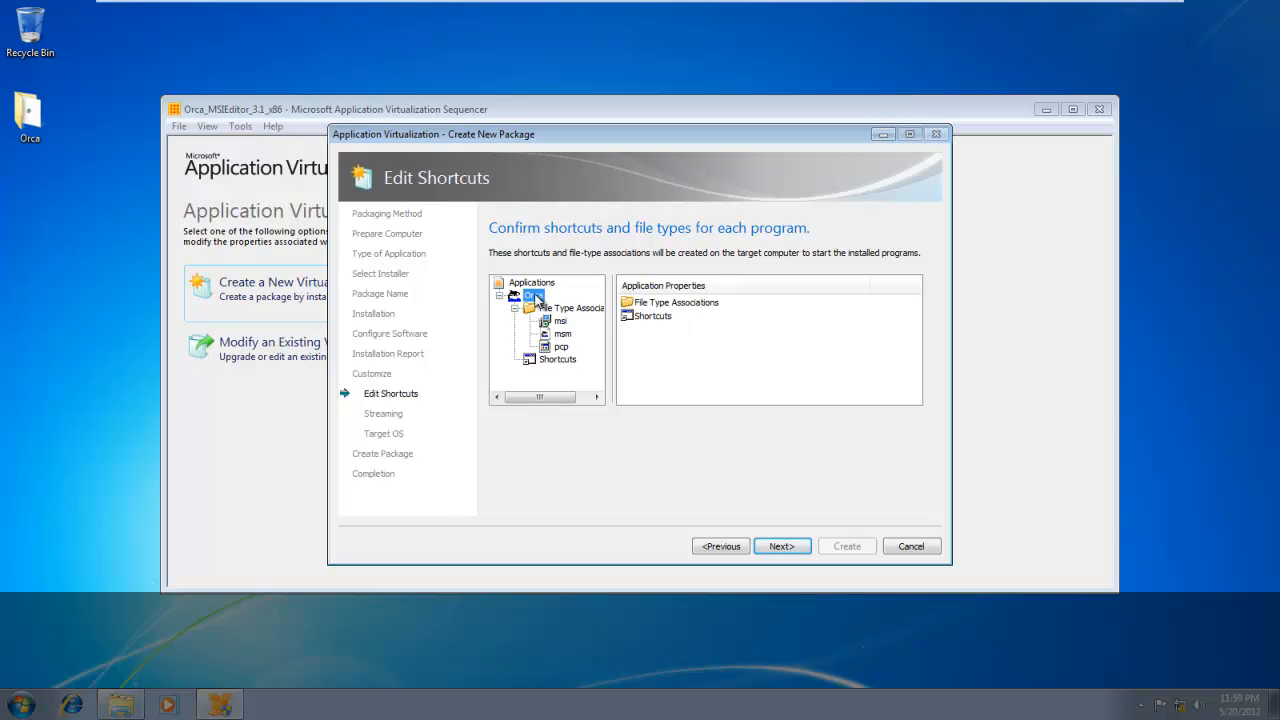
Continue to streaming preparation and run only the Orca program to optimize the package.
{"action": "left_click", "coordinate": [800, 549]}
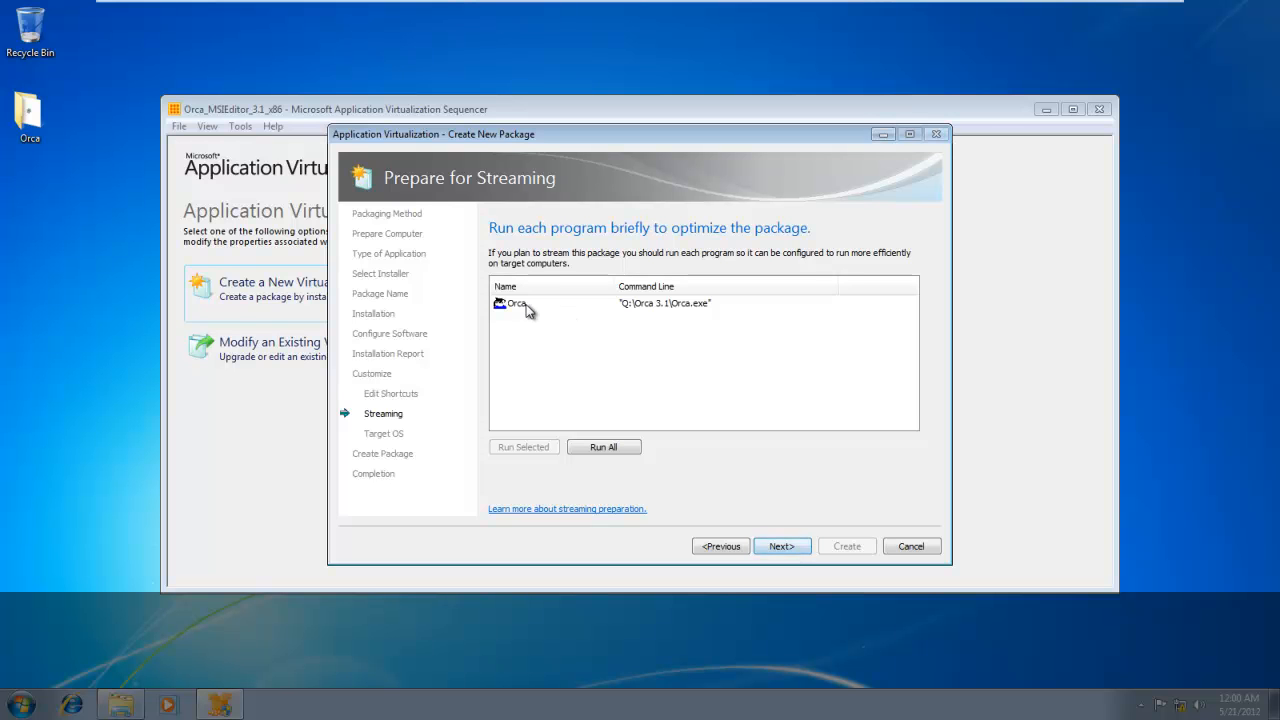
{"action": "left_click", "coordinate": [521, 304]}
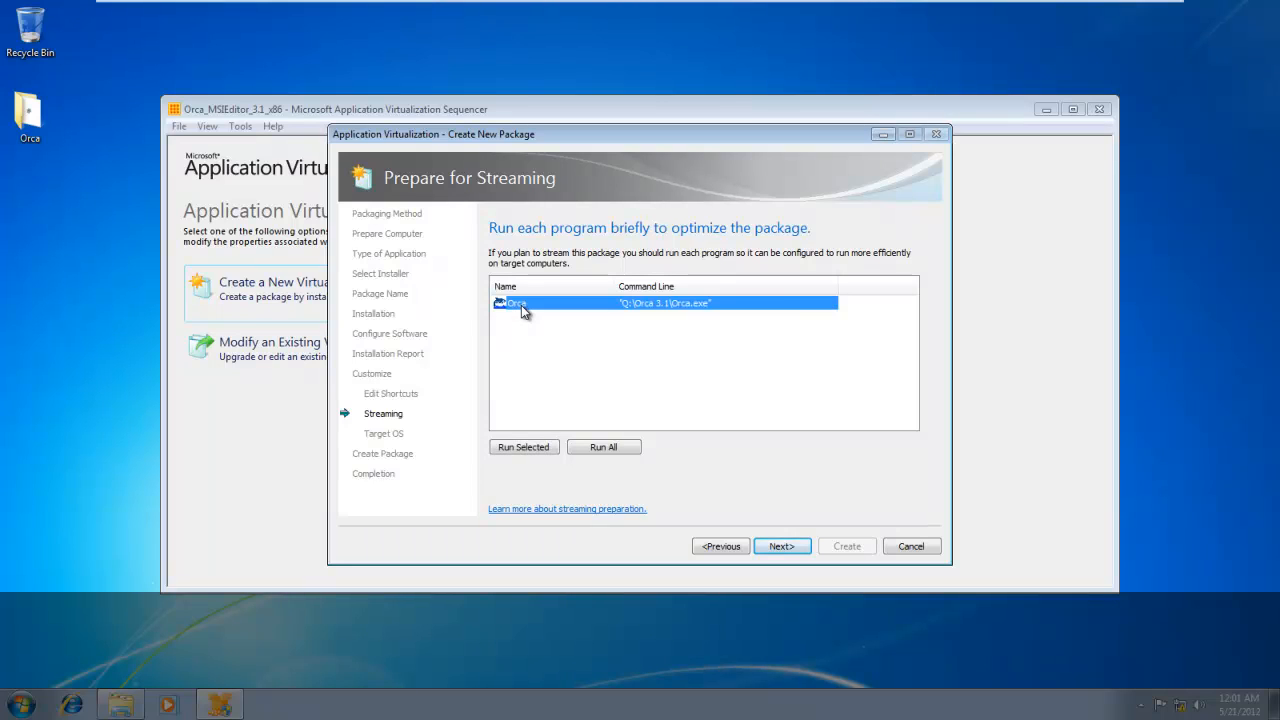
{"action": "left_click", "coordinate": [533, 451]}
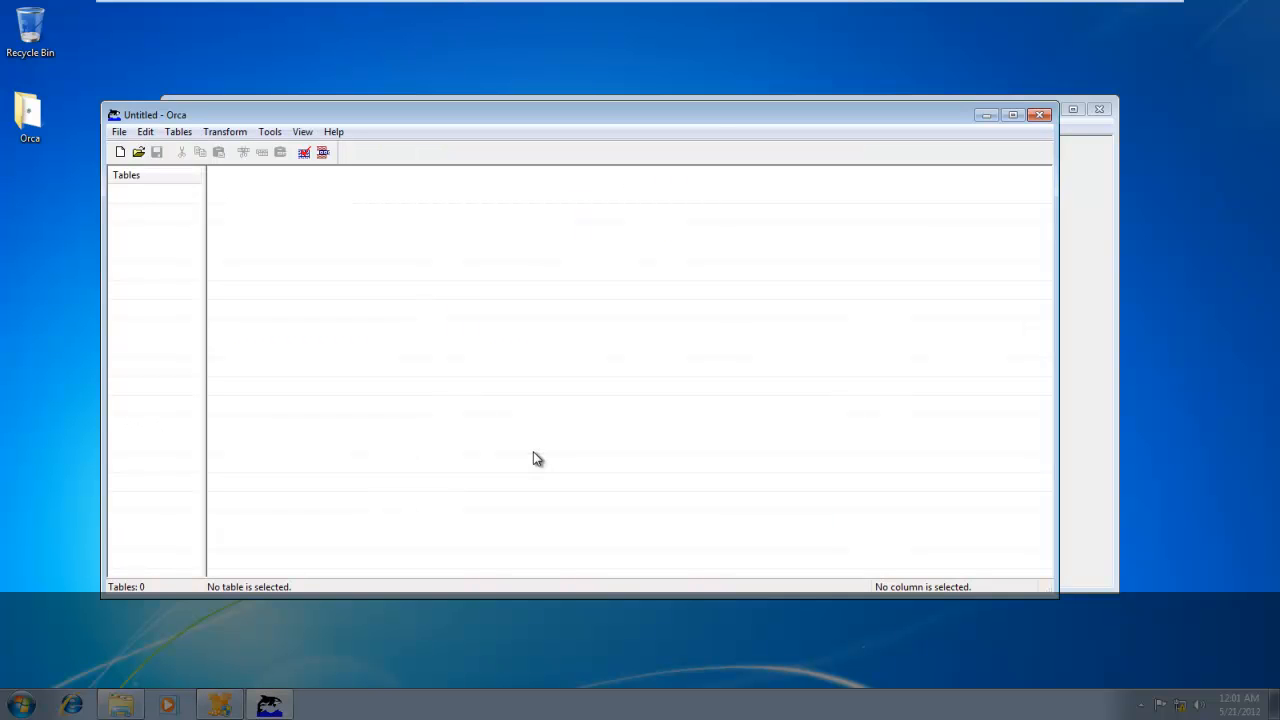
Exercise Orca's command groups from File through Help to record launch behavior, and close Orca.
{"action": "left_click", "coordinate": [119, 132]}
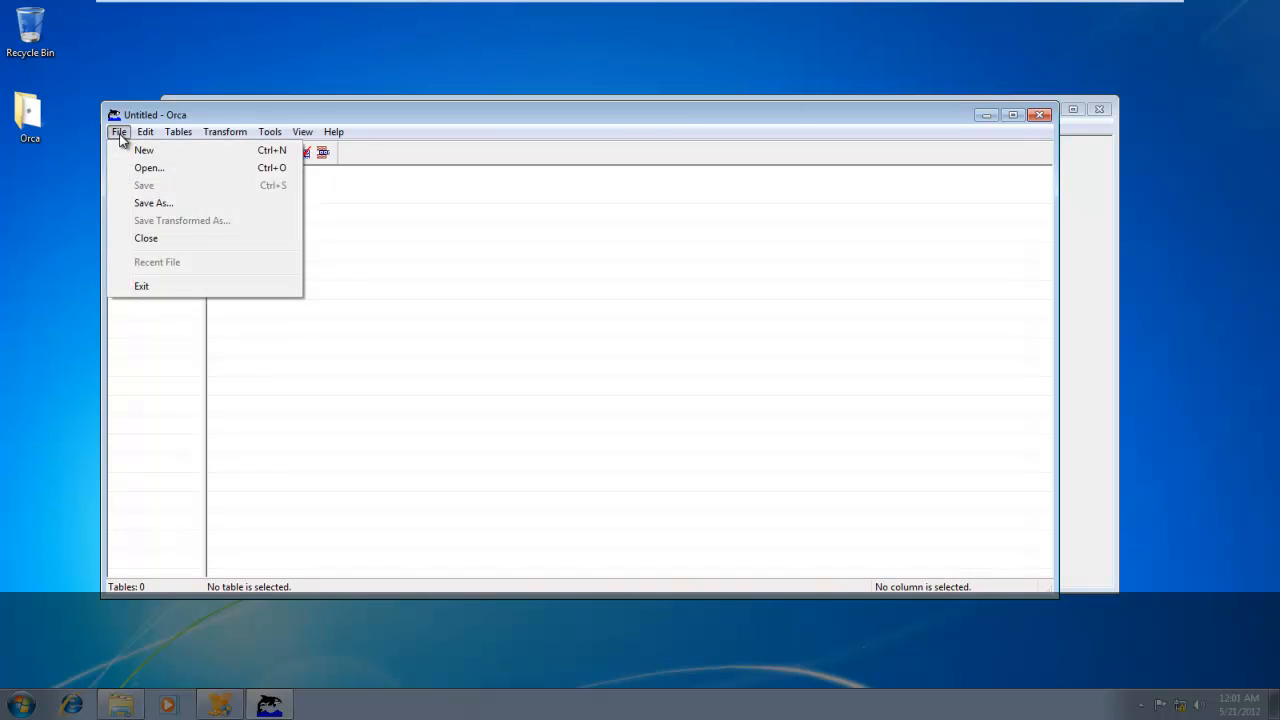
{"action": "left_click", "coordinate": [120, 134]}
{"action": "left_click", "coordinate": [176, 133]}
{"action": "left_click", "coordinate": [176, 134]}
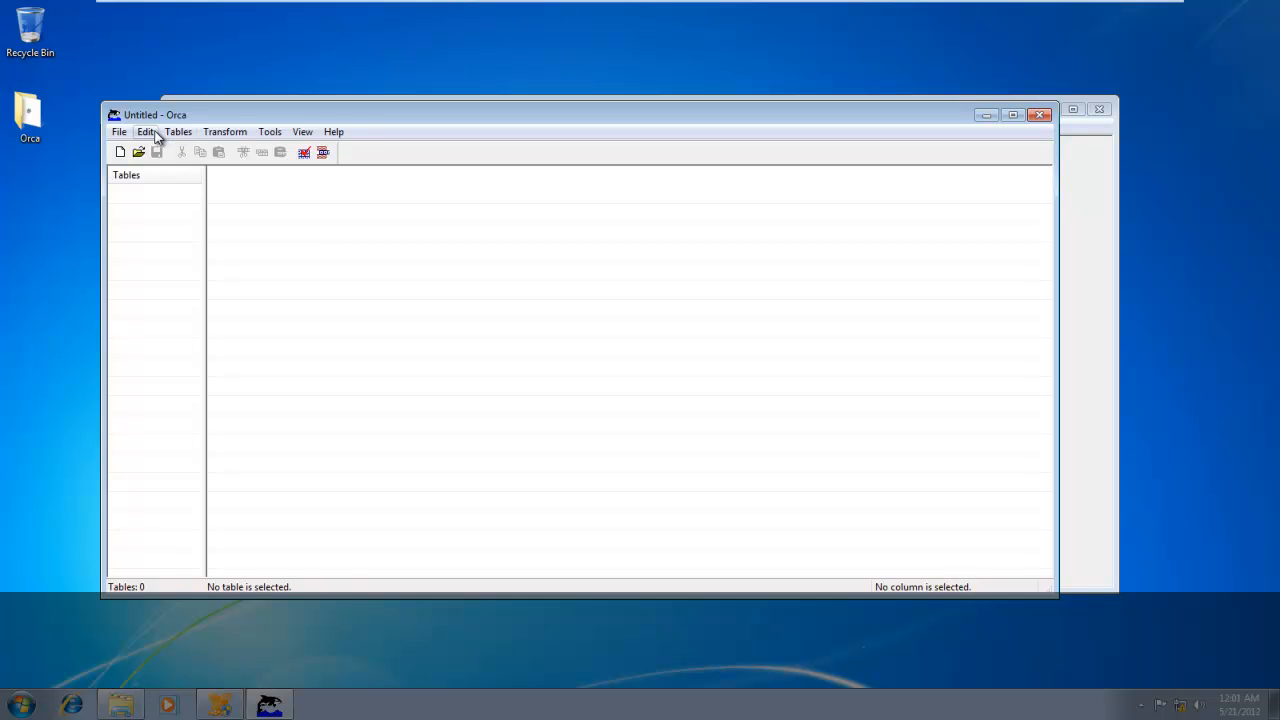
{"action": "left_click", "coordinate": [154, 137]}
{"action": "left_click", "coordinate": [155, 137]}
{"action": "left_click", "coordinate": [237, 133]}
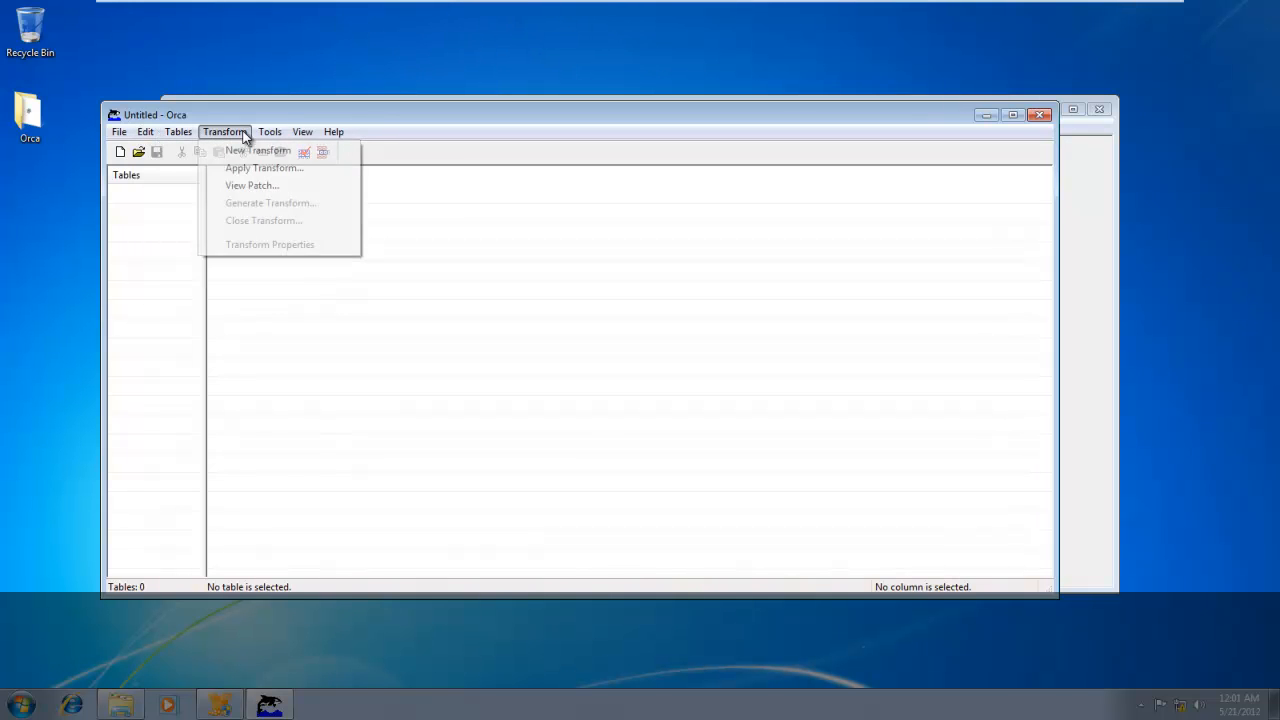
{"action": "mouse_move", "coordinate": [293, 136]}
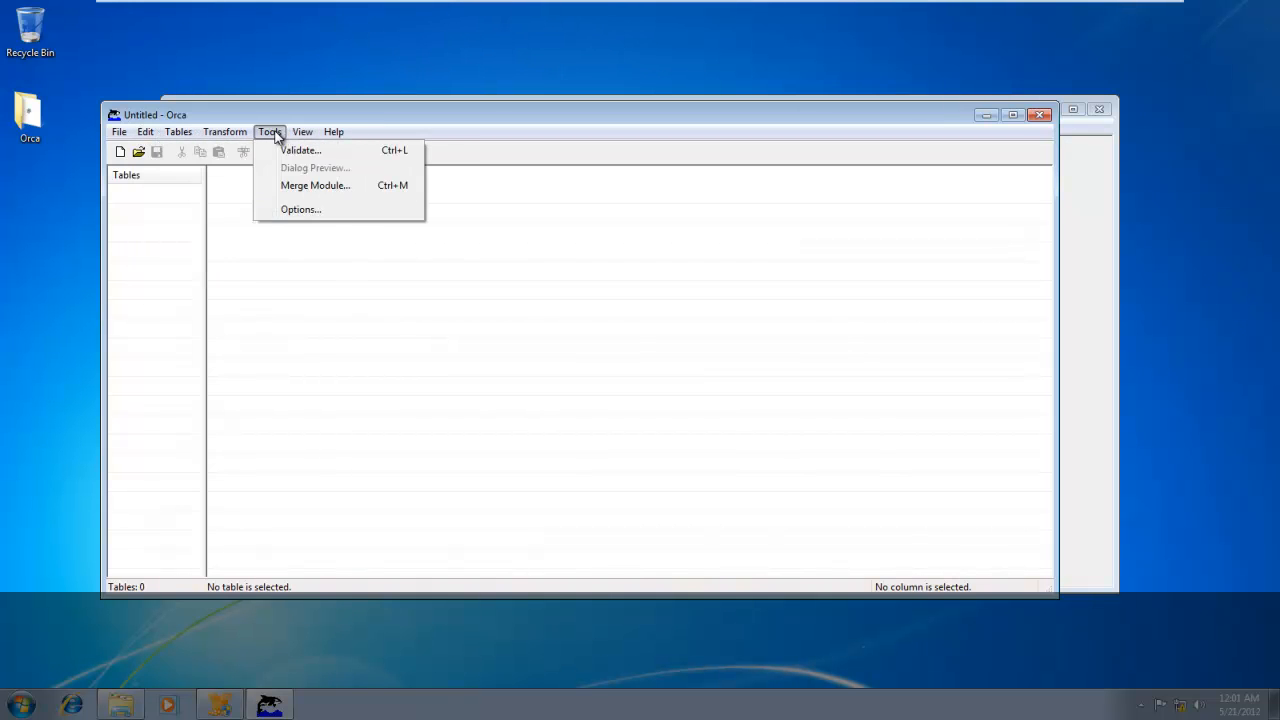
{"action": "mouse_move", "coordinate": [334, 133]}
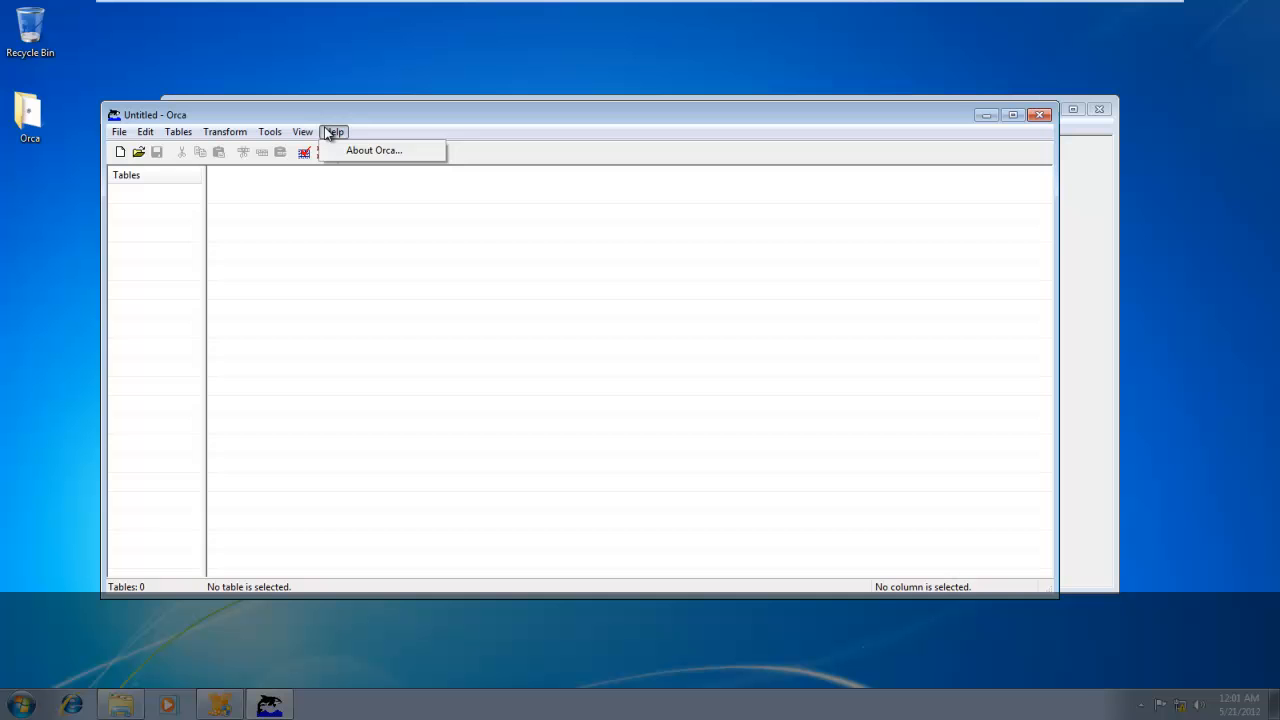
{"action": "left_click", "coordinate": [443, 118]}
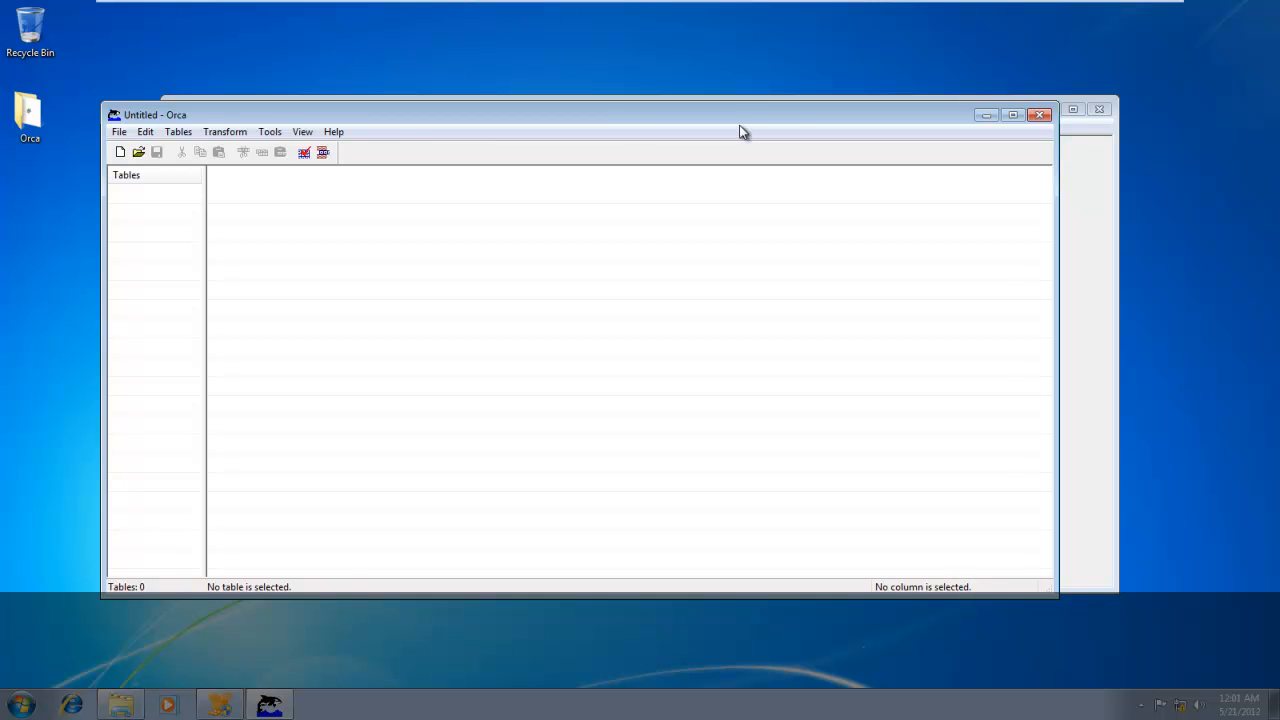
{"action": "left_click", "coordinate": [1040, 116]}
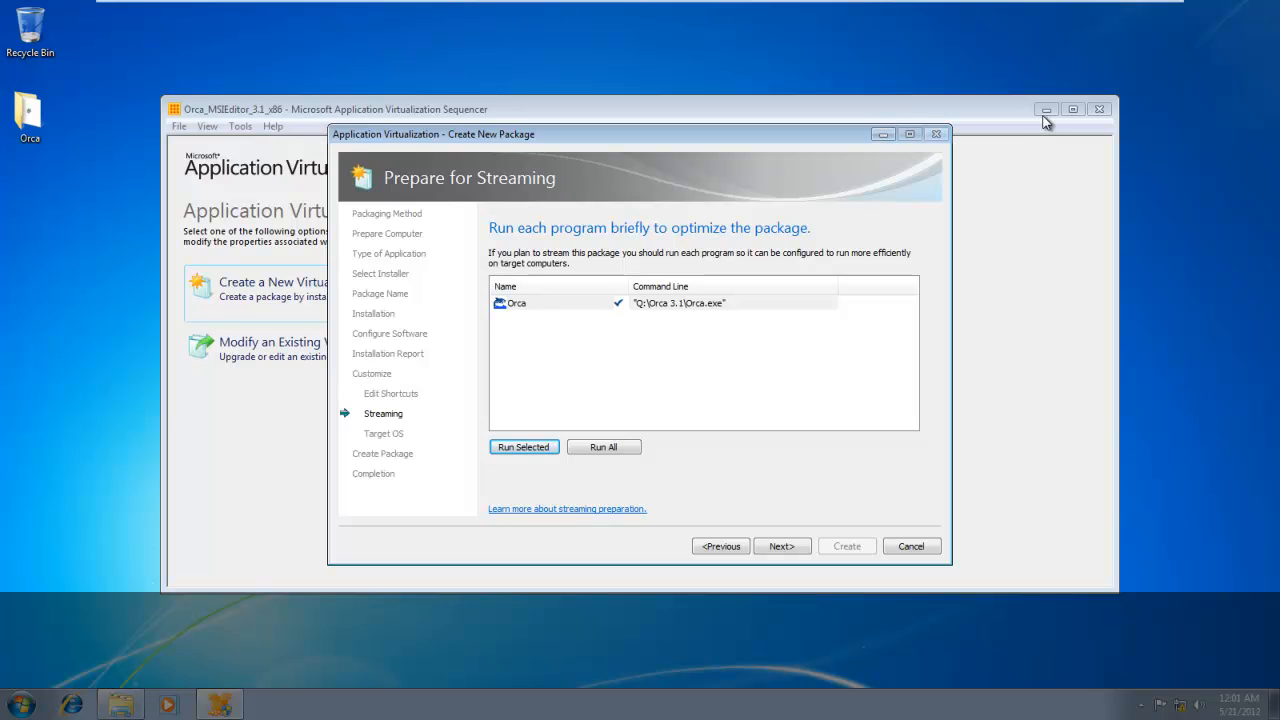
Continue to the target operating systems, allow the package to run on any operating system, and proceed to package creation.
{"action": "left_click", "coordinate": [781, 547]}
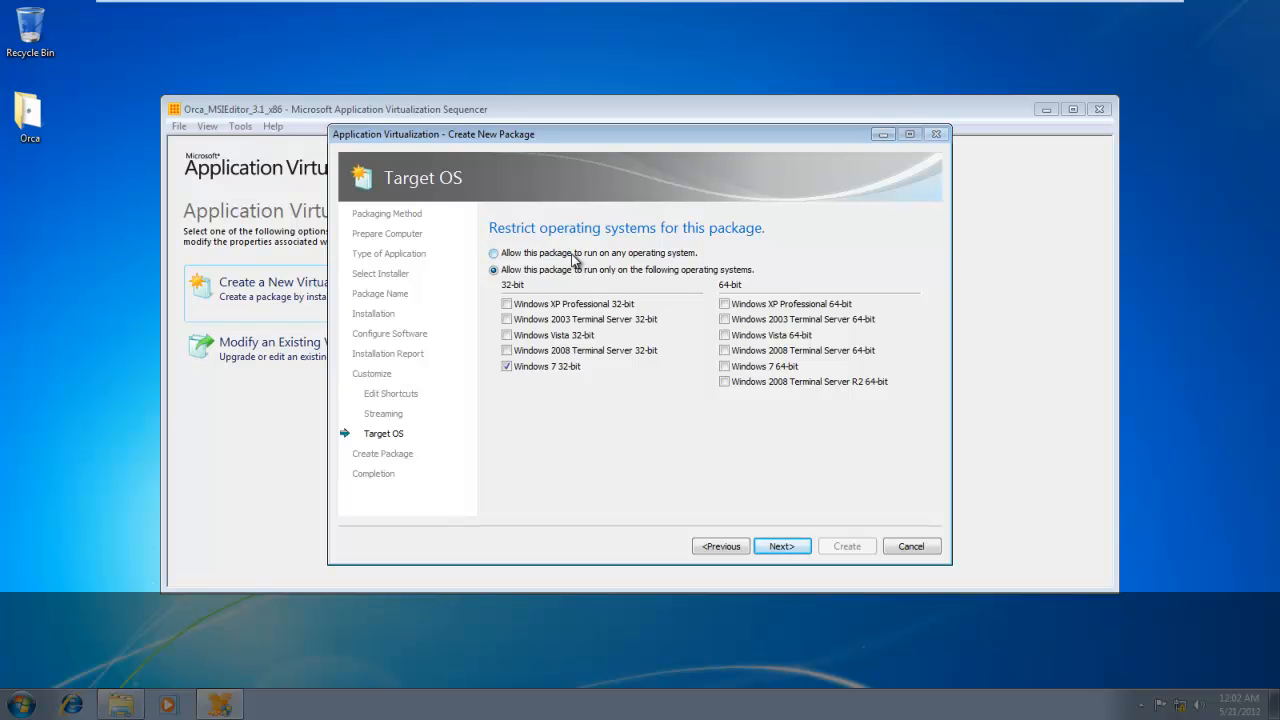
{"action": "left_click", "coordinate": [575, 254]}
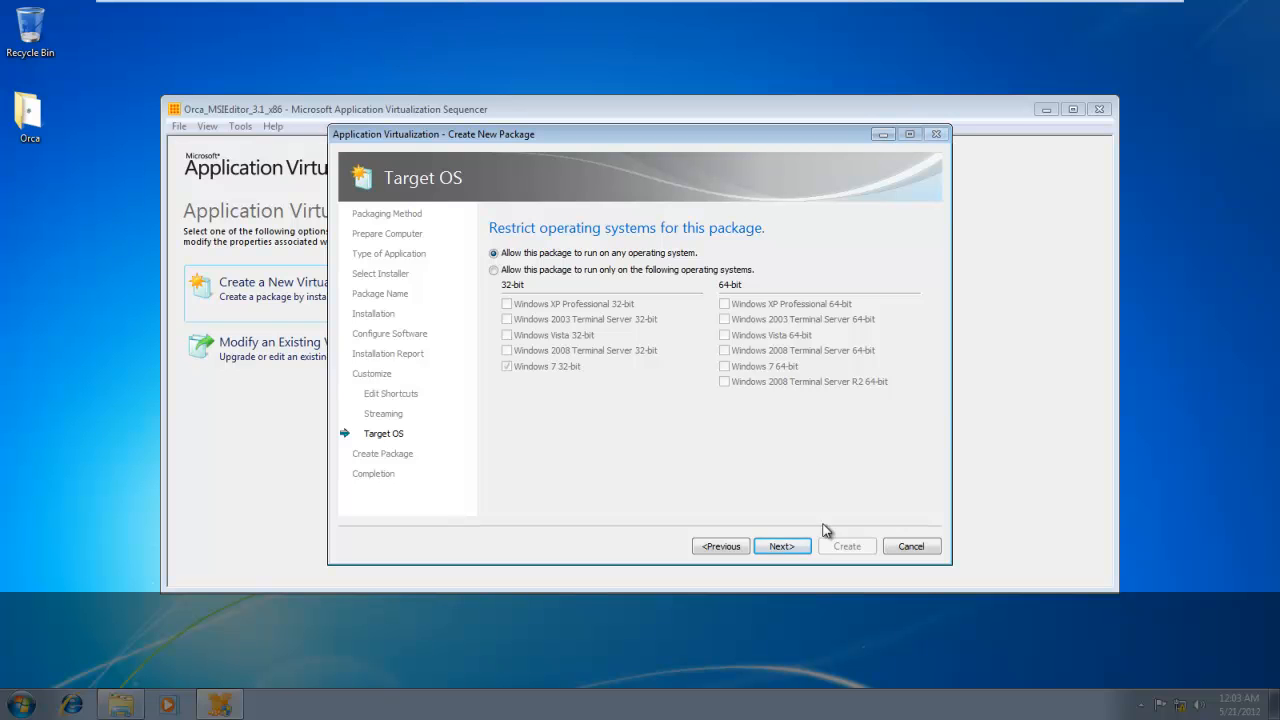
{"action": "left_click", "coordinate": [787, 546]}
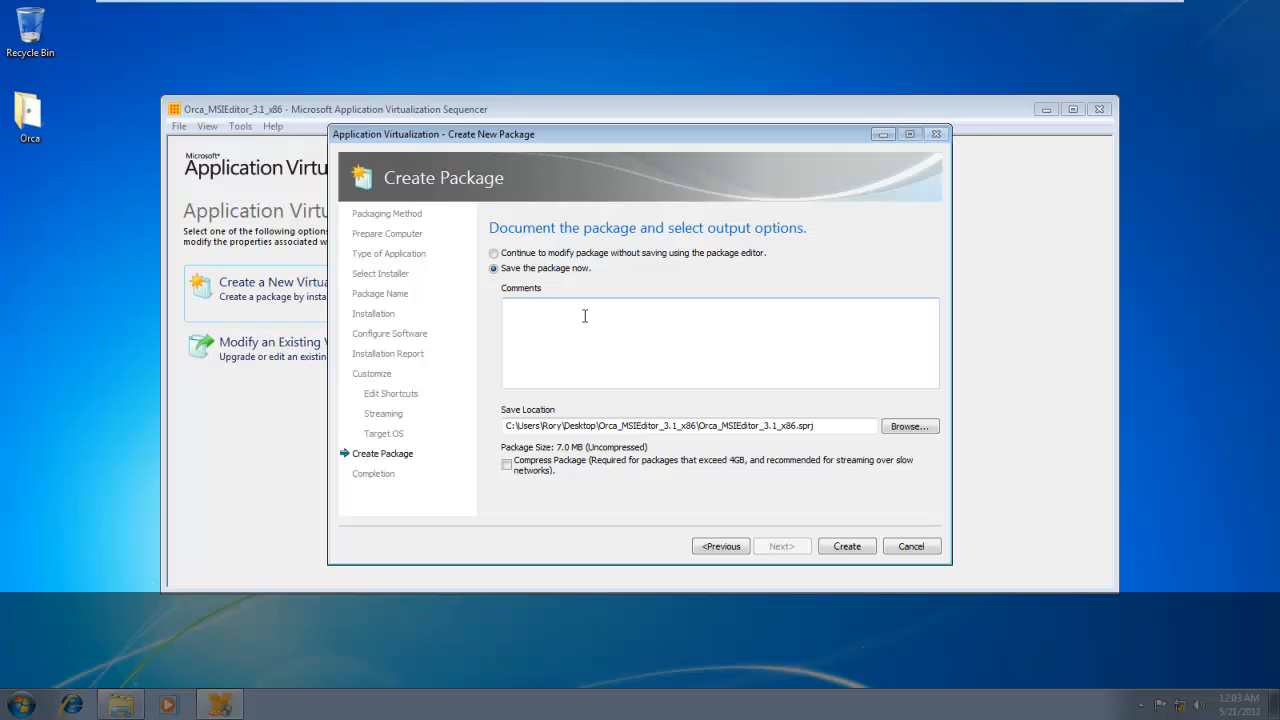
Choose to continue modifying the package in the package editor without saving, check the completion report entries, and close the wizard.
{"action": "left_click", "coordinate": [587, 256]}
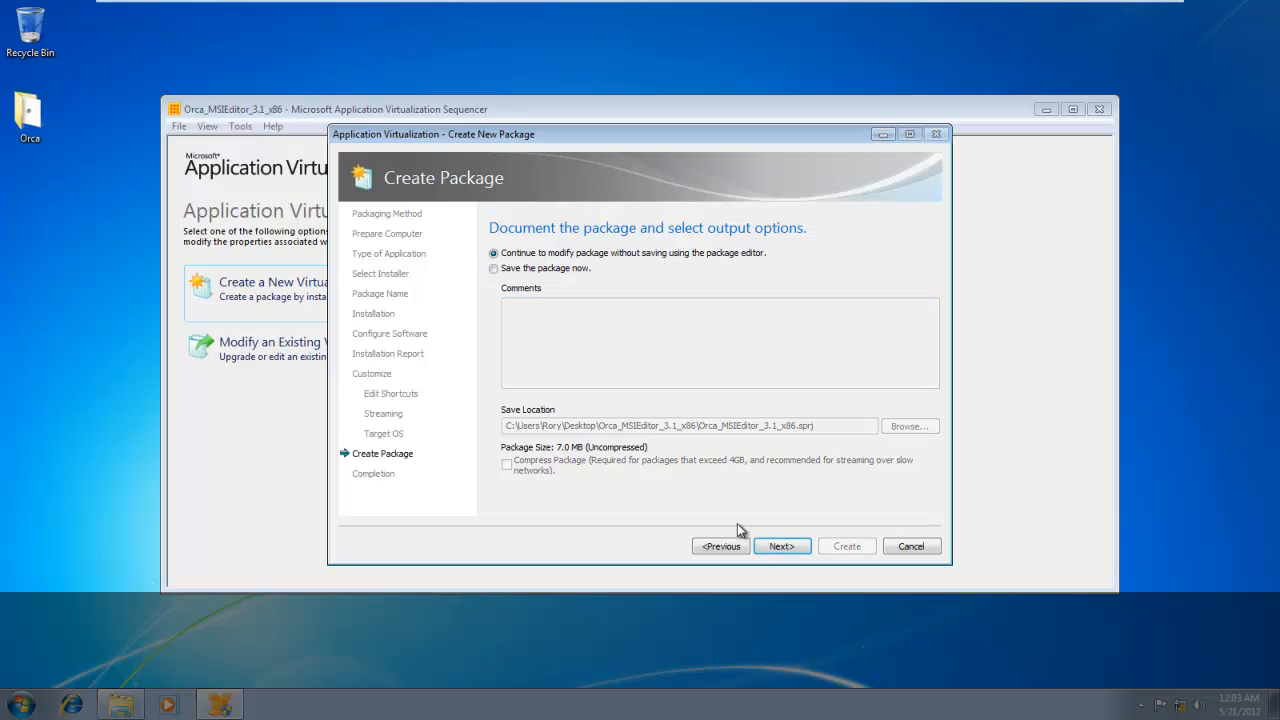
{"action": "left_click", "coordinate": [786, 547]}
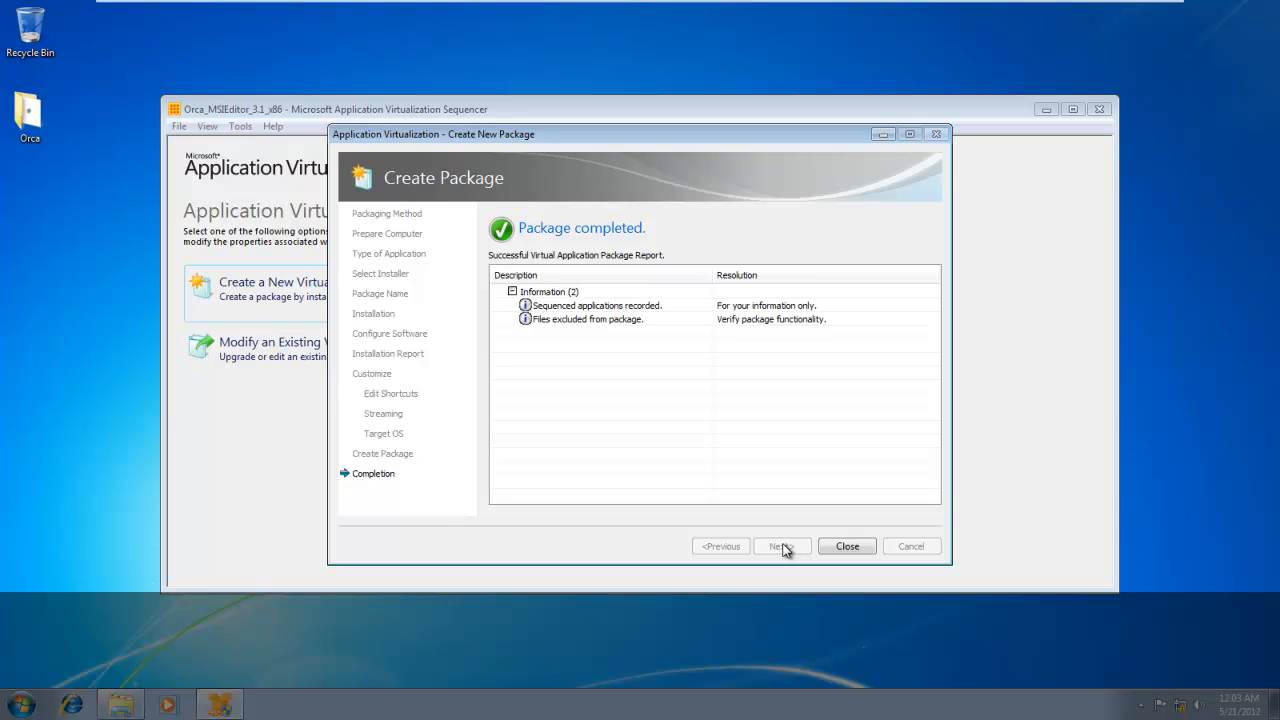
{"action": "left_click", "coordinate": [624, 308]}
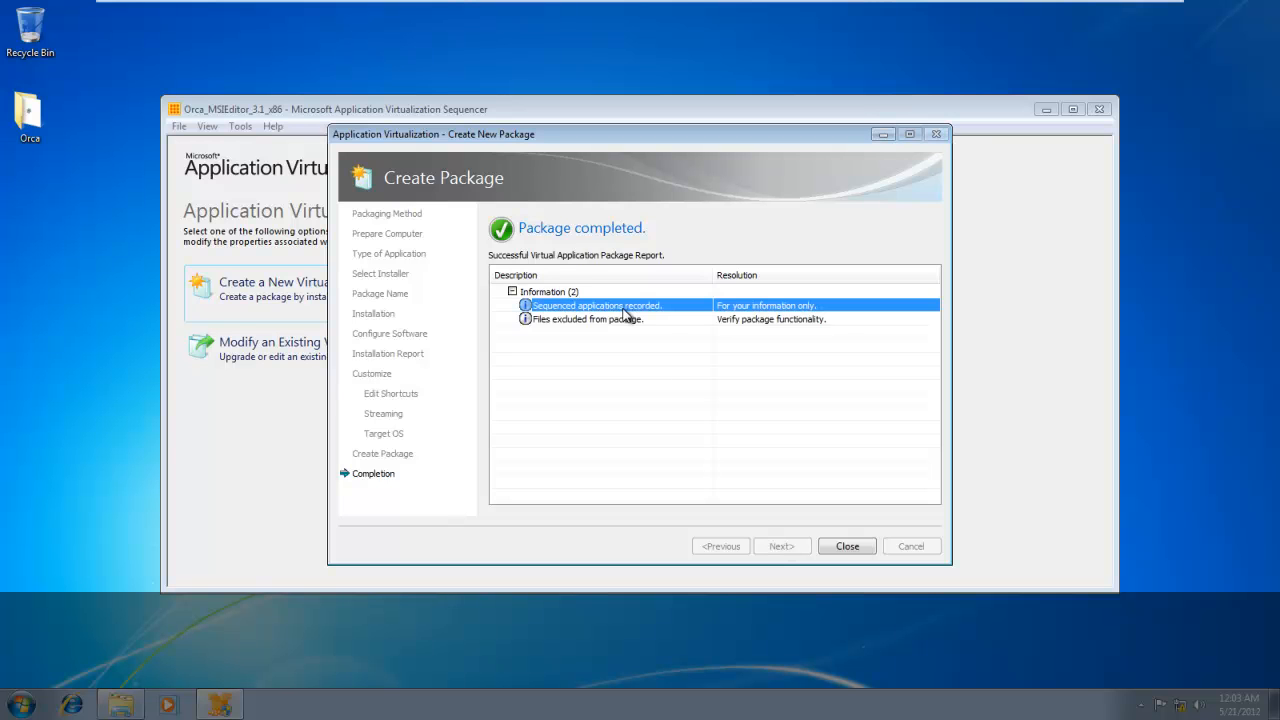
{"action": "left_click", "coordinate": [616, 320]}
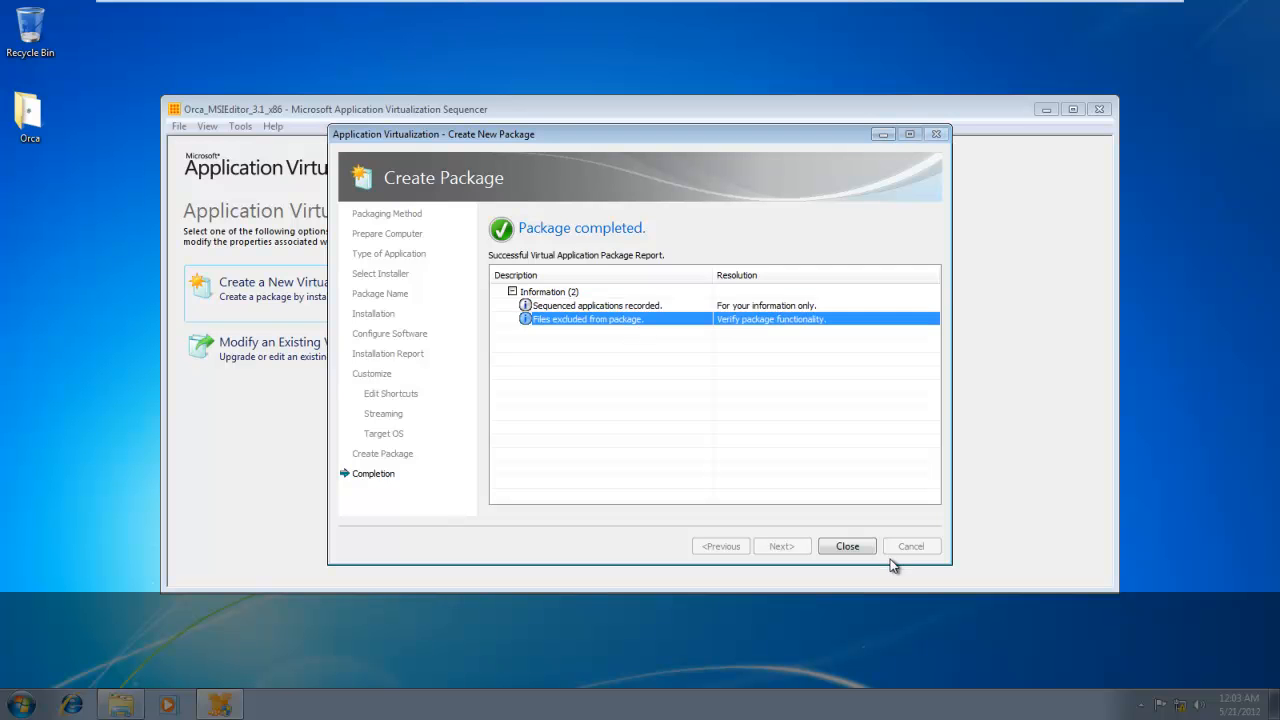
{"action": "left_click", "coordinate": [862, 548]}
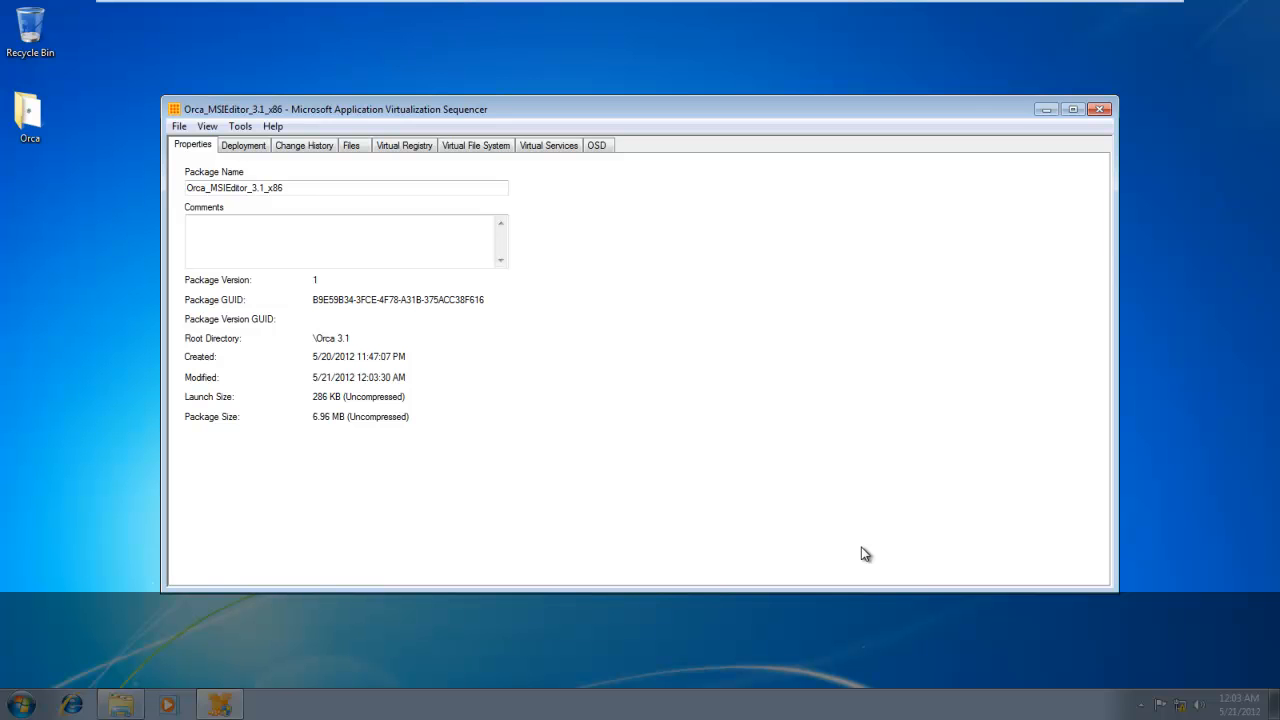
Start the package comments with a SEQUENCED_BY= line giving the sequencing person's full name.
{"action": "left_click", "coordinate": [342, 228]}
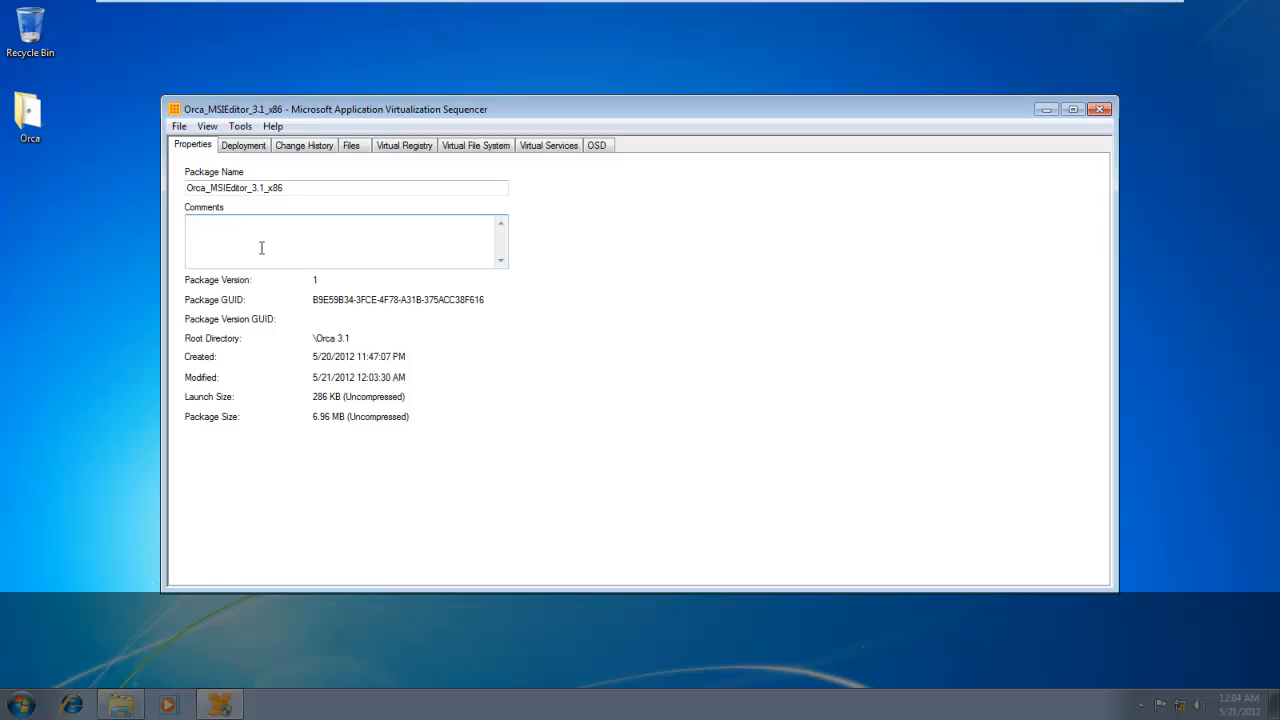
{"action": "type", "text": "SEQUENCED_BY=R"}
{"action": "key", "text": "Caps_Lock"}
{"action": "type", "text": "ory Monaghan;"}
{"action": "key", "text": "Caps_Lock"}
Add the comment lines SEQUENCER_VER=4.6 SP1; and DATE_MODIFIED=21-May-2012; to the package properties.
{"action": "type", "text": "SEQUENC"}
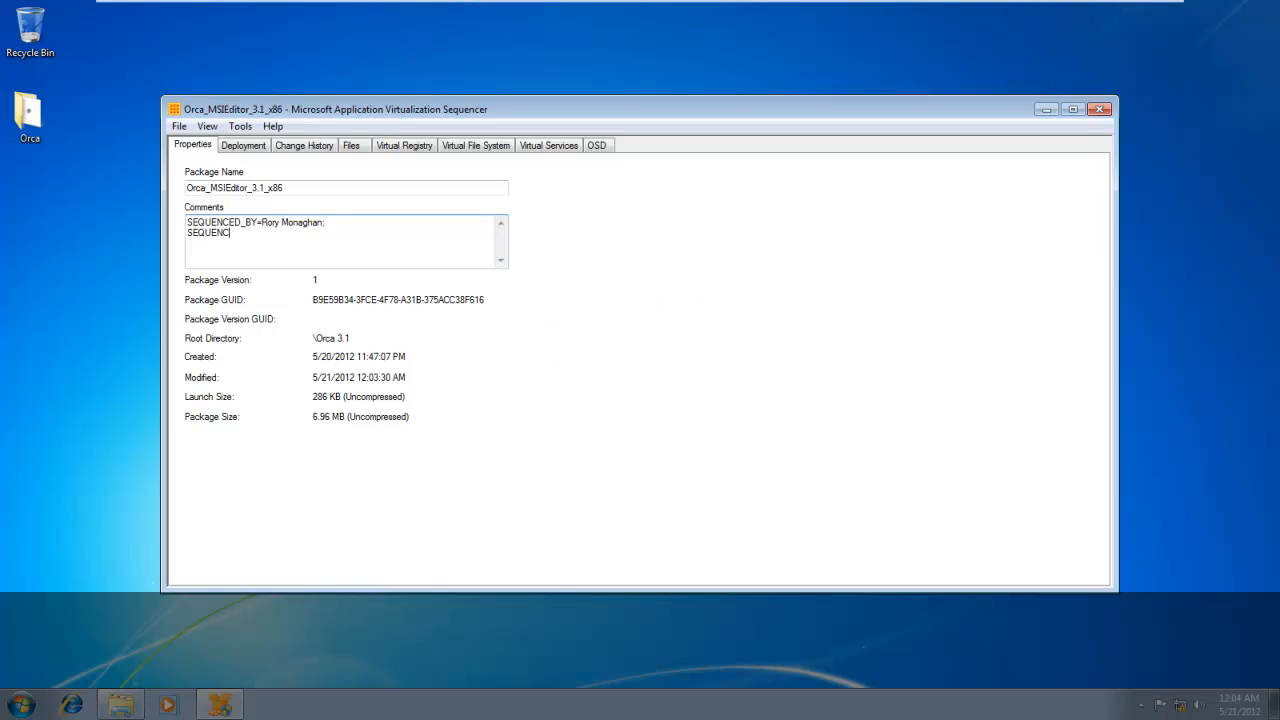
{"action": "type", "text": "ER_VER"}
{"action": "type", "text": "=4.6 SP1; "}
{"action": "type", "text": "DATE_M"}
{"action": "type", "text": "ODIFIED"}
{"action": "type", "text": "="}
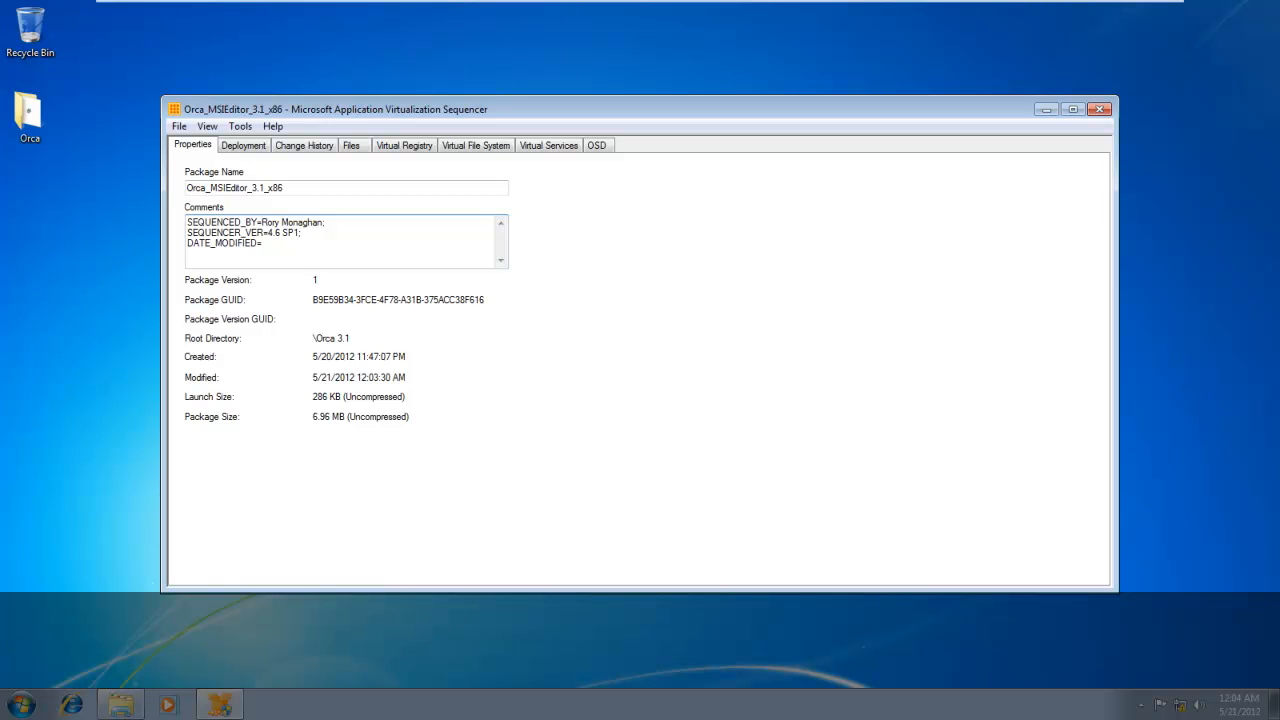
{"action": "type", "text": "21-M"}
{"action": "key", "text": "Caps_Lock"}
{"action": "type", "text": "ay-2012;"}
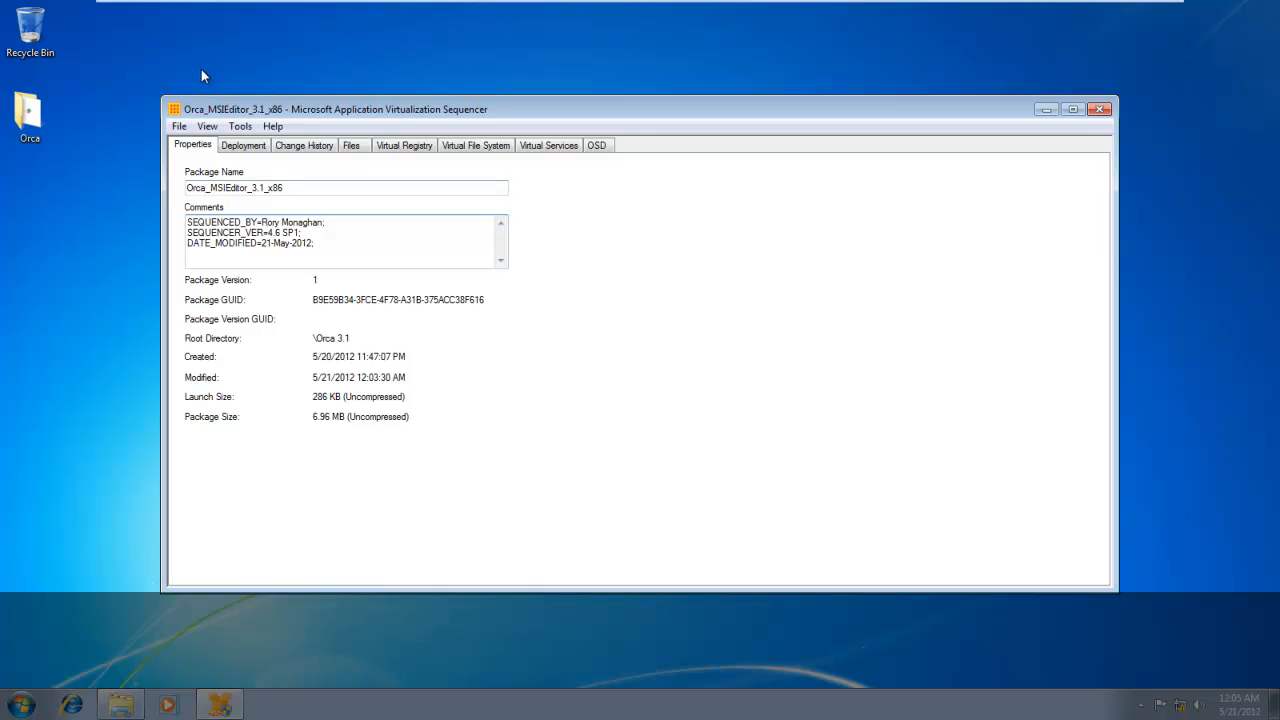
Set the server URL protocol to RTSP in the package's deployment settings.
{"action": "left_click", "coordinate": [238, 147]}
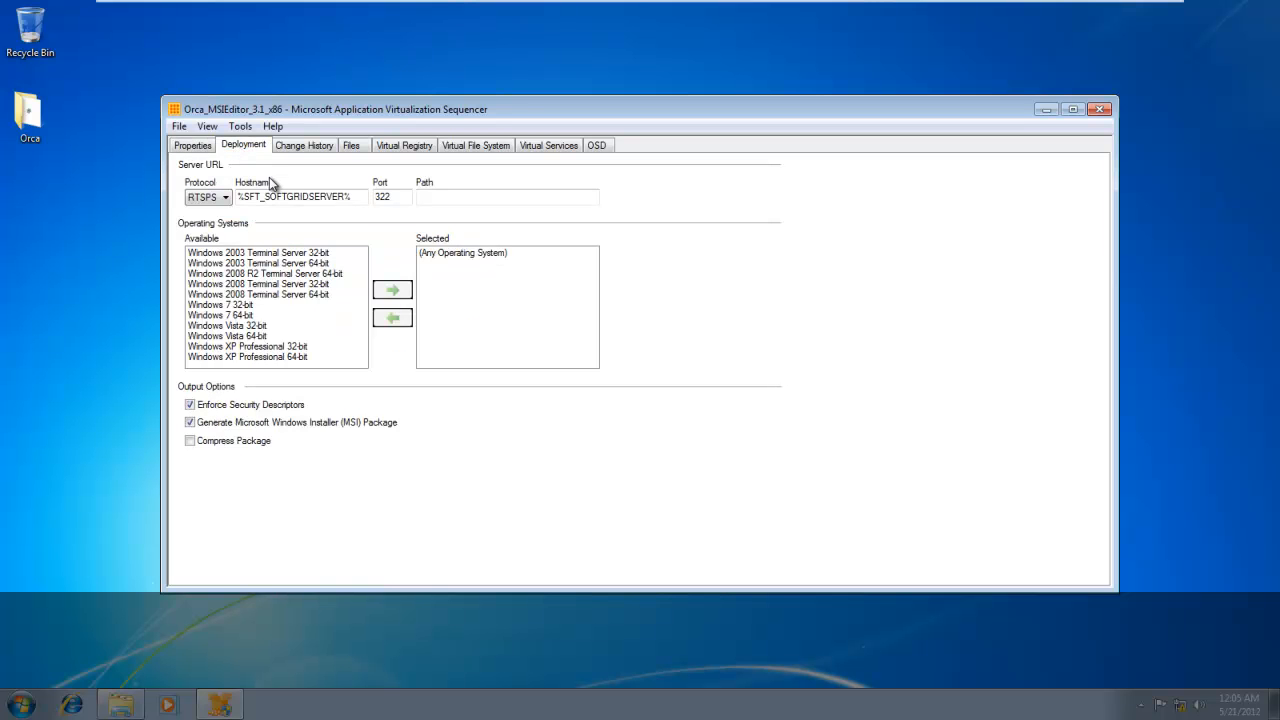
{"action": "left_click", "coordinate": [226, 198]}
{"action": "left_click", "coordinate": [228, 199]}
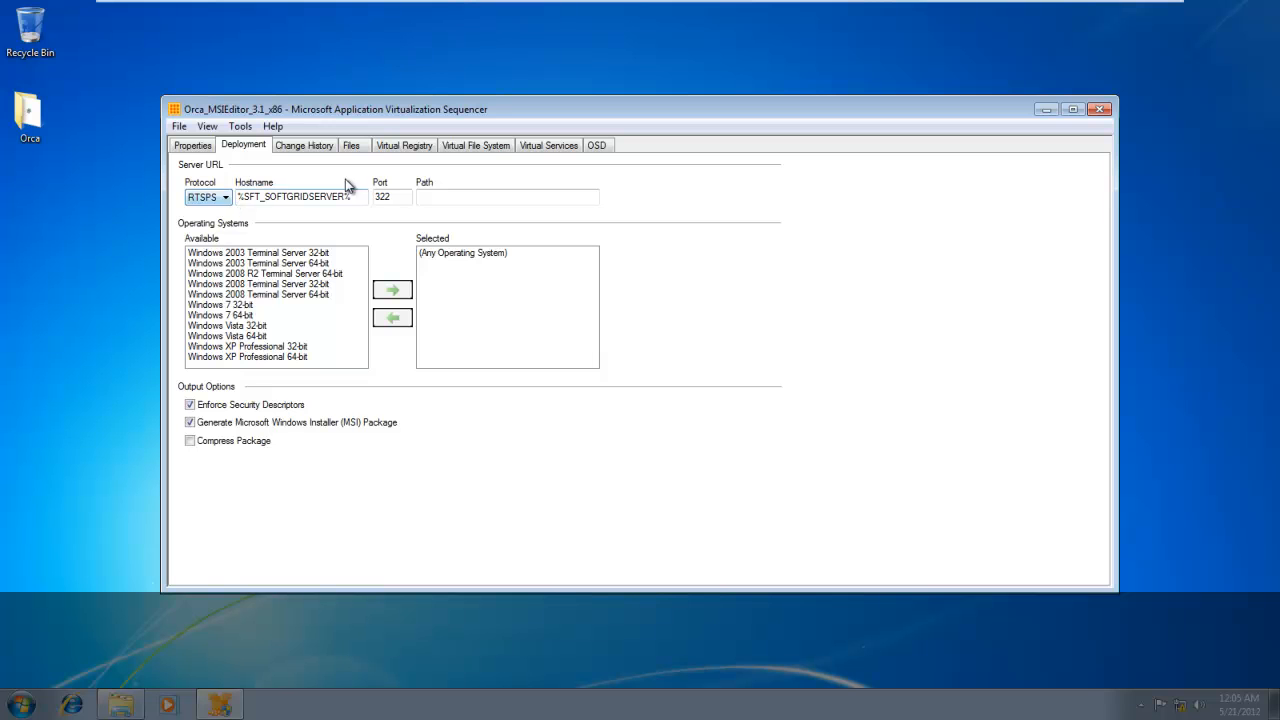
{"action": "left_click", "coordinate": [224, 198]}
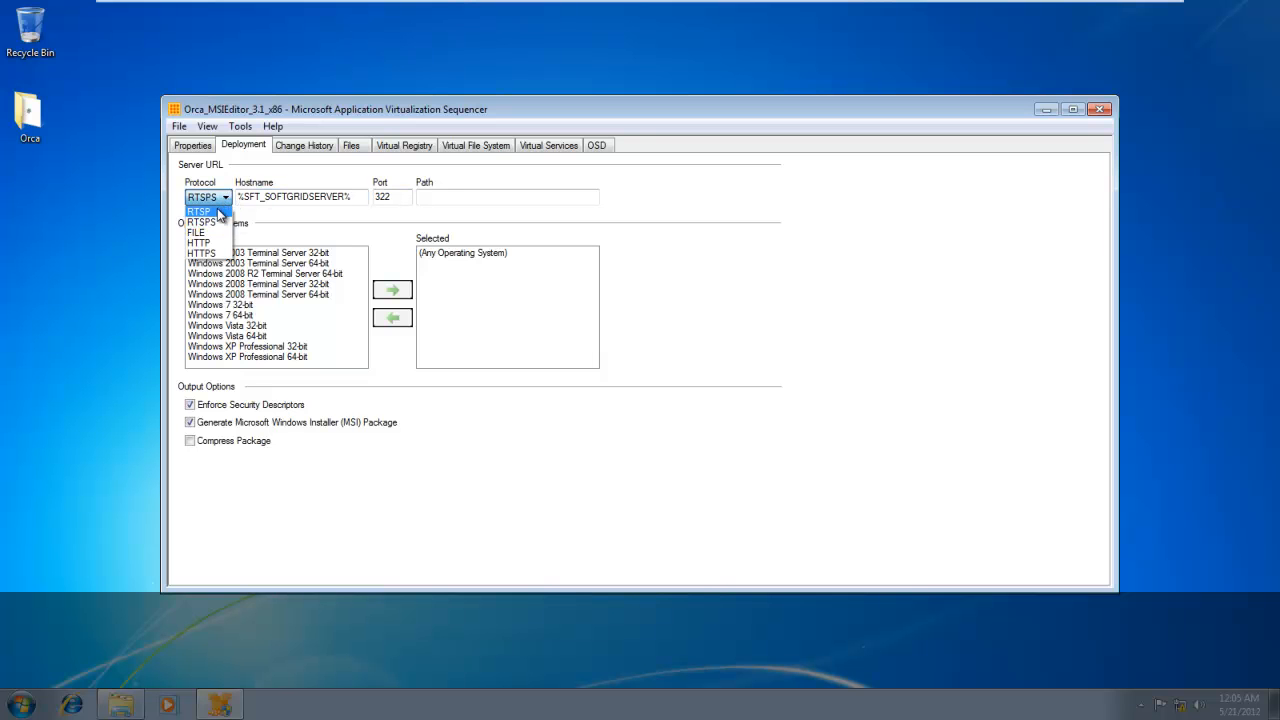
{"action": "left_click", "coordinate": [220, 213]}
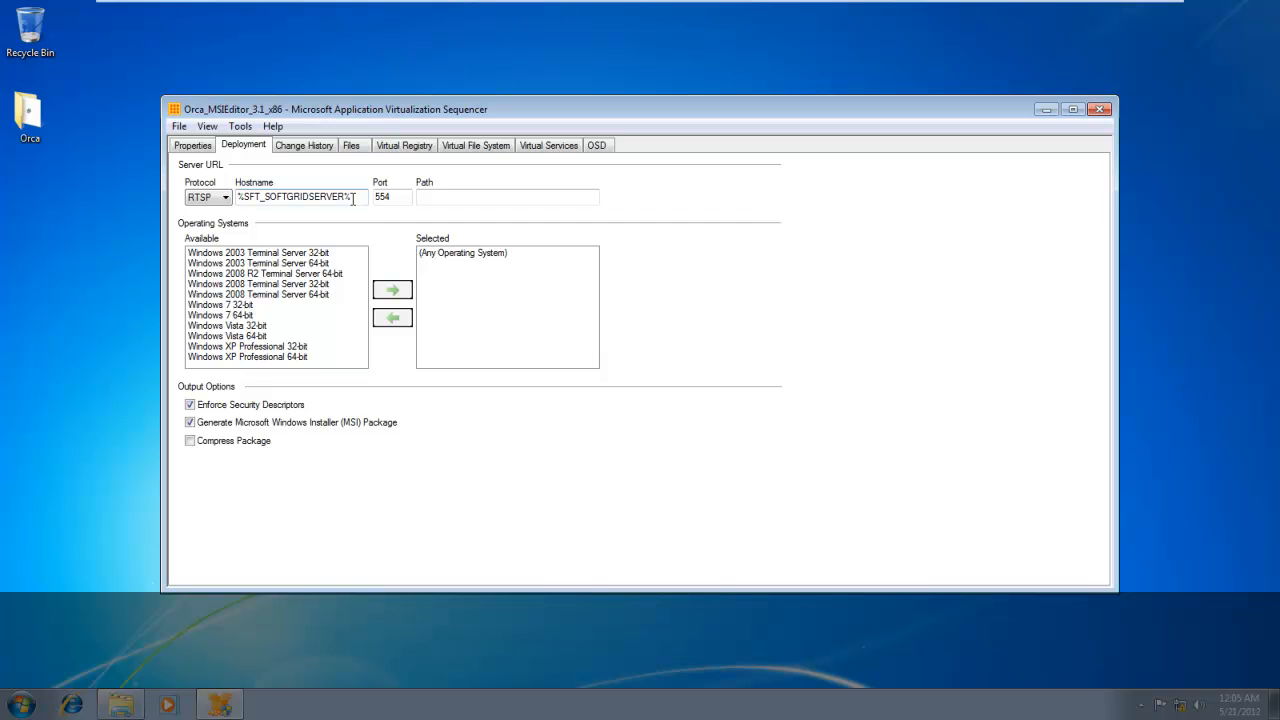
Set the server URL path to Orca/MSIEditor/3.1/x86.
{"action": "left_click", "coordinate": [521, 192]}
{"action": "key", "text": "Caps_Lock"}
{"action": "key", "text": "Caps_Lock"}
{"action": "type", "text": "Orca/"}
{"action": "key", "text": "Caps_Lock"}
{"action": "type", "text": "MSI"}
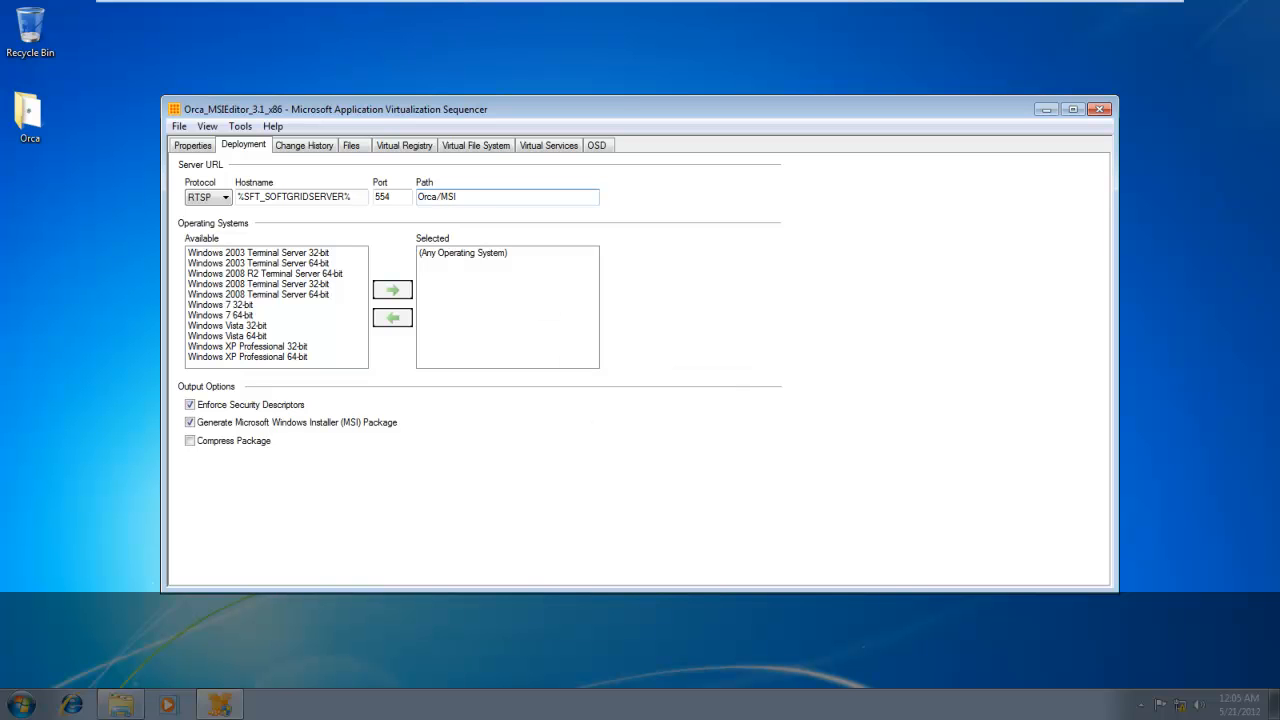
{"action": "key", "text": "Caps_Lock"}
{"action": "type", "text": "Editor/3.1/x86"}
Turn off Enforce Security Descriptors and turn on Compress Package in the output options.
{"action": "left_click", "coordinate": [250, 410]}
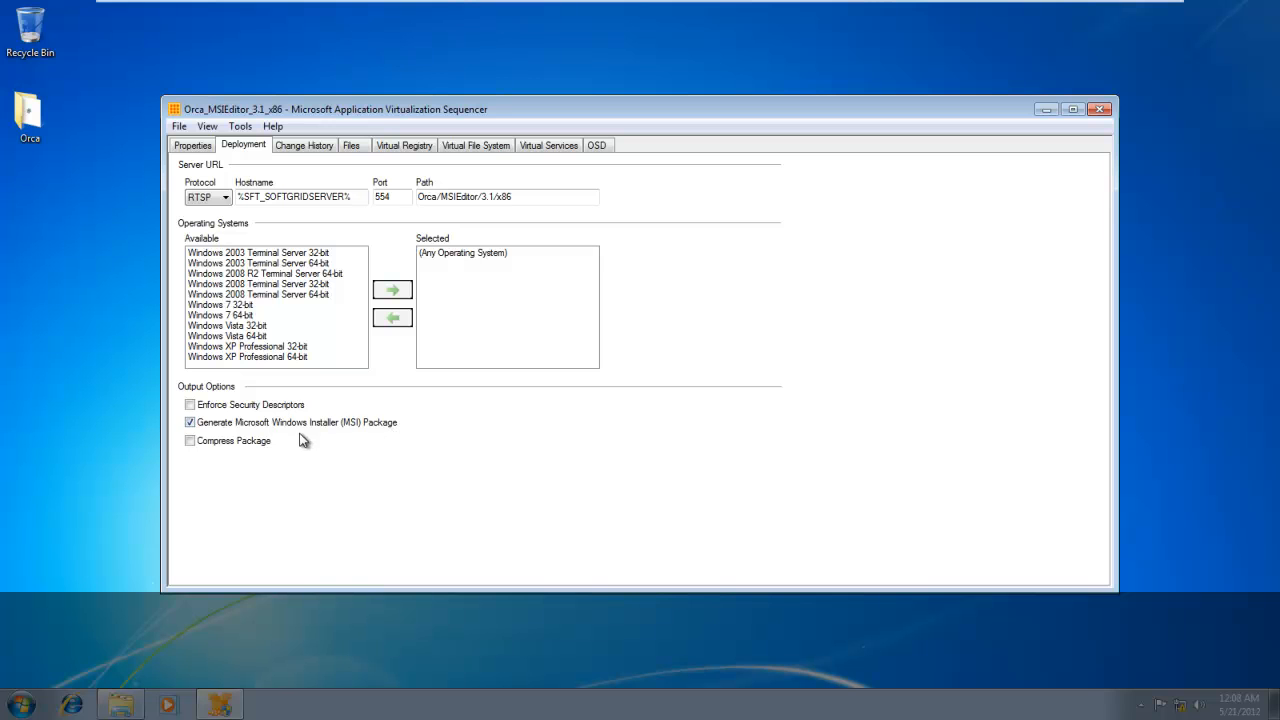
{"action": "left_click", "coordinate": [222, 447]}
Review the package's change history and the files contained in the Orca 3.1 folder.
{"action": "left_click", "coordinate": [326, 147]}
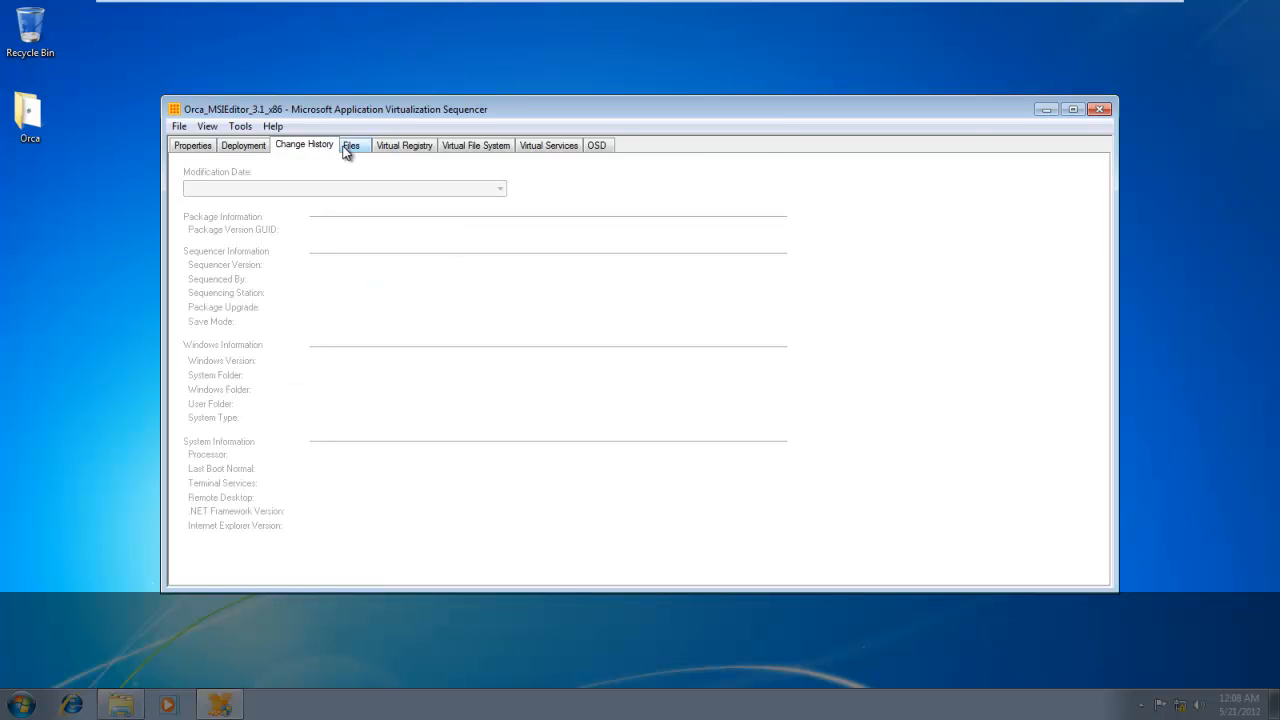
{"action": "left_click", "coordinate": [355, 148]}
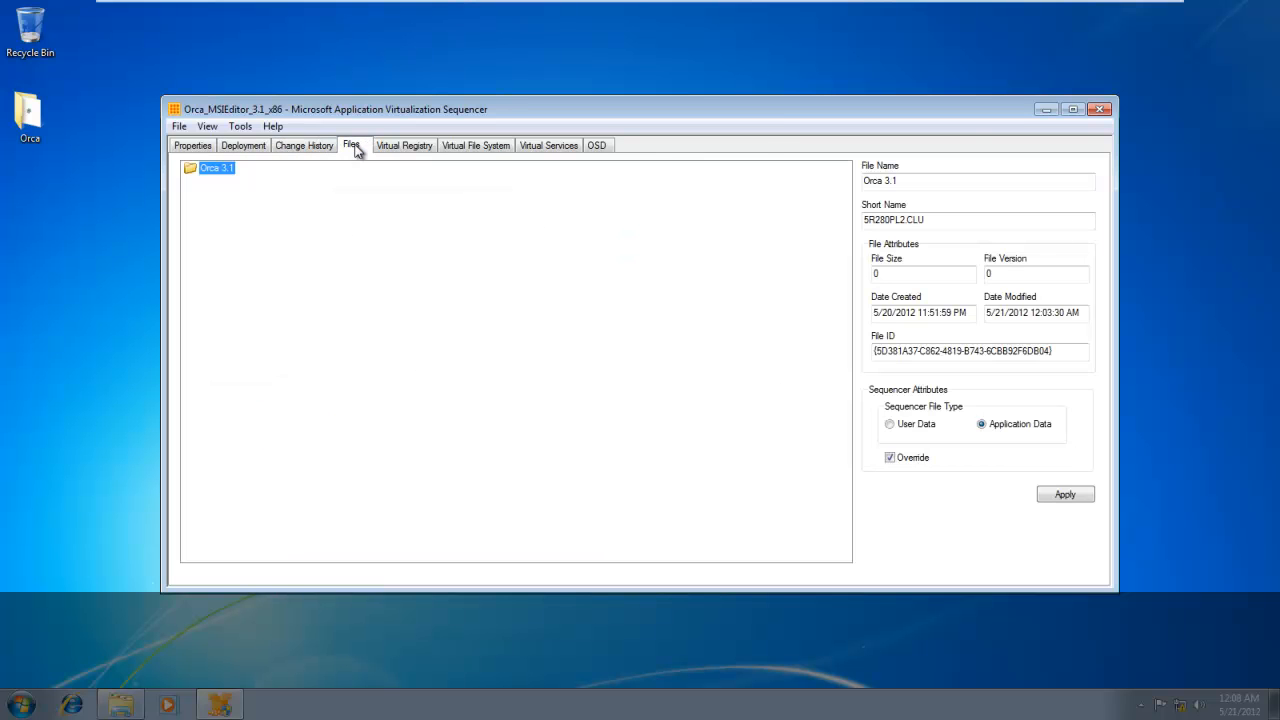
{"action": "double_click", "coordinate": [208, 172]}
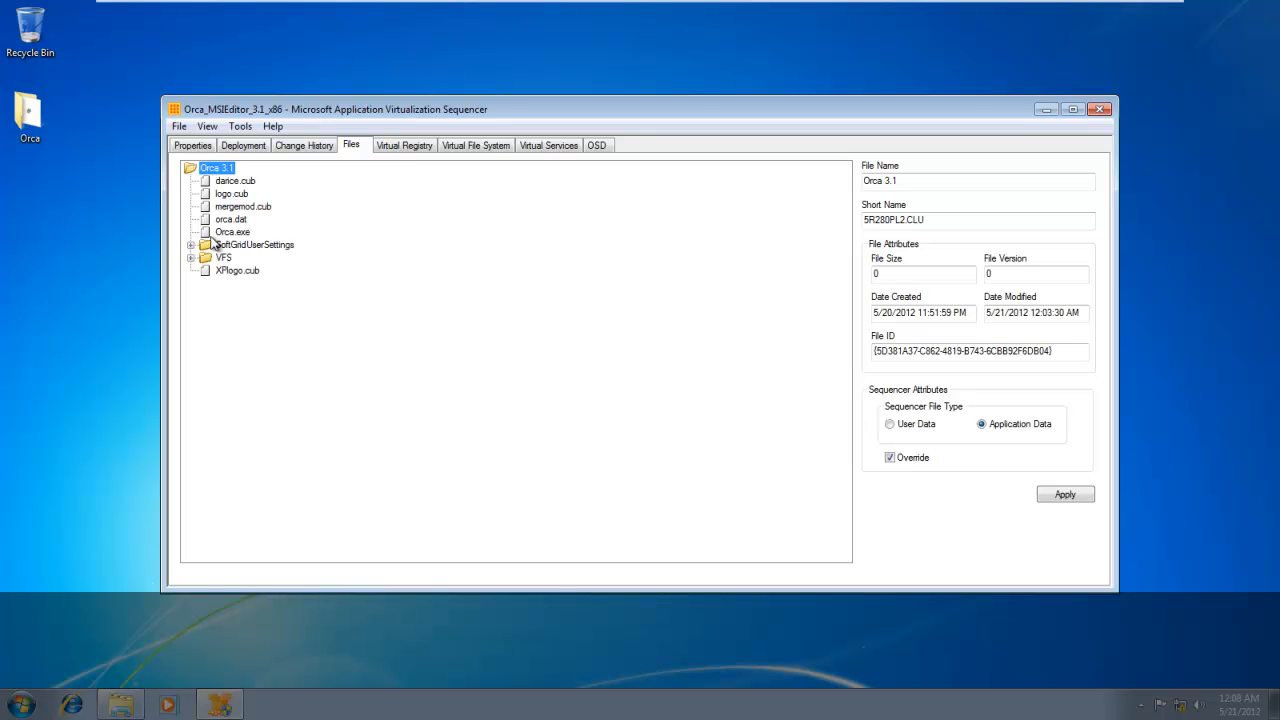
Examine the virtual registry by expanding the REGISTRY root and its MACHINE and USER keys.
{"action": "left_click", "coordinate": [416, 147]}
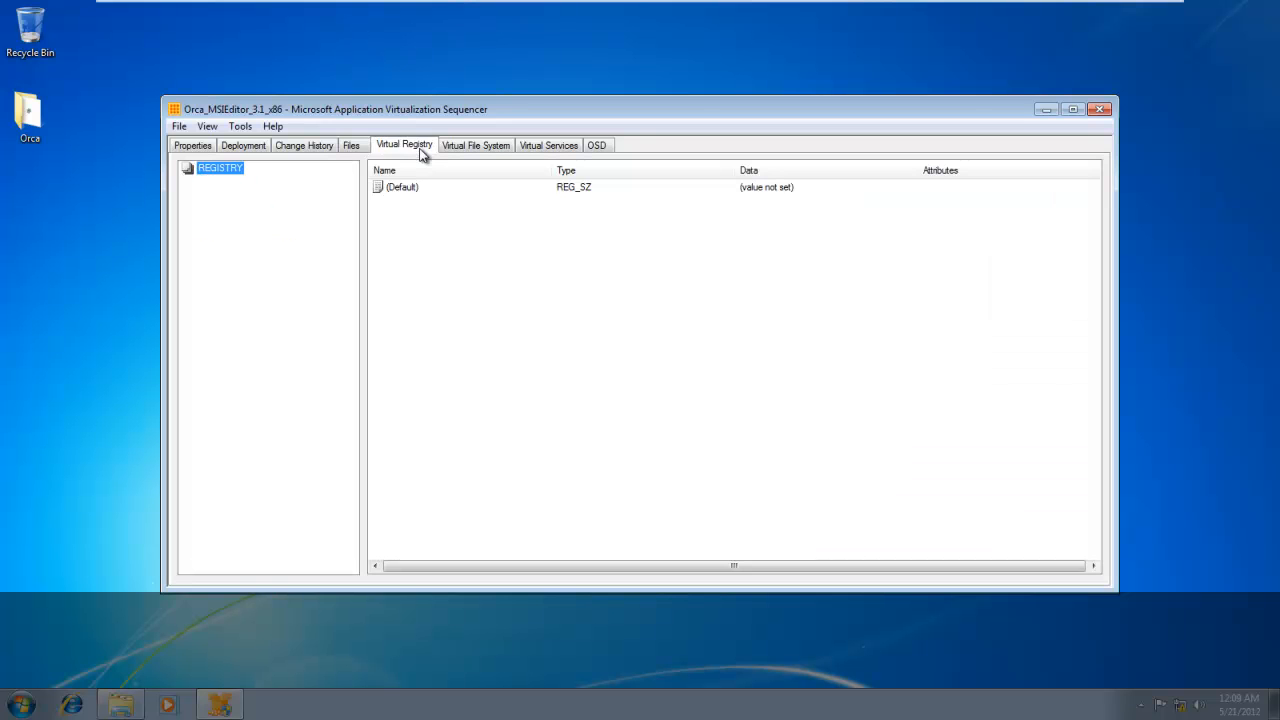
{"action": "double_click", "coordinate": [222, 170]}
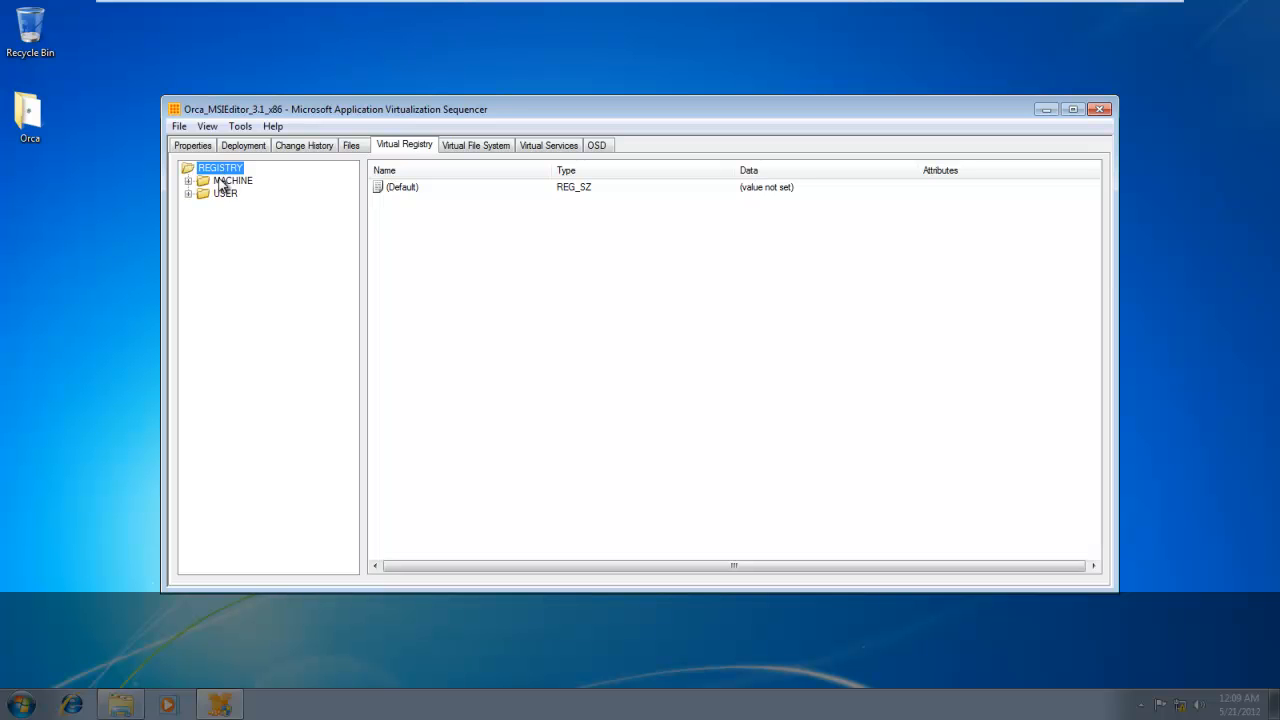
{"action": "double_click", "coordinate": [220, 181]}
{"action": "double_click", "coordinate": [220, 221]}
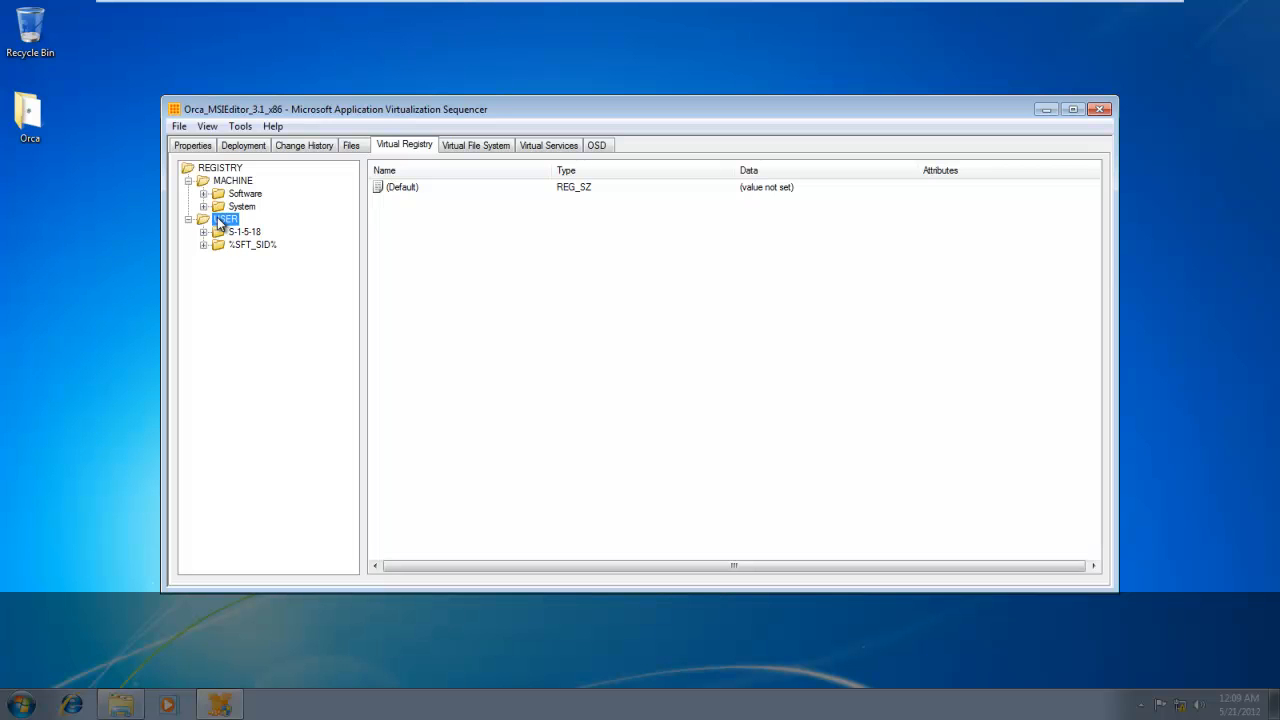
Open a search from the virtual registry root, include keys, values and data, and cancel it without searching.
{"action": "left_click", "coordinate": [222, 170]}
{"action": "right_click", "coordinate": [225, 175]}
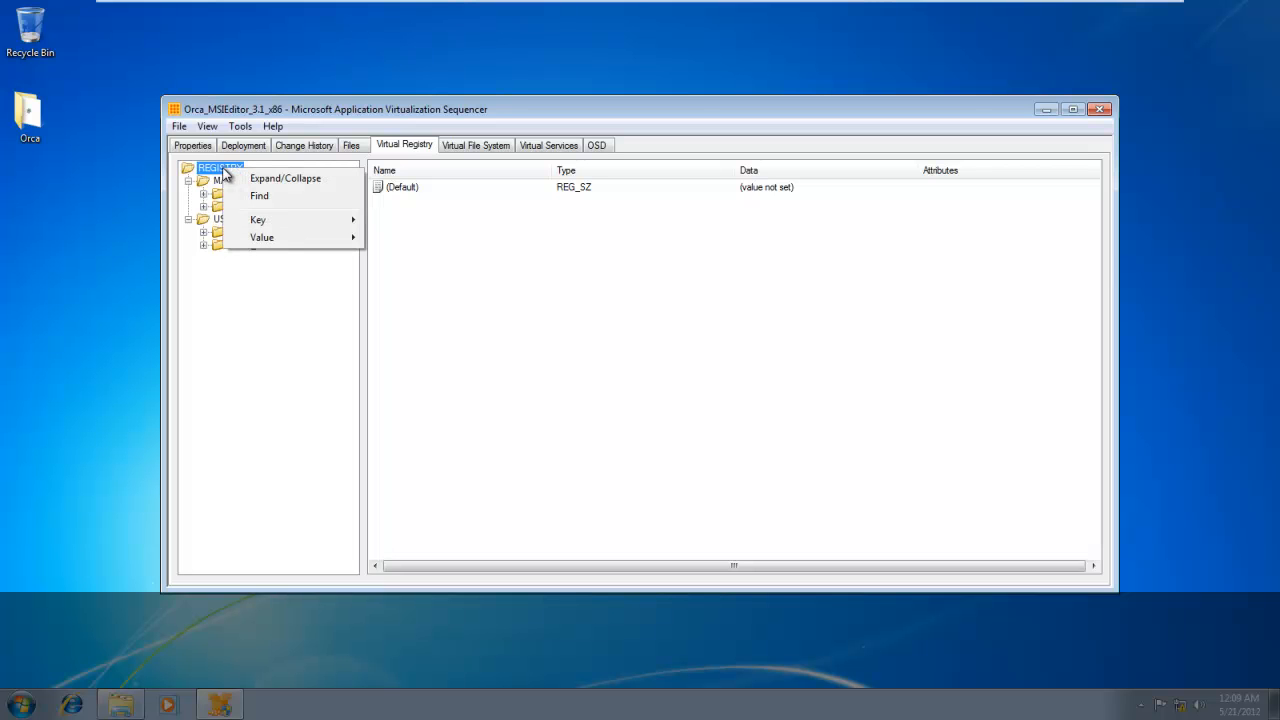
{"action": "left_click", "coordinate": [270, 196]}
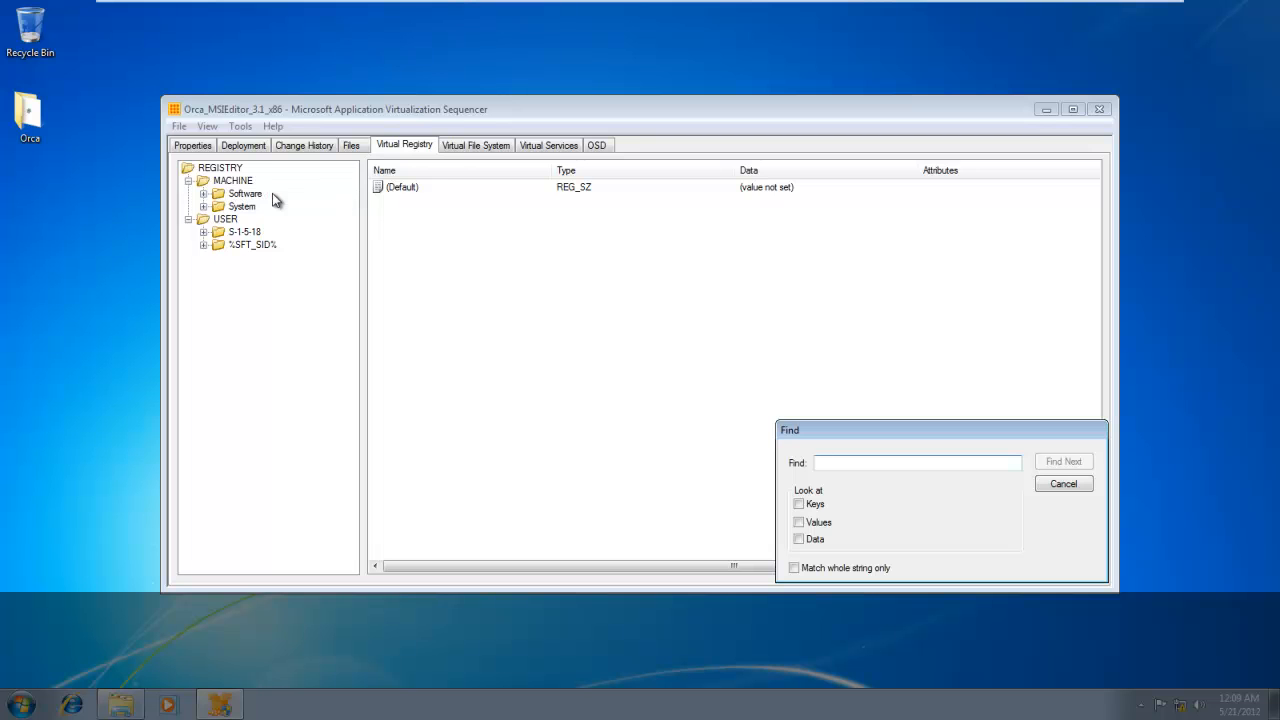
{"action": "left_click", "coordinate": [815, 505]}
{"action": "left_click", "coordinate": [809, 524]}
{"action": "left_click", "coordinate": [805, 541]}
{"action": "left_click", "coordinate": [1064, 485]}
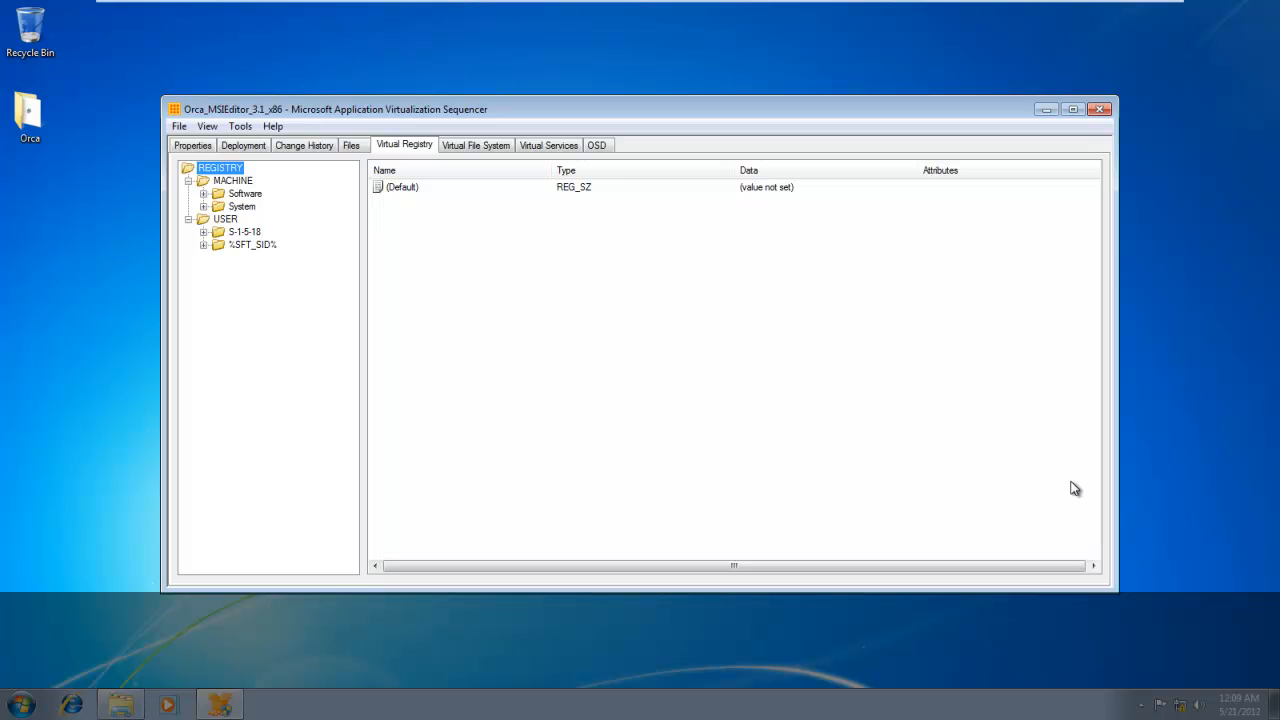
Delete the Installer folder under CSIDL_WINDOWS from the package's virtual file system and confirm the deletion.
{"action": "left_click", "coordinate": [252, 245]}
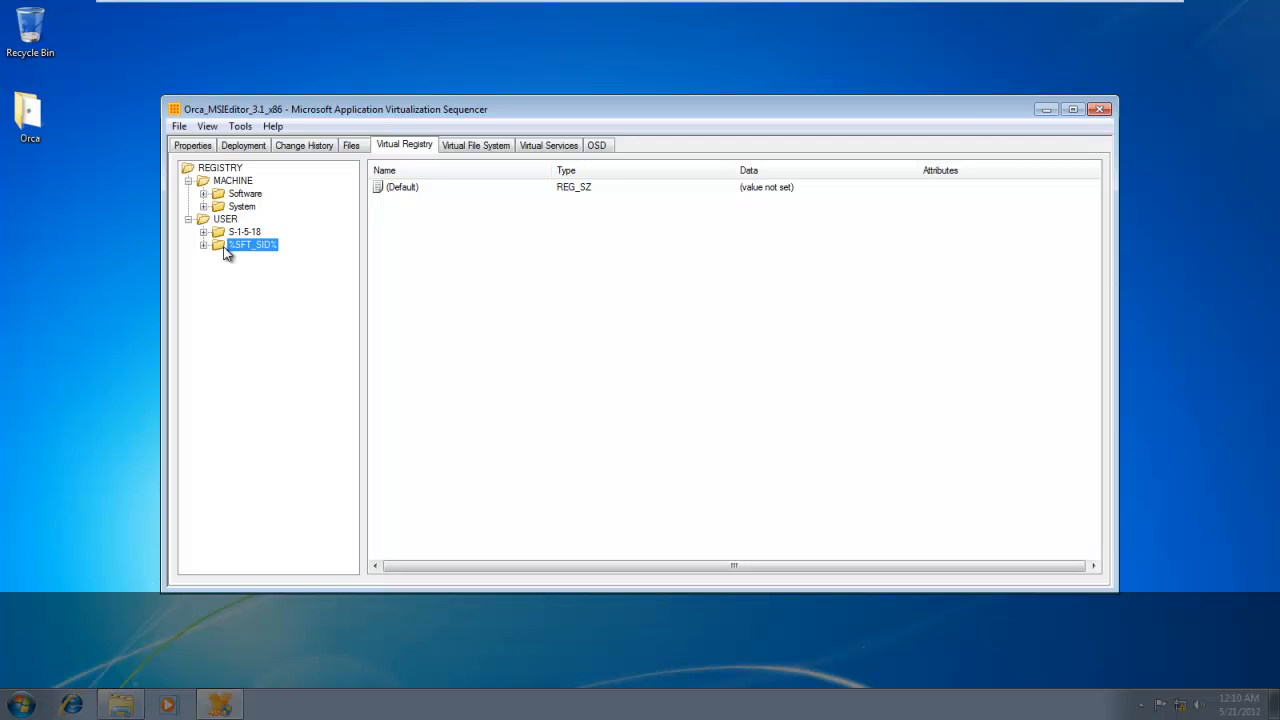
{"action": "left_click", "coordinate": [490, 146]}
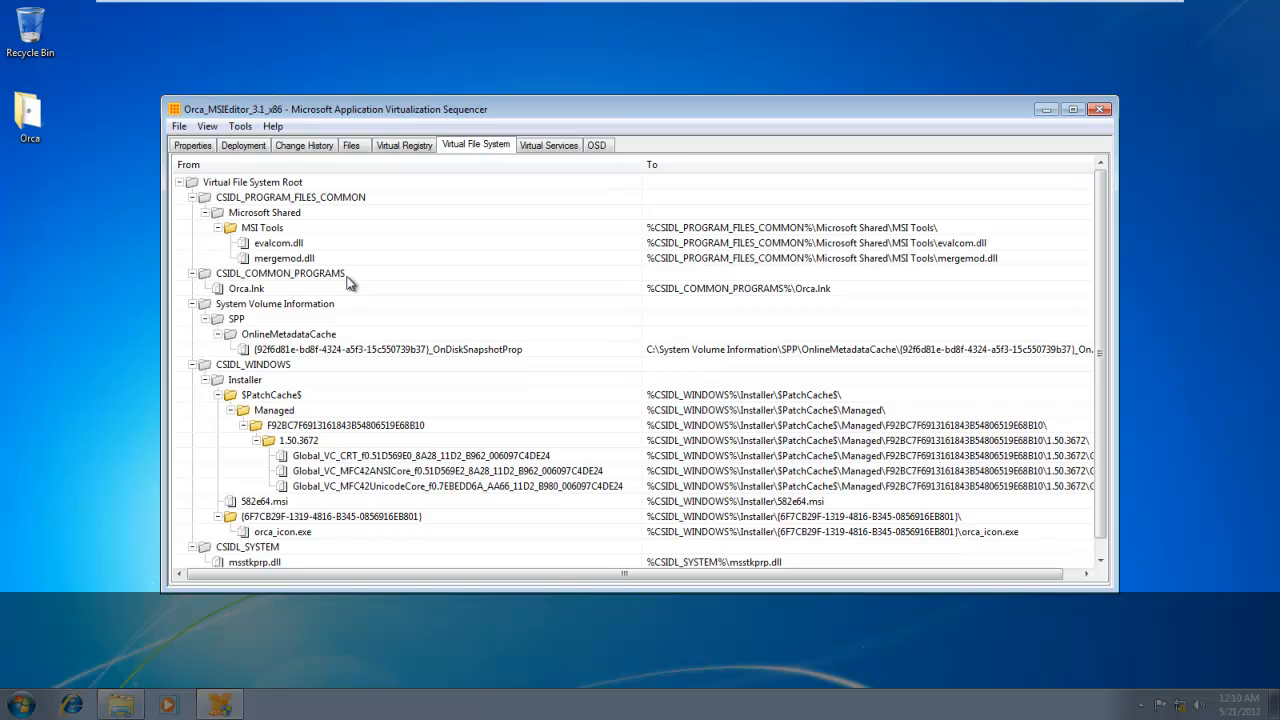
{"action": "left_click", "coordinate": [1073, 110]}
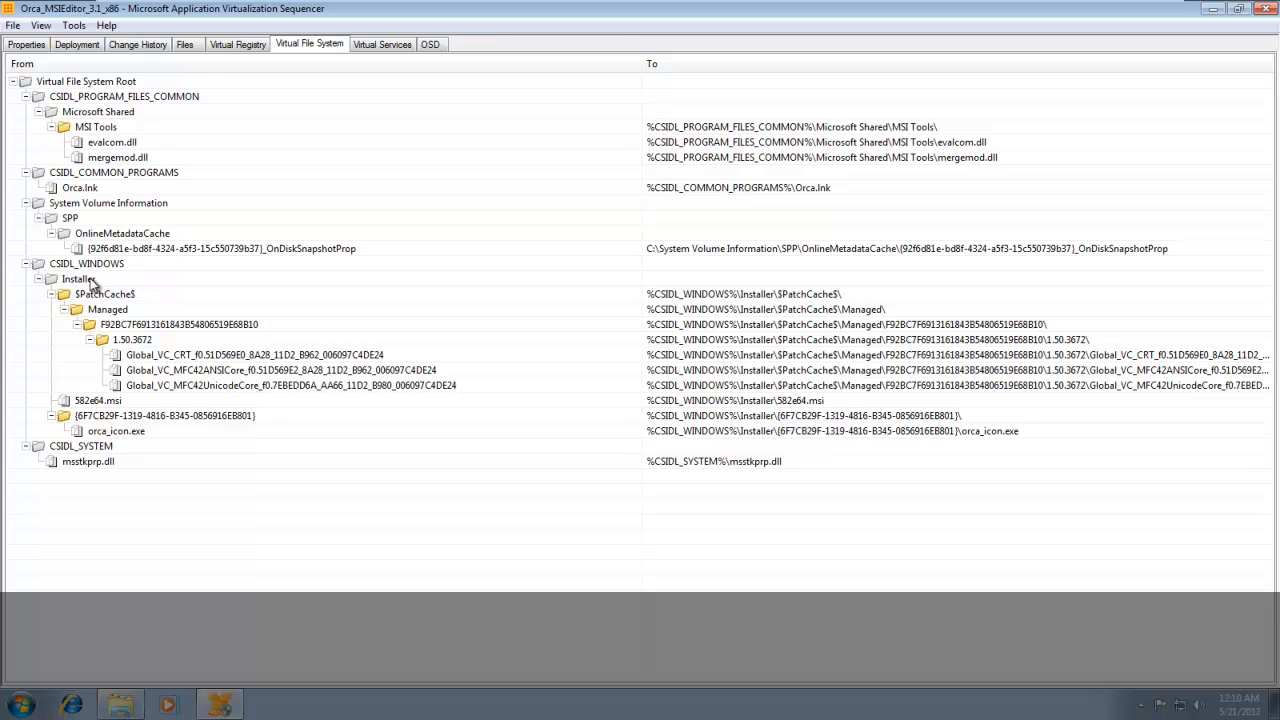
{"action": "left_click", "coordinate": [90, 283]}
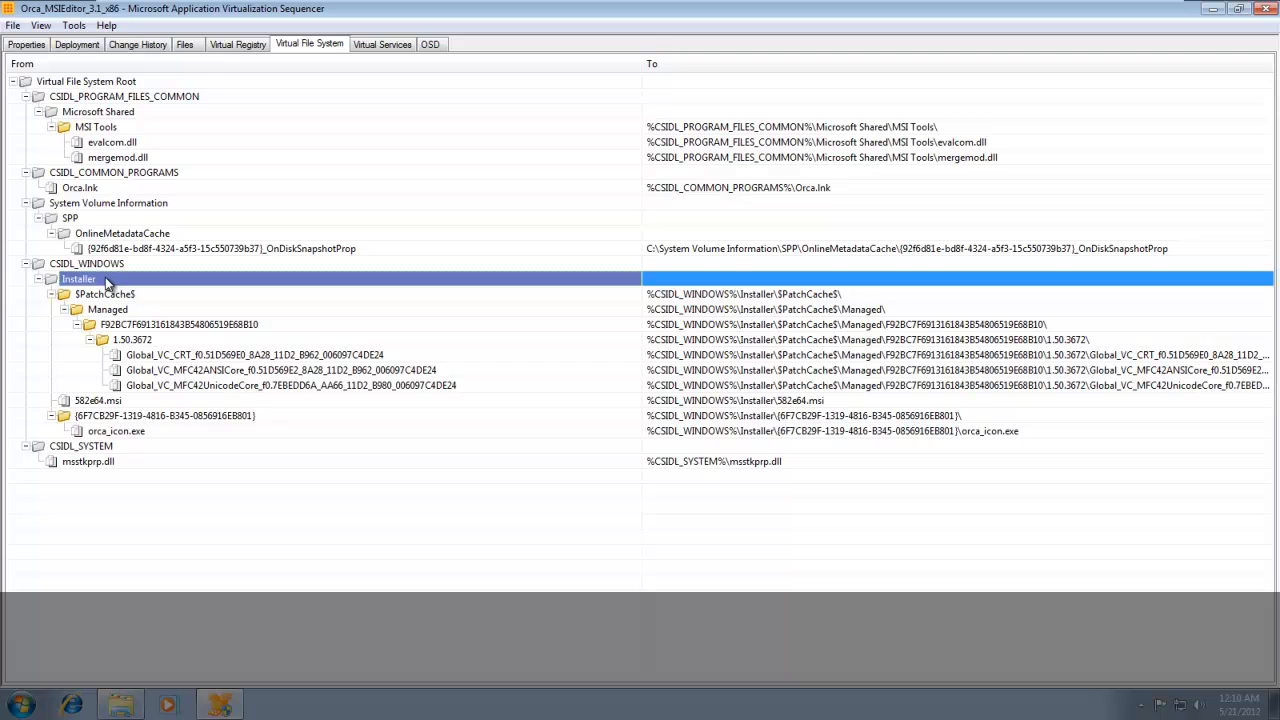
{"action": "right_click", "coordinate": [105, 277]}
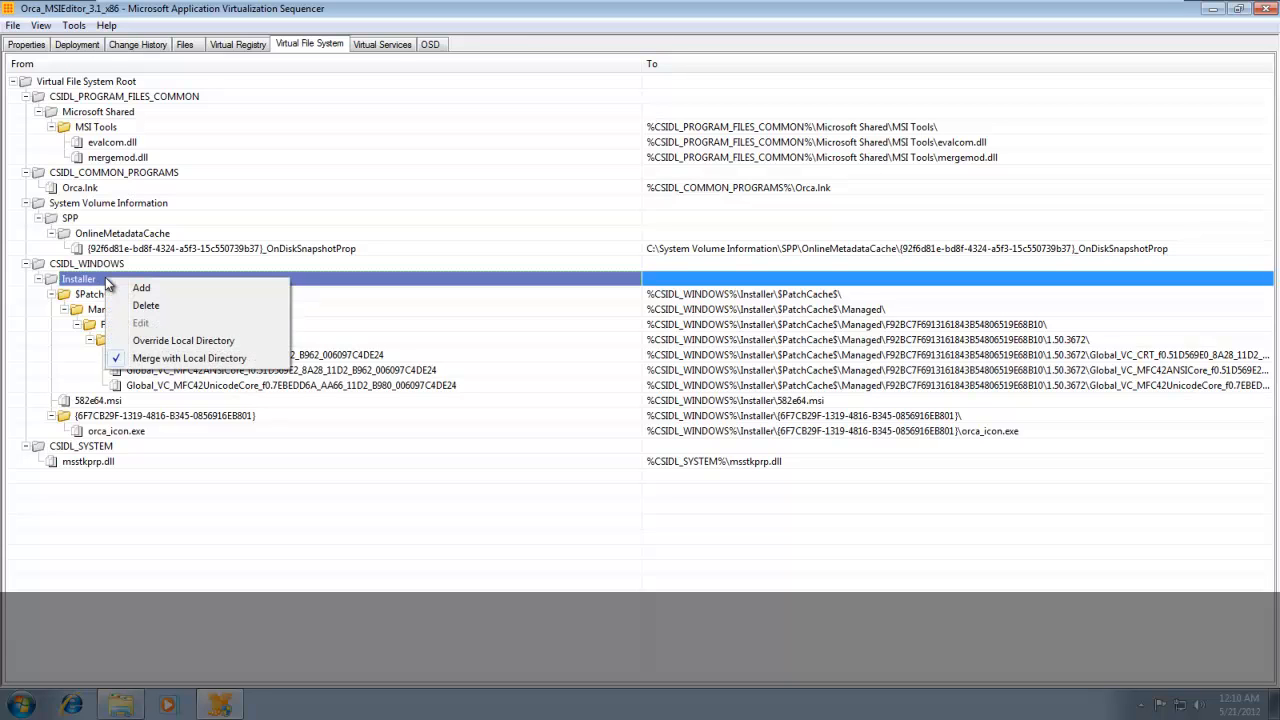
{"action": "left_click", "coordinate": [156, 306]}
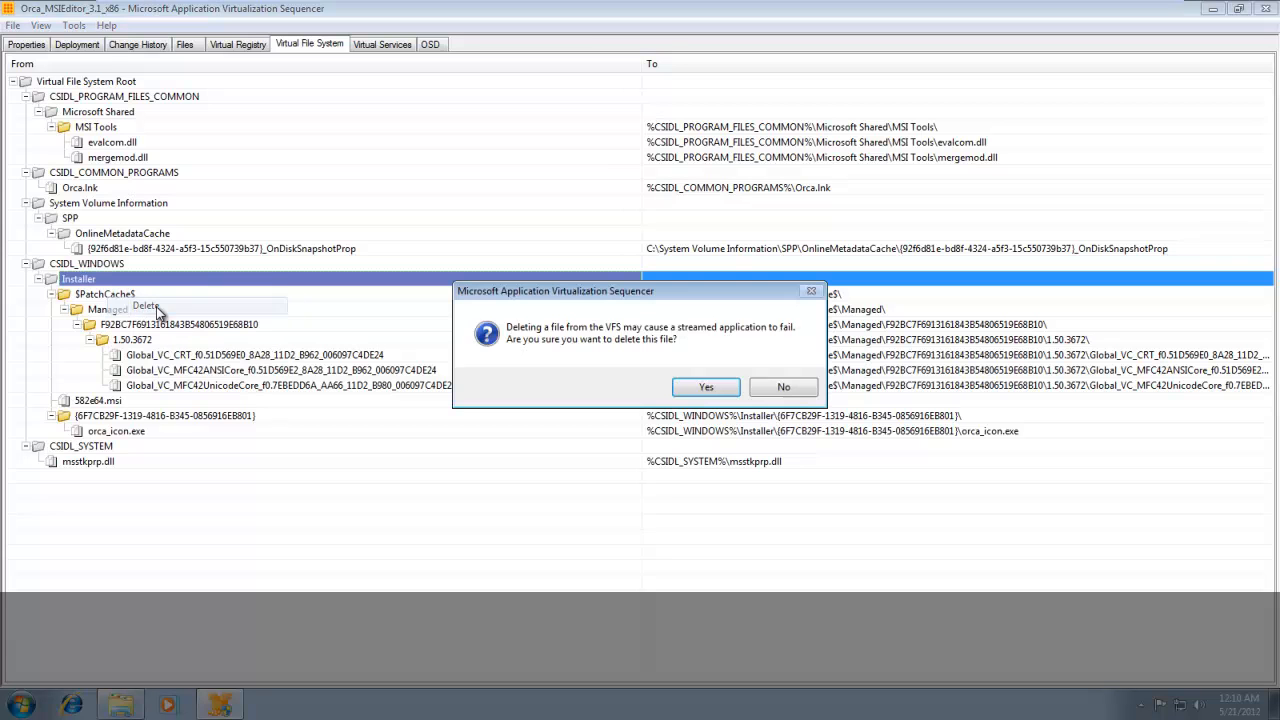
{"action": "left_click", "coordinate": [715, 385]}
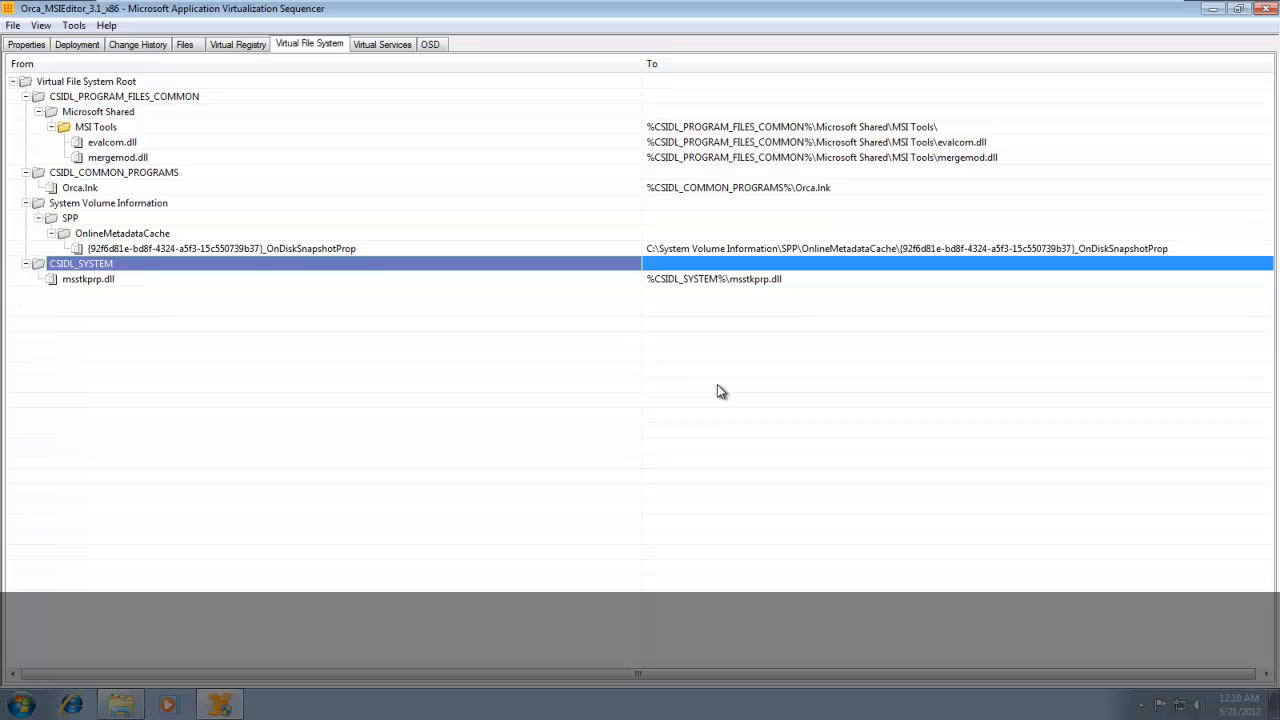
Delete the CSIDL_COMMON_PROGRAMS folder with its Orca.lnk shortcut from the virtual file system.
{"action": "right_click", "coordinate": [97, 175]}
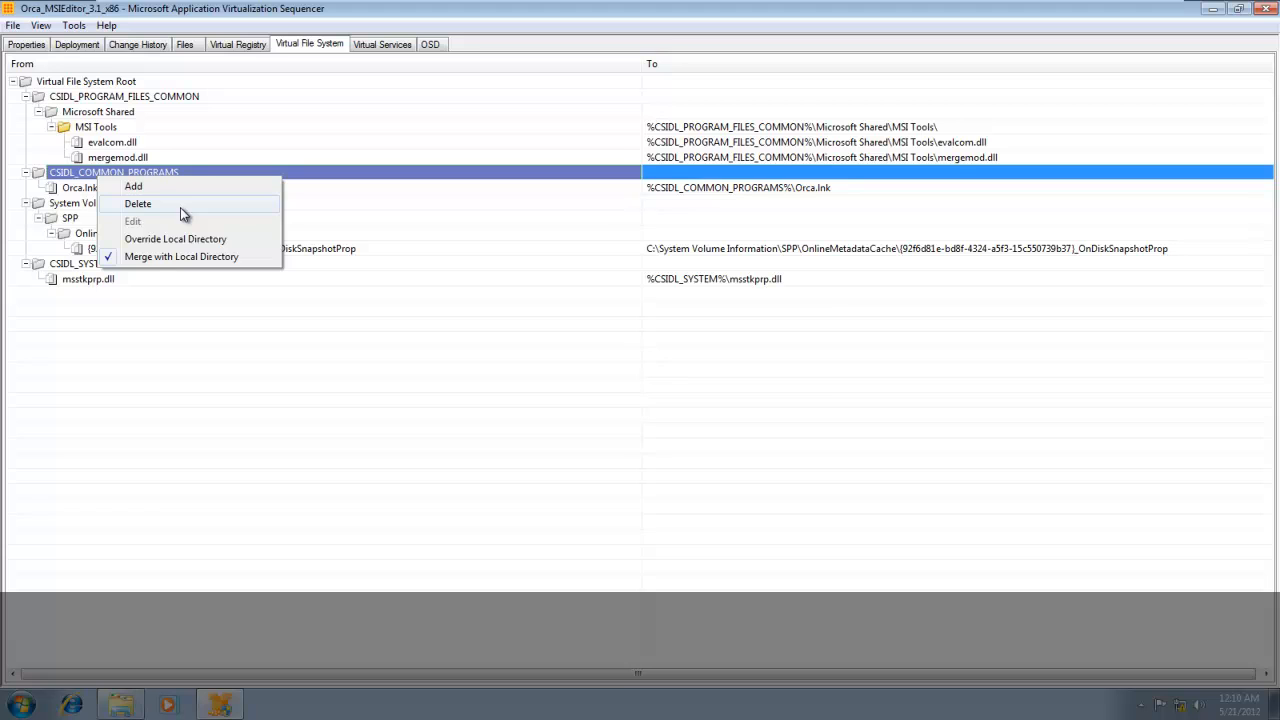
{"action": "left_click", "coordinate": [180, 207]}
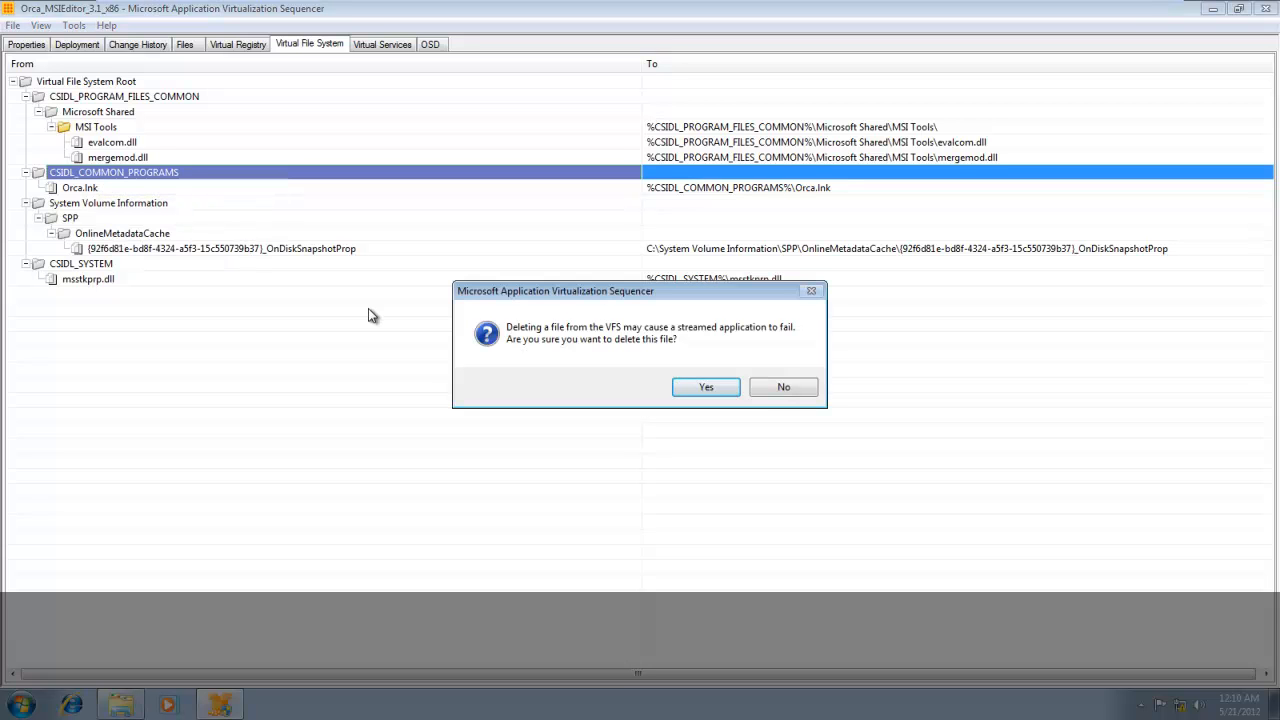
{"action": "left_click", "coordinate": [705, 388]}
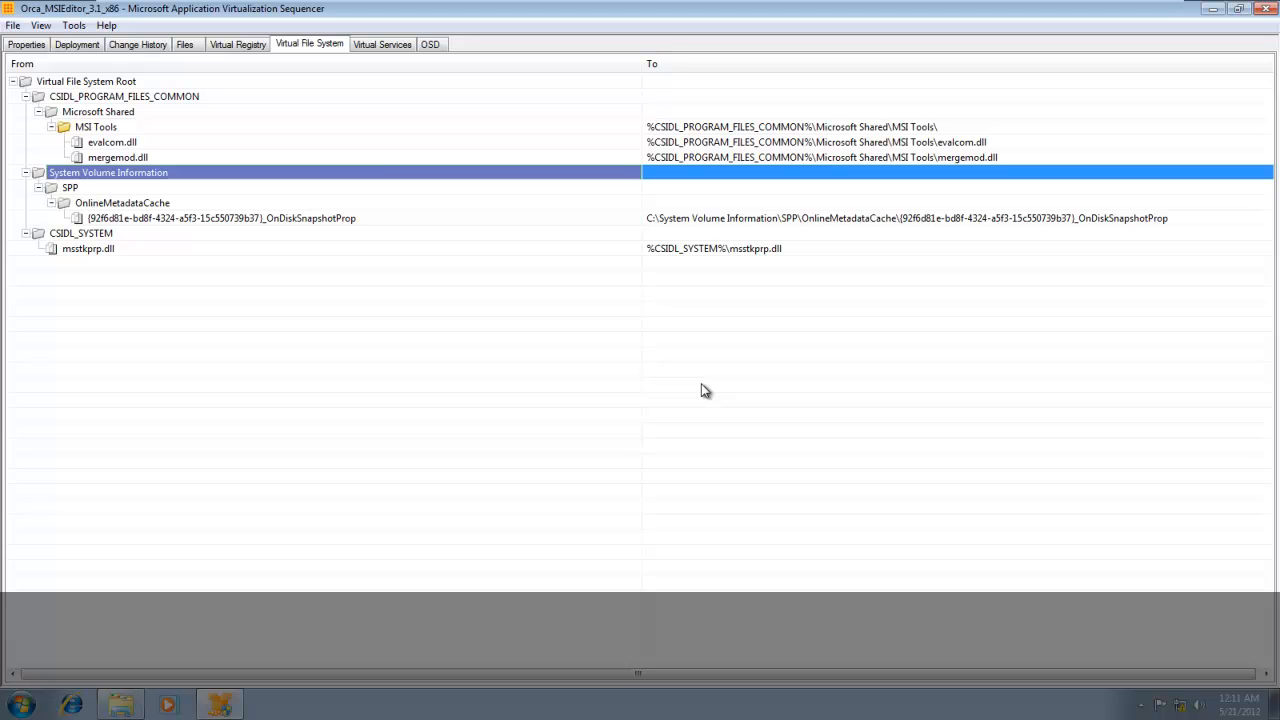
Review the package's virtual services and Orca's OSD elements, expanding the IMPLEMENTATION element.
{"action": "left_click", "coordinate": [389, 46]}
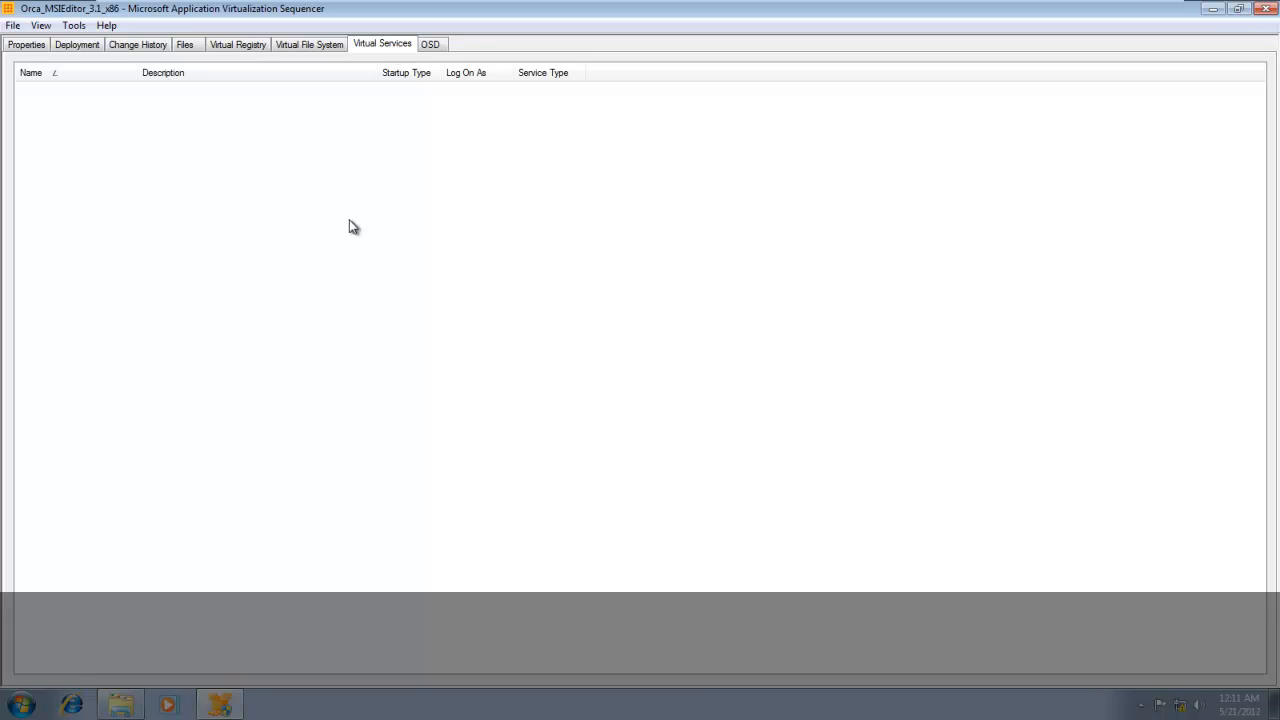
{"action": "left_click", "coordinate": [437, 47]}
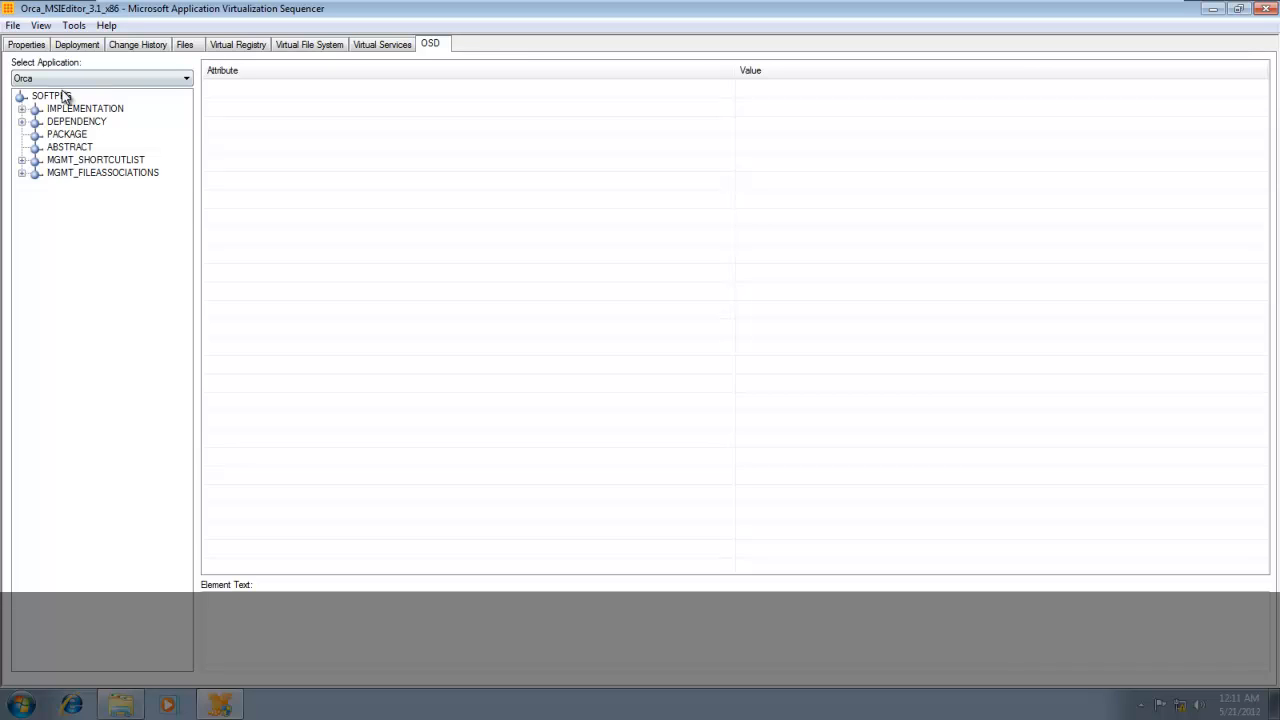
{"action": "left_click", "coordinate": [22, 110]}
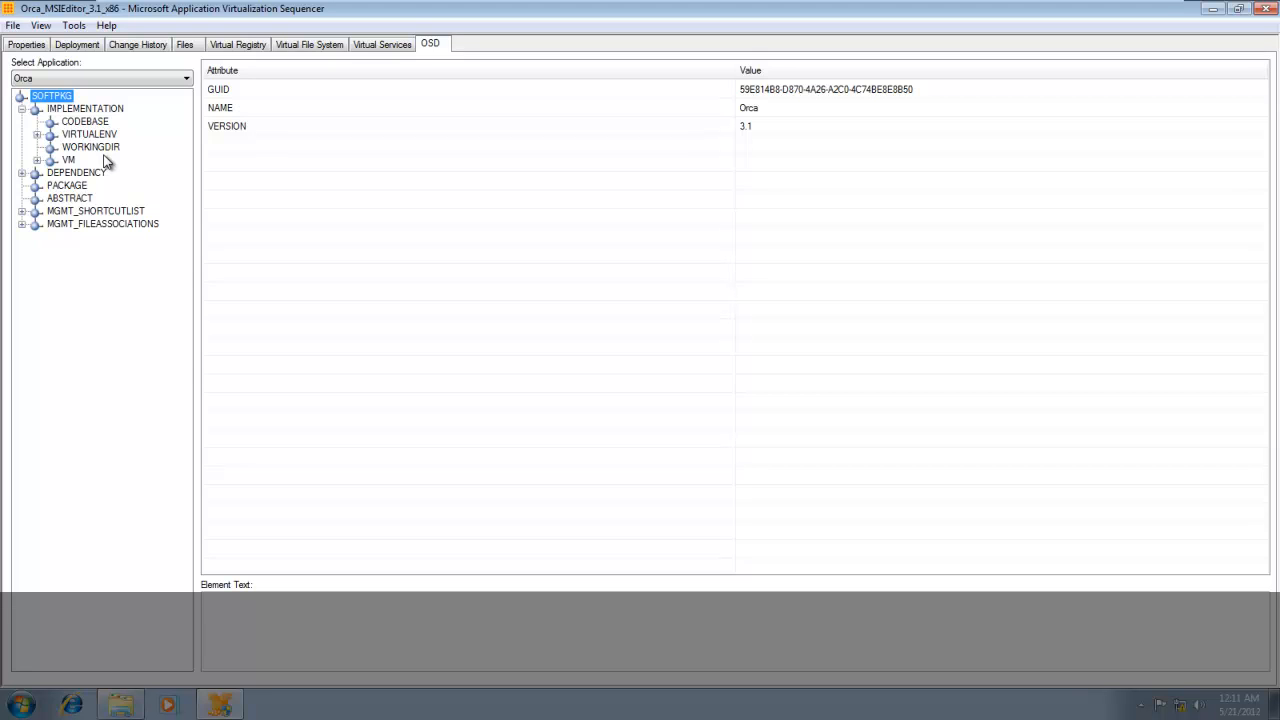
{"action": "key", "text": "Caps_Lock"}
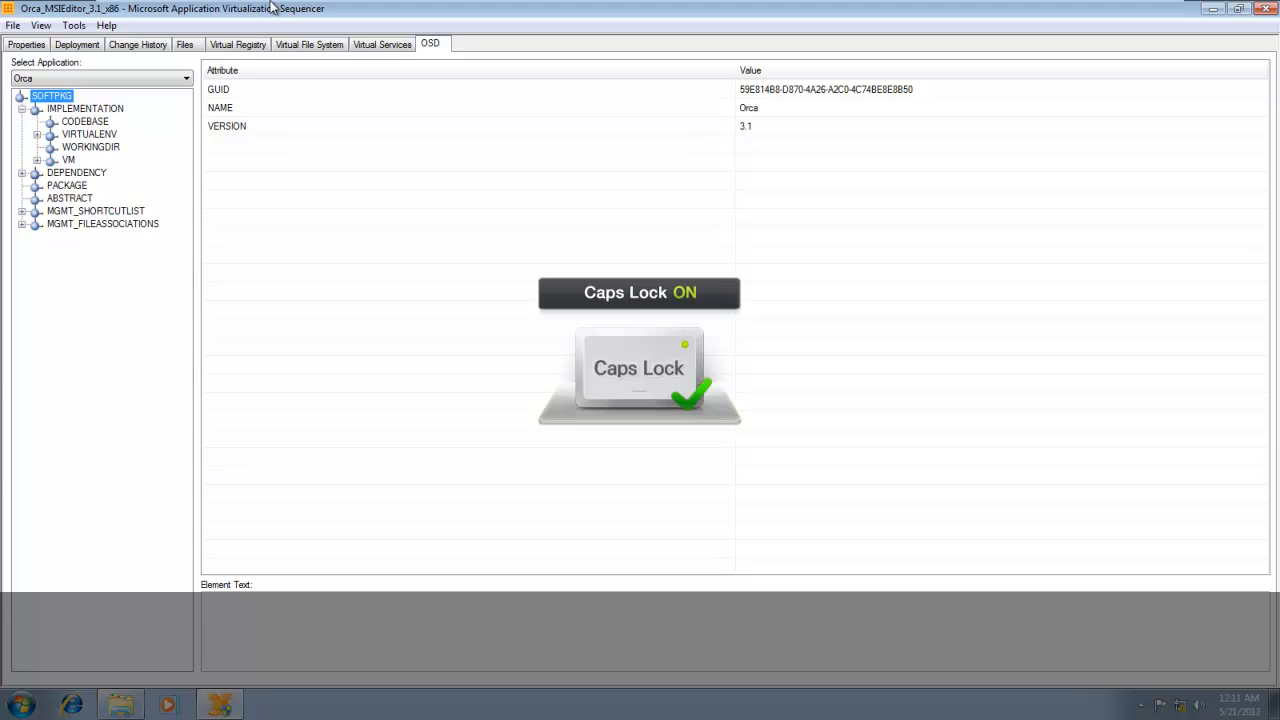
{"action": "key", "text": "Caps_Lock"}
Examine the package files in Orca 3.1, checking CSIDL_WINDOWS, CSIDL_SYSTEM and CSIDL_PROGRAM_FILES_COMMON down to MSI Tools in the VFS folder.
{"action": "left_click", "coordinate": [186, 46]}
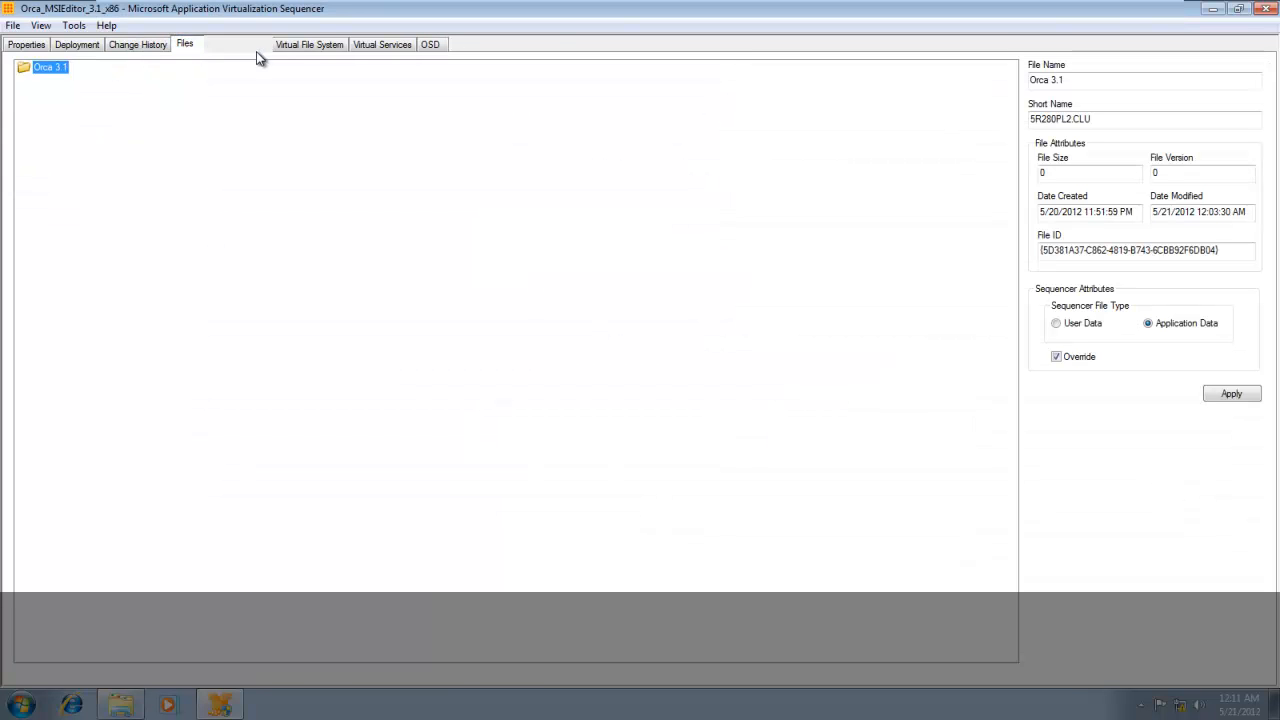
{"action": "double_click", "coordinate": [64, 69]}
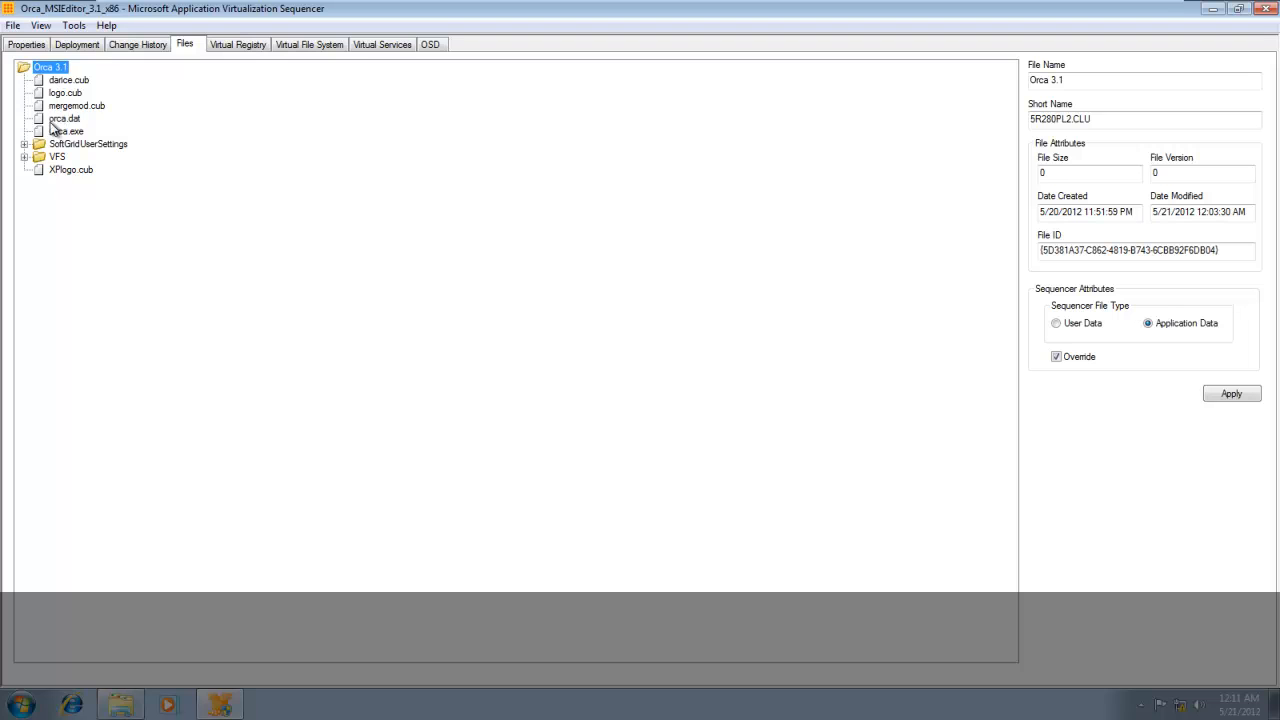
{"action": "double_click", "coordinate": [55, 159]}
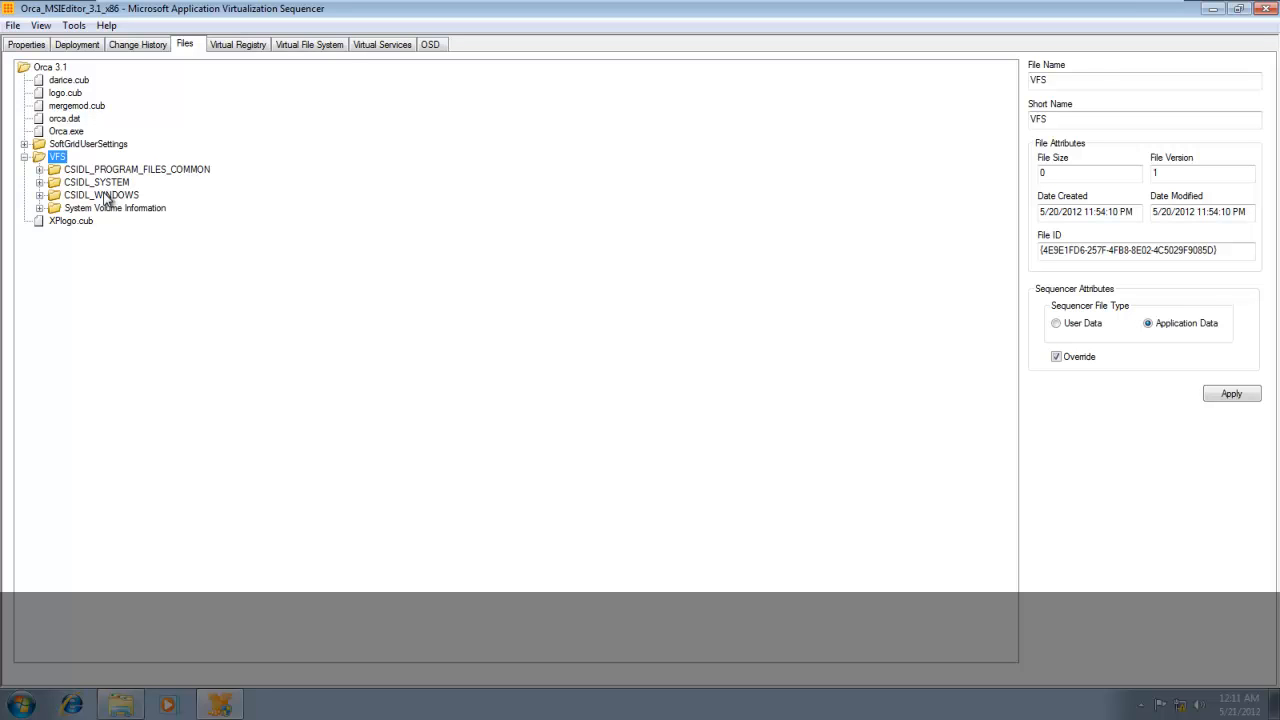
{"action": "left_click", "coordinate": [104, 196]}
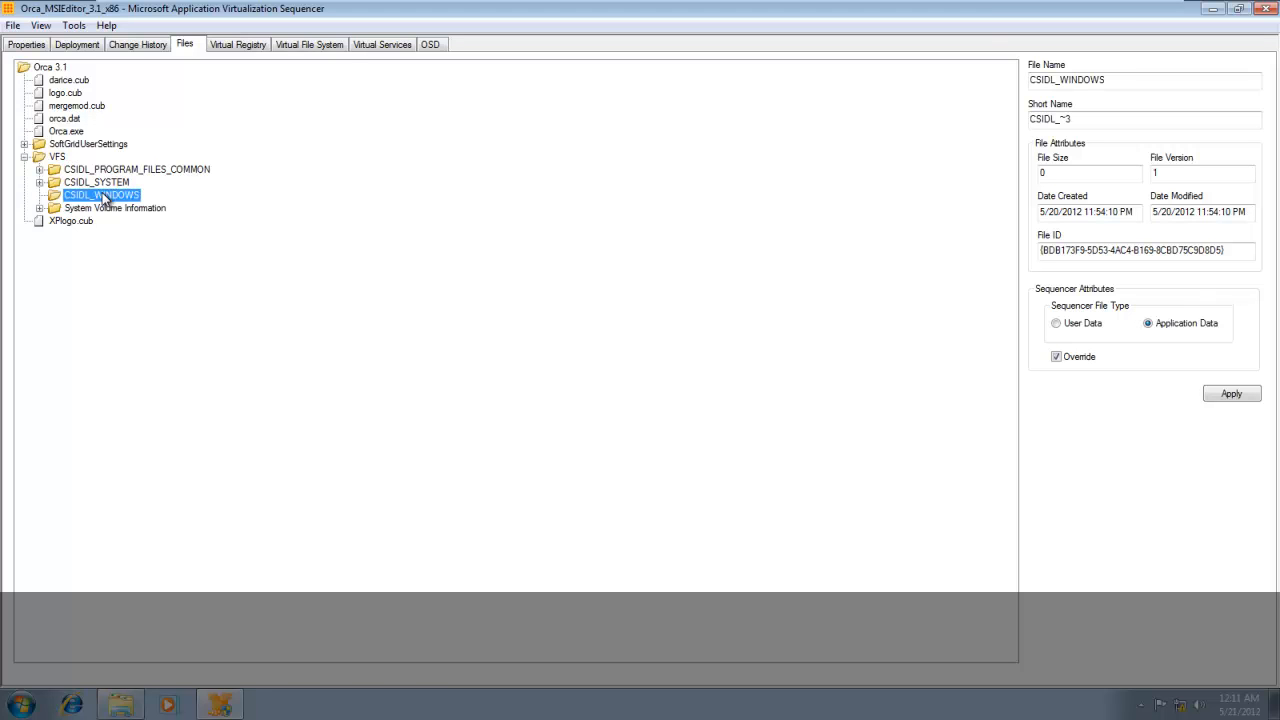
{"action": "double_click", "coordinate": [99, 183]}
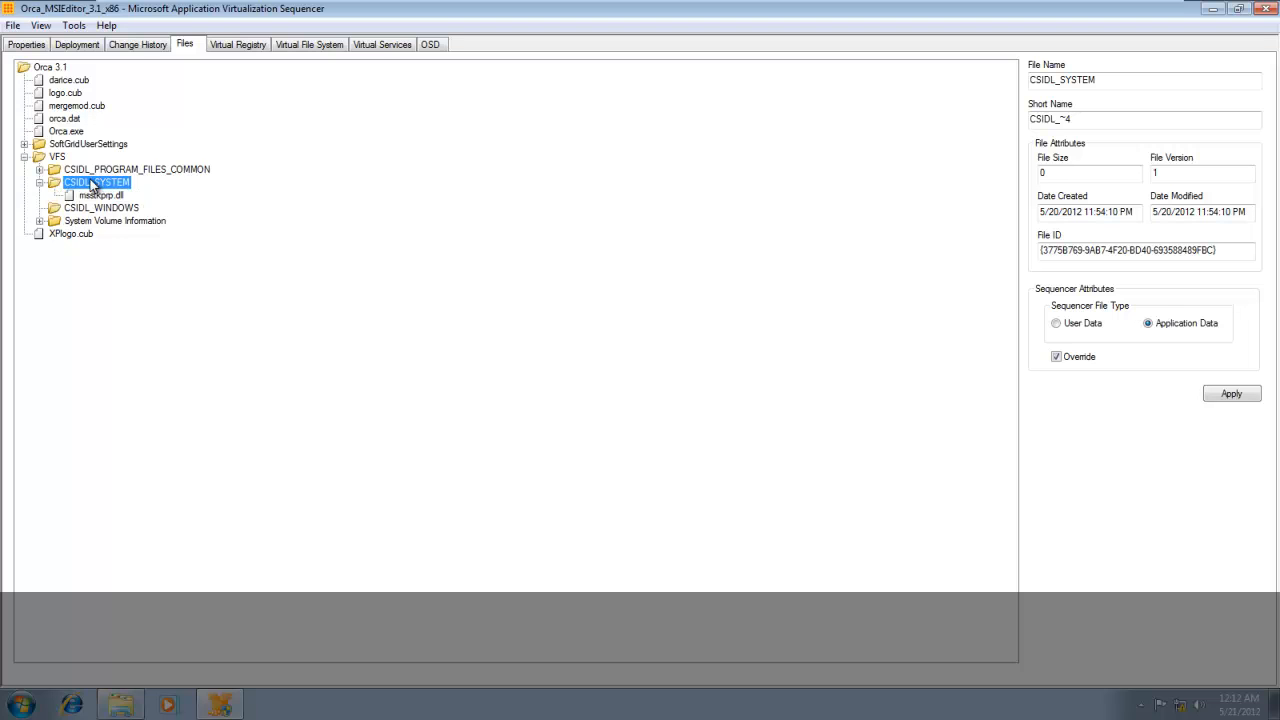
{"action": "double_click", "coordinate": [108, 171]}
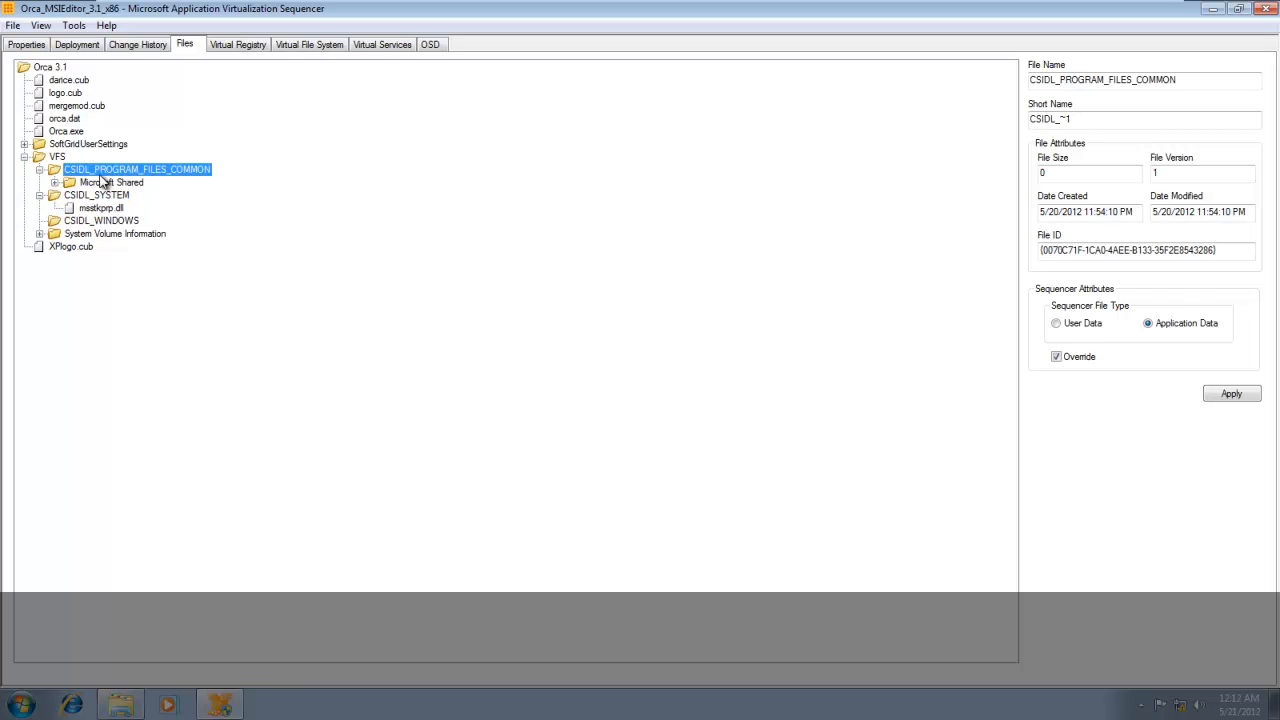
{"action": "double_click", "coordinate": [99, 183]}
{"action": "double_click", "coordinate": [99, 195]}
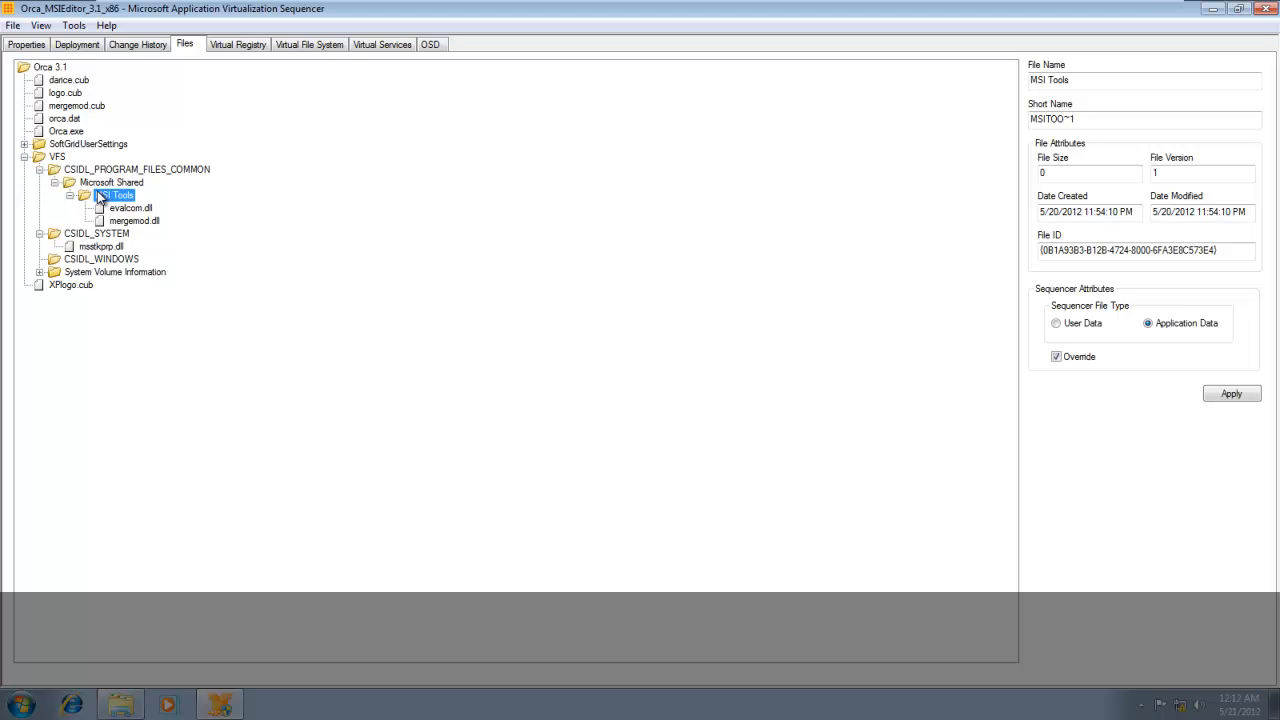
{"action": "double_click", "coordinate": [61, 172]}
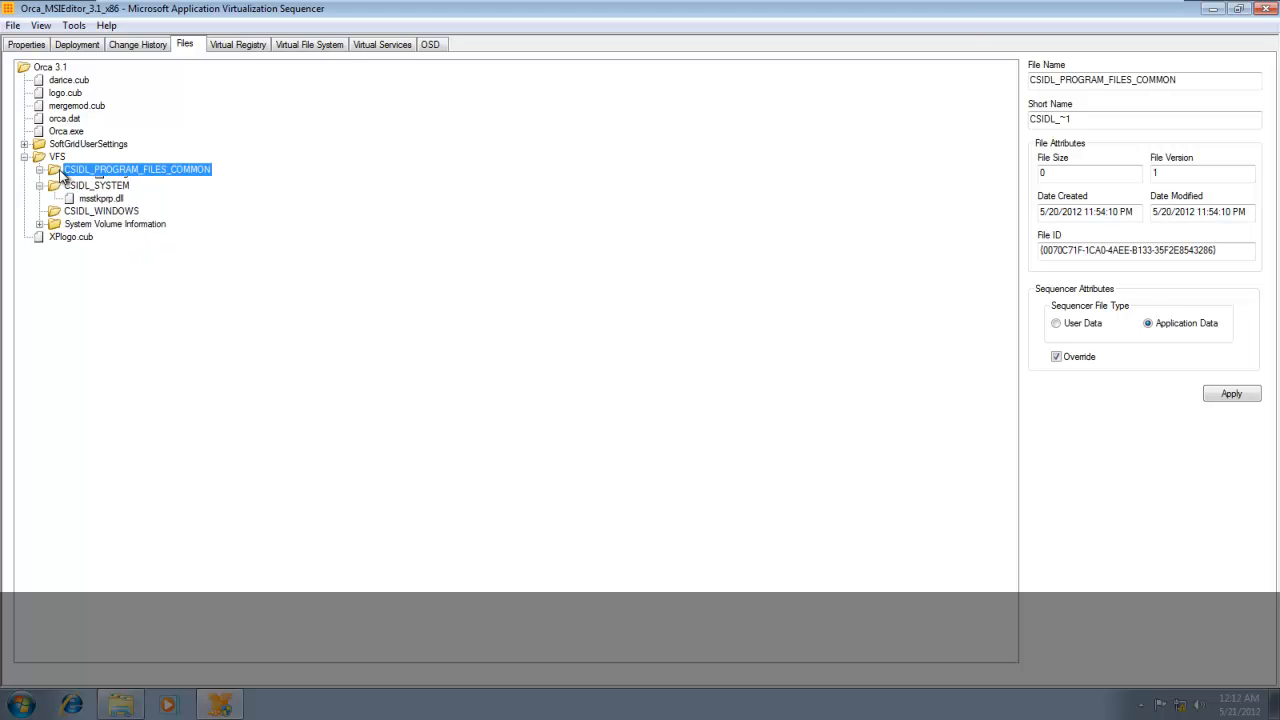
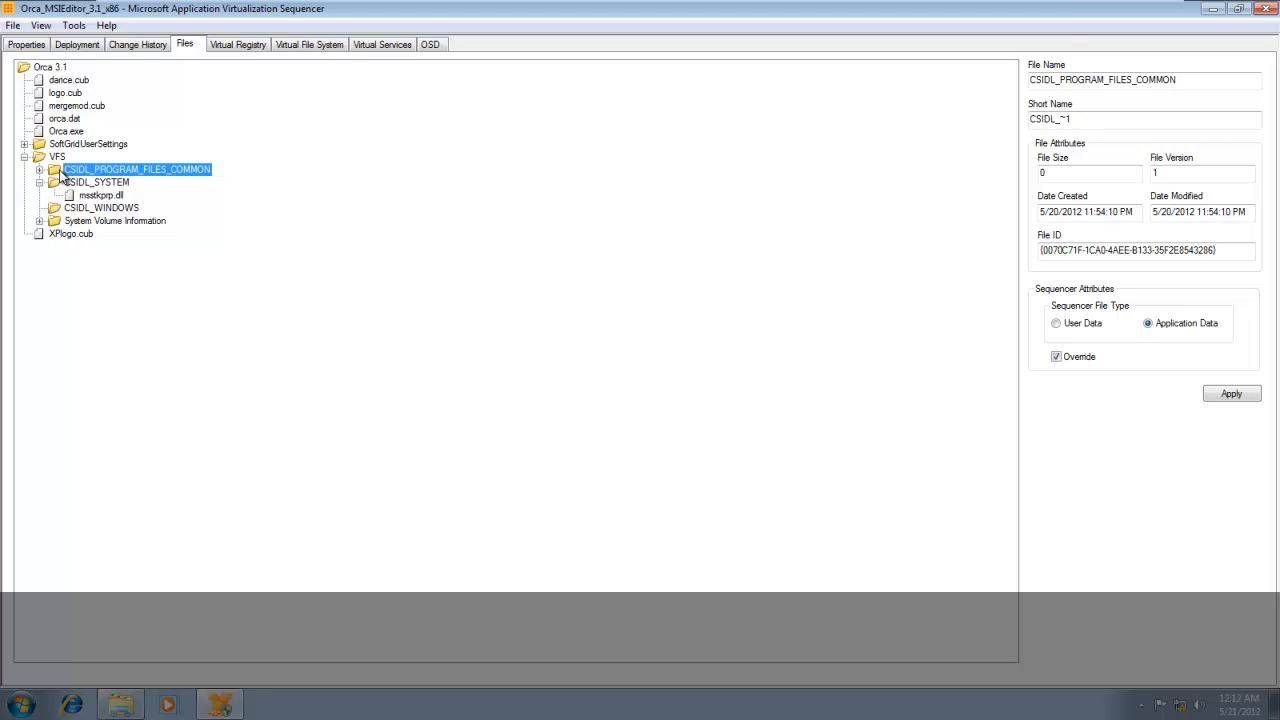
Begin saving the package as a sequencer project under a new location, with the desktop as the save location.
{"action": "left_click", "coordinate": [238, 46]}
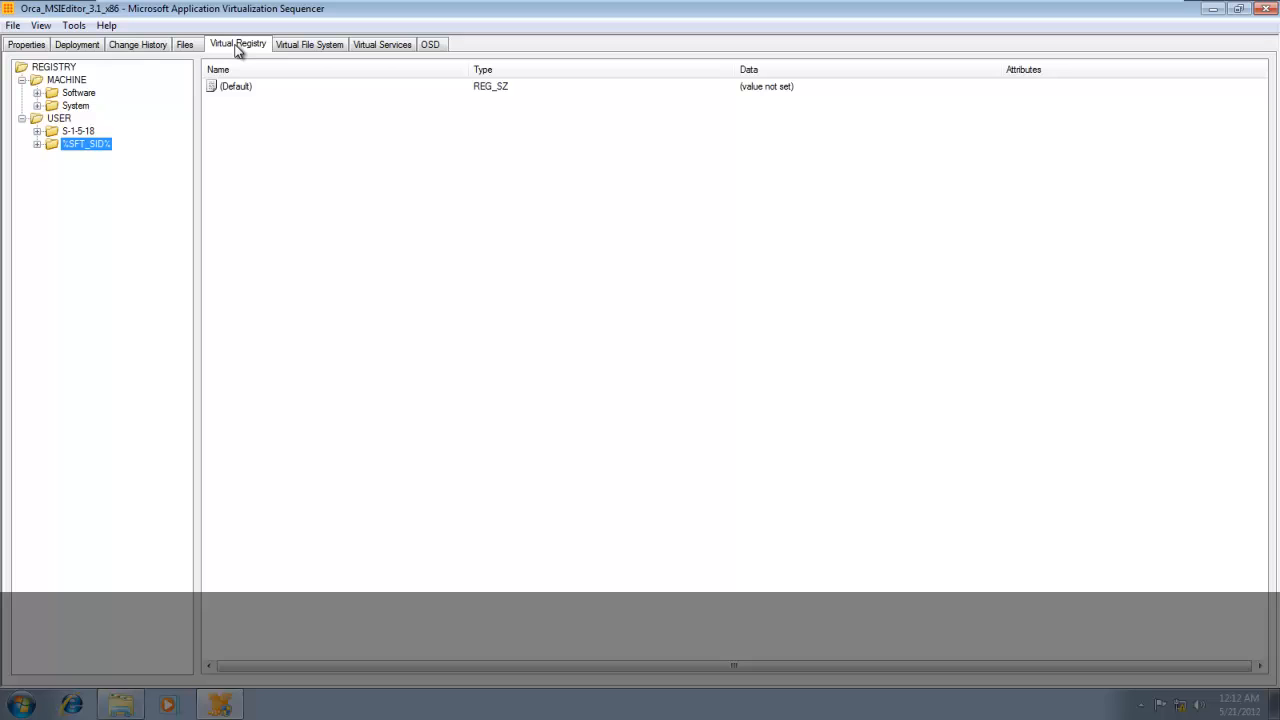
{"action": "left_click", "coordinate": [13, 25]}
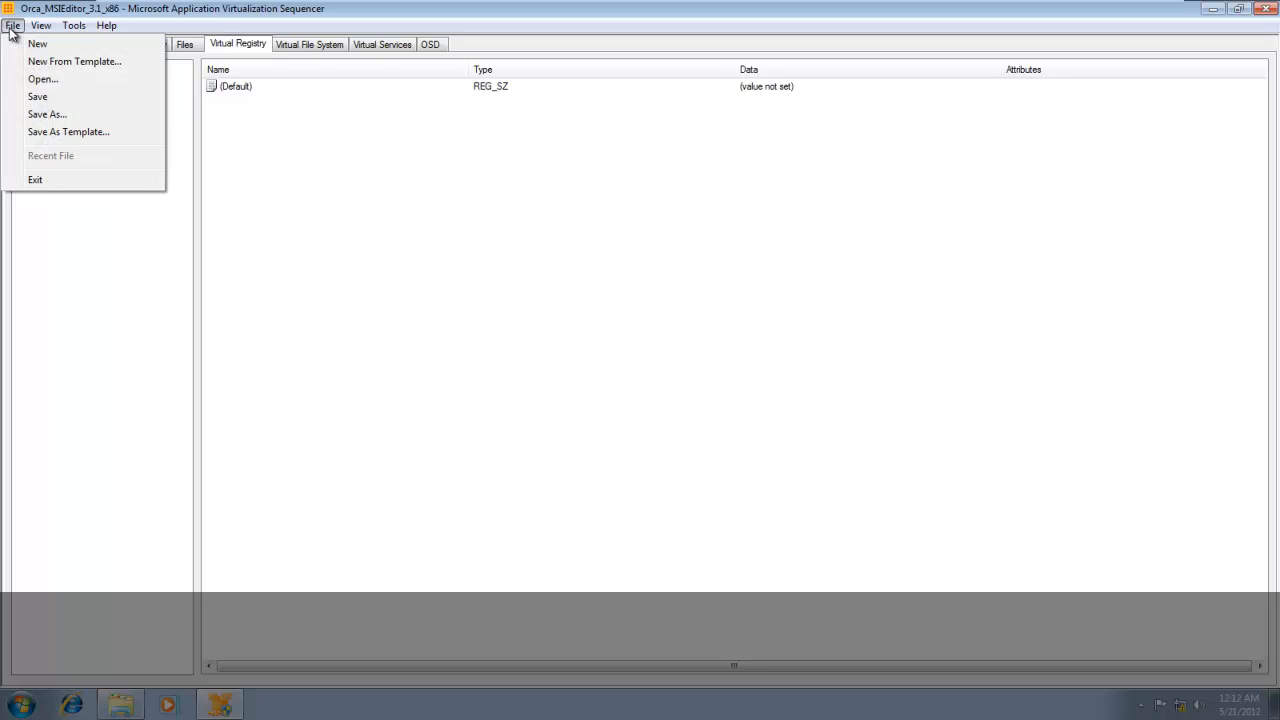
{"action": "left_click", "coordinate": [46, 114]}
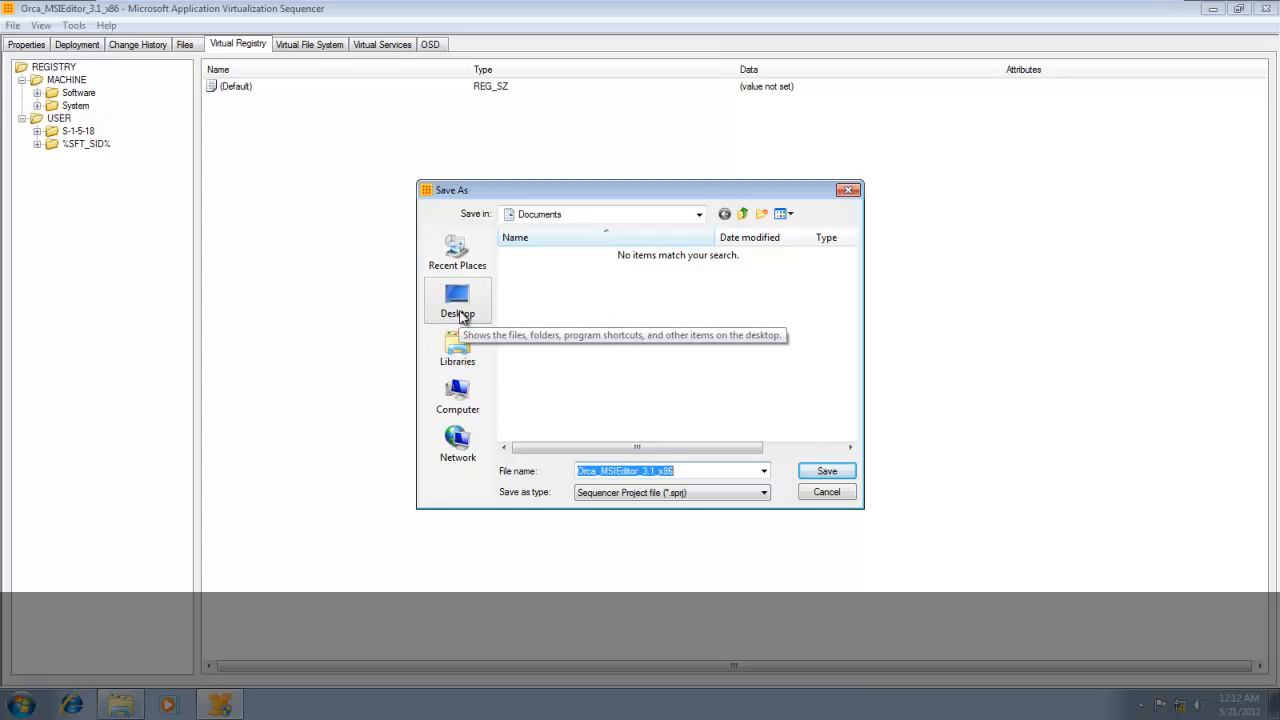
{"action": "left_click", "coordinate": [458, 305]}
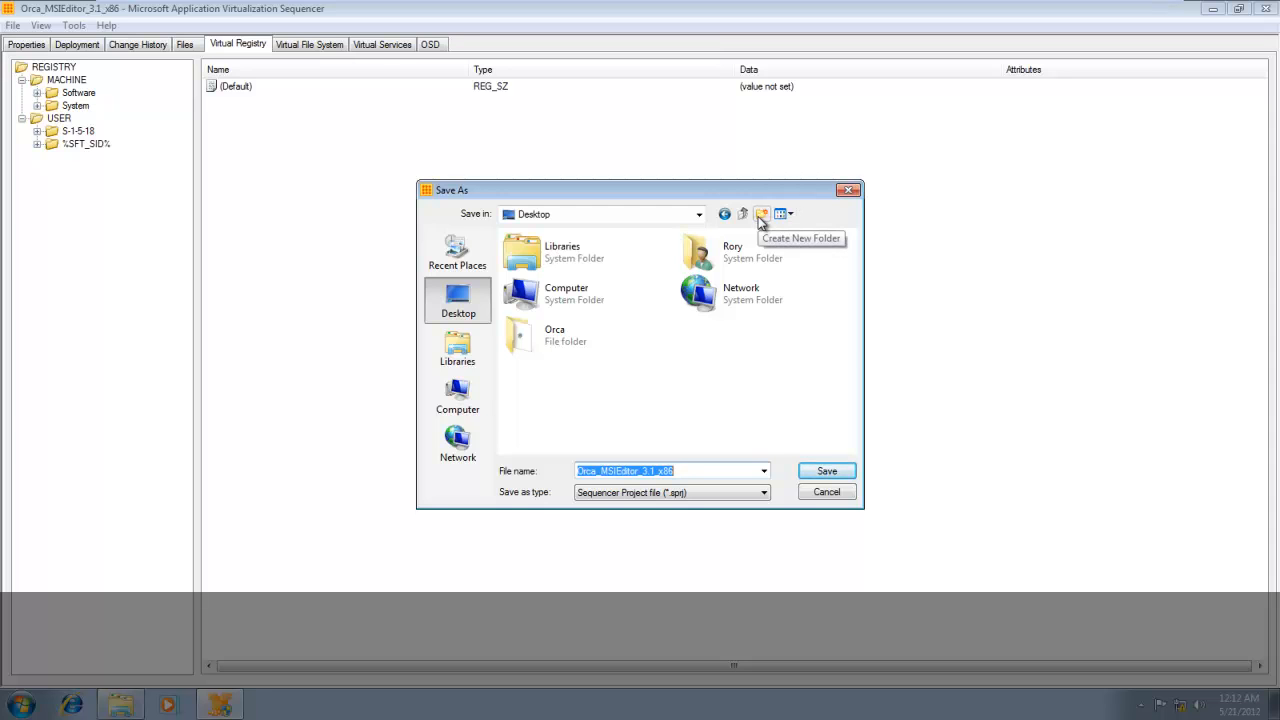
Try to create a new folder named Orca on the desktop, declining to merge it with the existing folder.
{"action": "left_click", "coordinate": [762, 215]}
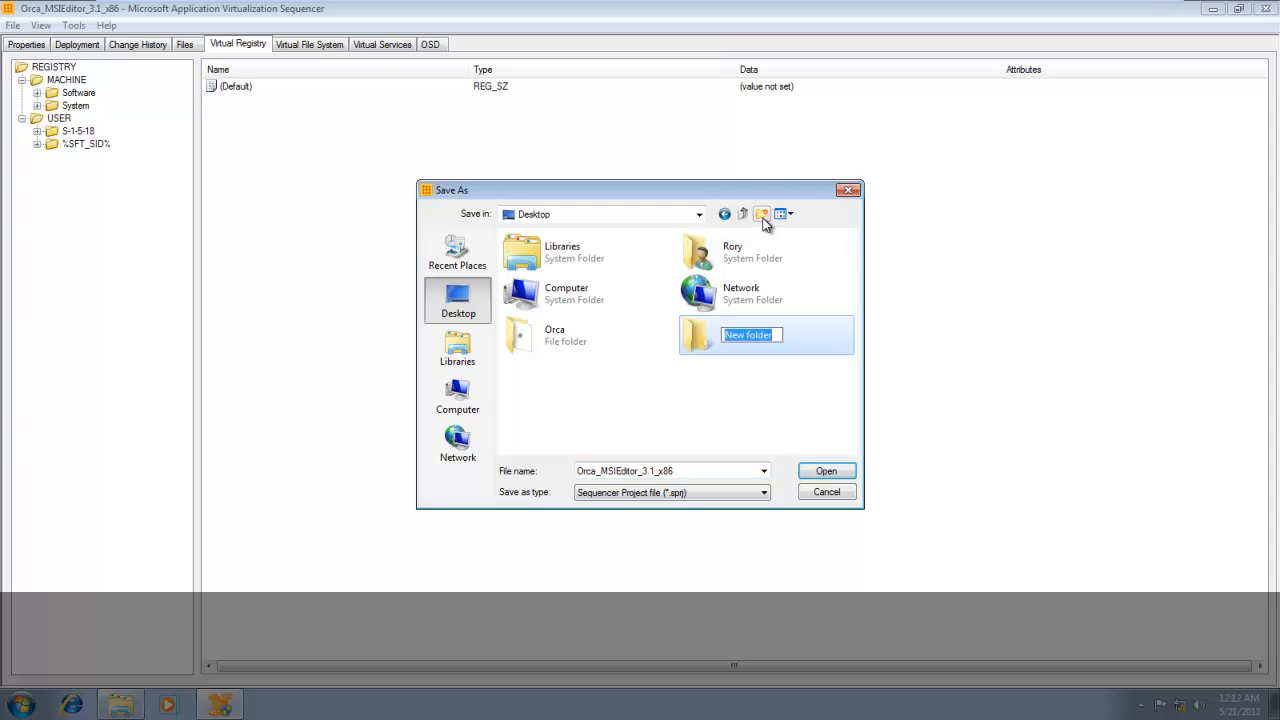
{"action": "key", "text": "Caps_Lock"}
{"action": "type", "text": "O"}
{"action": "key", "text": "Caps_Lock"}
{"action": "type", "text": "rca"}
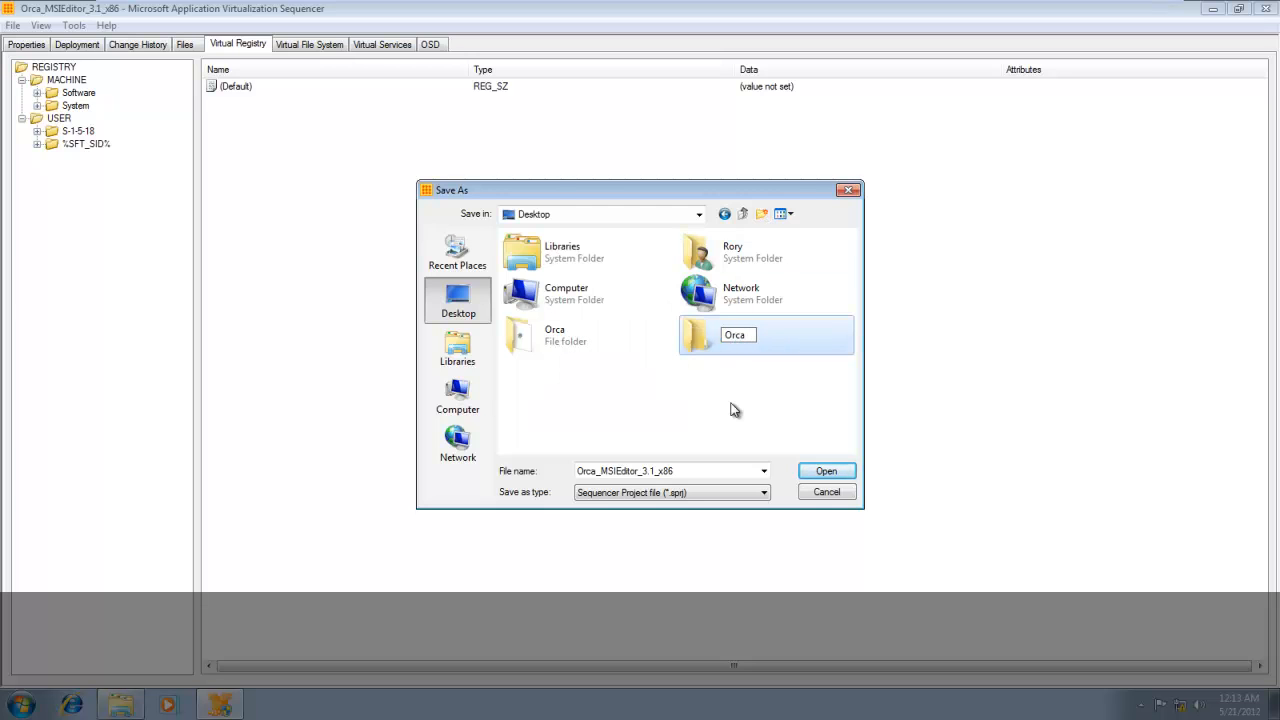
{"action": "key", "text": "Return"}
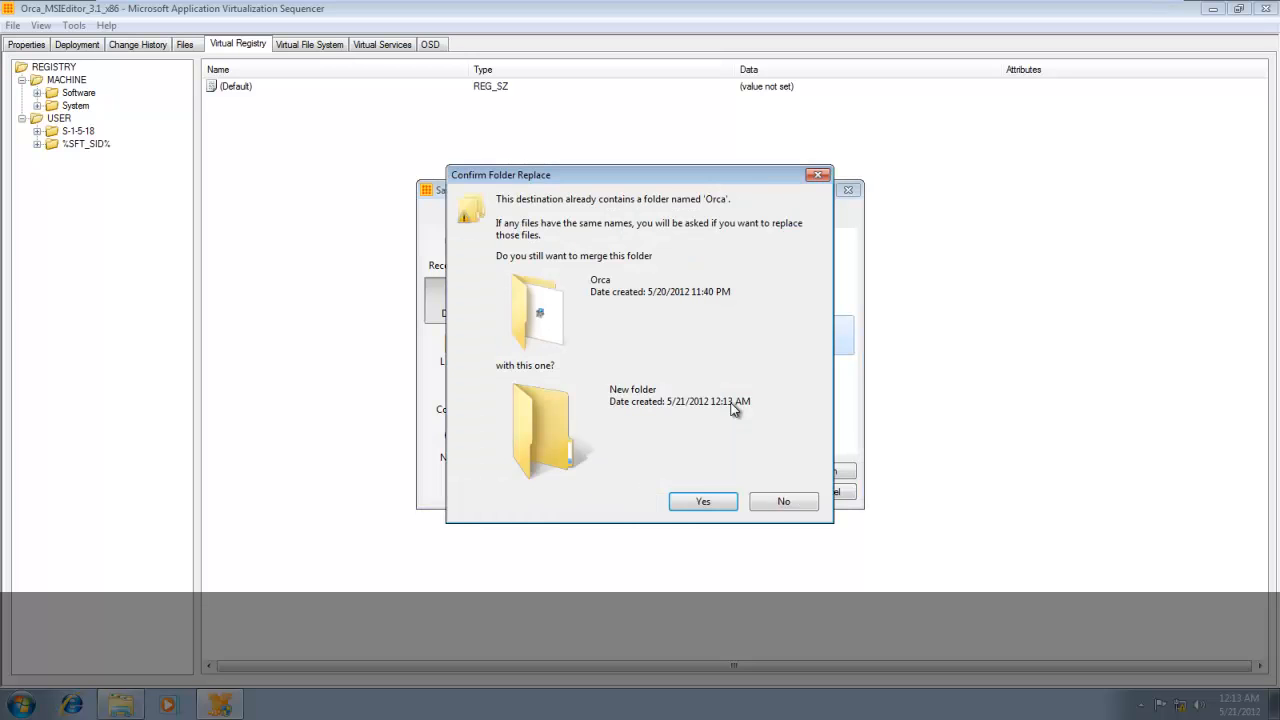
{"action": "left_click", "coordinate": [786, 503]}
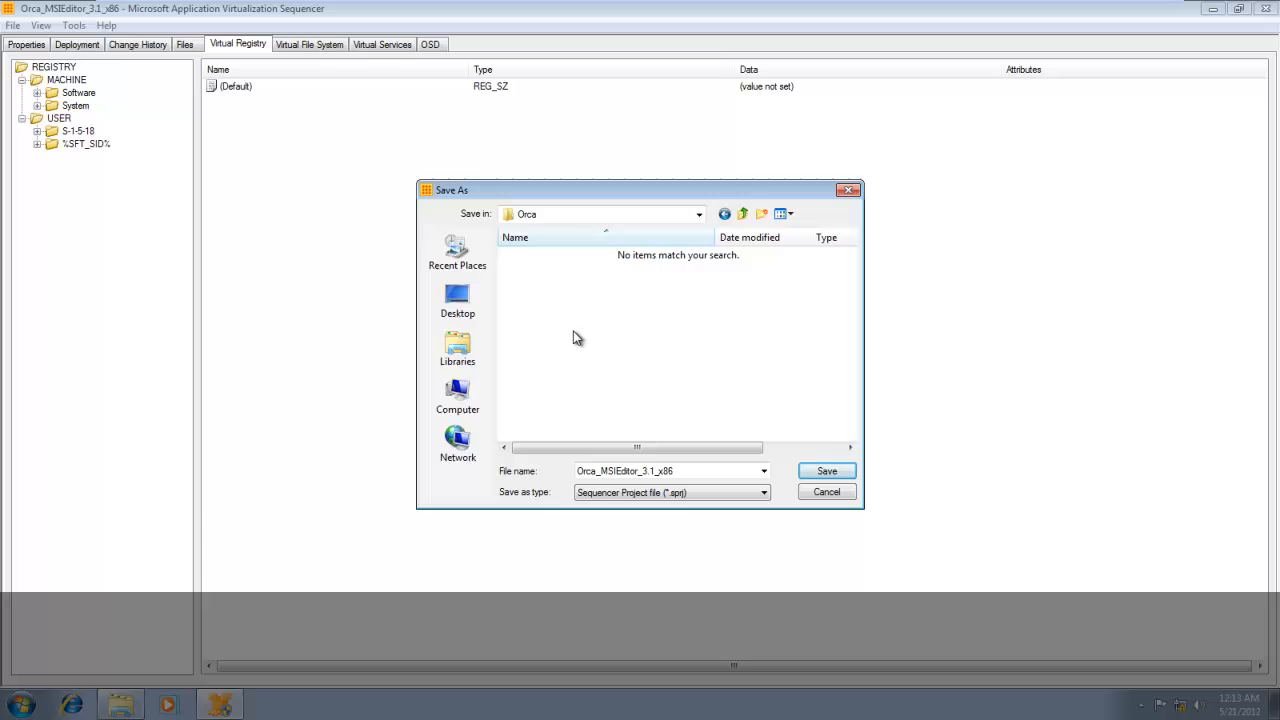
Create a subfolder named MSIEditor inside the Orca folder and open it as the save location.
{"action": "left_click", "coordinate": [763, 220]}
{"action": "key", "text": "Caps_Lock"}
{"action": "type", "text": "MSI"}
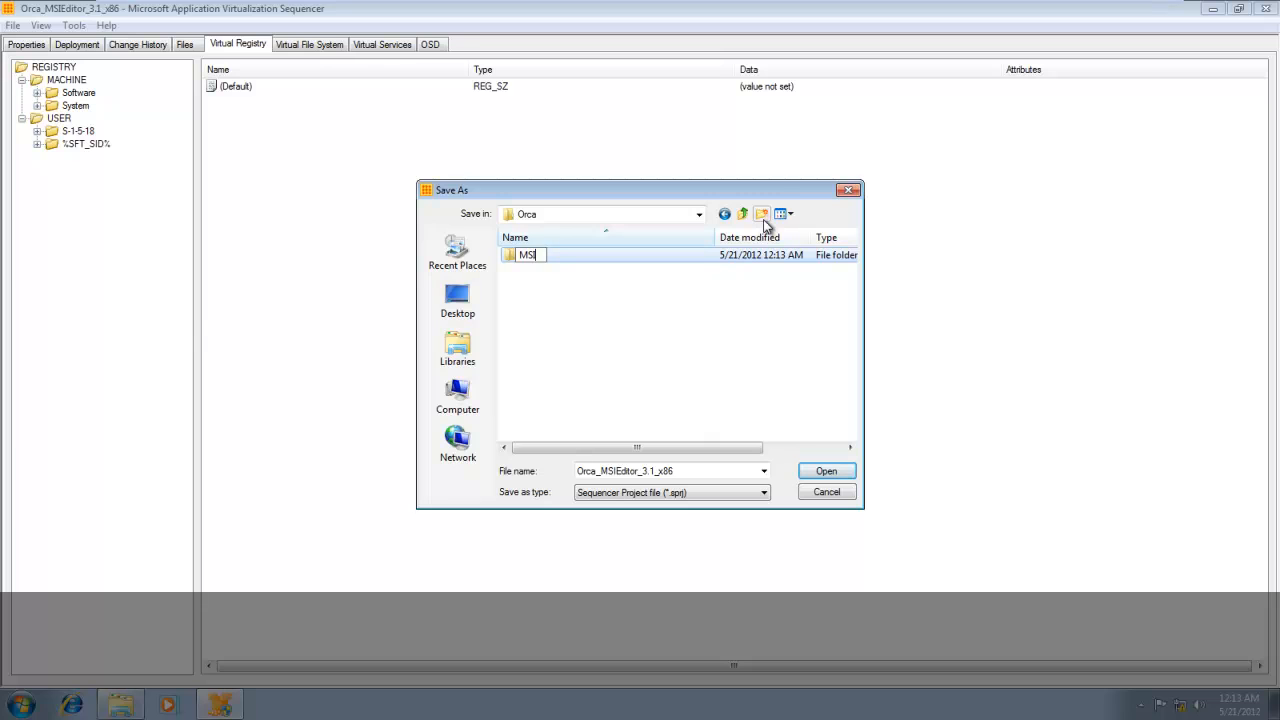
{"action": "type", "text": "E"}
{"action": "key", "text": "Caps_Lock"}
{"action": "type", "text": "ditor"}
{"action": "key", "text": "Return"}
{"action": "double_click", "coordinate": [606, 258]}
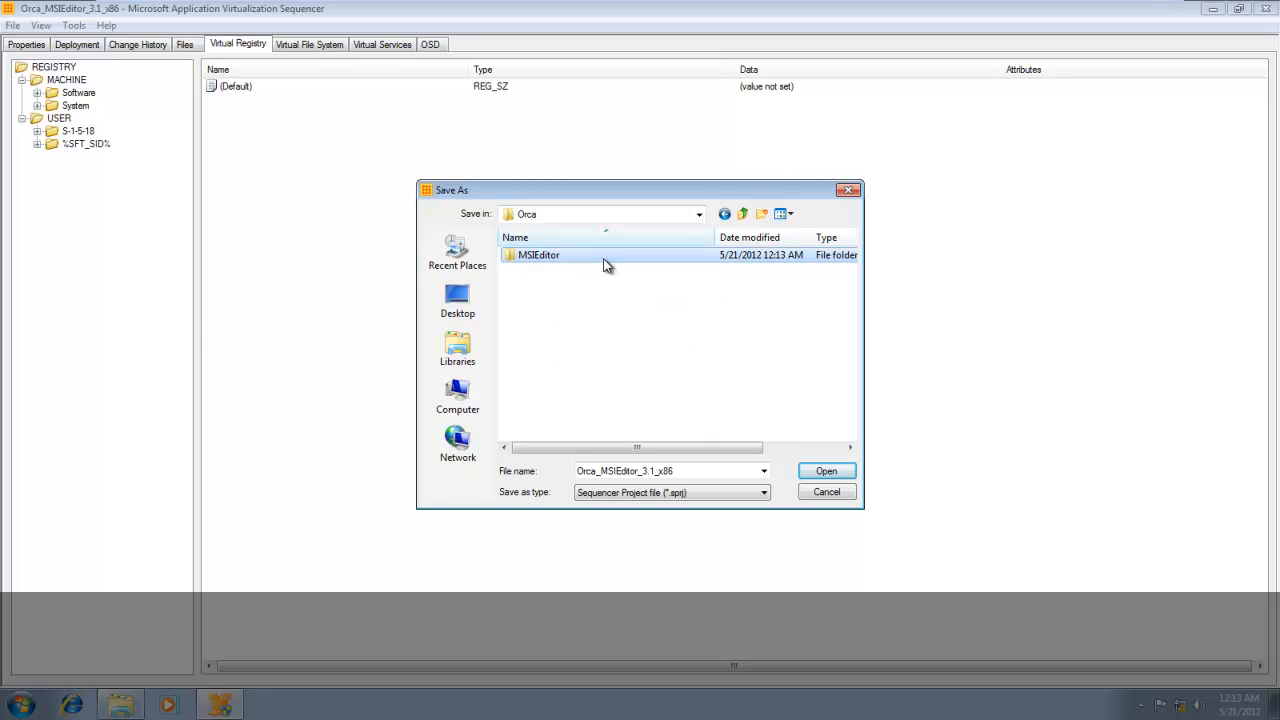
Create a version subfolder named 3.1 inside MSIEditor and open it.
{"action": "left_click", "coordinate": [763, 215]}
{"action": "type", "text": "3.1"}
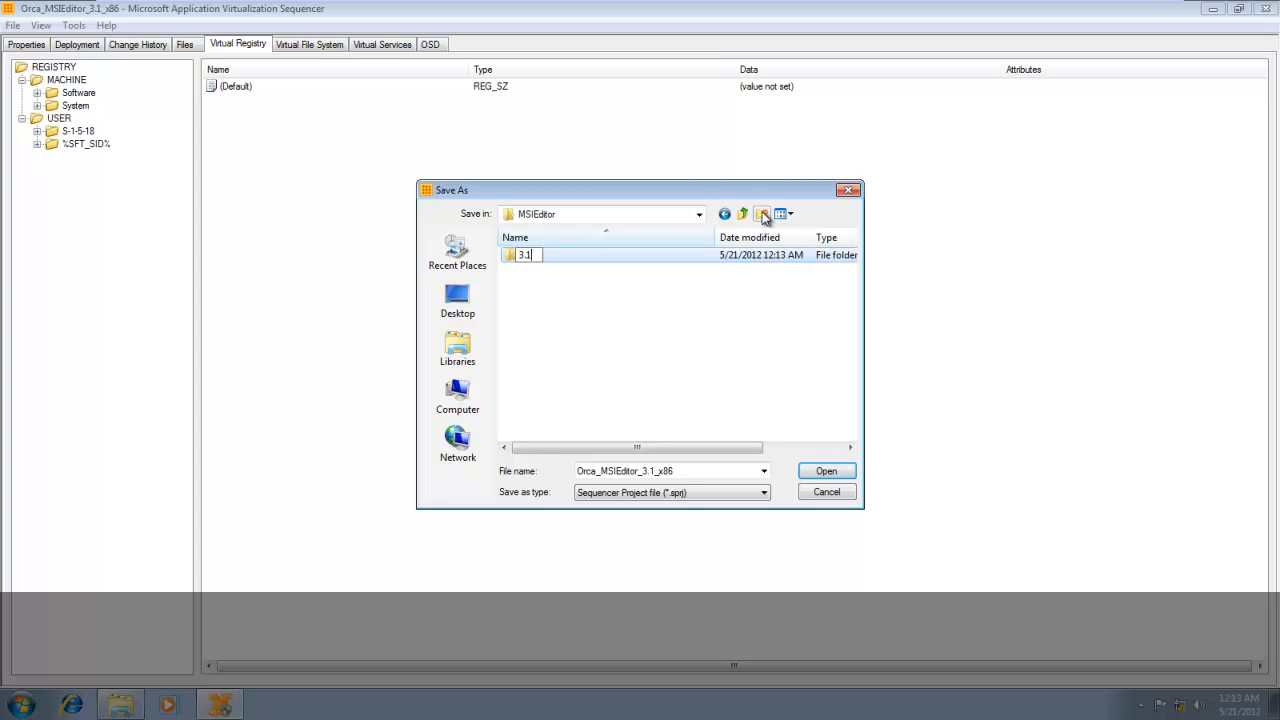
{"action": "key", "text": "Return"}
{"action": "double_click", "coordinate": [560, 255]}
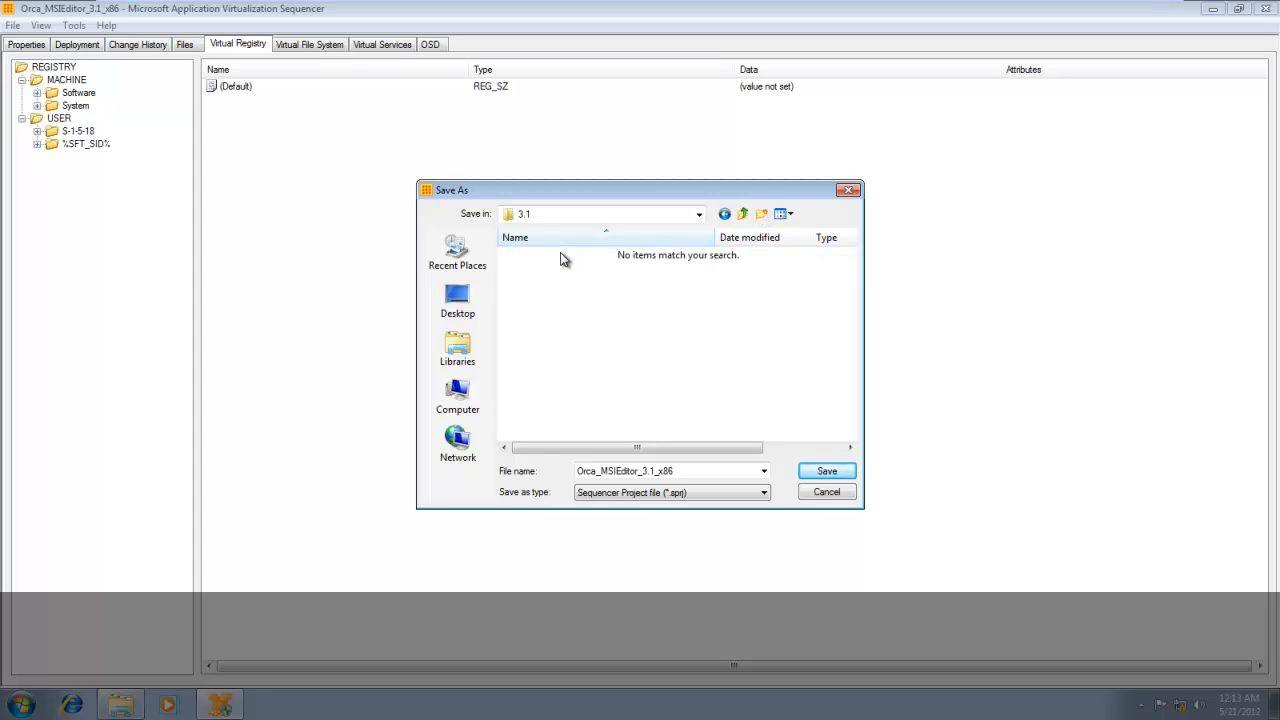
Create an x86 subfolder inside 3.1 and save the project there as Orca_MSIEditor_3.1_x86.
{"action": "left_click", "coordinate": [763, 215]}
{"action": "type", "text": "x86"}
{"action": "key", "text": "Caps_Lock"}
{"action": "key", "text": "Caps_Lock"}
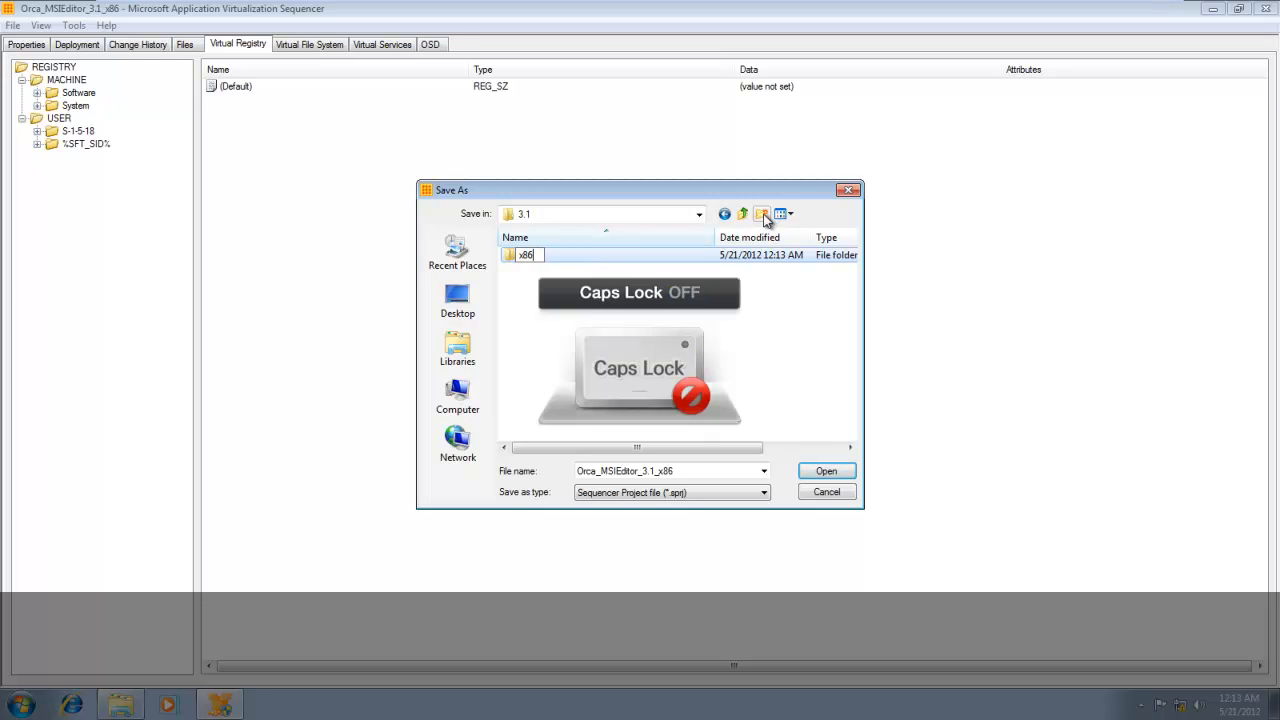
{"action": "key", "text": "Return"}
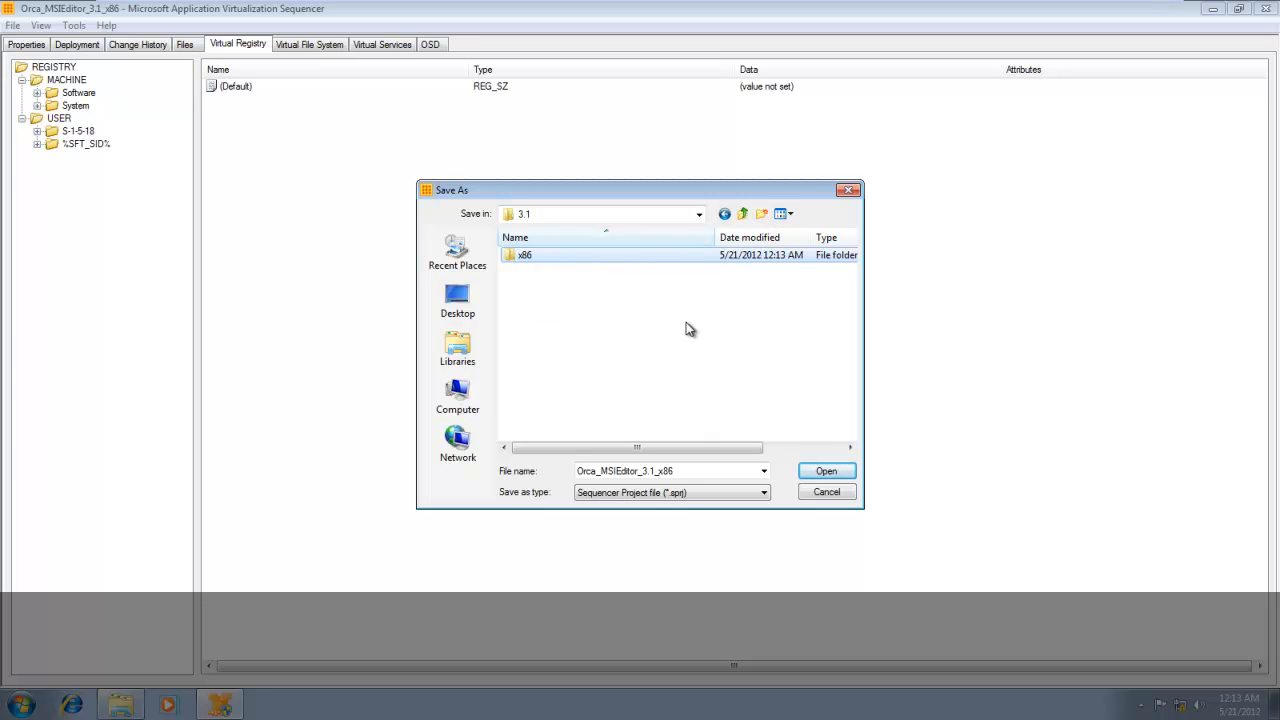
{"action": "double_click", "coordinate": [632, 258]}
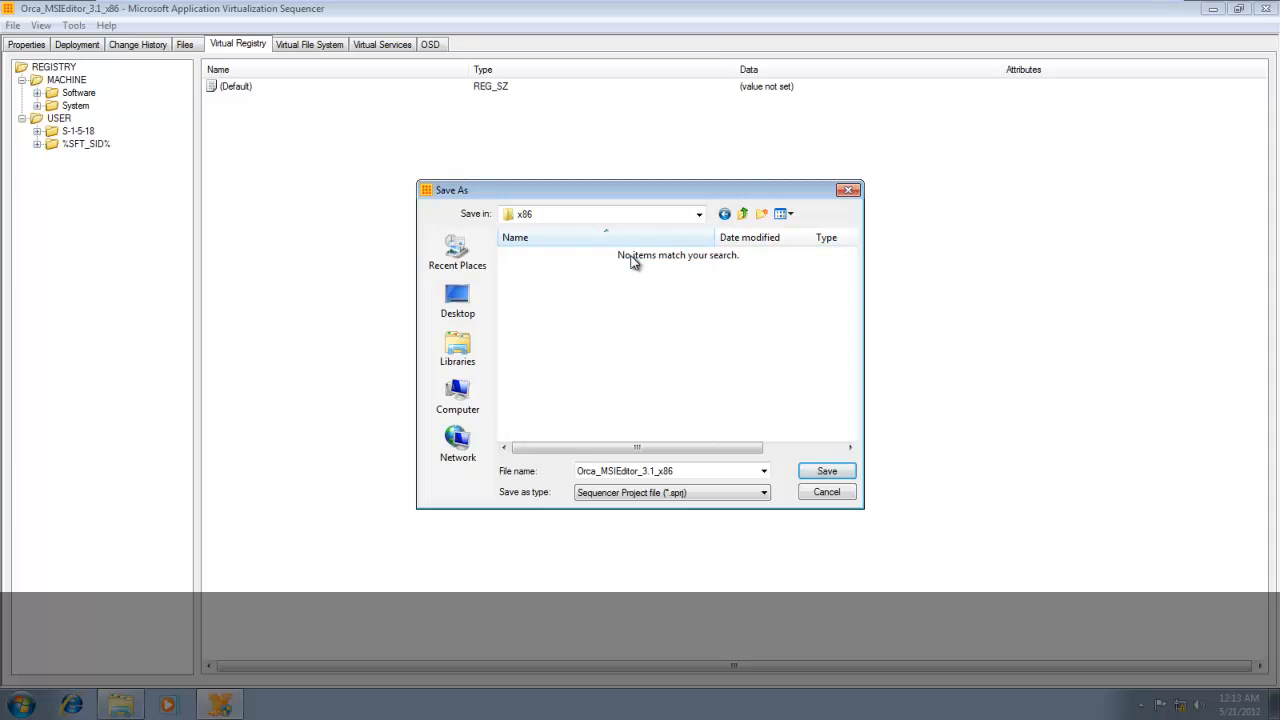
{"action": "left_click", "coordinate": [838, 480]}
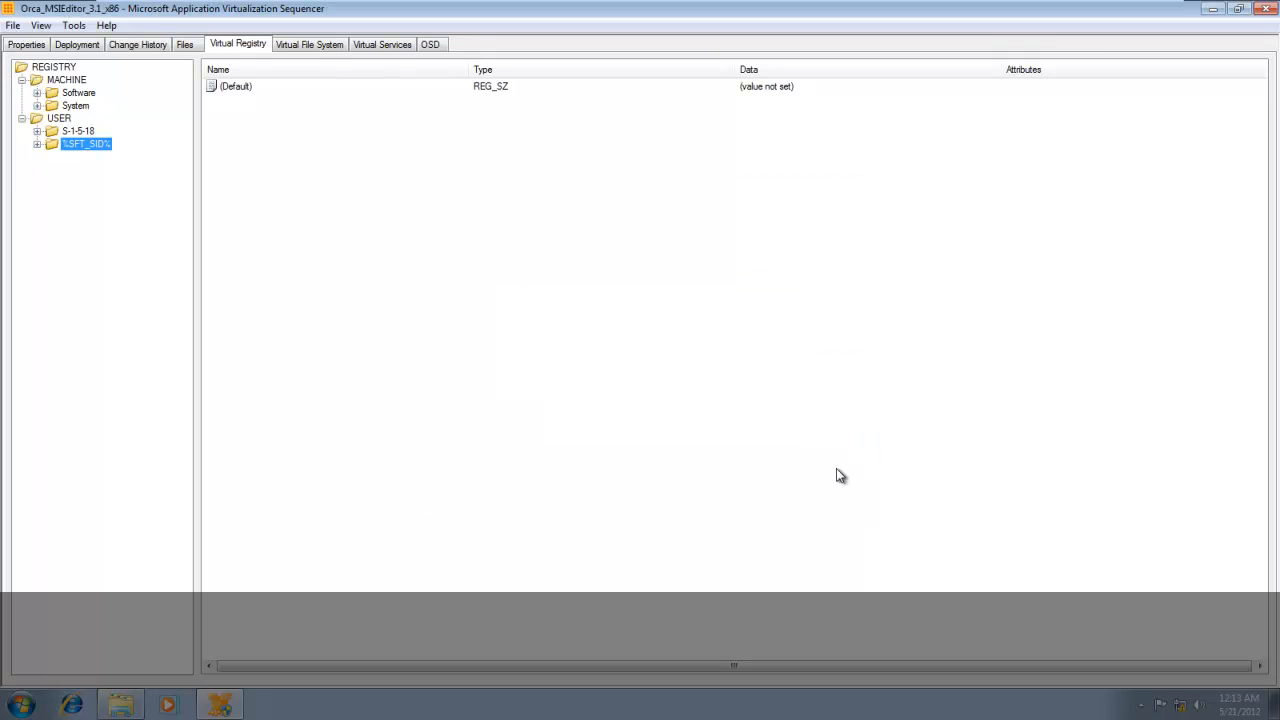
Close the sequencer and open the saved package's folder MSIEditor\3.1\x86 in the Orca Explorer window.
{"action": "left_click", "coordinate": [1268, 9]}
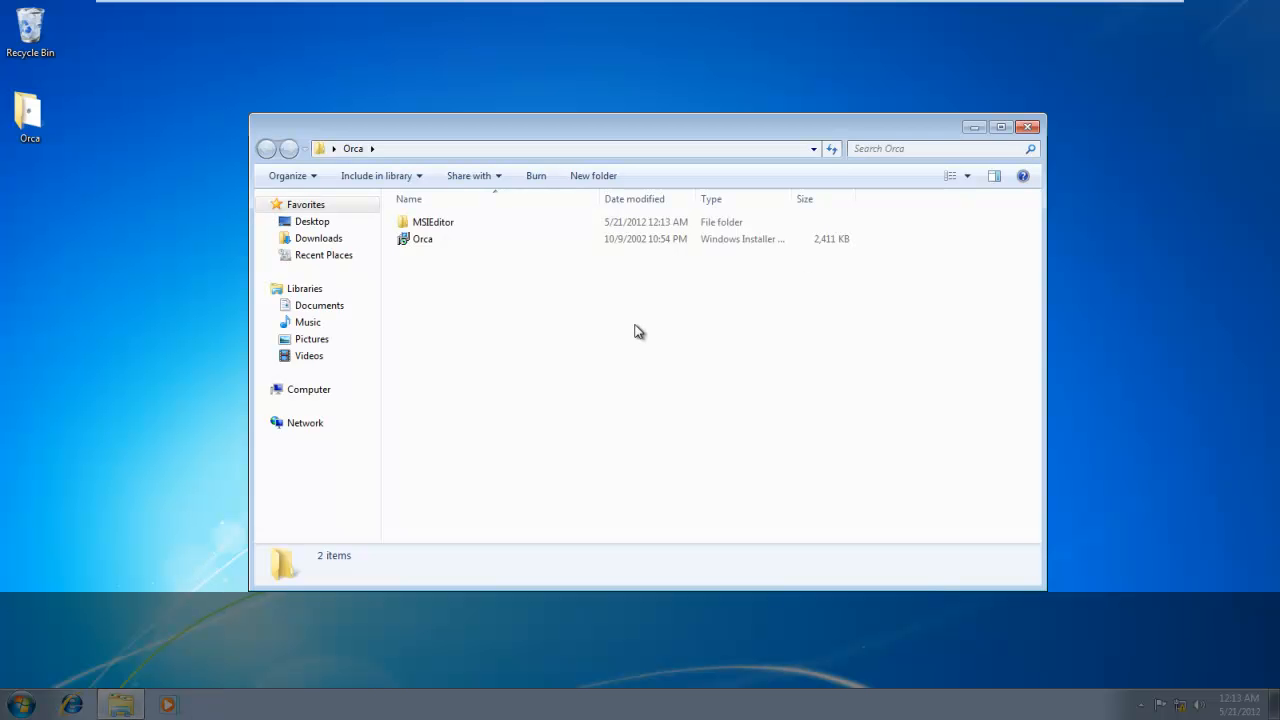
{"action": "double_click", "coordinate": [452, 222]}
{"action": "double_click", "coordinate": [448, 223]}
{"action": "double_click", "coordinate": [449, 223]}
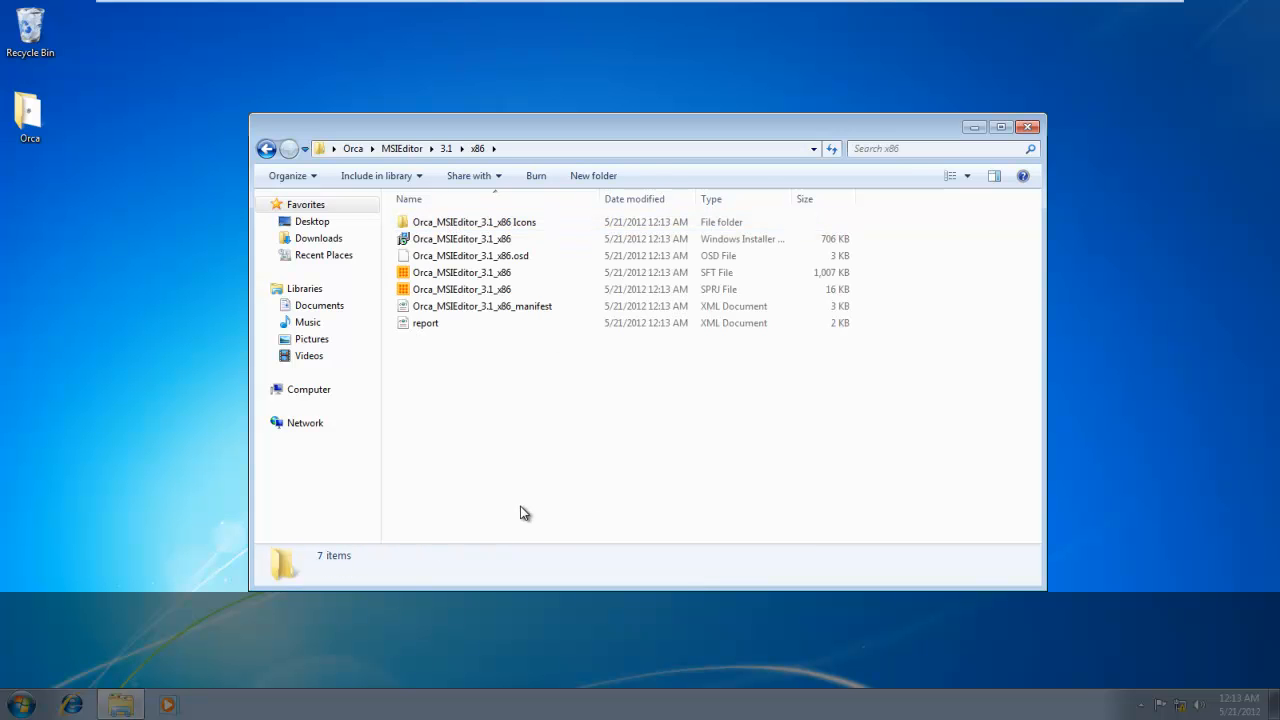
Review the generated package files one by one: the report, the manifest, the SPRJ project and the SFT file.
{"action": "left_click", "coordinate": [432, 329]}
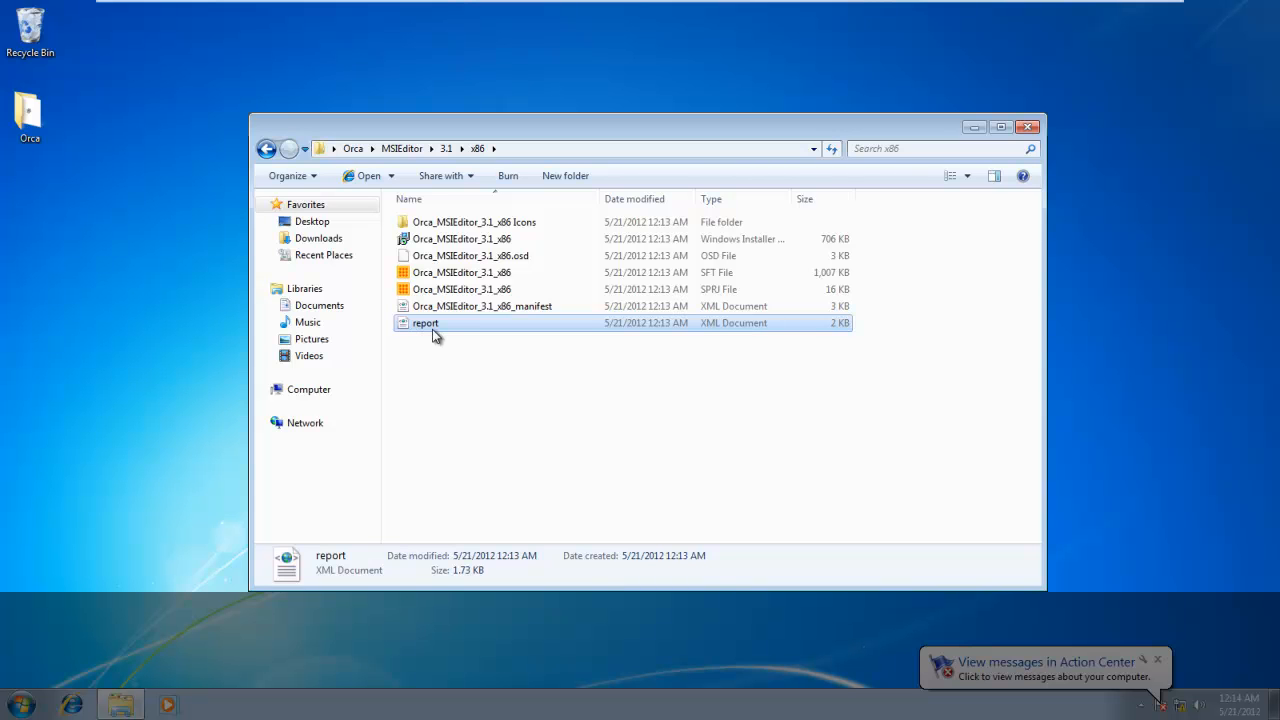
{"action": "left_click", "coordinate": [457, 310]}
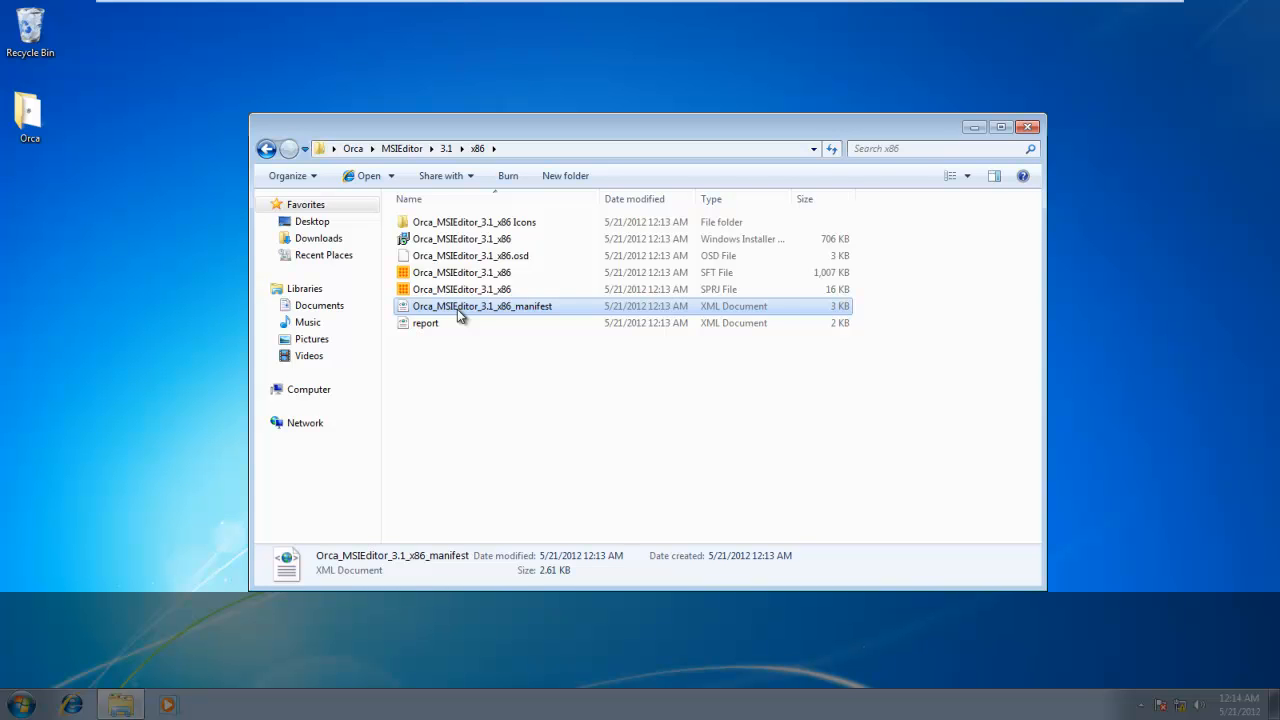
{"action": "key", "text": "Up"}
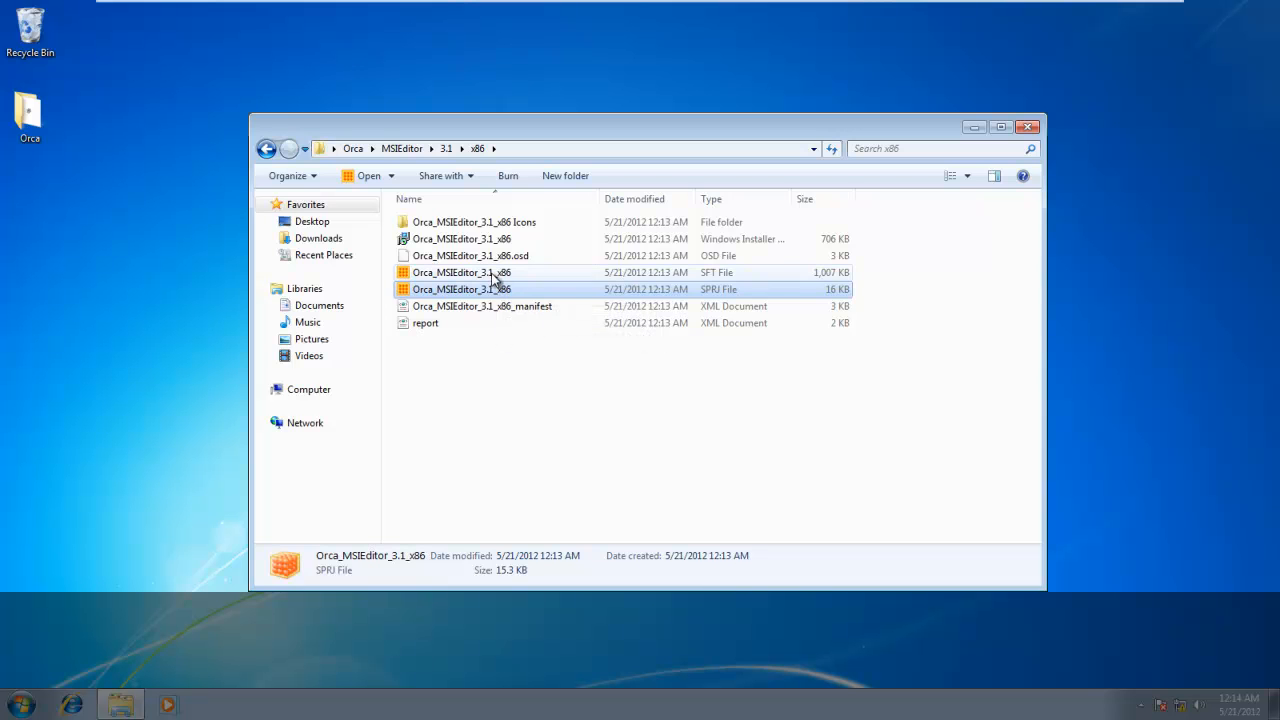
{"action": "left_click", "coordinate": [495, 279]}
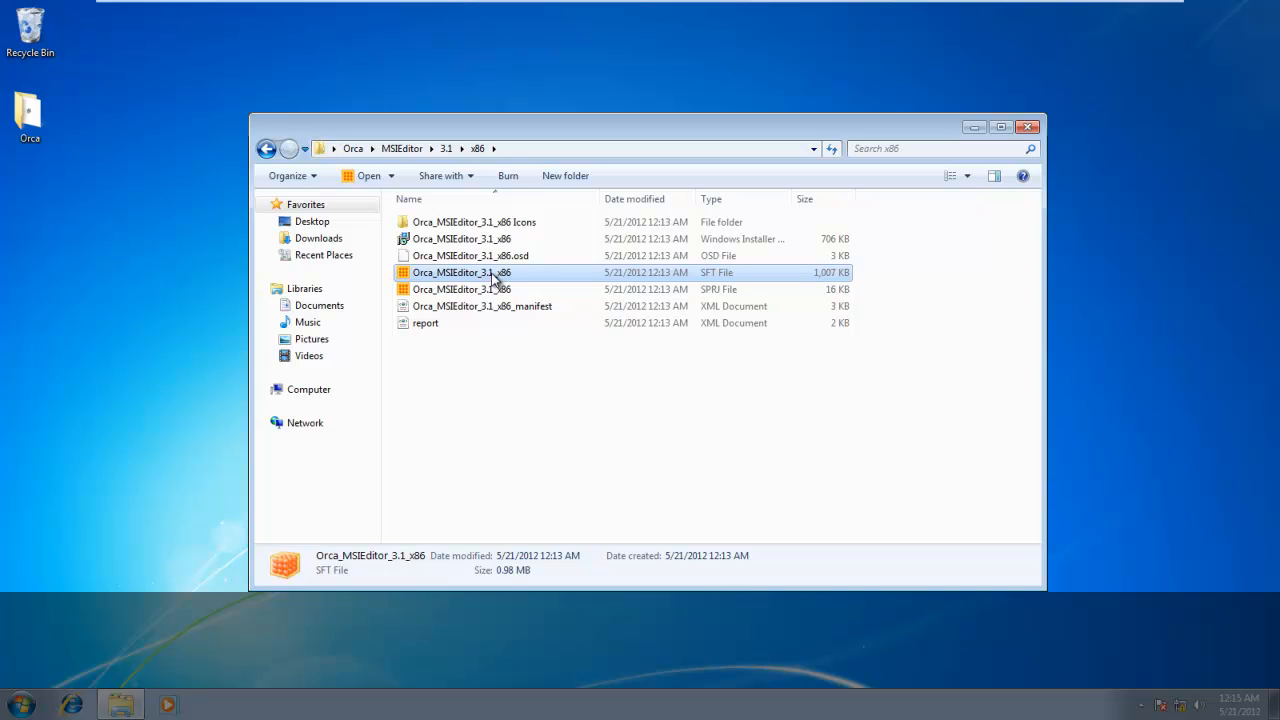
Open the Orca_MSIEditor_3.1_x86.osd file with Notepad chosen from the installed programs and maximize it.
{"action": "left_click", "coordinate": [515, 257]}
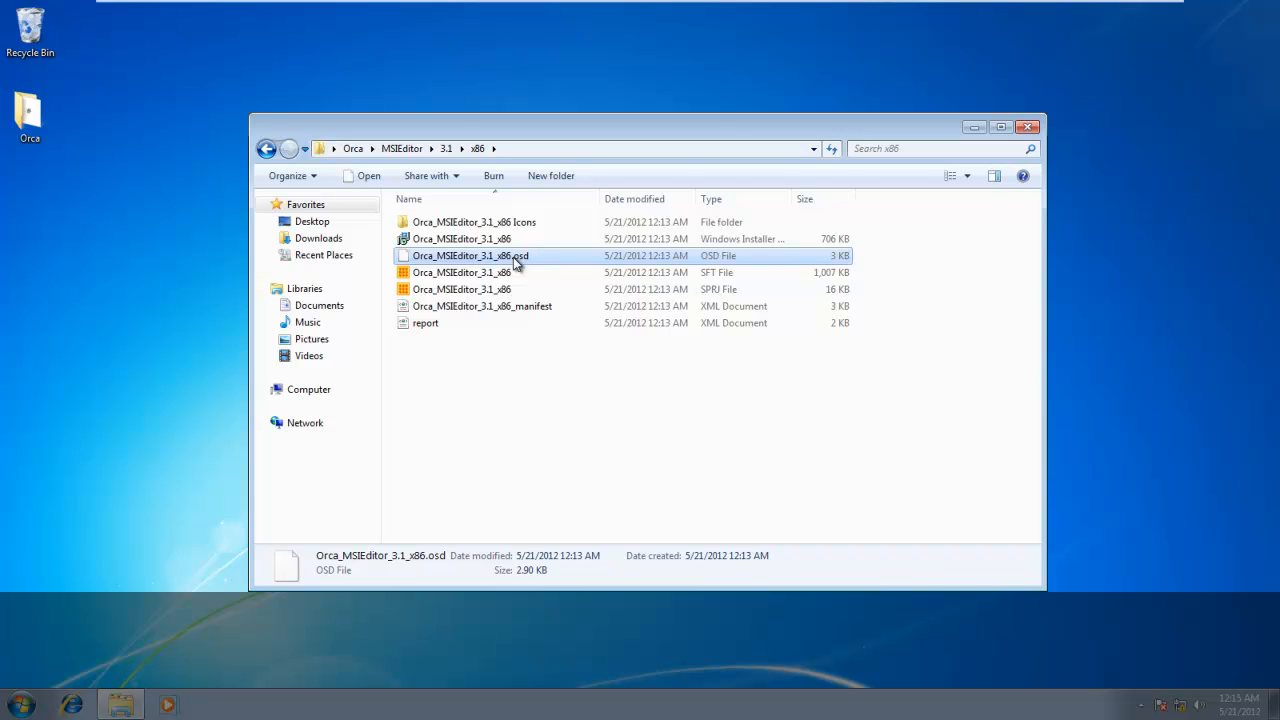
{"action": "right_click", "coordinate": [513, 257]}
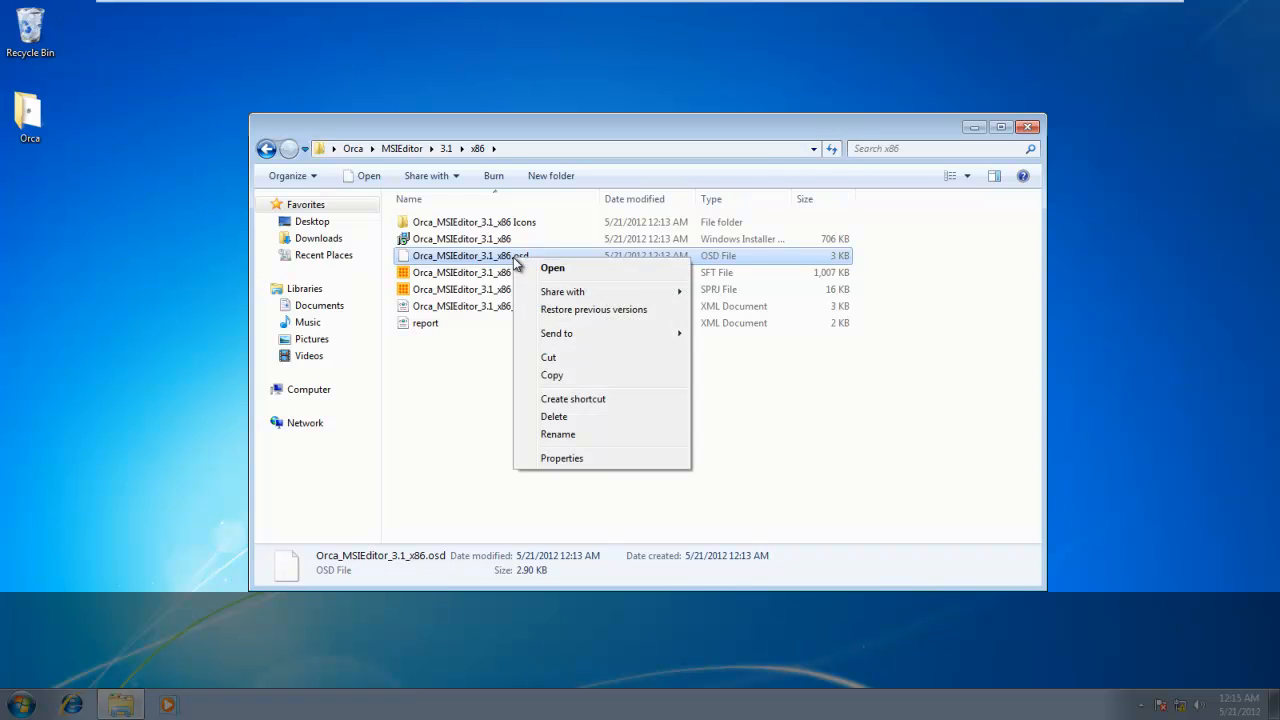
{"action": "left_click", "coordinate": [598, 270]}
{"action": "left_click", "coordinate": [556, 399]}
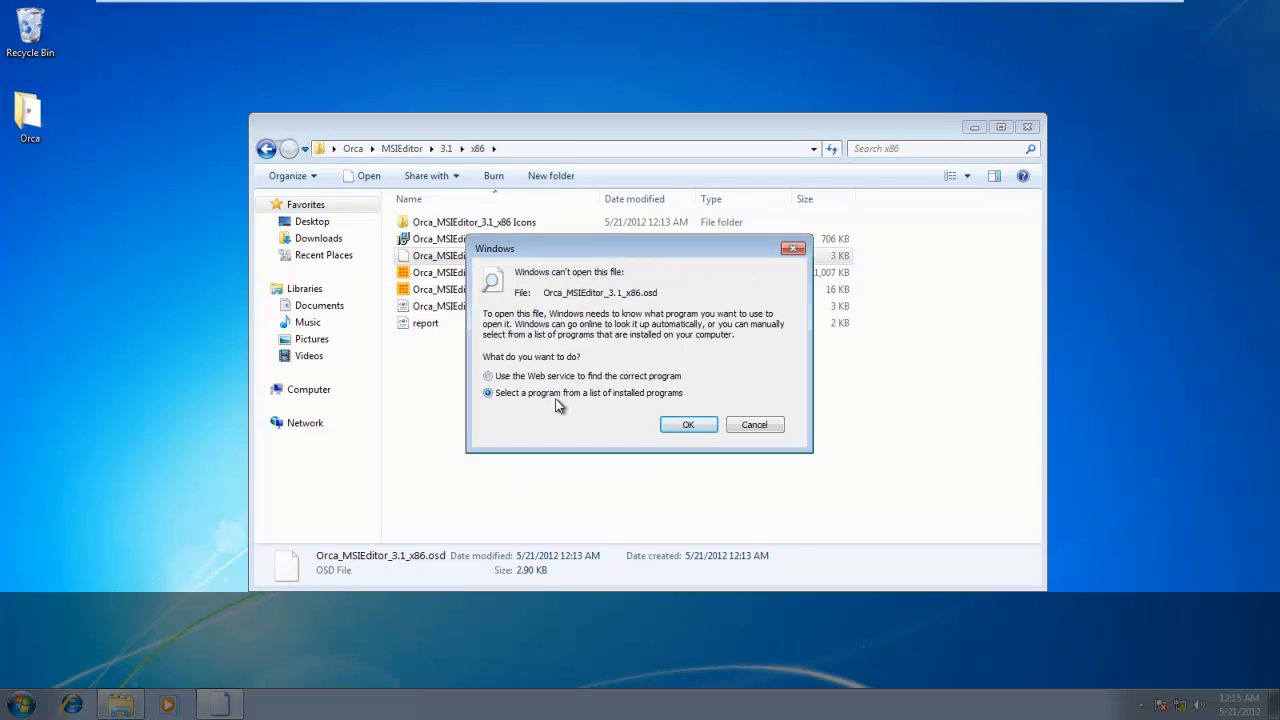
{"action": "left_click", "coordinate": [688, 425]}
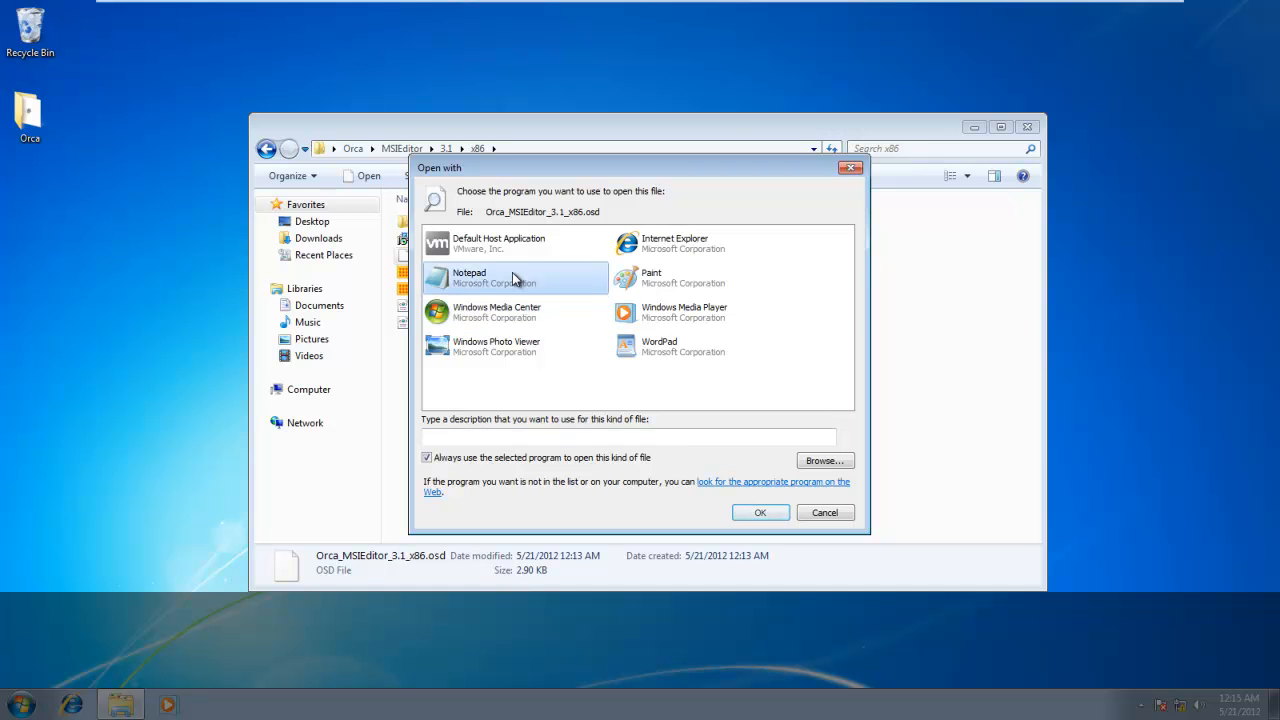
{"action": "double_click", "coordinate": [512, 272]}
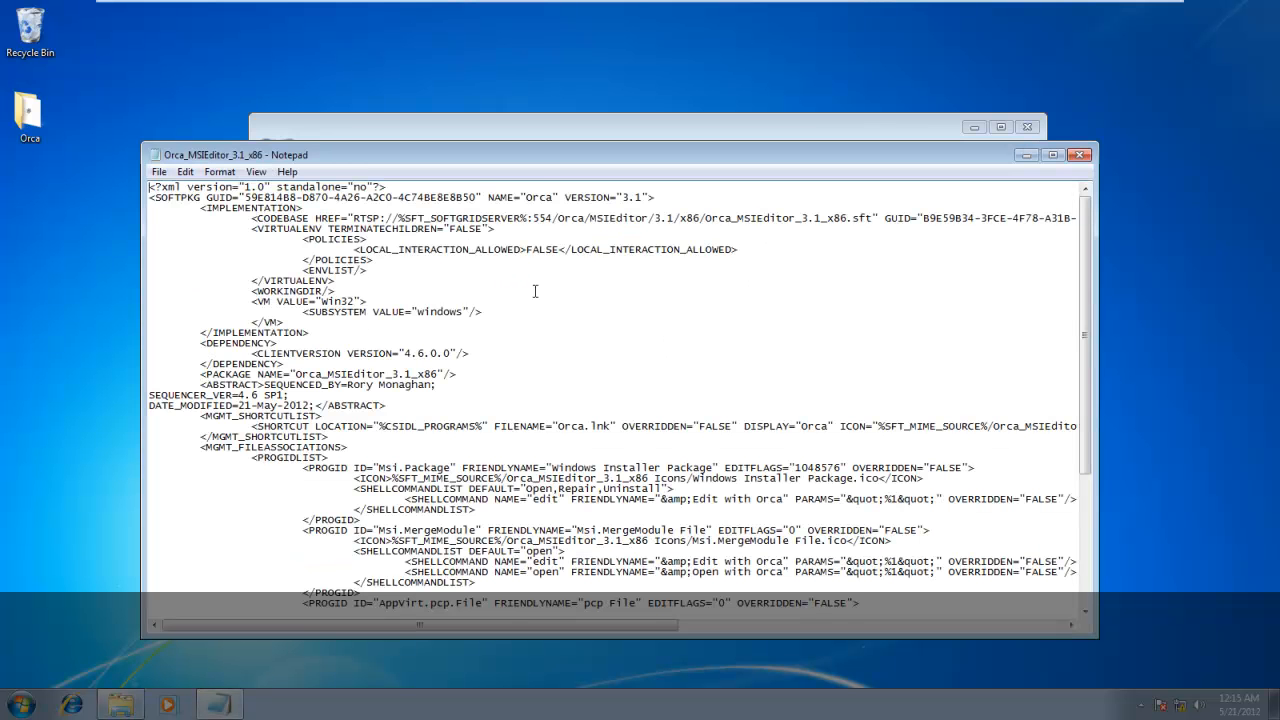
{"action": "left_click", "coordinate": [1052, 155]}
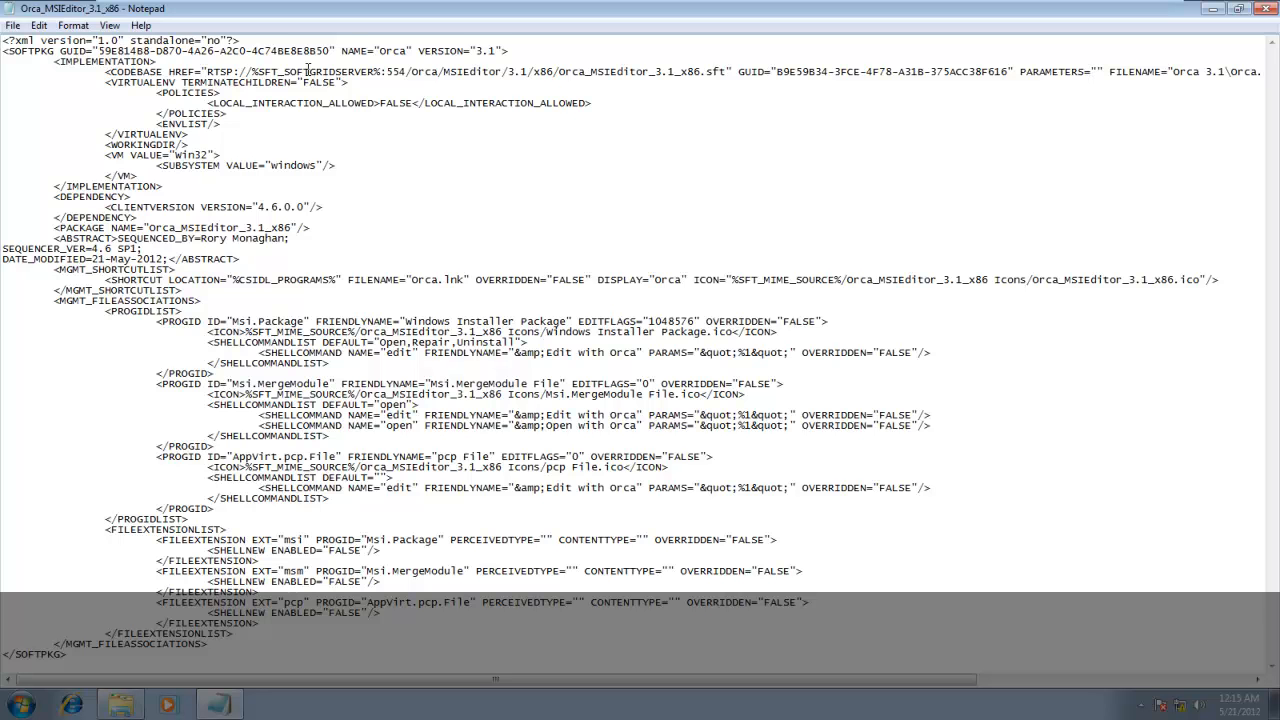
Examine the OSD file's CODEBASE HREF server address and the rest of its line, then close the file.
{"action": "left_click_drag", "start_coordinate": [308, 68], "coordinate": [401, 70]}
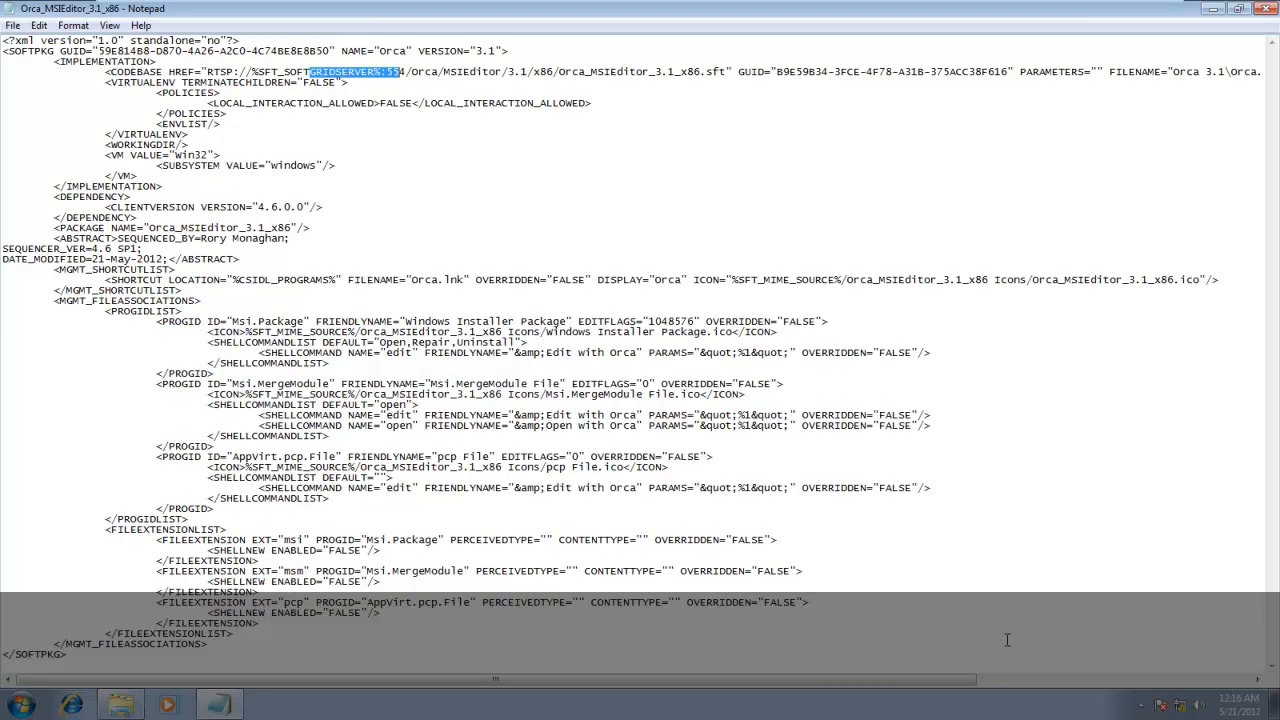
{"action": "left_click_drag", "start_coordinate": [884, 681], "coordinate": [1160, 693]}
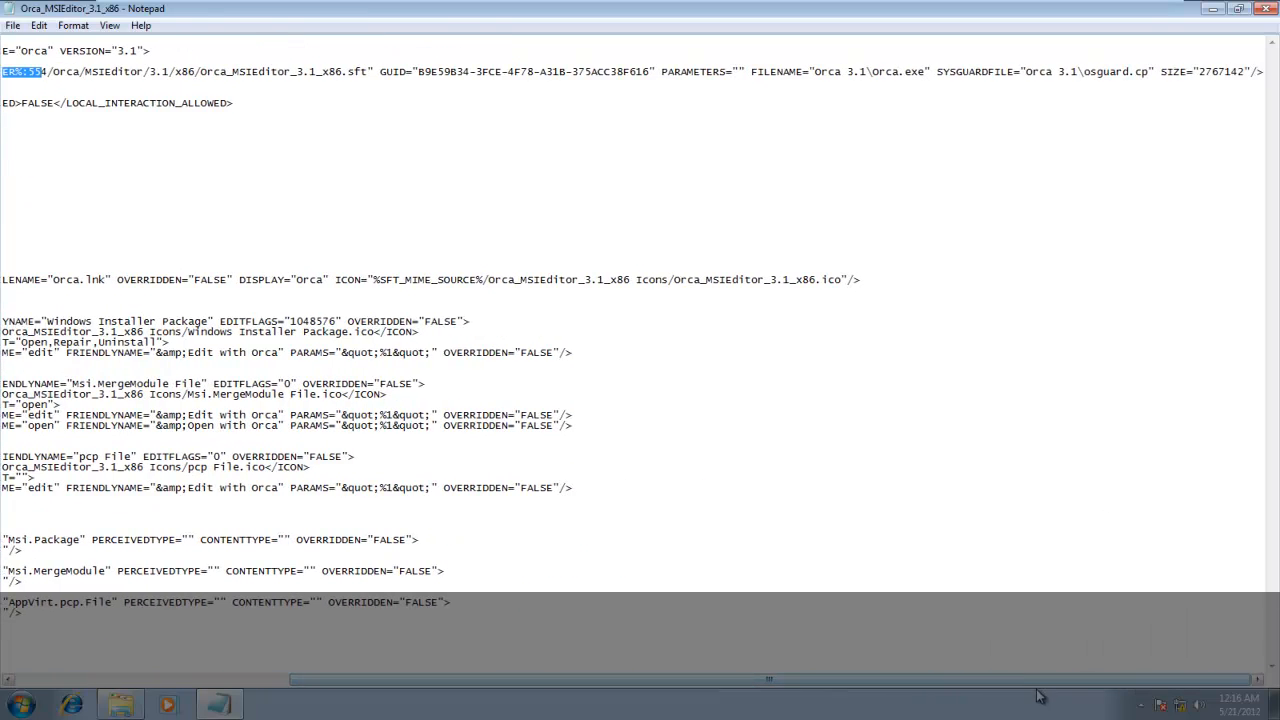
{"action": "left_click_drag", "start_coordinate": [1039, 684], "coordinate": [650, 663]}
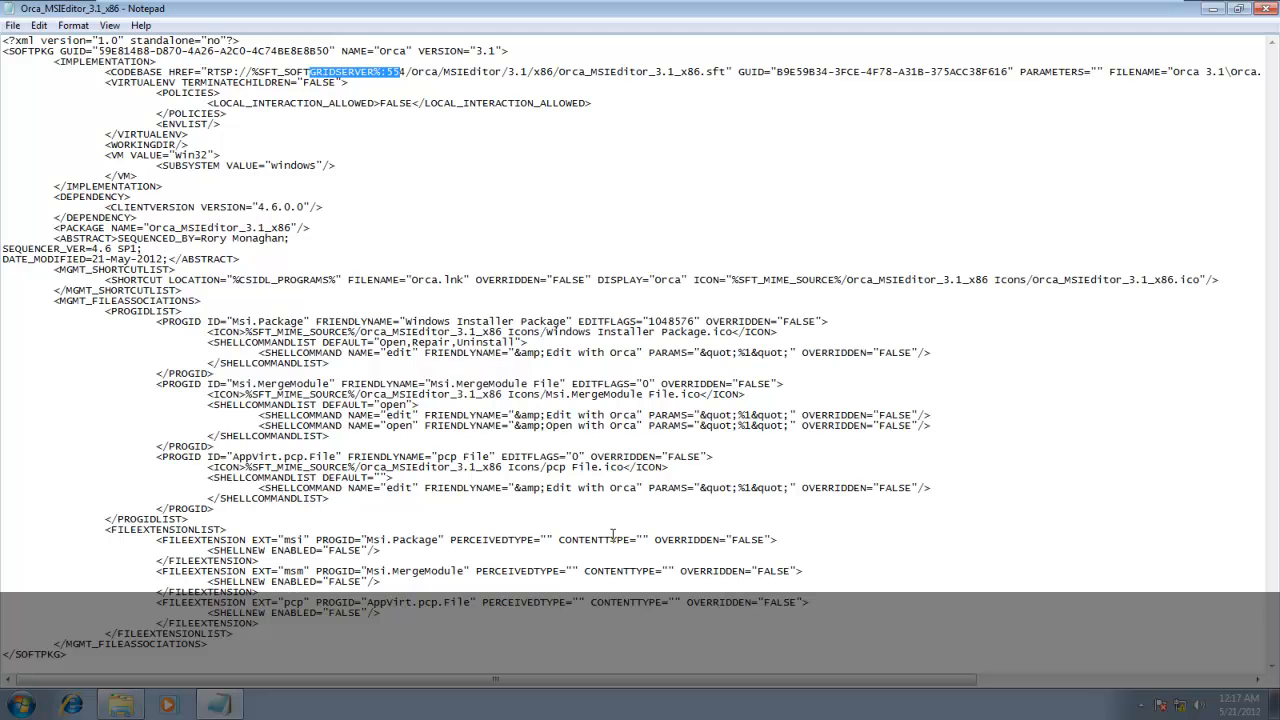
{"action": "left_click", "coordinate": [840, 473]}
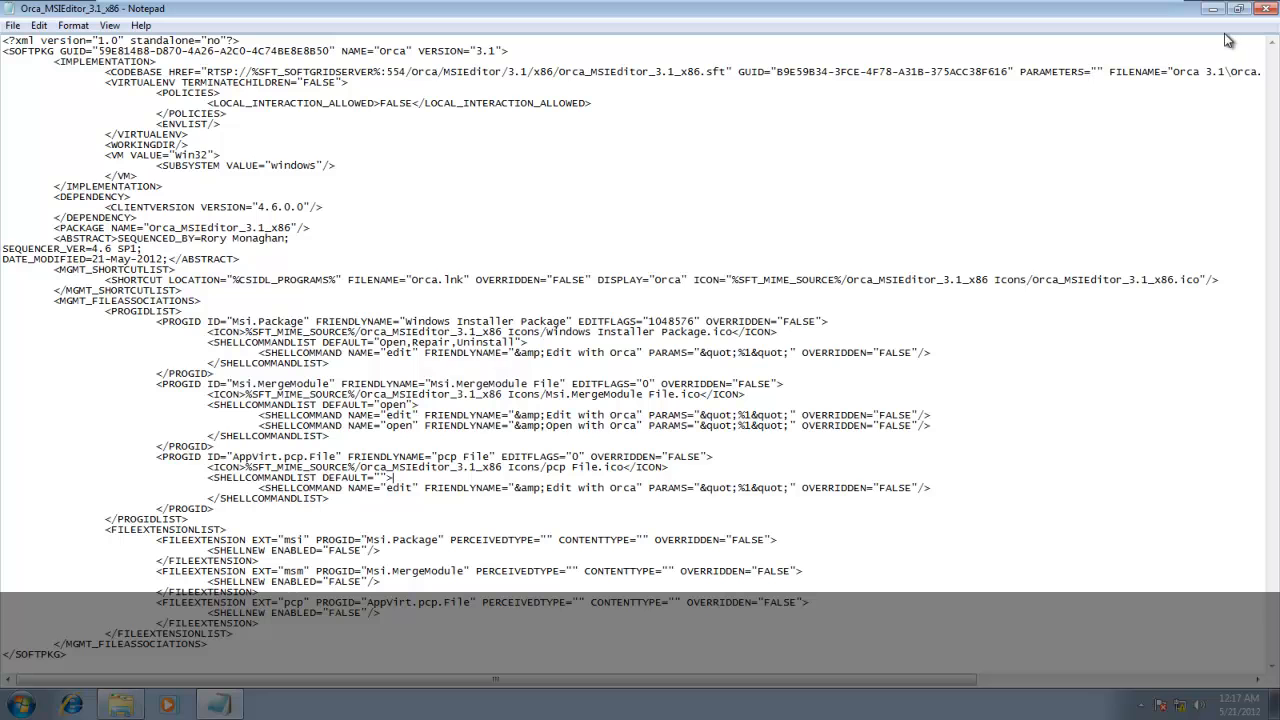
{"action": "left_click", "coordinate": [1273, 9]}
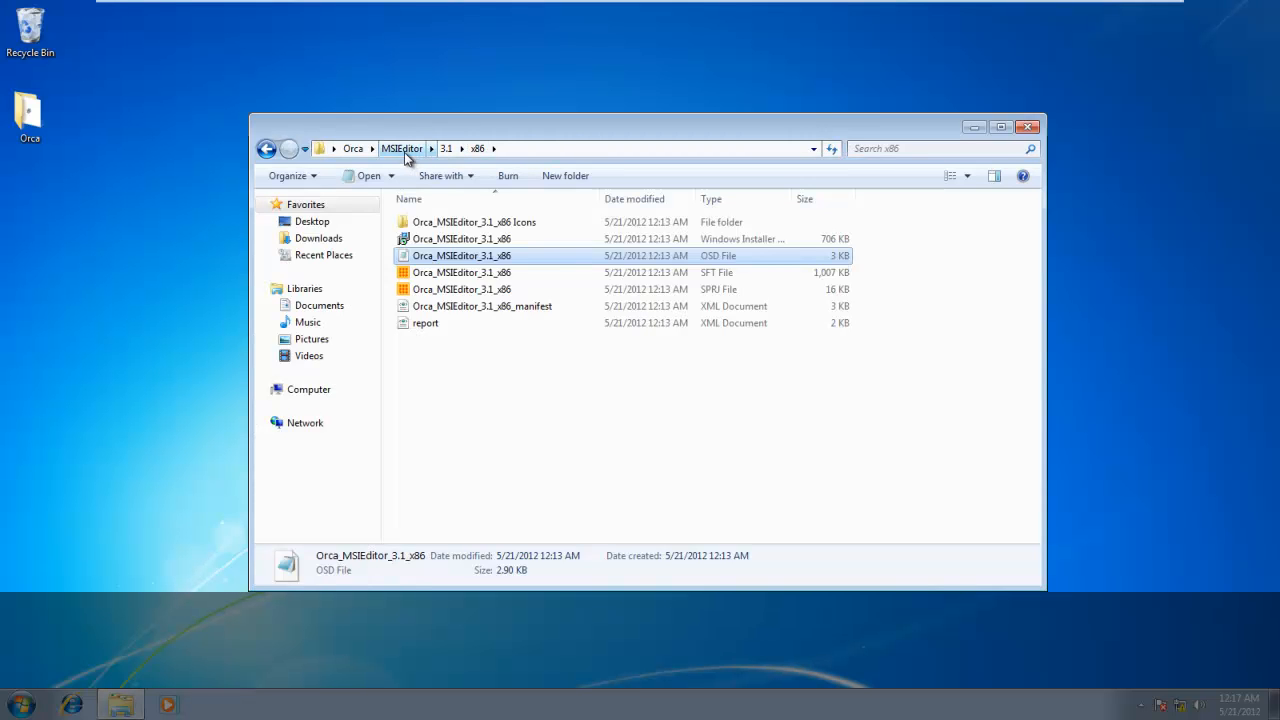
Return to the Orca folder, and open the content share of the network server WIN-TKIVDCVHI0M.
{"action": "left_click", "coordinate": [353, 148]}
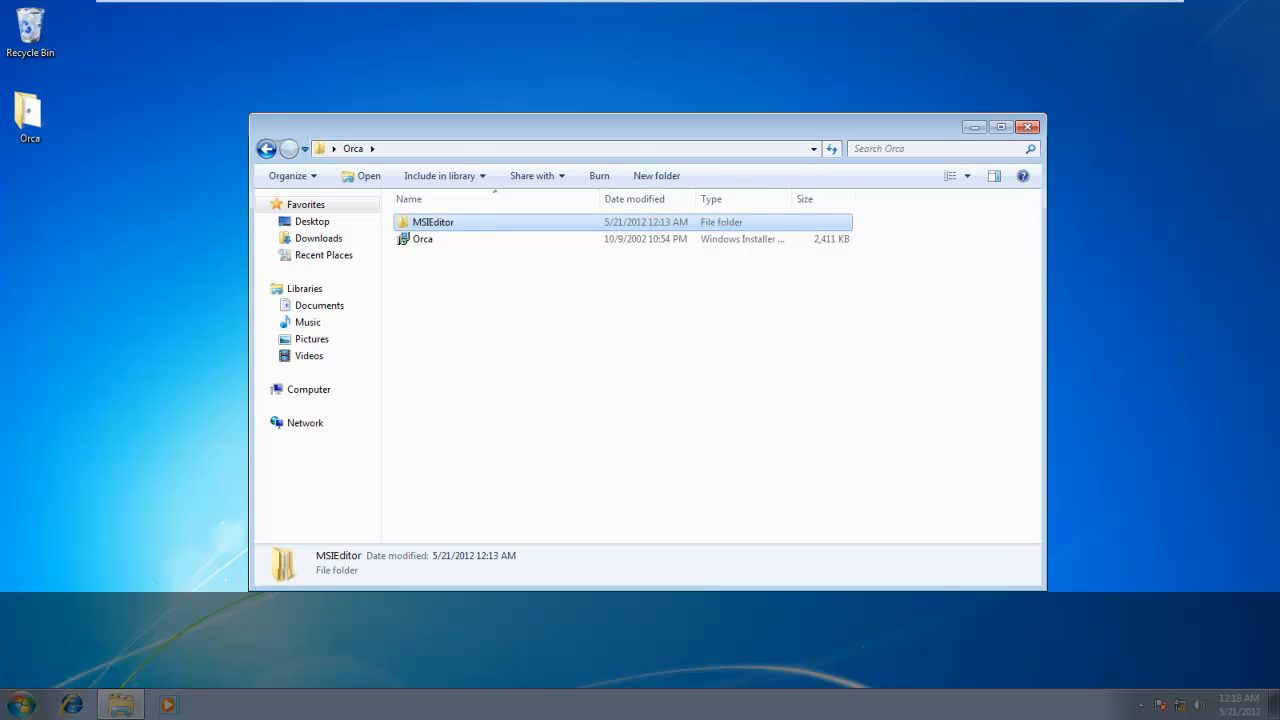
{"action": "left_click", "coordinate": [21, 704]}
{"action": "type", "text": "run"}
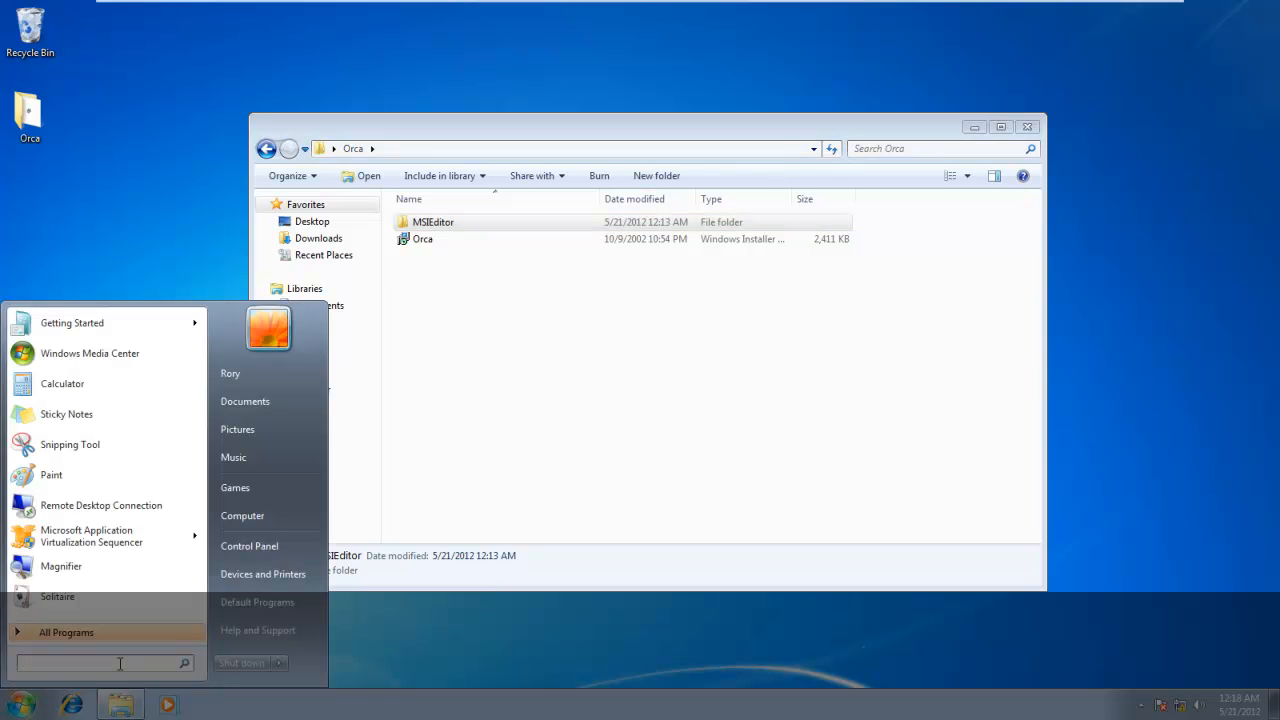
{"action": "key", "text": "Return"}
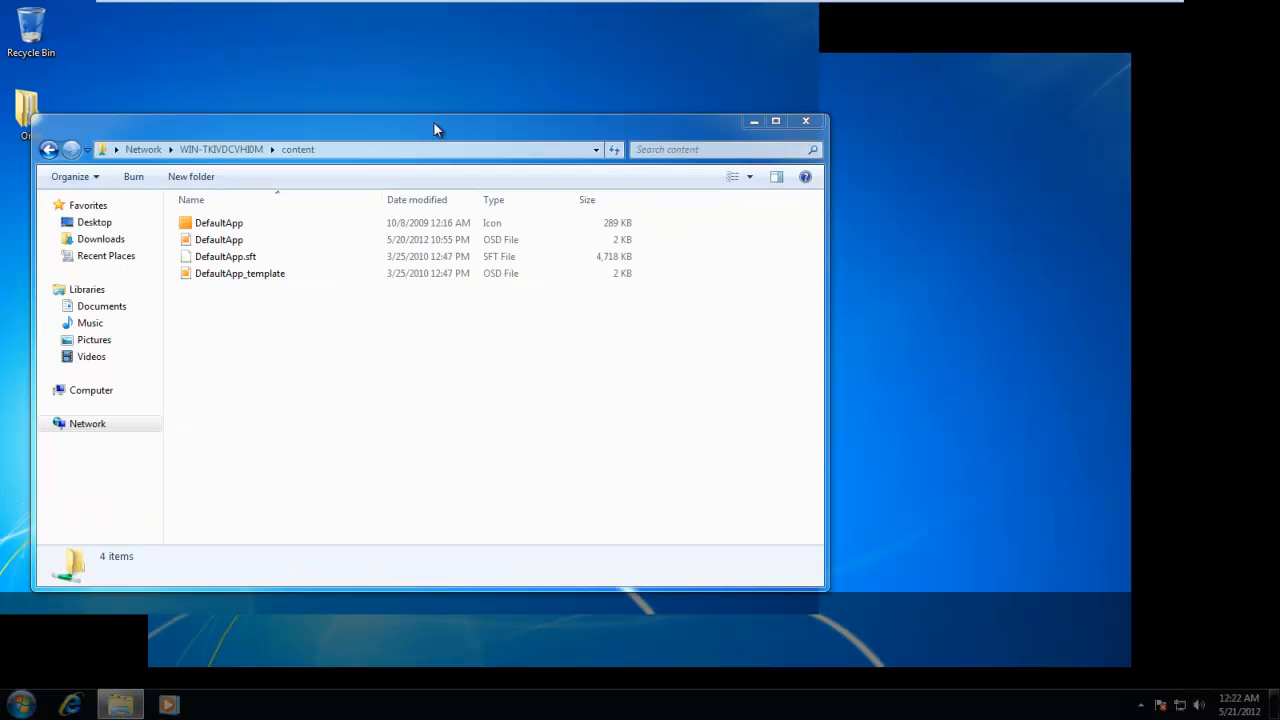
{"action": "left_click_drag", "start_coordinate": [428, 124], "coordinate": [594, 111]}
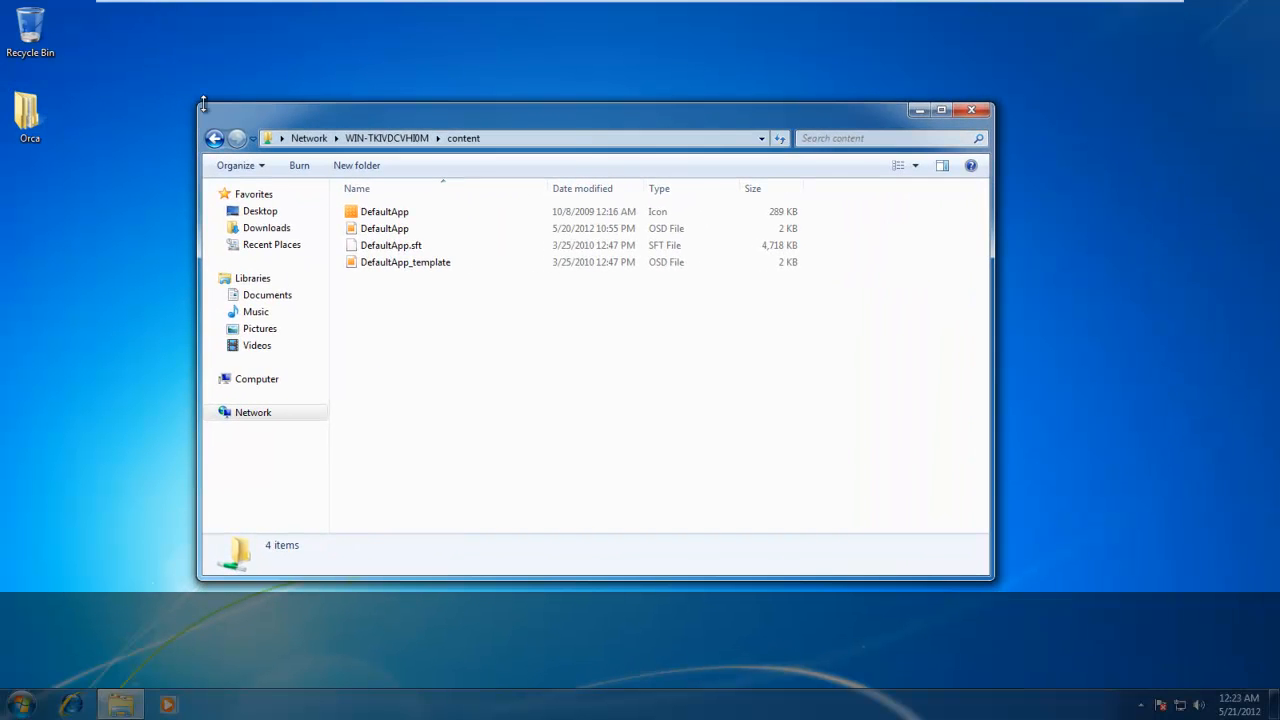
Copy the Orca folder from the desktop into the server's content share.
{"action": "left_click", "coordinate": [35, 124]}
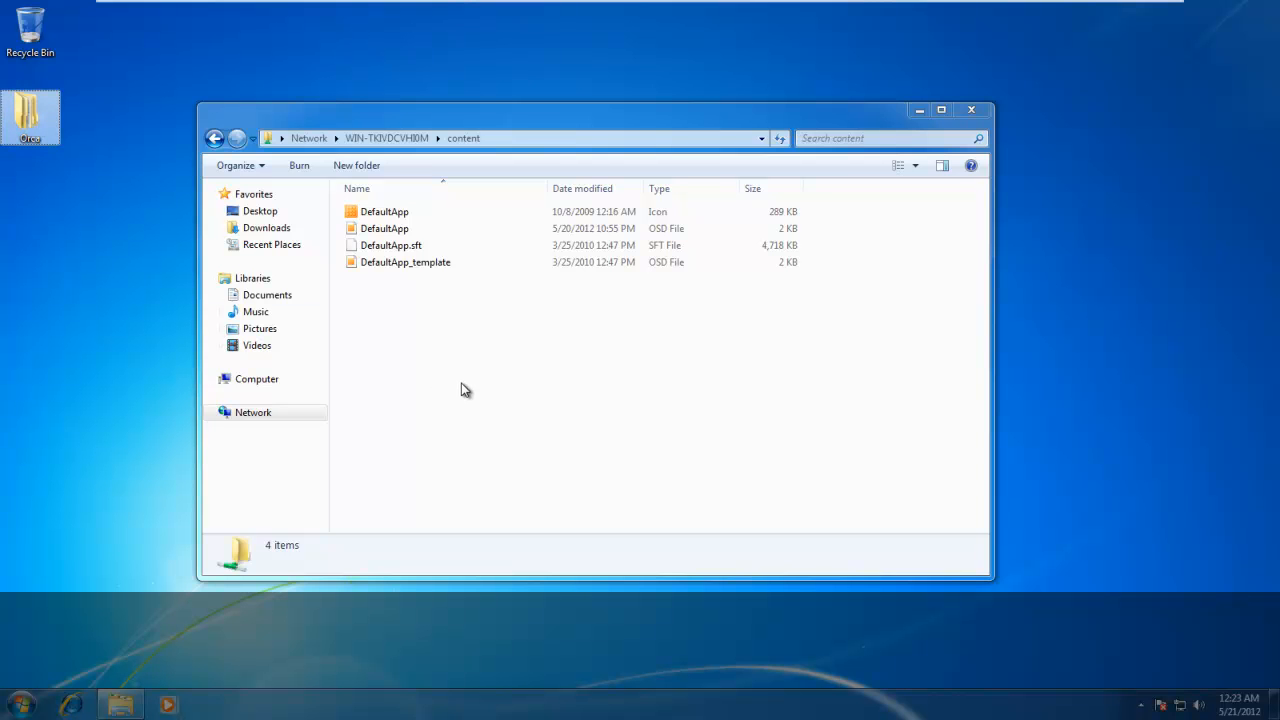
{"action": "key", "text": "ctrl+v"}
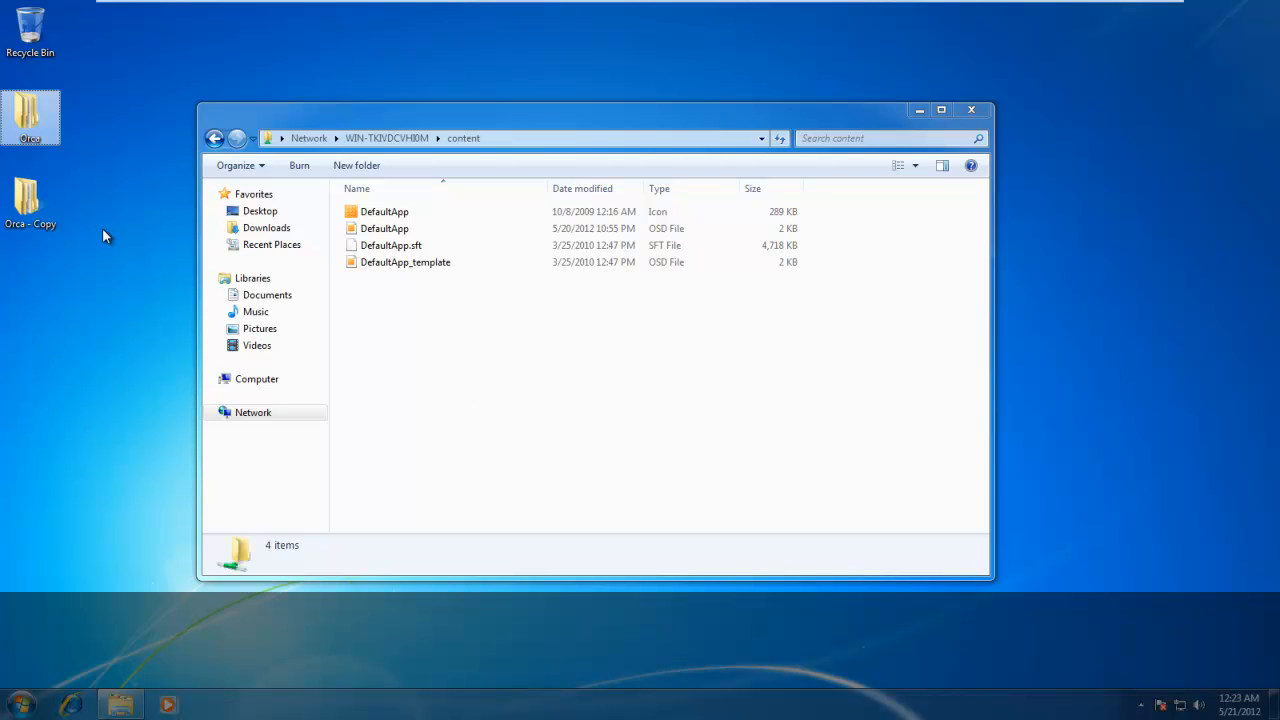
{"action": "left_click_drag", "start_coordinate": [30, 115], "coordinate": [480, 424]}
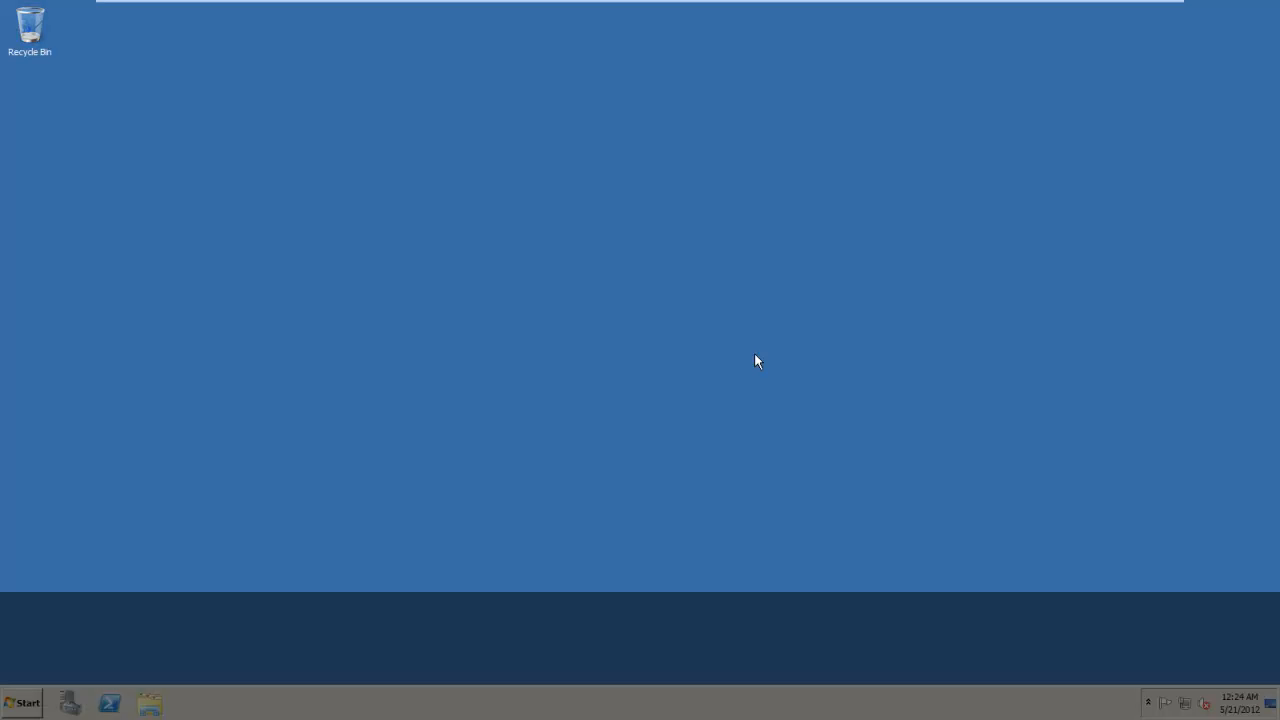
{"action": "left_click", "coordinate": [13, 712]}
{"action": "left_click", "coordinate": [224, 617]}
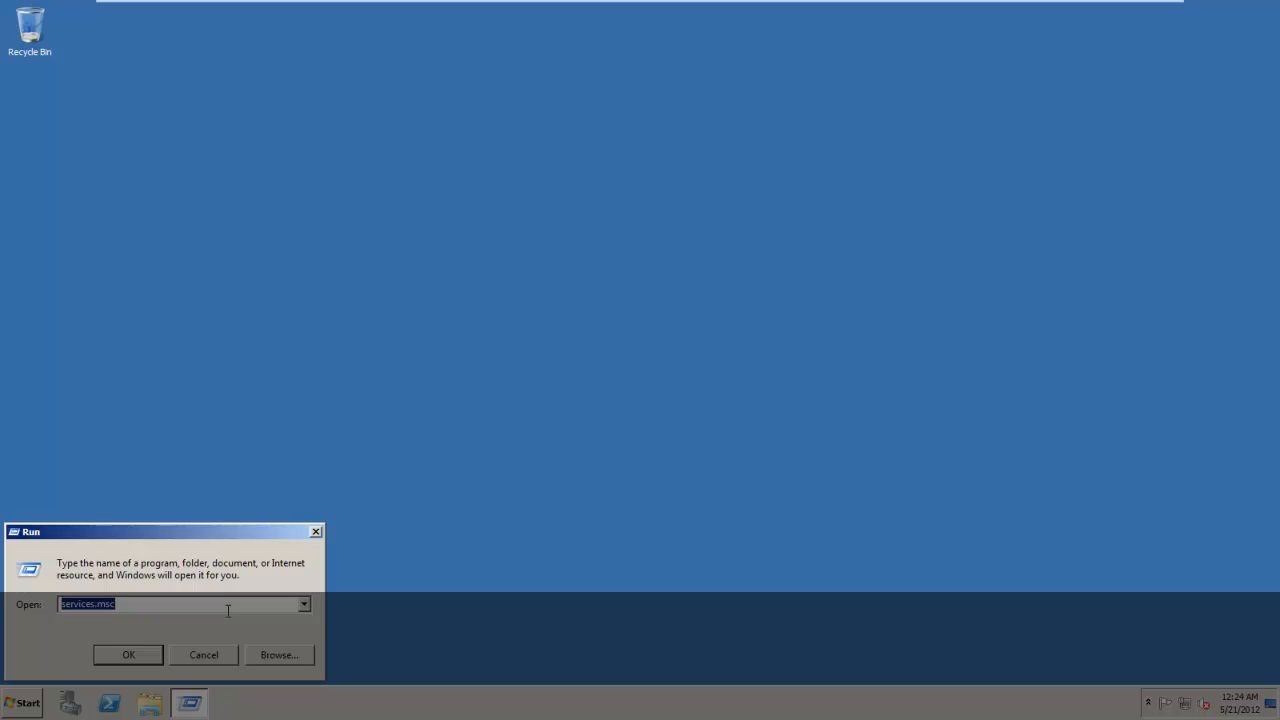
{"action": "key", "text": "BackSpace"}
{"action": "left_click", "coordinate": [316, 531]}
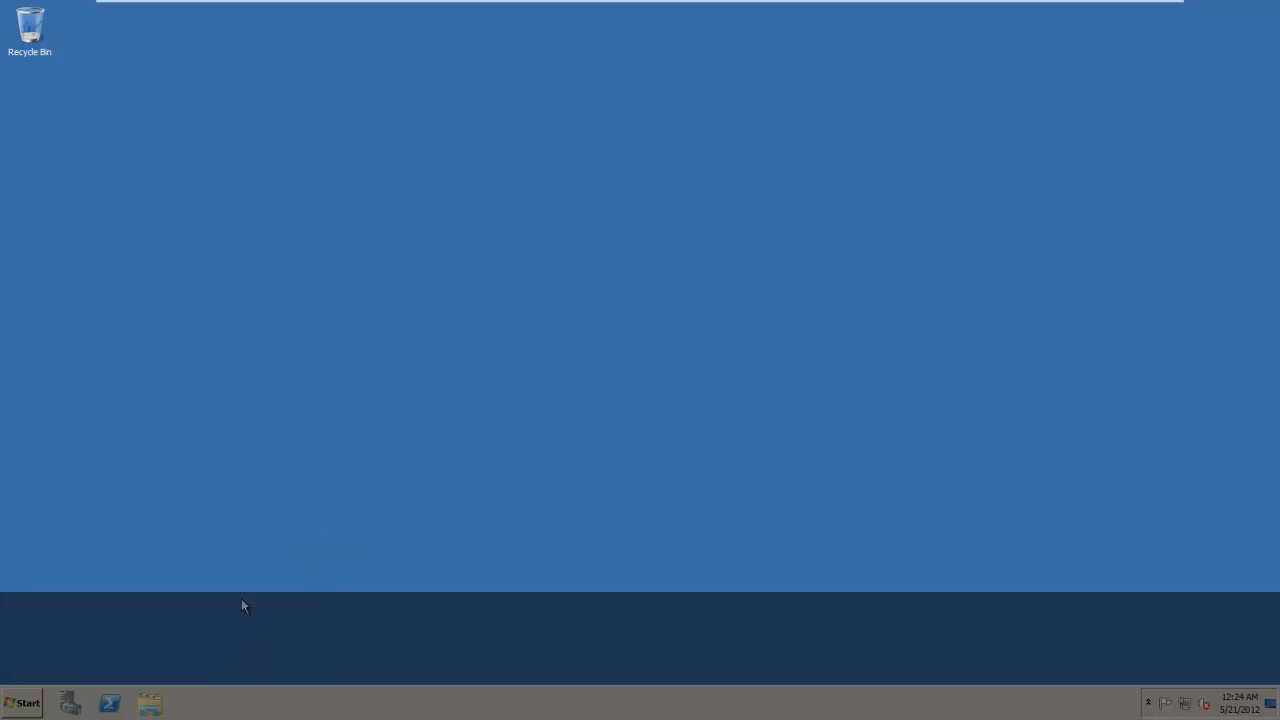
On the server, open the content folder under Program Files (x86)\Microsoft System Center App Virt Management Server\App Virt Management Server on drive C.
{"action": "left_click", "coordinate": [24, 703]}
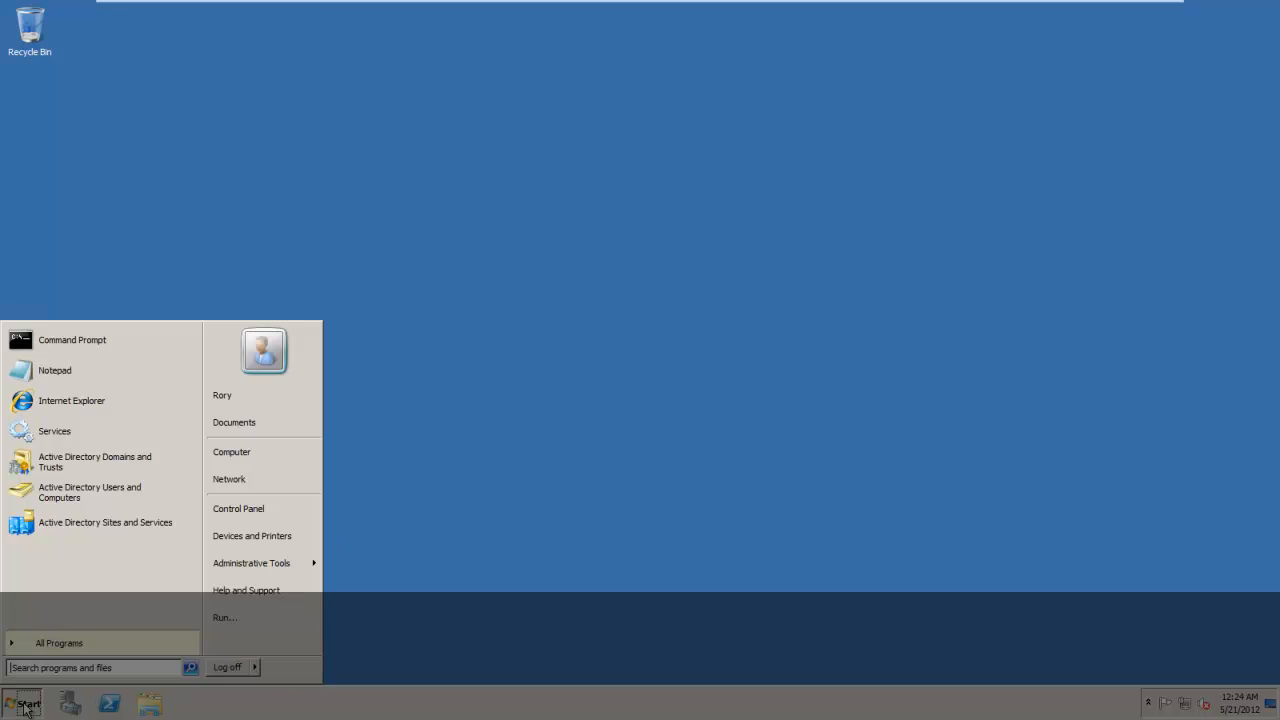
{"action": "left_click", "coordinate": [283, 455]}
{"action": "double_click", "coordinate": [493, 250]}
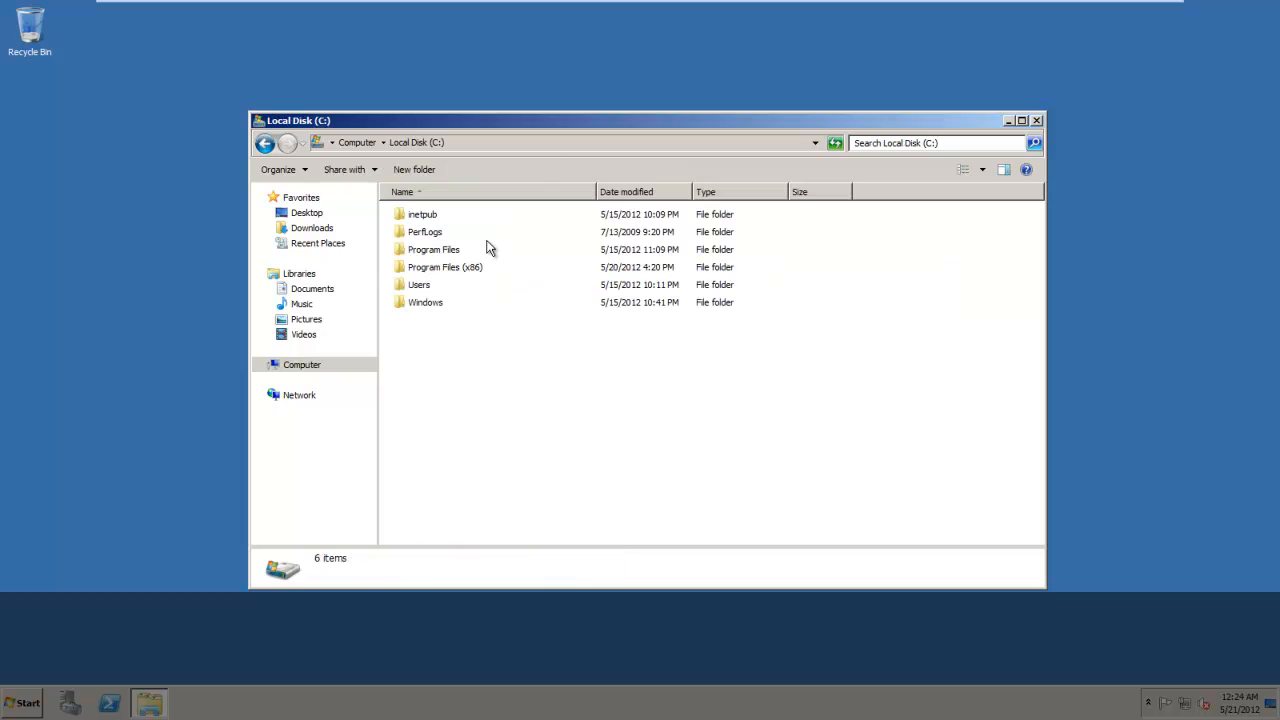
{"action": "double_click", "coordinate": [445, 267]}
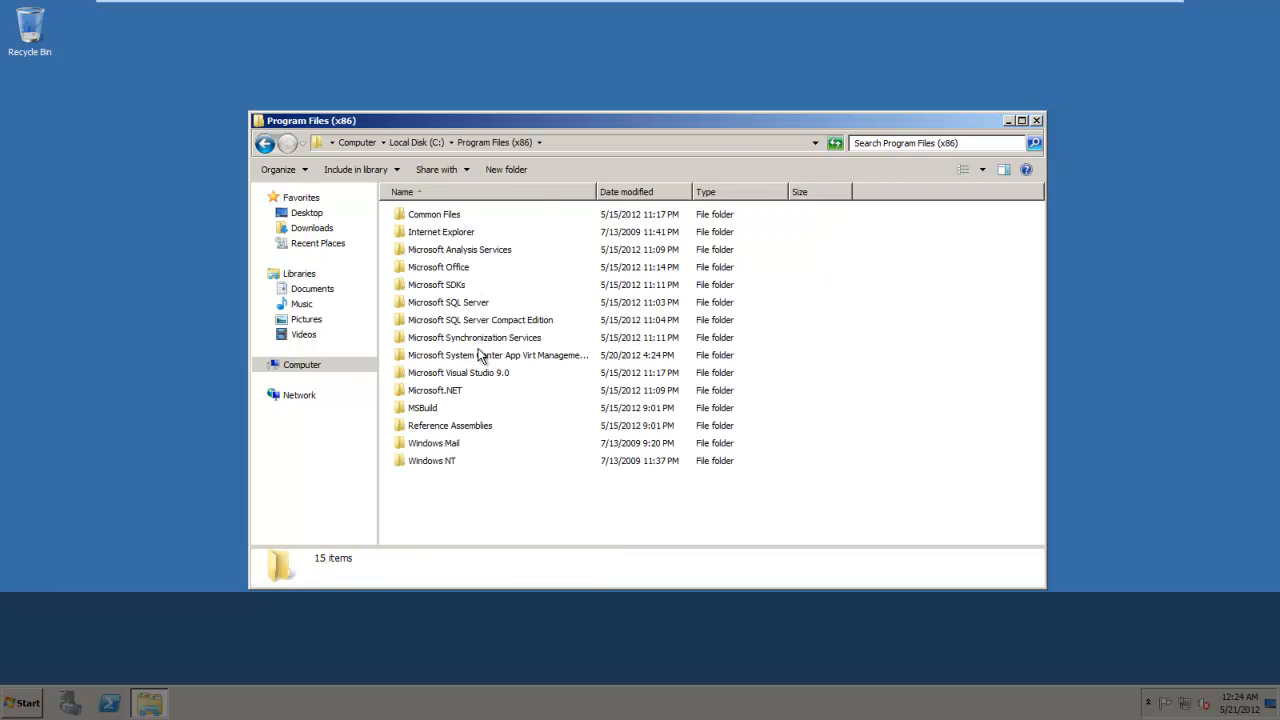
{"action": "double_click", "coordinate": [480, 357]}
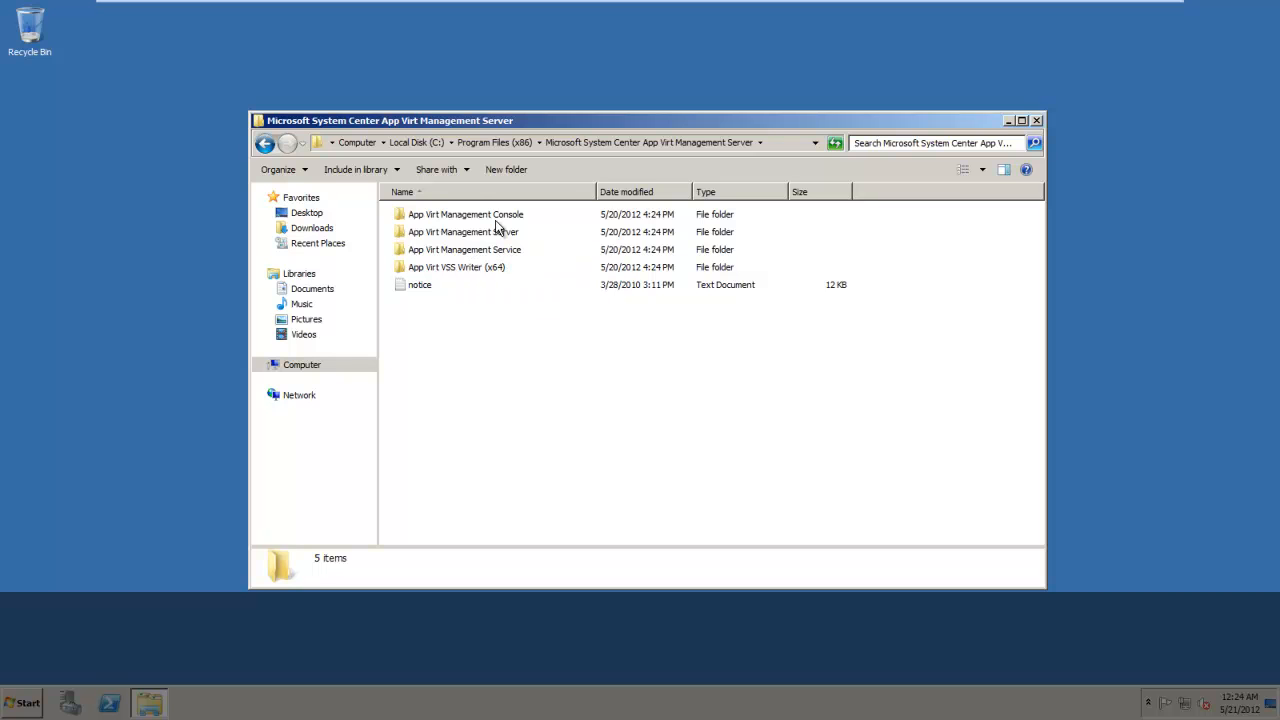
{"action": "double_click", "coordinate": [491, 231]}
{"action": "double_click", "coordinate": [432, 251]}
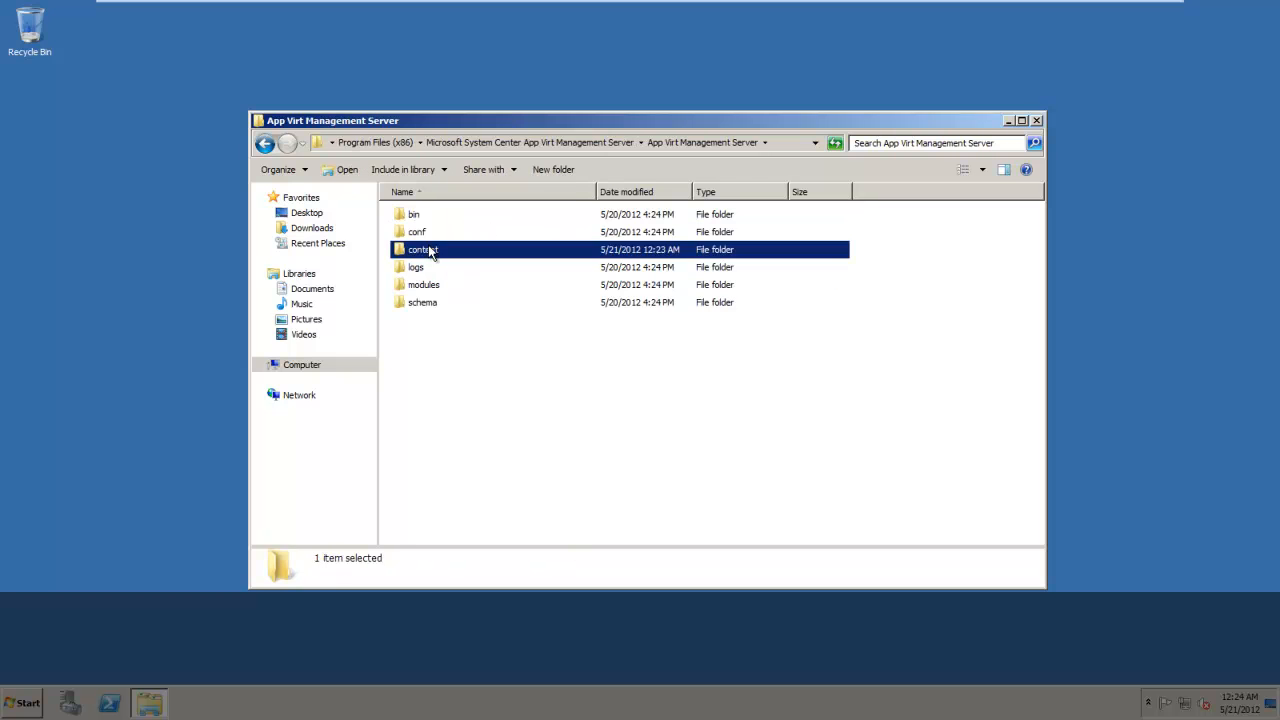
Delete the four default files DefaultApp icon, DefaultApp.osd, DefaultApp.sft and DefaultApp_template.osd from the content folder, keeping the Orca folder.
{"action": "left_click", "coordinate": [426, 236]}
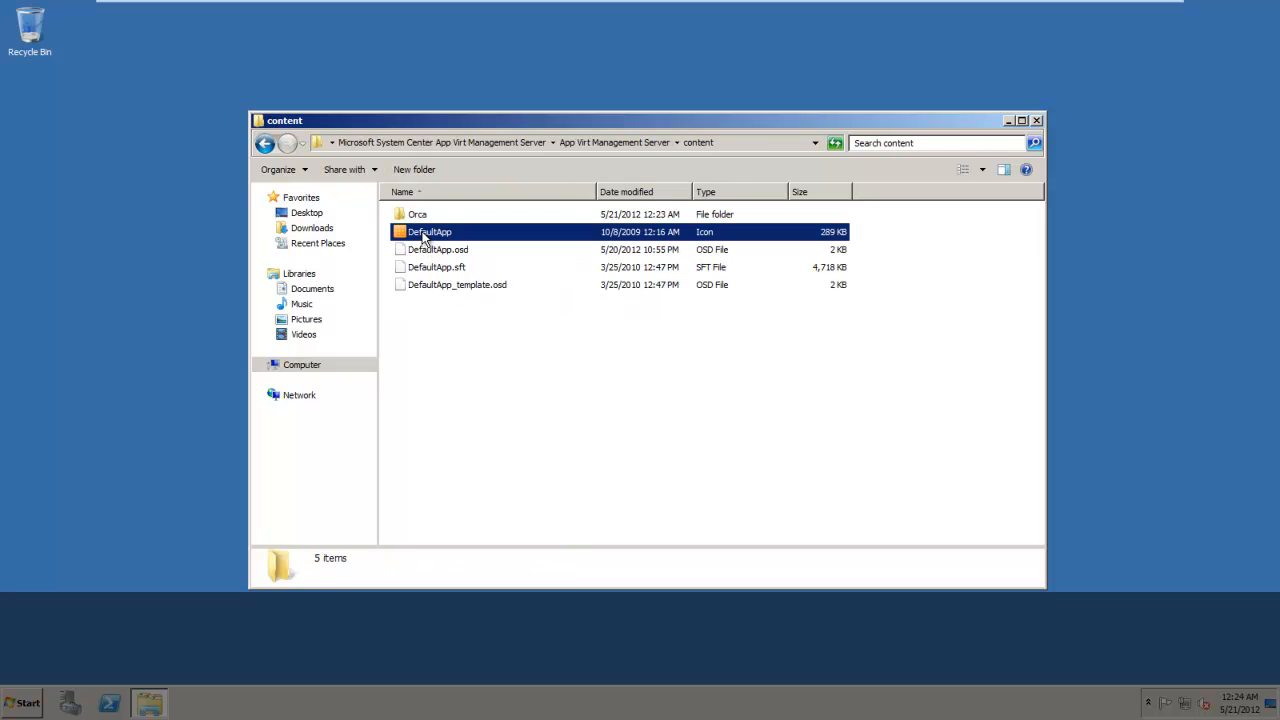
{"action": "key", "text": "shift+Down"}
{"action": "key", "text": "shift+Down"}
{"action": "key", "text": "shift+Down"}
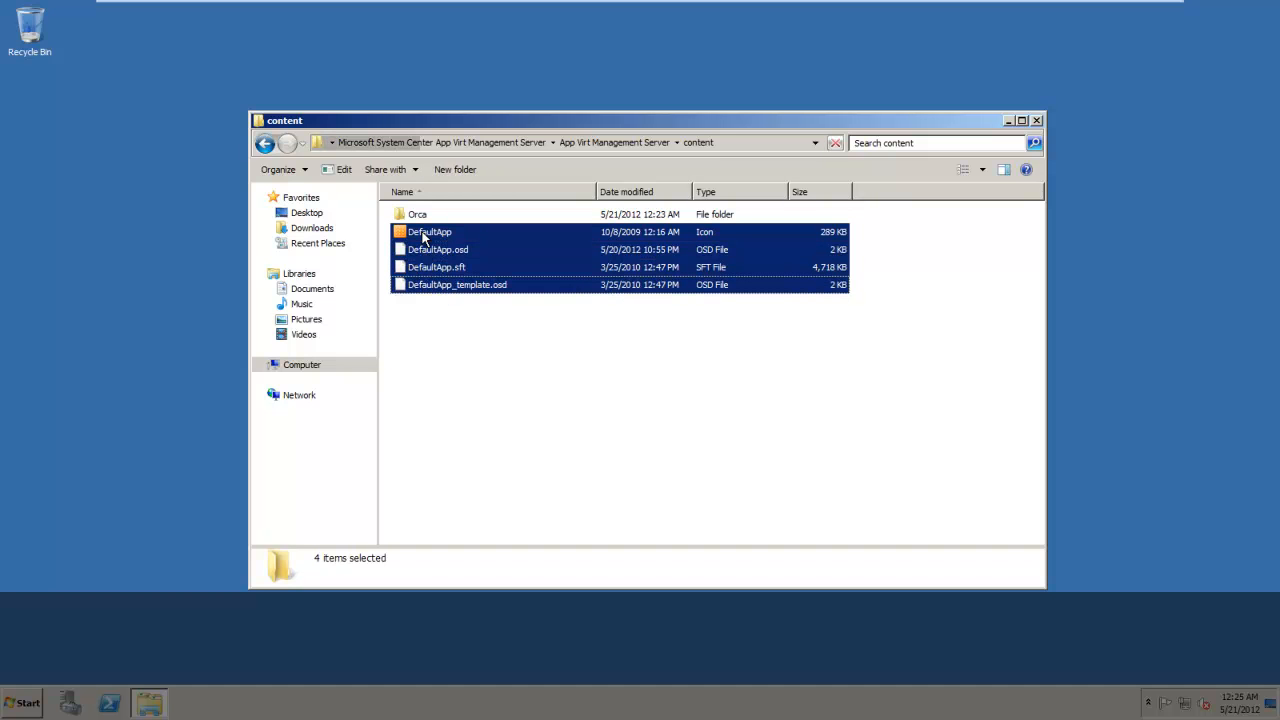
{"action": "key", "text": "Delete"}
{"action": "key", "text": "Return"}
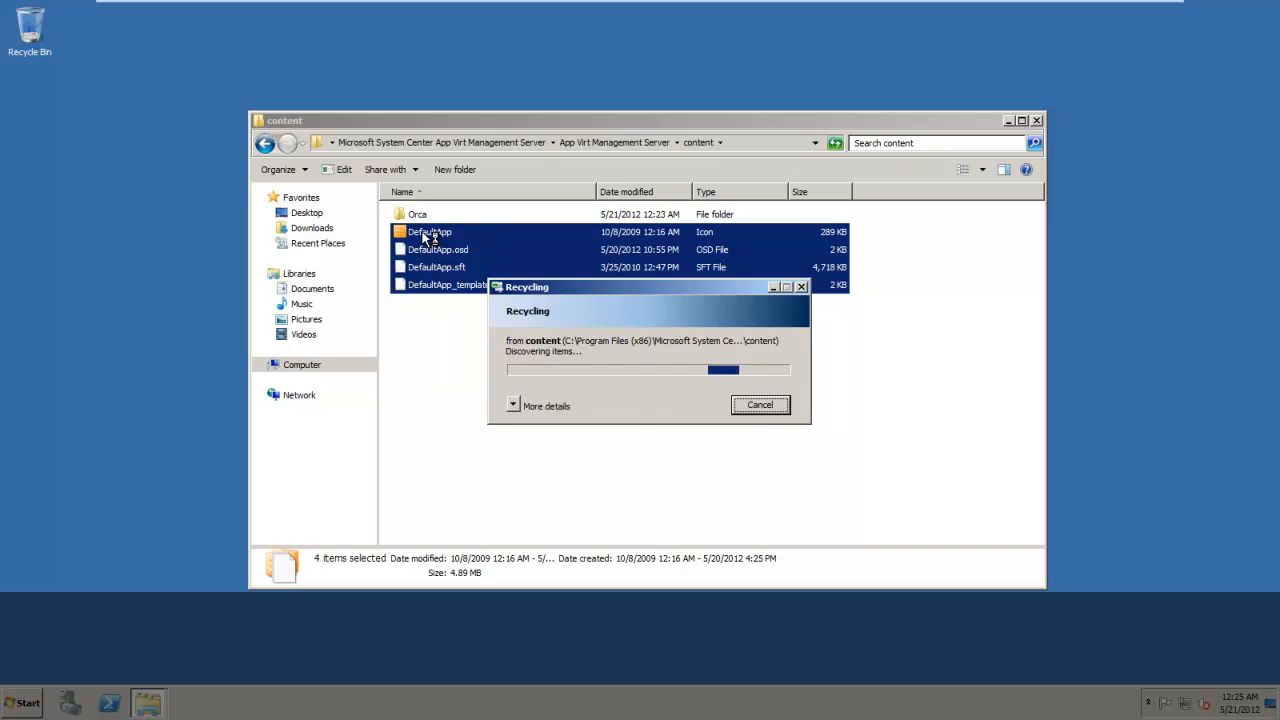
Empty the Recycle Bin on the server, permanently deleting its items.
{"action": "left_click", "coordinate": [14, 36]}
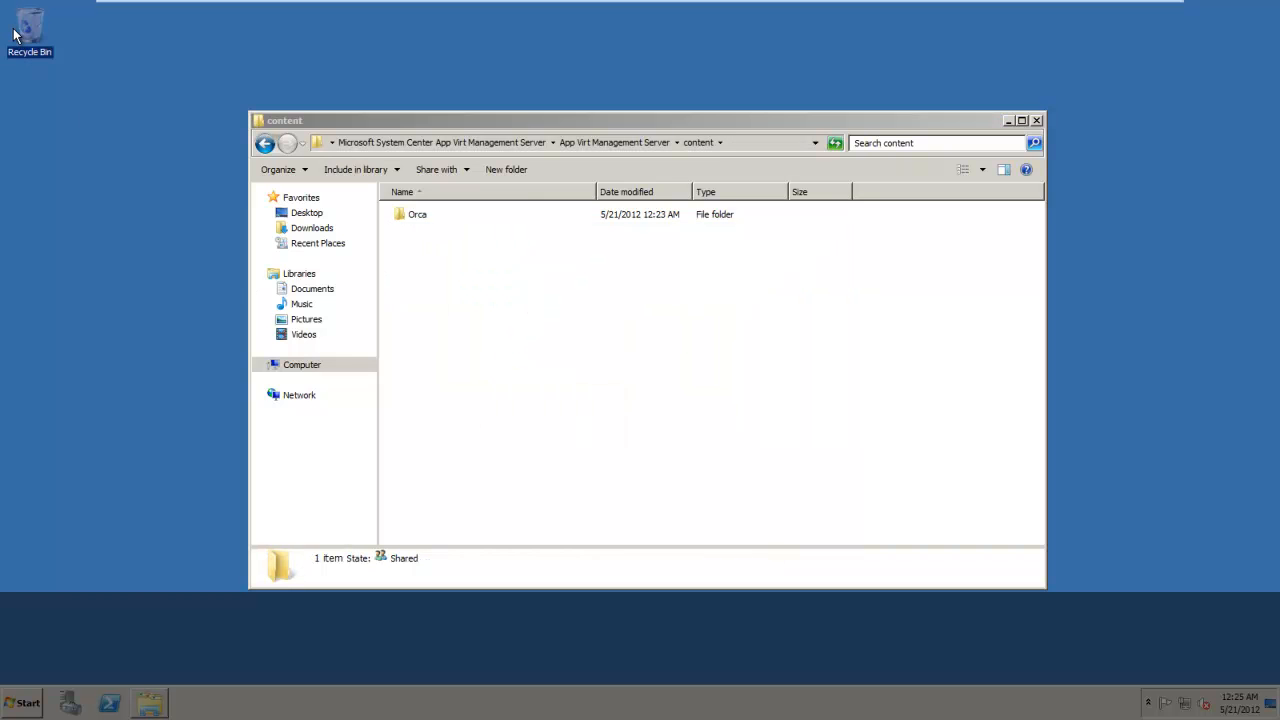
{"action": "right_click", "coordinate": [14, 36]}
{"action": "left_click", "coordinate": [100, 50]}
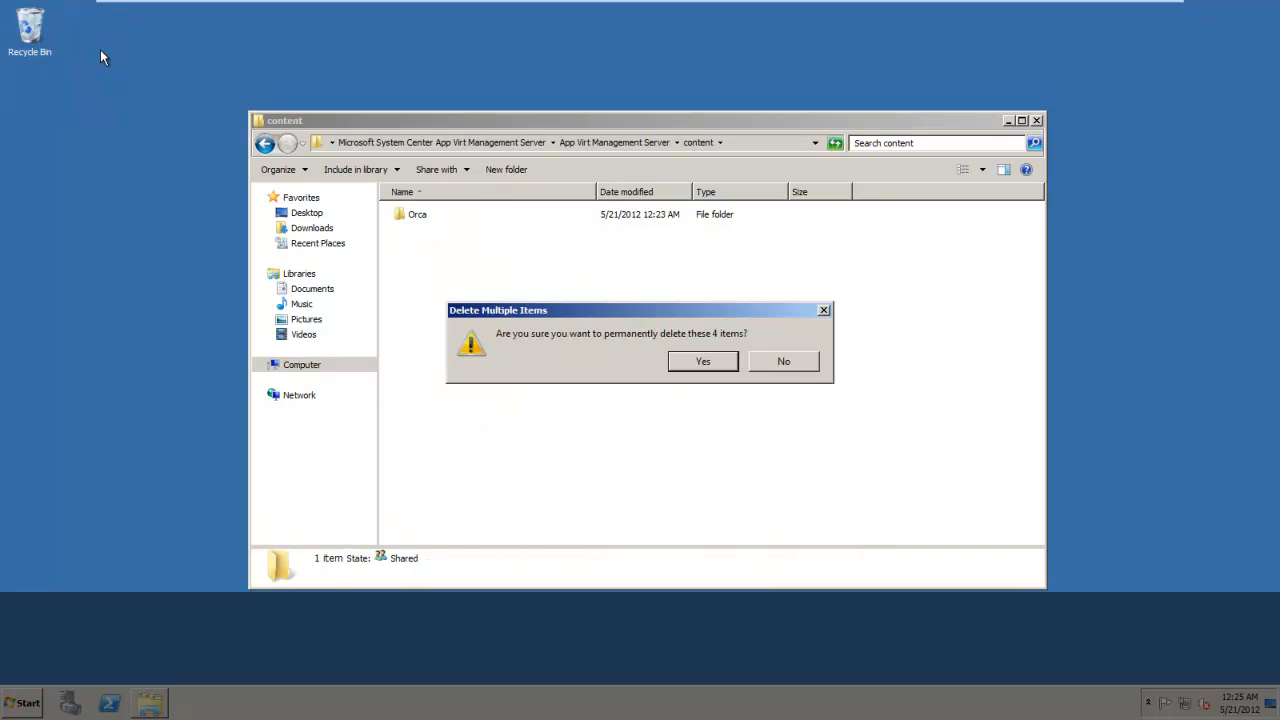
{"action": "left_click", "coordinate": [697, 354]}
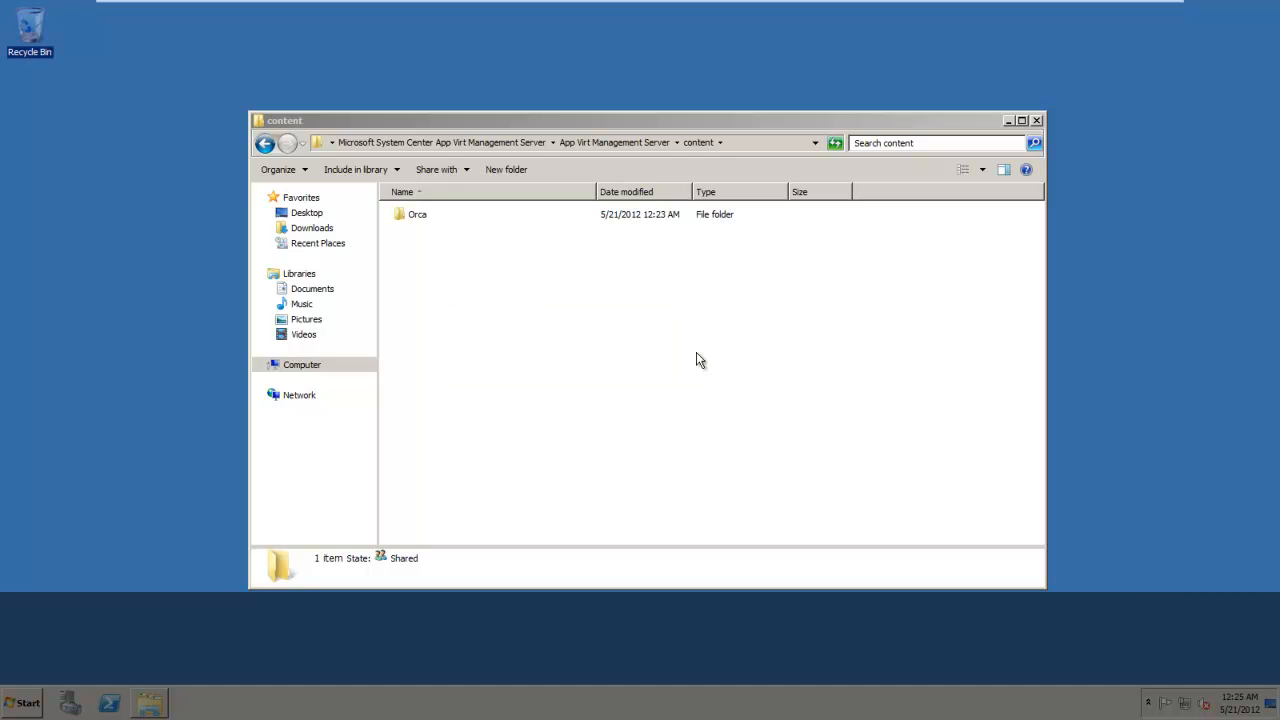
{"action": "left_click", "coordinate": [681, 362]}
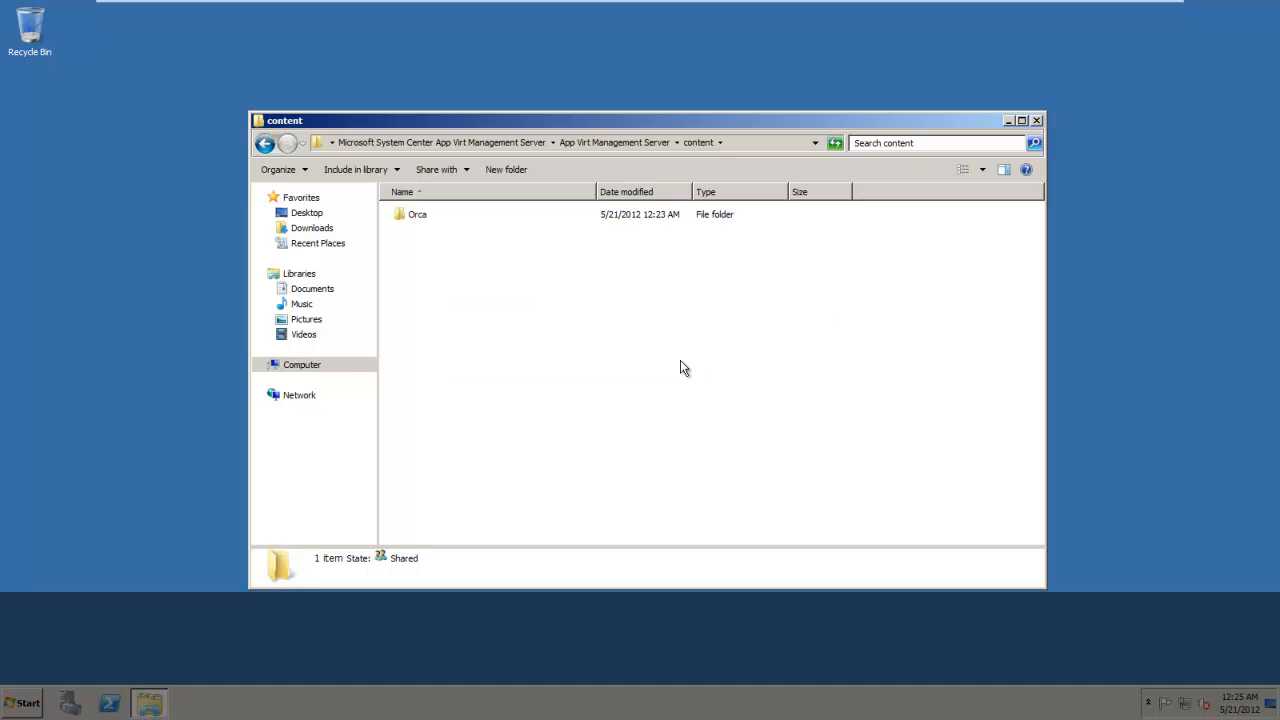
Start the Application Virtualization Management Console from the administrative tools and allow it to make changes to the computer.
{"action": "left_click", "coordinate": [28, 703]}
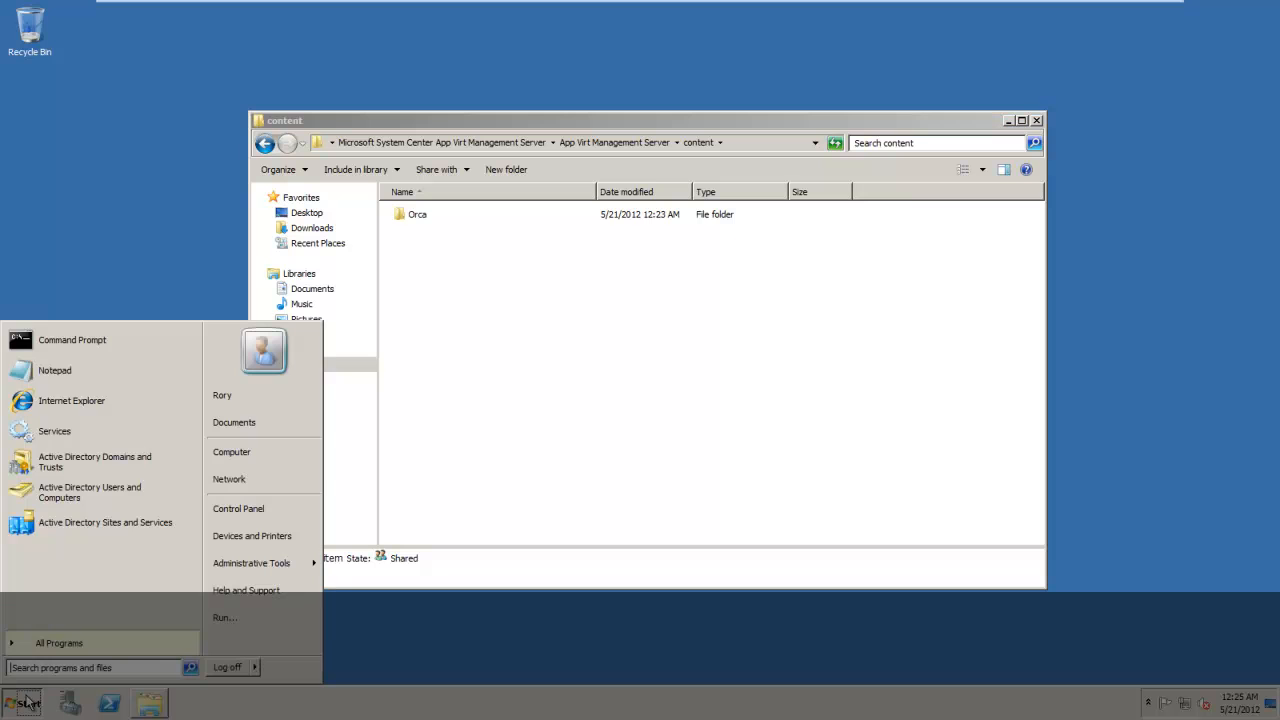
{"action": "left_click", "coordinate": [50, 643]}
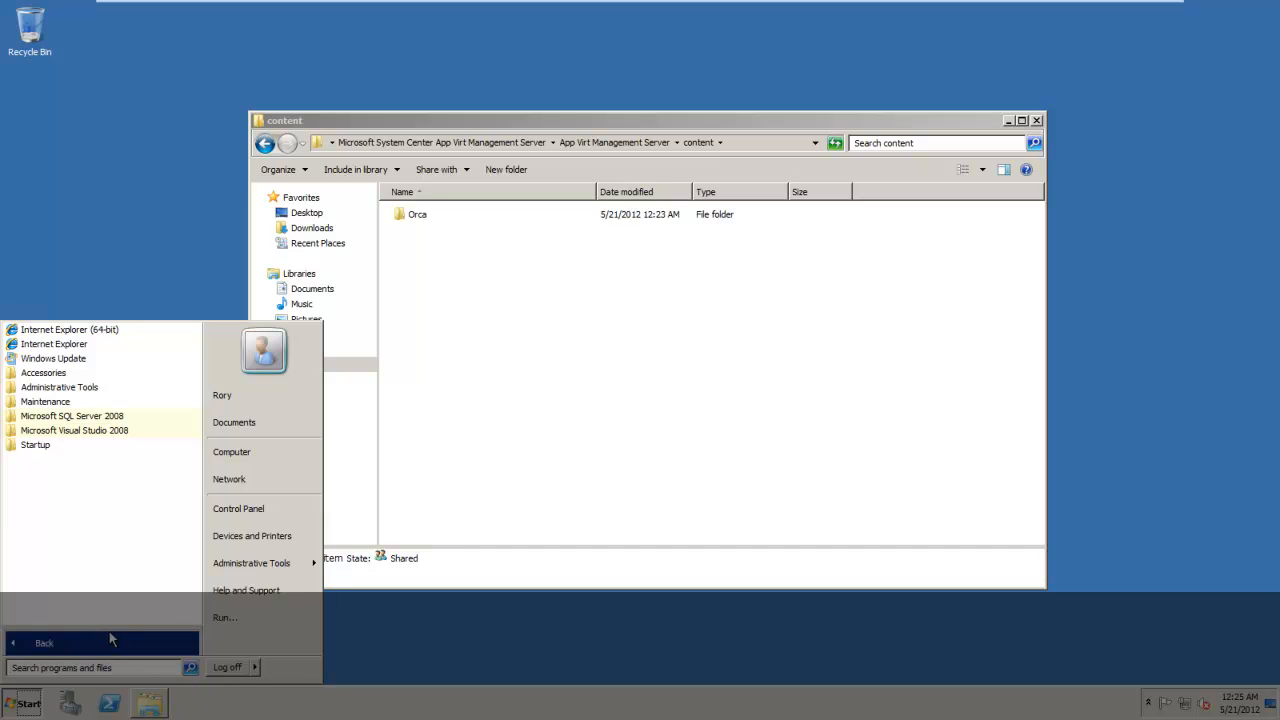
{"action": "mouse_move", "coordinate": [290, 565]}
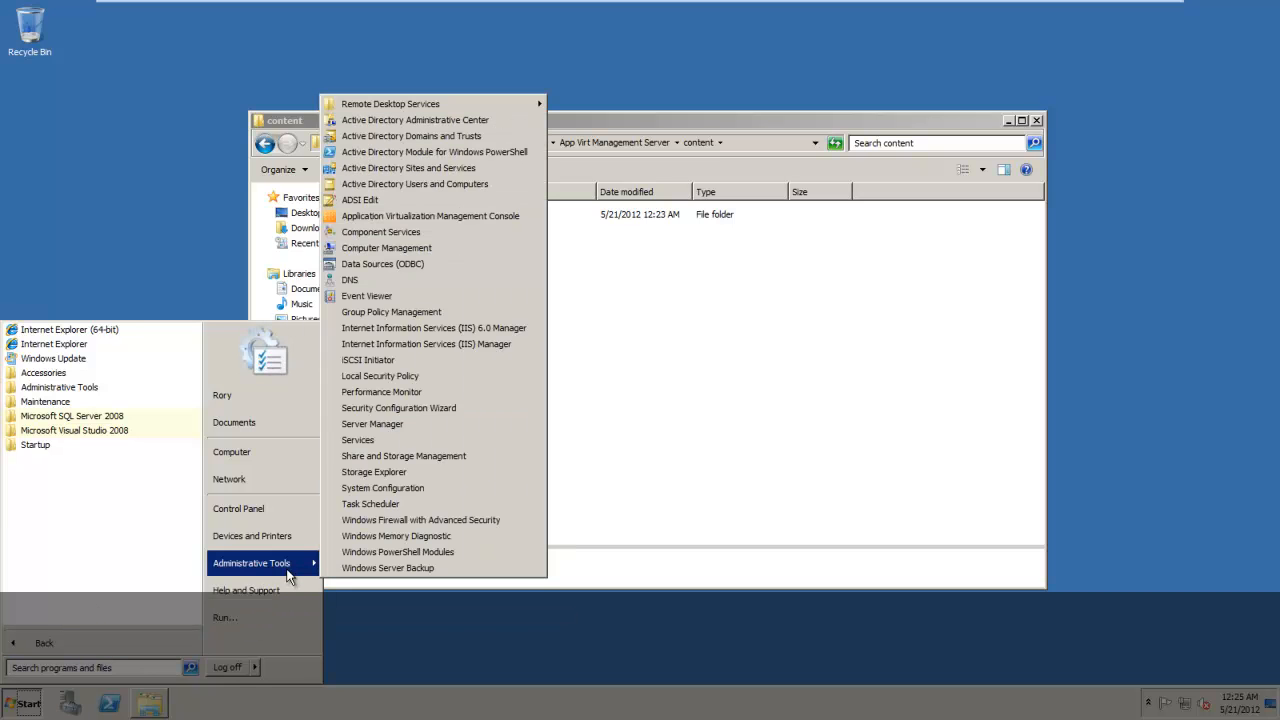
{"action": "left_click", "coordinate": [484, 216]}
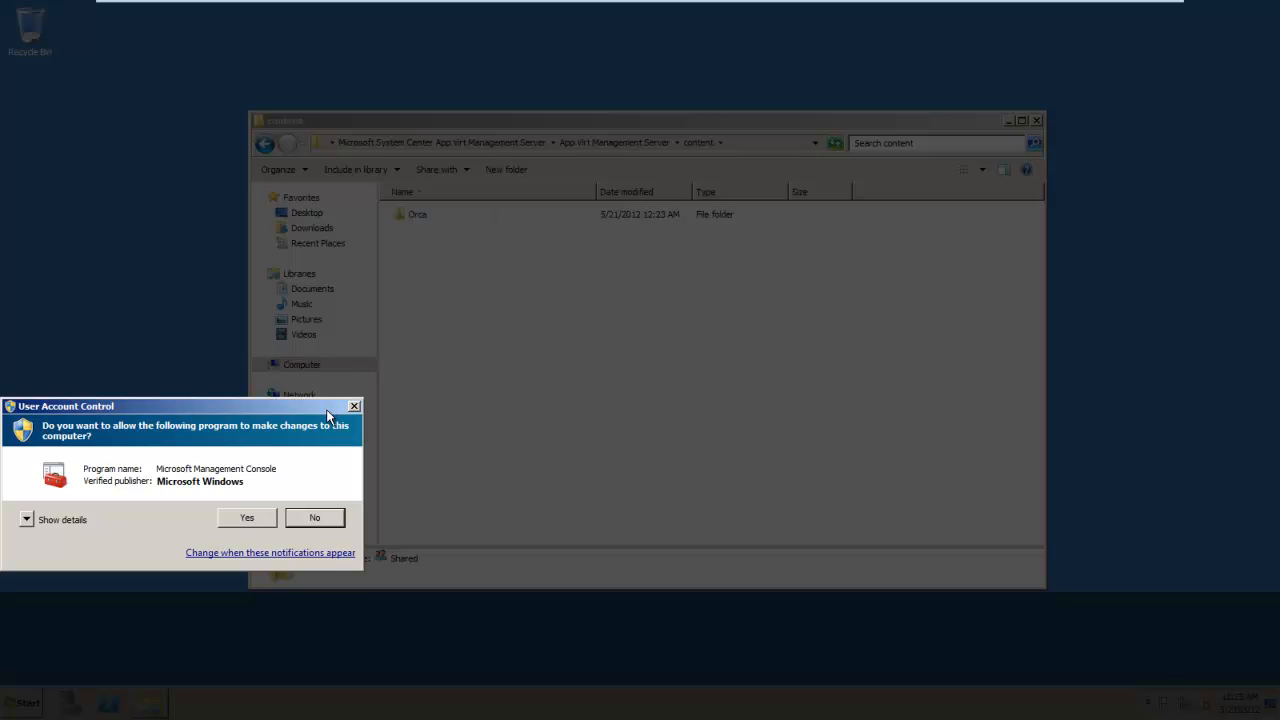
{"action": "left_click", "coordinate": [248, 513]}
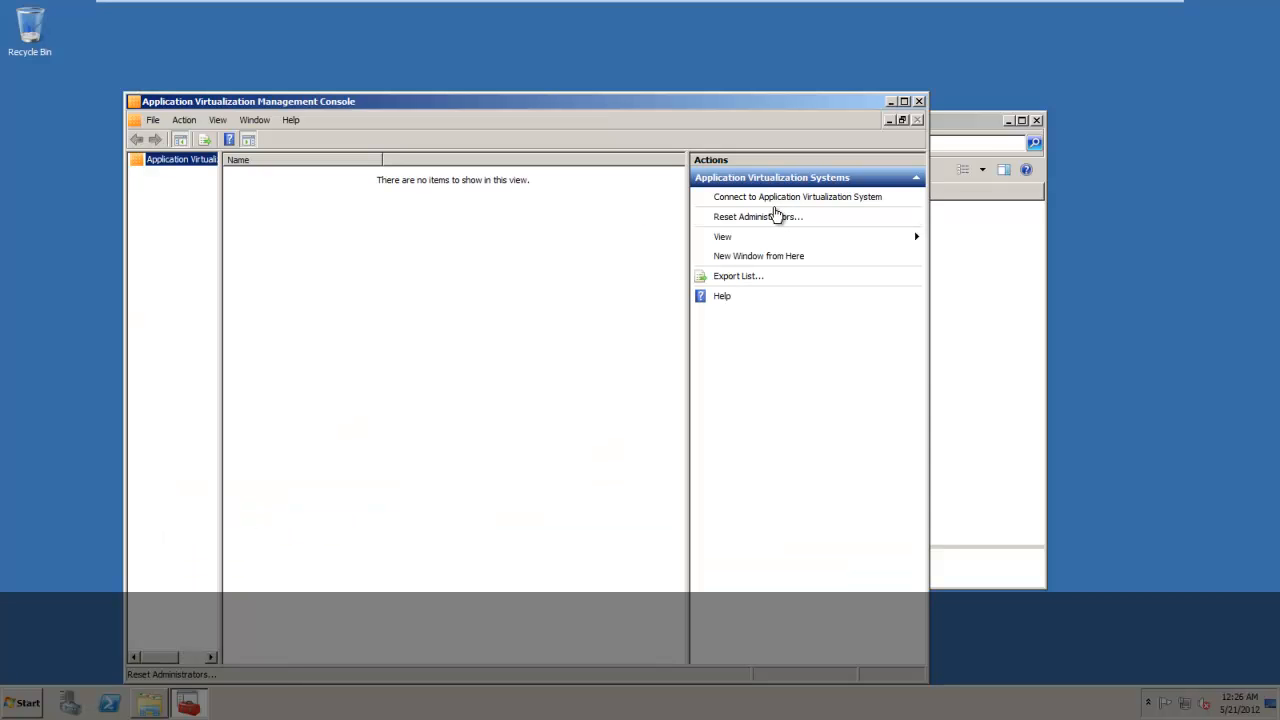
Connect the console to the Application Virtualization System on WIN-TKIVDCVHI0M and expand its tree node.
{"action": "left_click", "coordinate": [785, 197]}
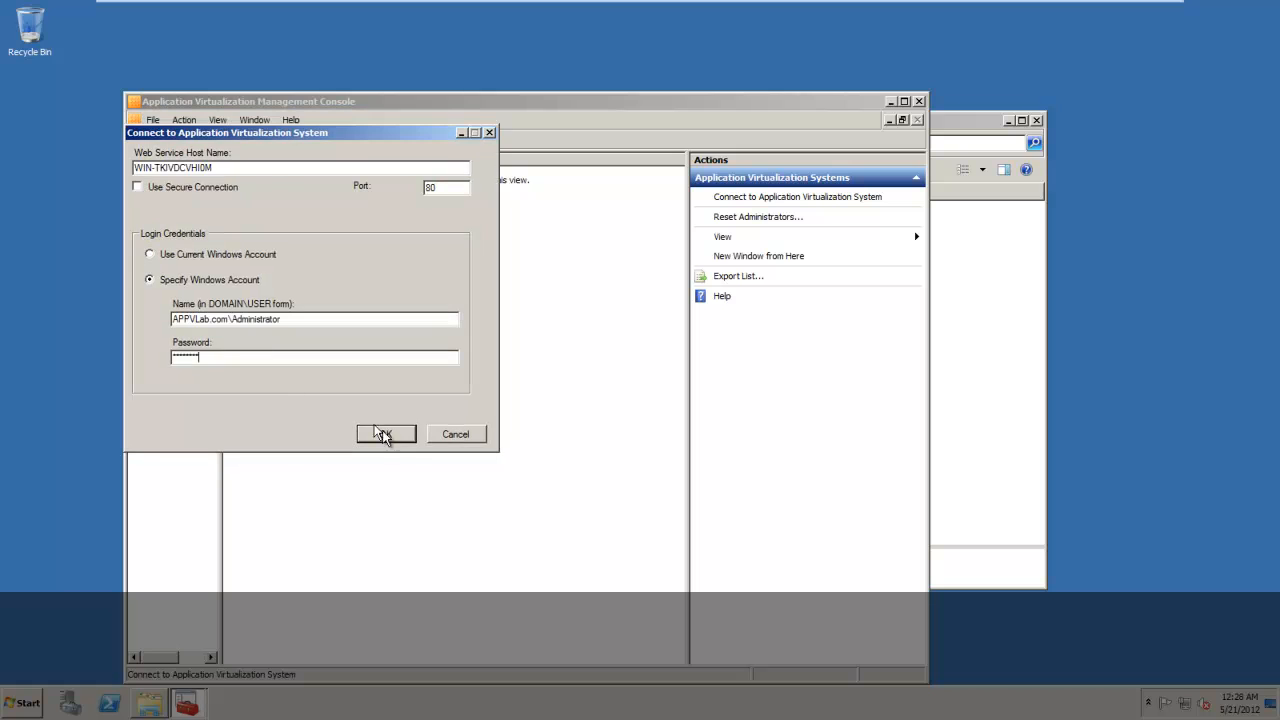
{"action": "left_click", "coordinate": [402, 438]}
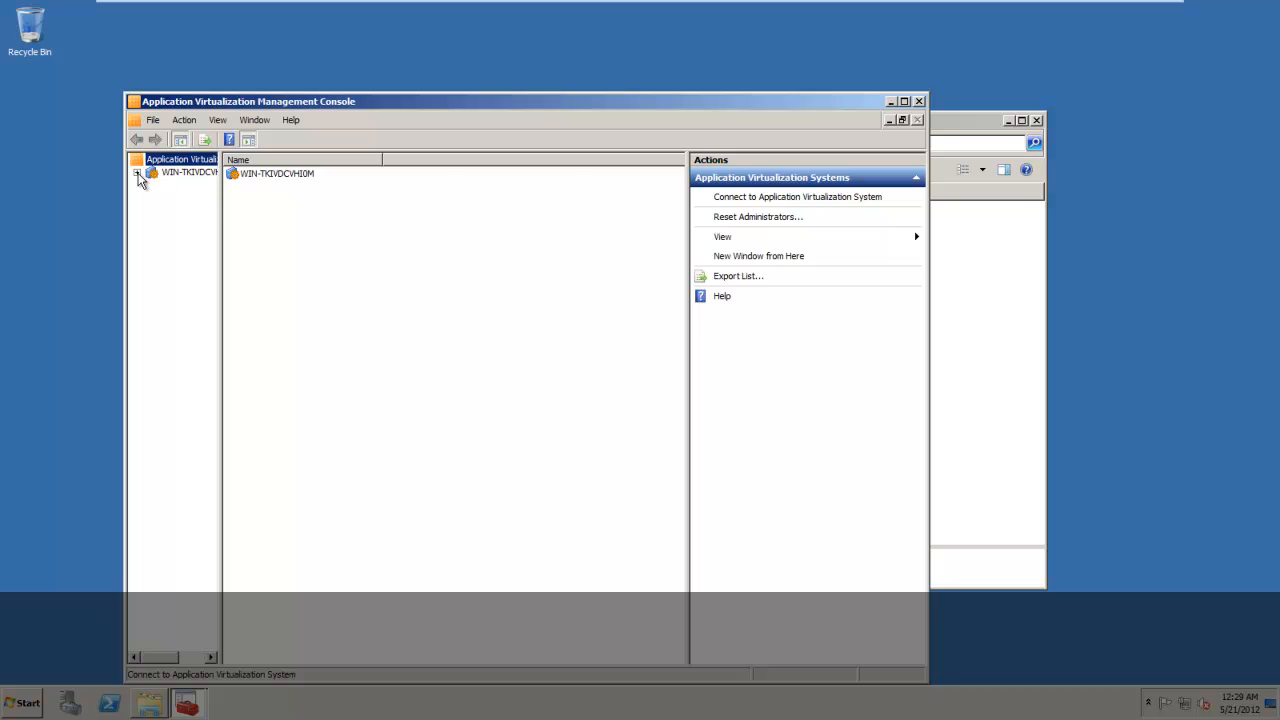
{"action": "left_click", "coordinate": [137, 173]}
{"action": "left_click", "coordinate": [750, 388]}
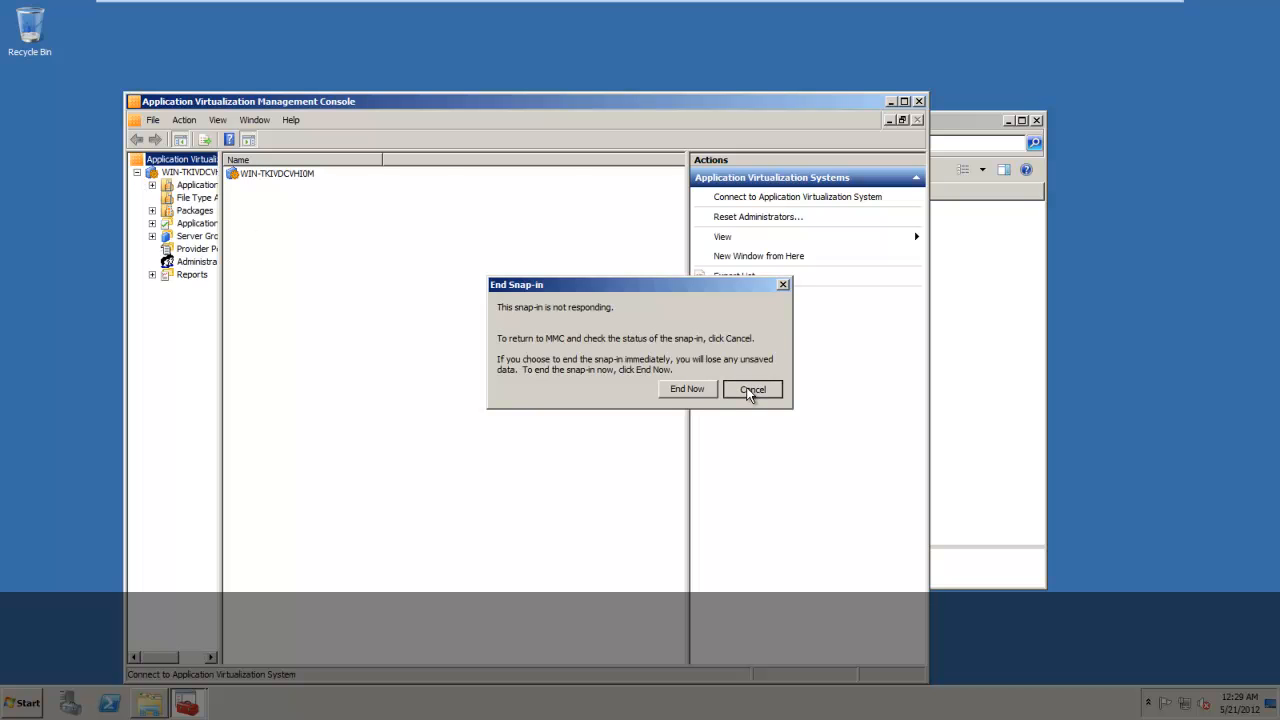
Maximize the console, widen its tree pane and delete Default Application from Applications.
{"action": "left_click", "coordinate": [905, 101]}
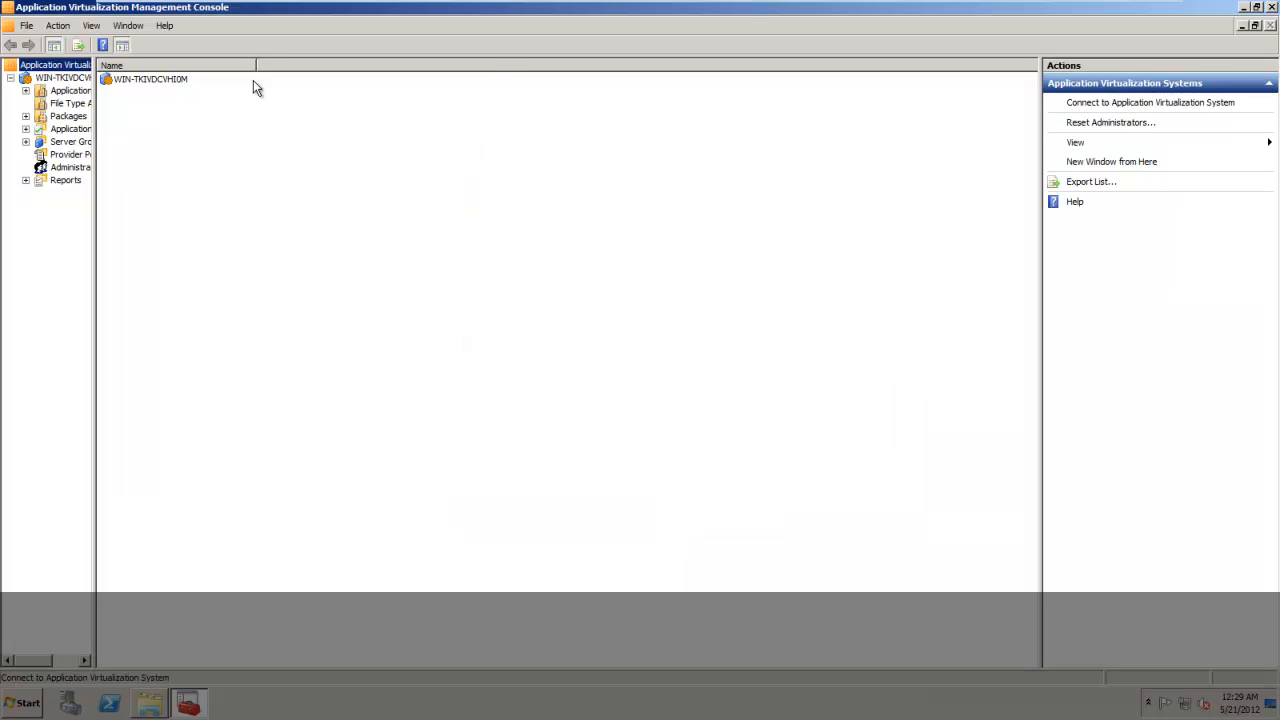
{"action": "left_click_drag", "start_coordinate": [95, 120], "coordinate": [250, 137]}
{"action": "left_click", "coordinate": [68, 95]}
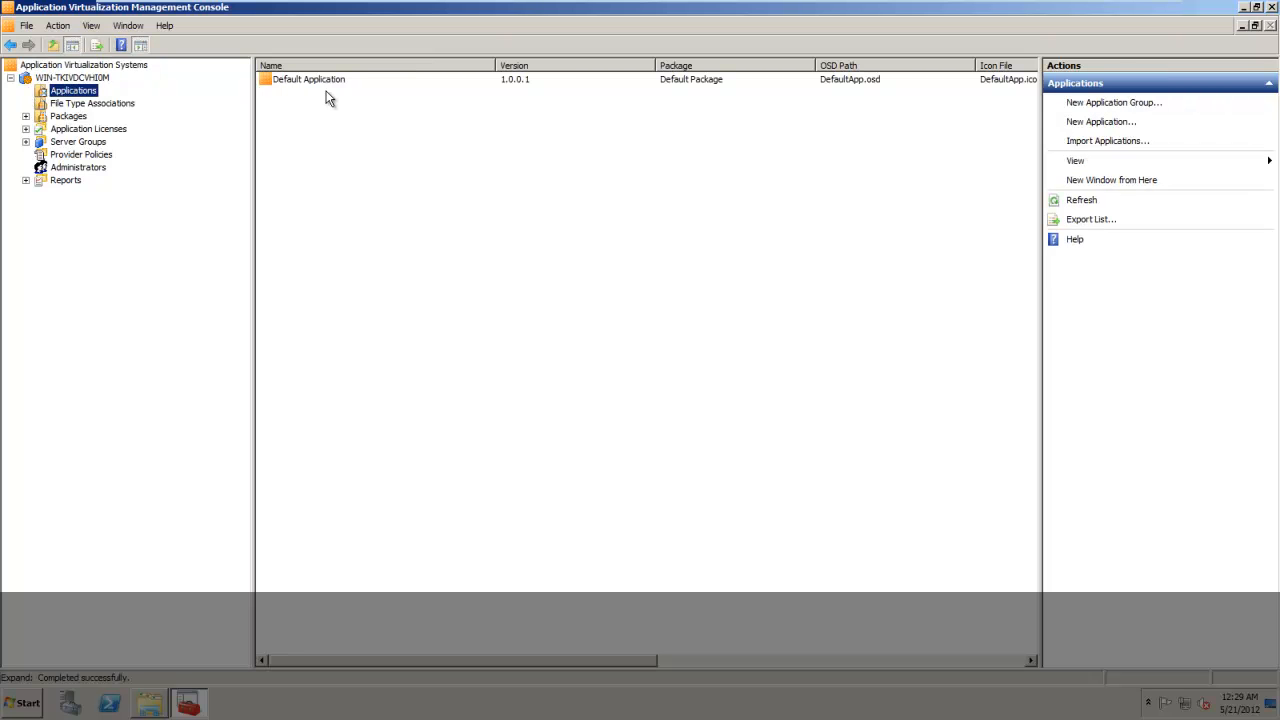
{"action": "left_click", "coordinate": [305, 80]}
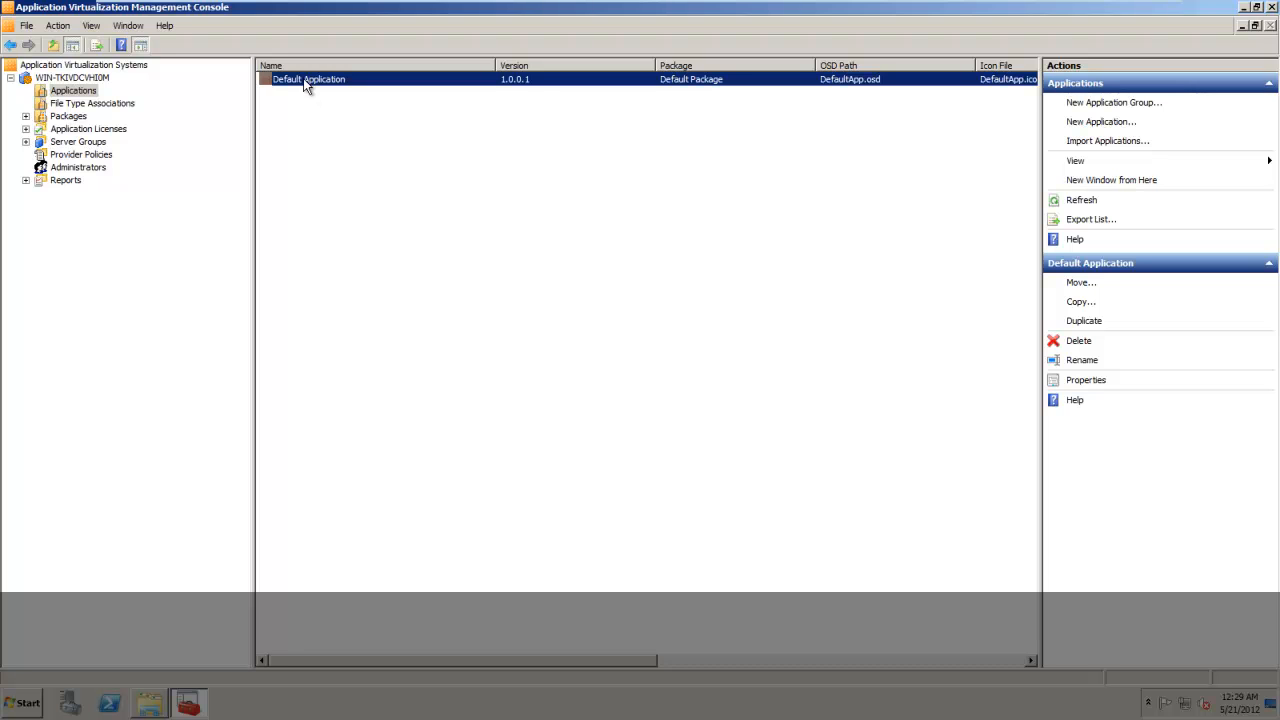
{"action": "key", "text": "Delete"}
{"action": "key", "text": "Return"}
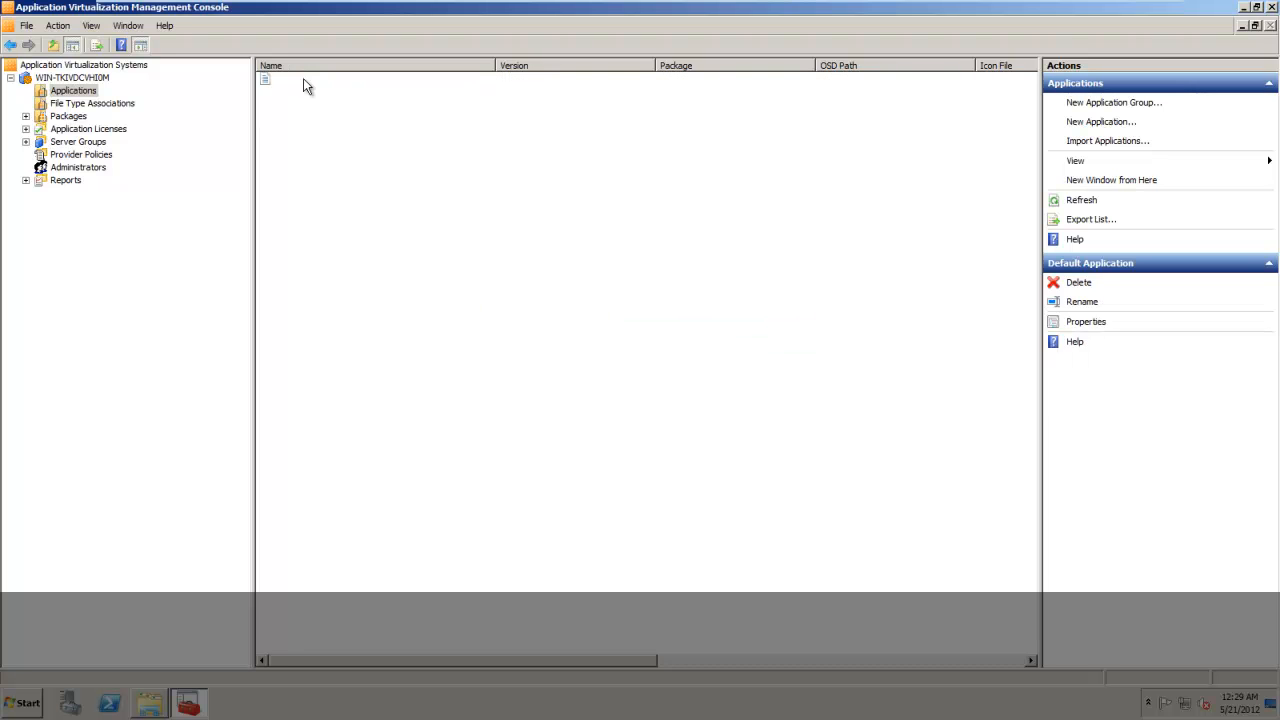
Delete Default Package from Packages together with all its versions.
{"action": "left_click", "coordinate": [27, 117]}
{"action": "left_click", "coordinate": [70, 130]}
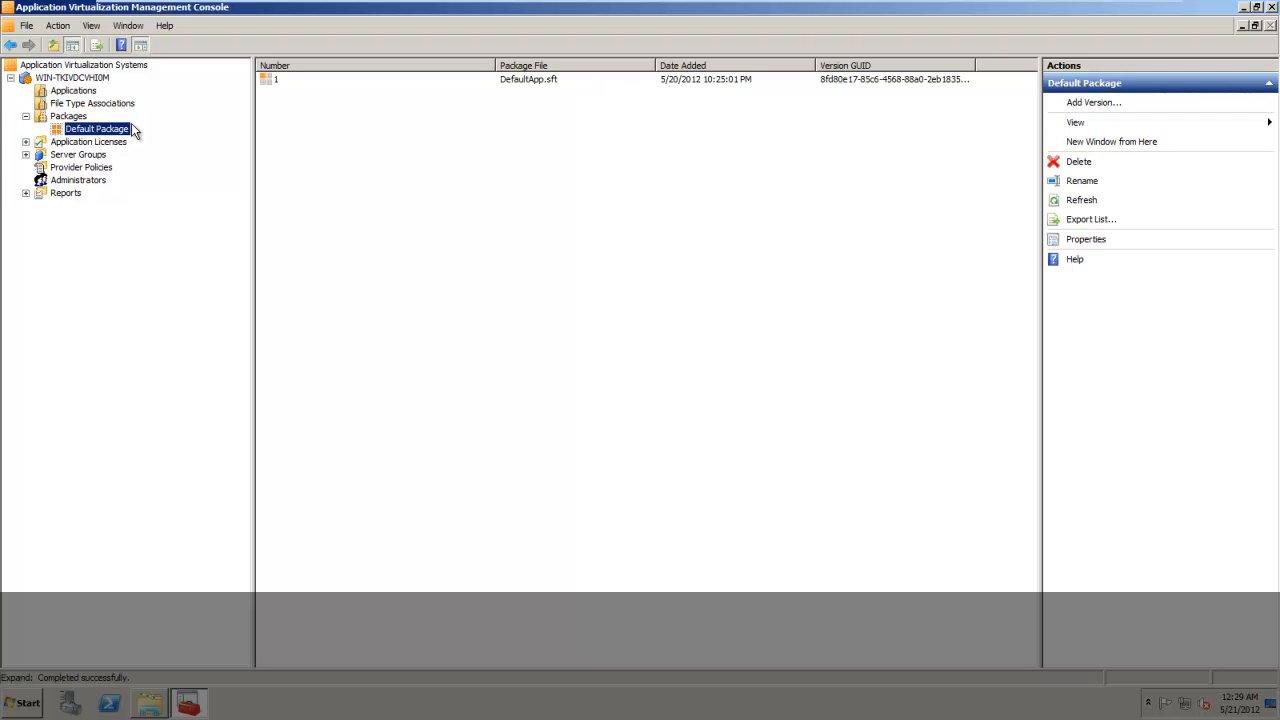
{"action": "key", "text": "Delete"}
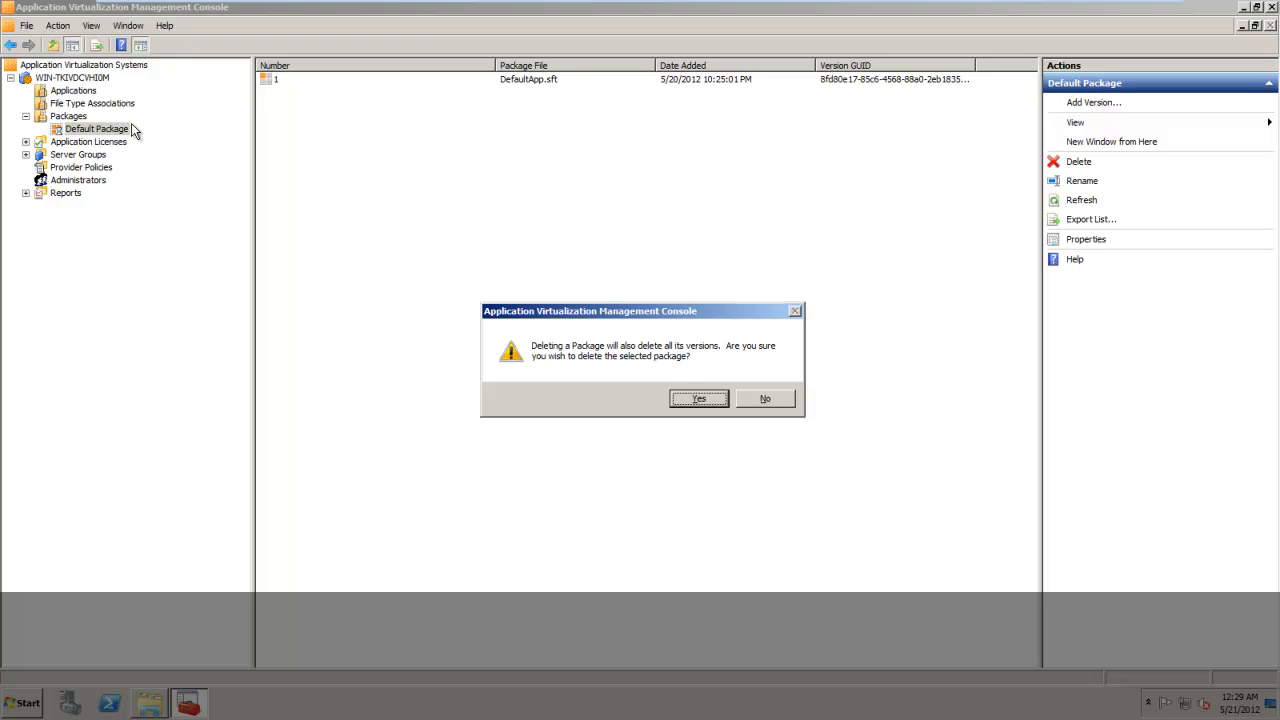
{"action": "key", "text": "Return"}
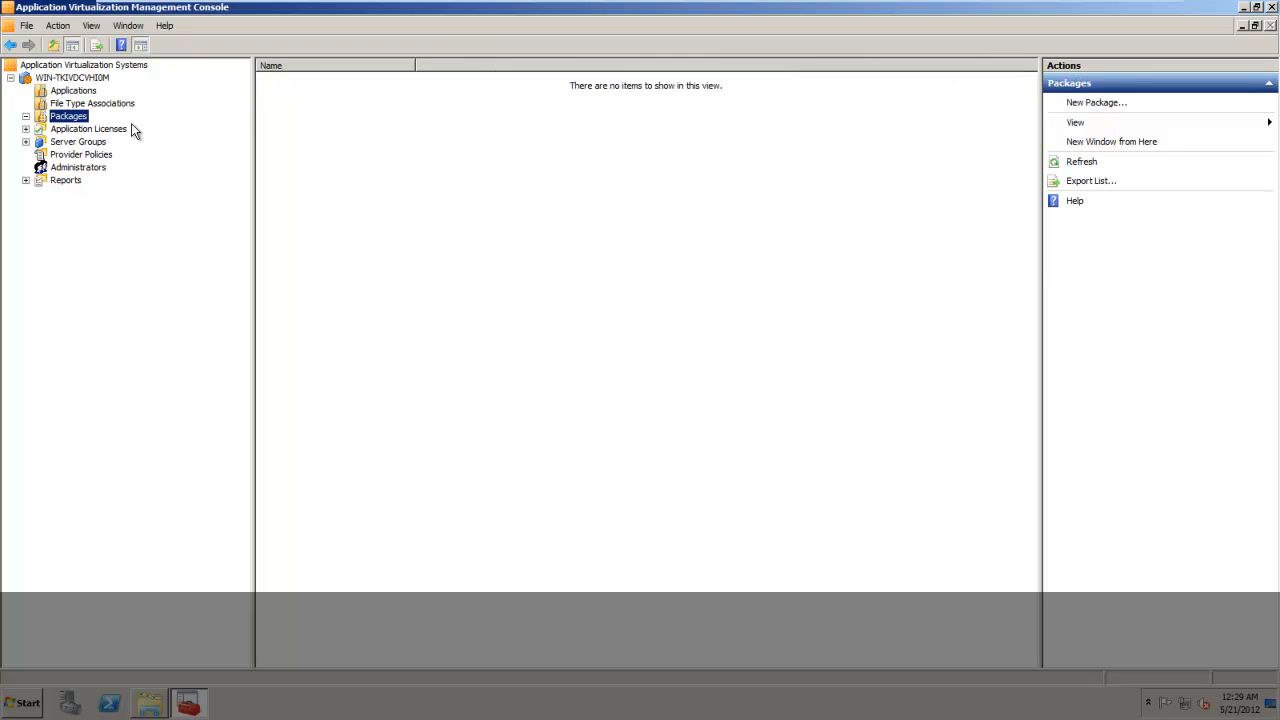
Start importing an application into Applications from Orca_MSIEditor_3.1_x86.sprj in the content share's Orca\MSIEditor\3.1\x86 folder.
{"action": "left_click", "coordinate": [80, 92]}
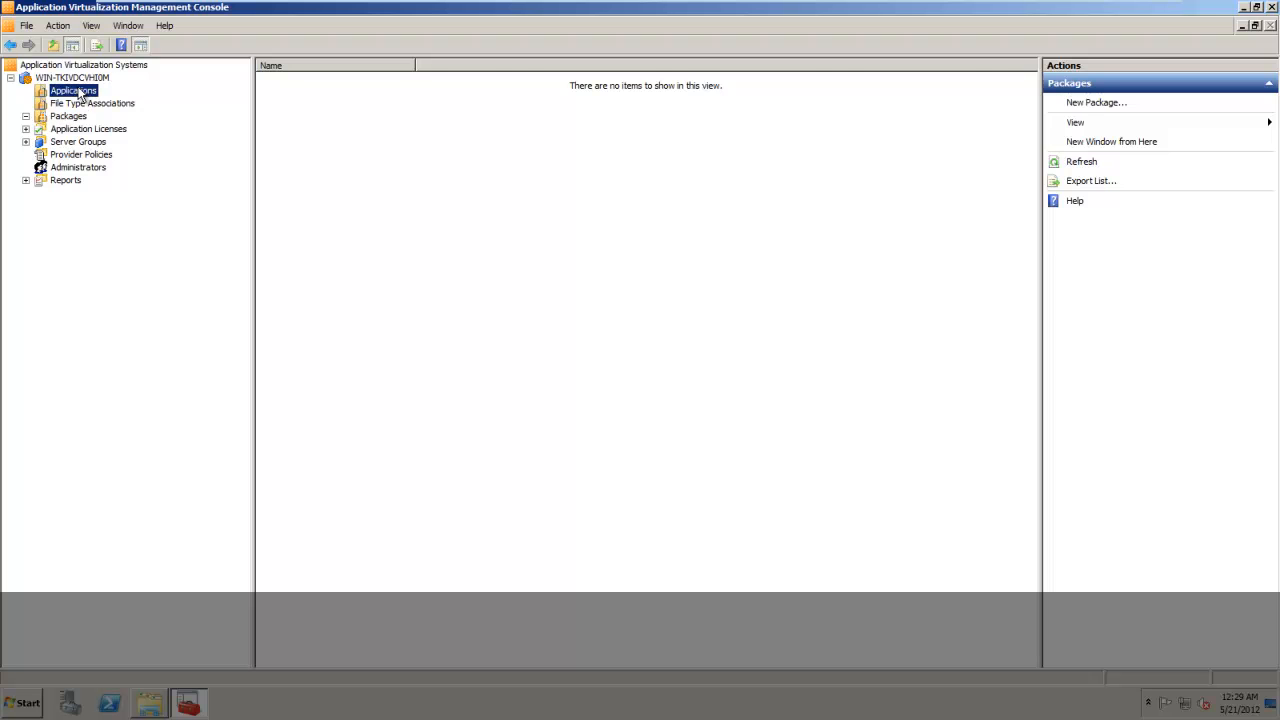
{"action": "right_click", "coordinate": [80, 92]}
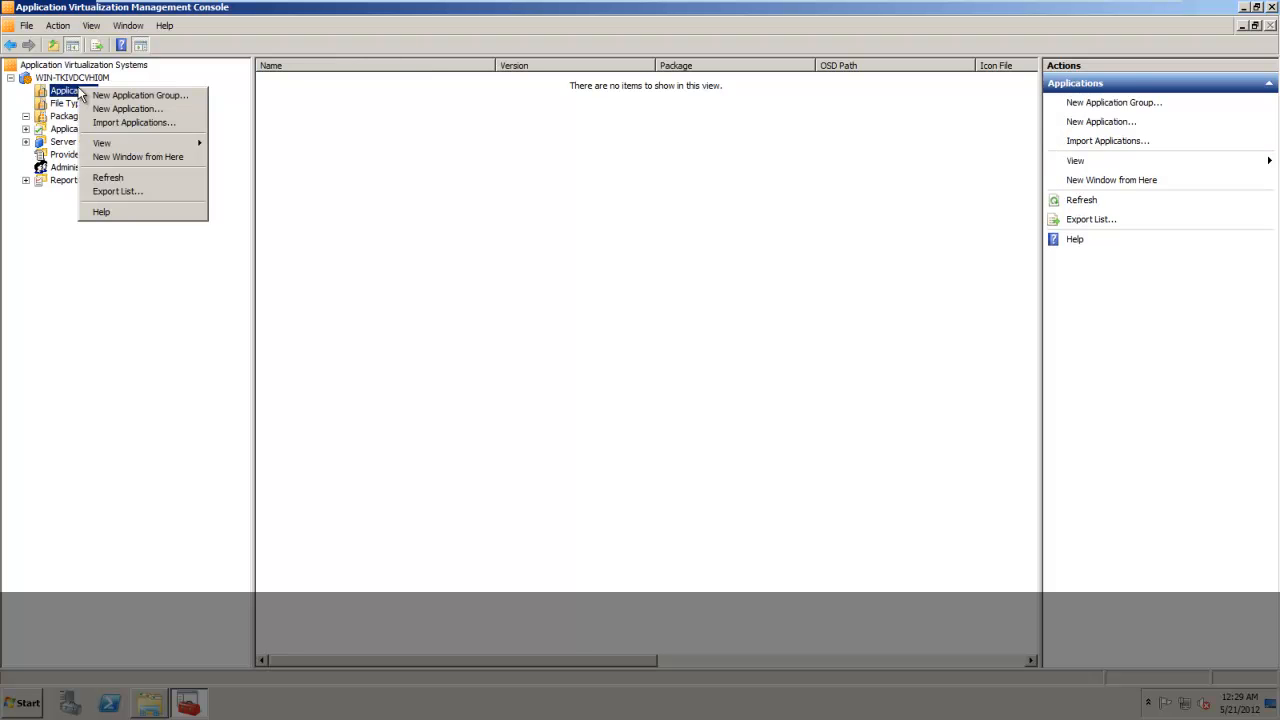
{"action": "left_click", "coordinate": [124, 124]}
{"action": "left_click", "coordinate": [53, 272]}
{"action": "left_click", "coordinate": [185, 139]}
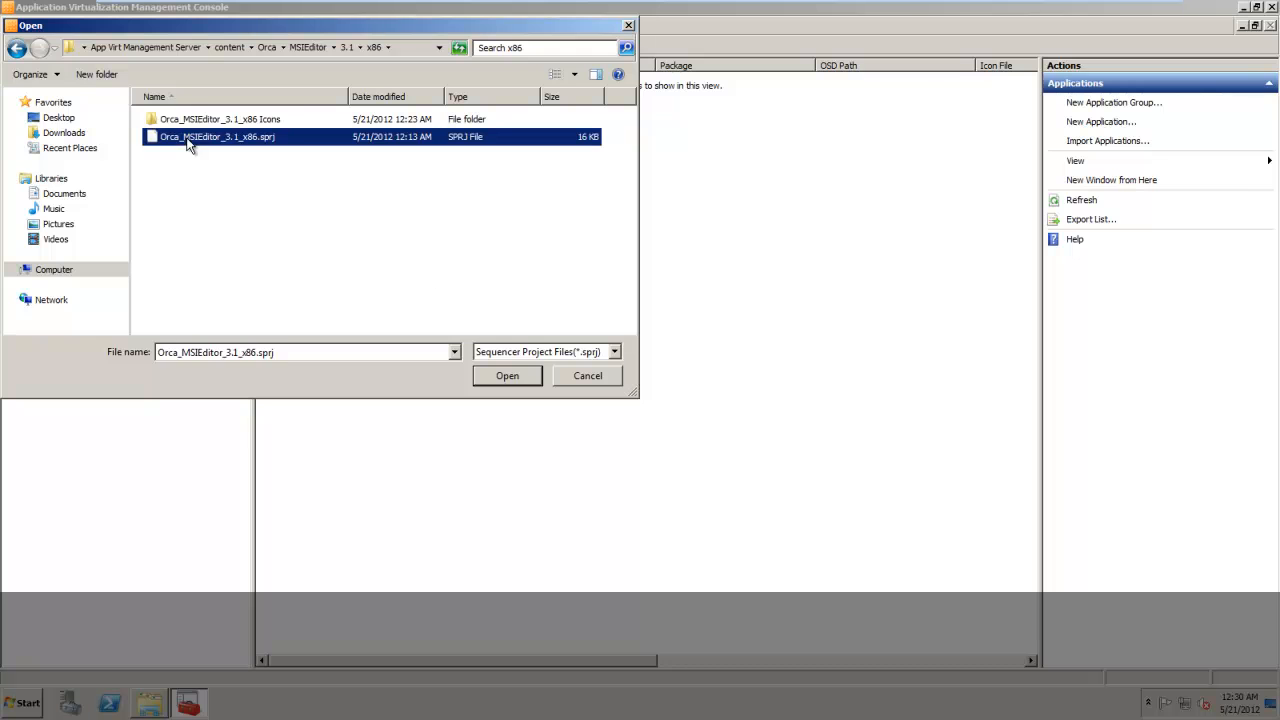
{"action": "left_click", "coordinate": [507, 377]}
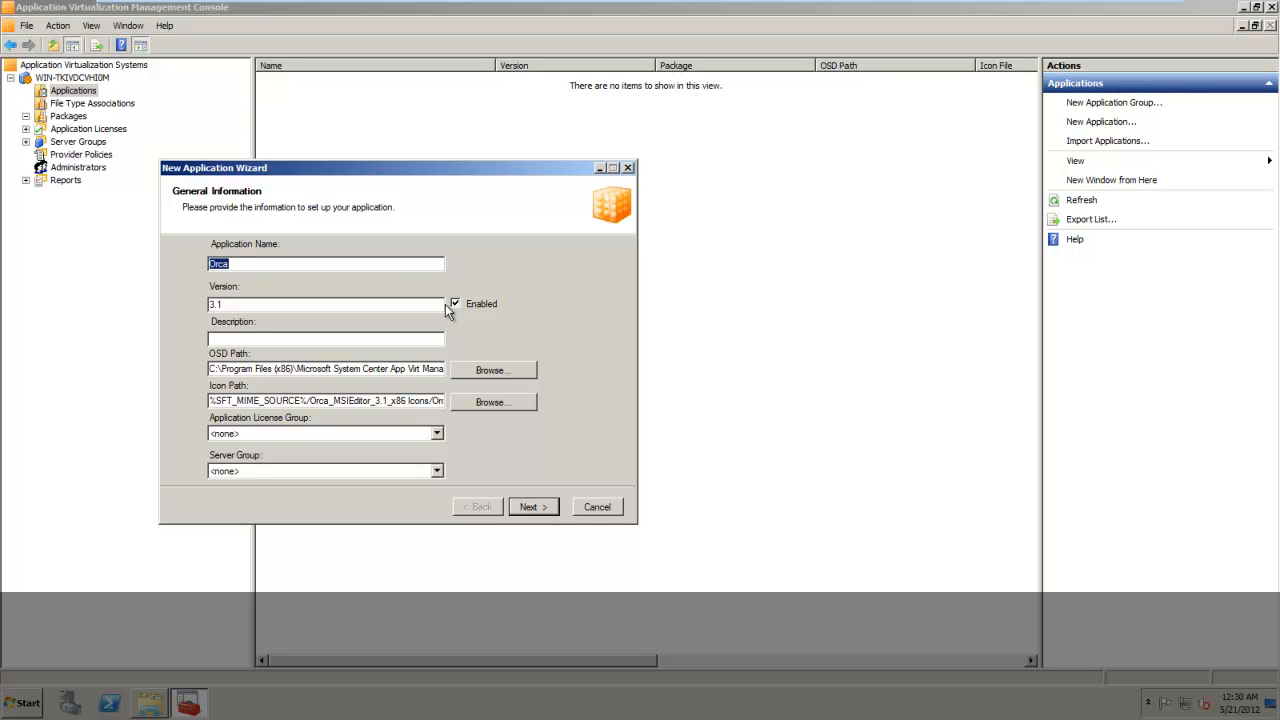
Assign the Orca application to Default Server Group and accept publishing its shortcut to the user's Start Menu.
{"action": "left_click", "coordinate": [430, 472]}
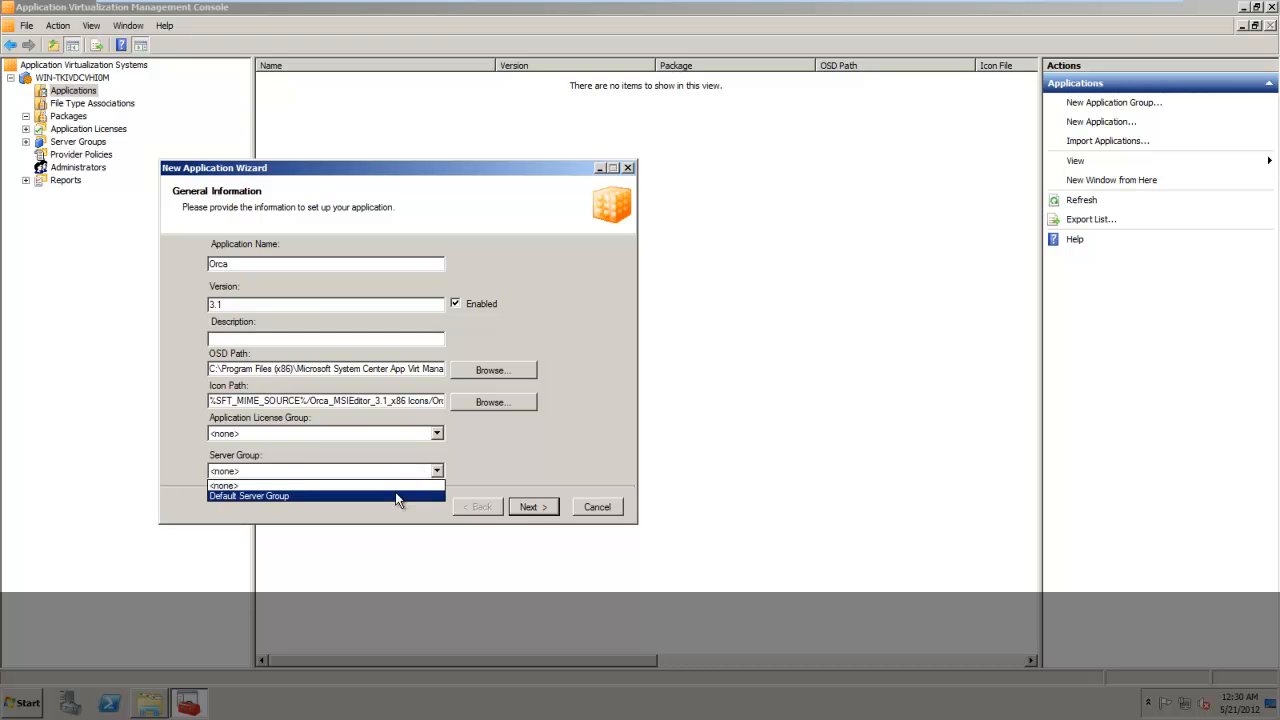
{"action": "left_click", "coordinate": [396, 497]}
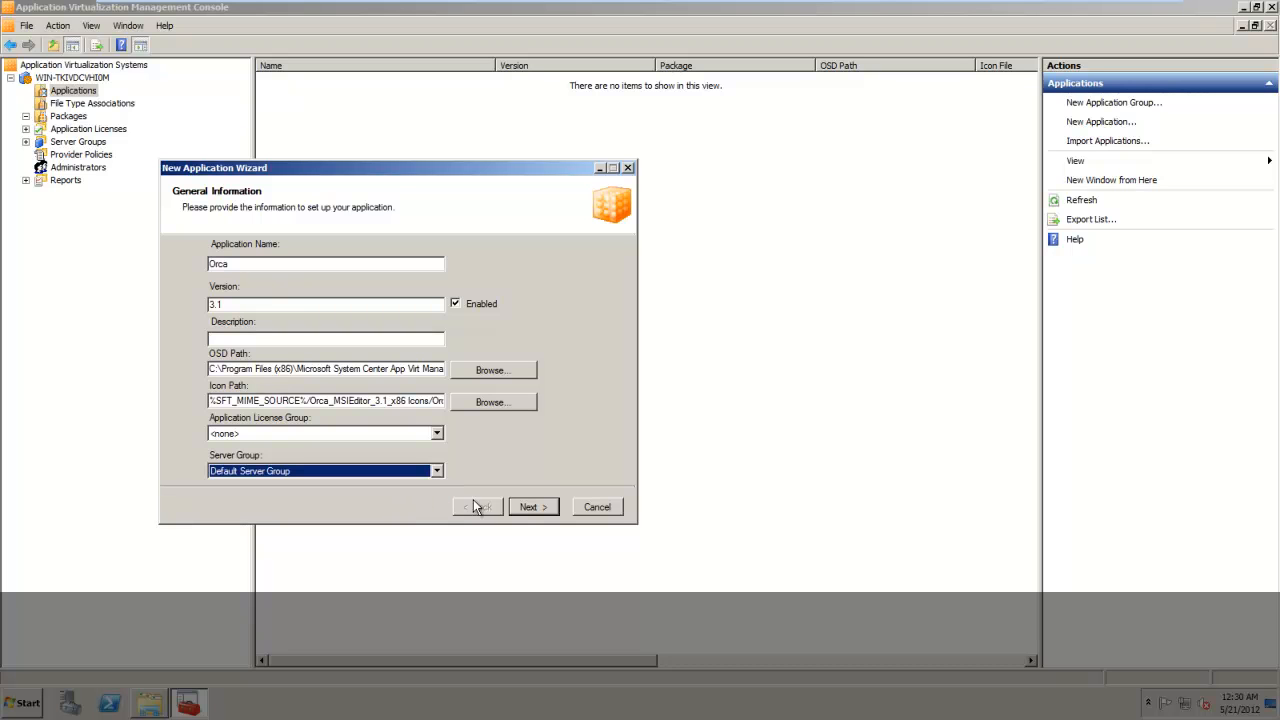
{"action": "left_click", "coordinate": [530, 507]}
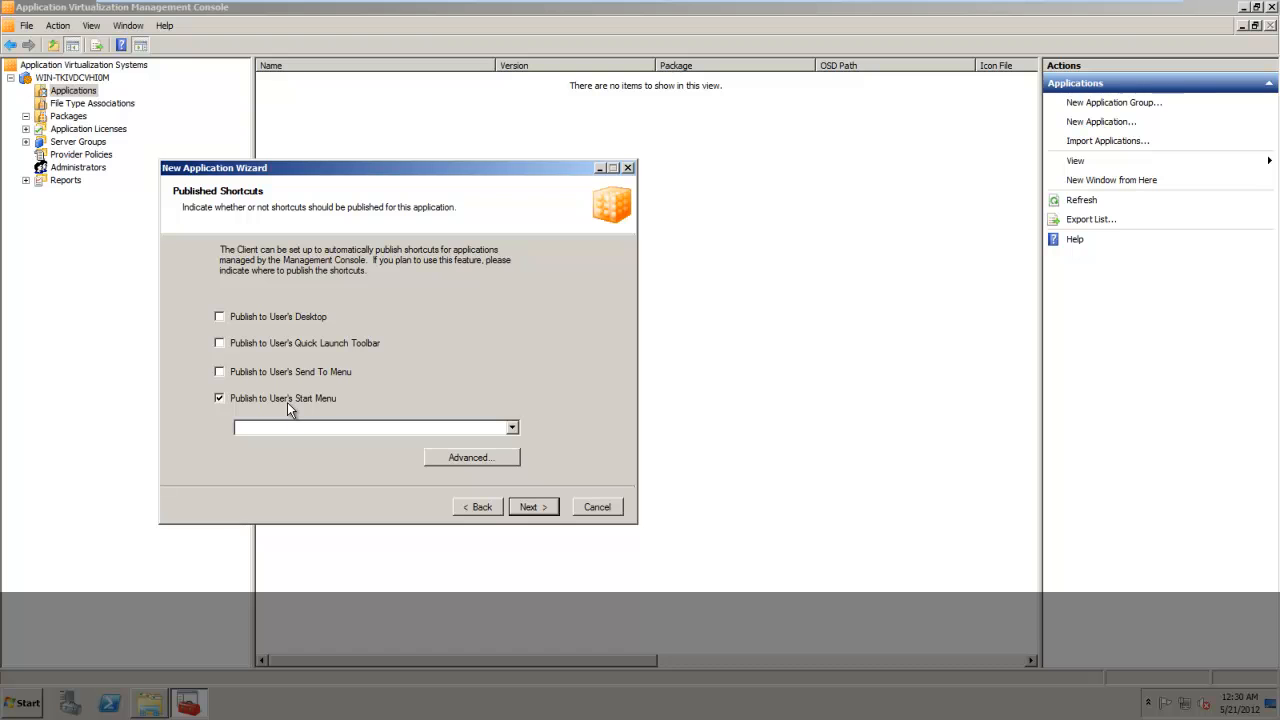
{"action": "left_click", "coordinate": [532, 508]}
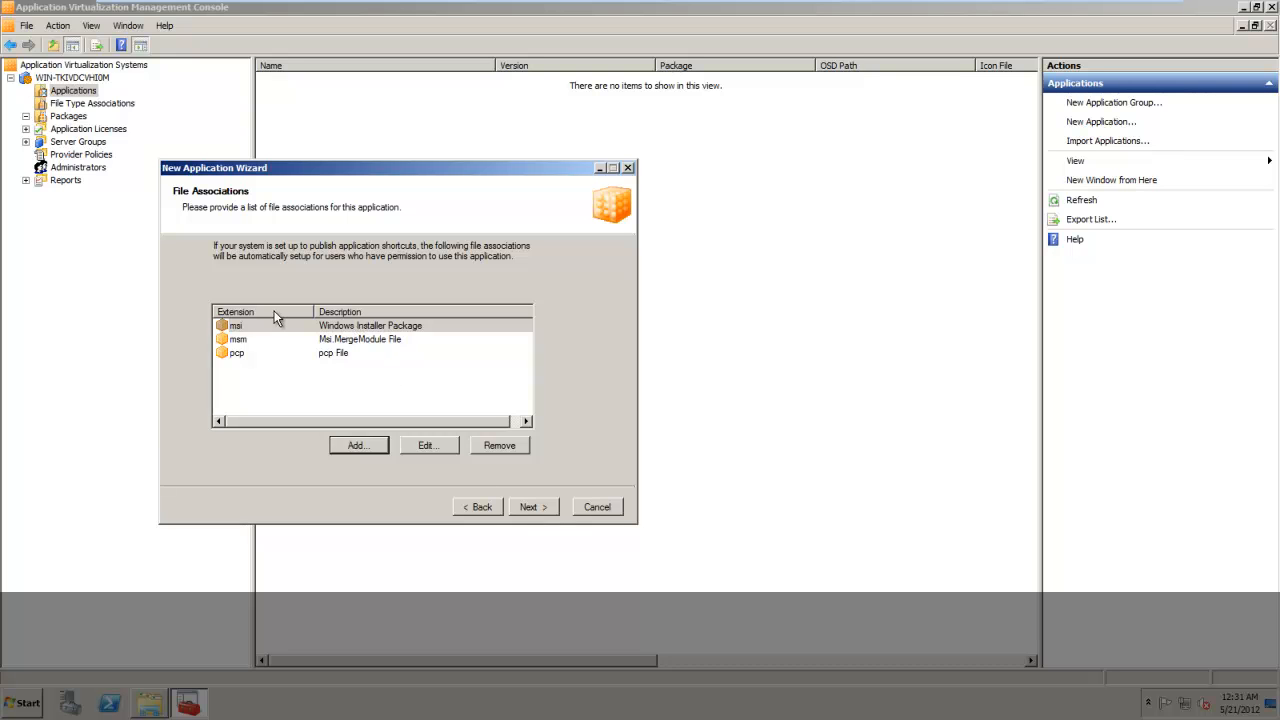
Remove the pcp extension from the application's file associations.
{"action": "left_click", "coordinate": [261, 324]}
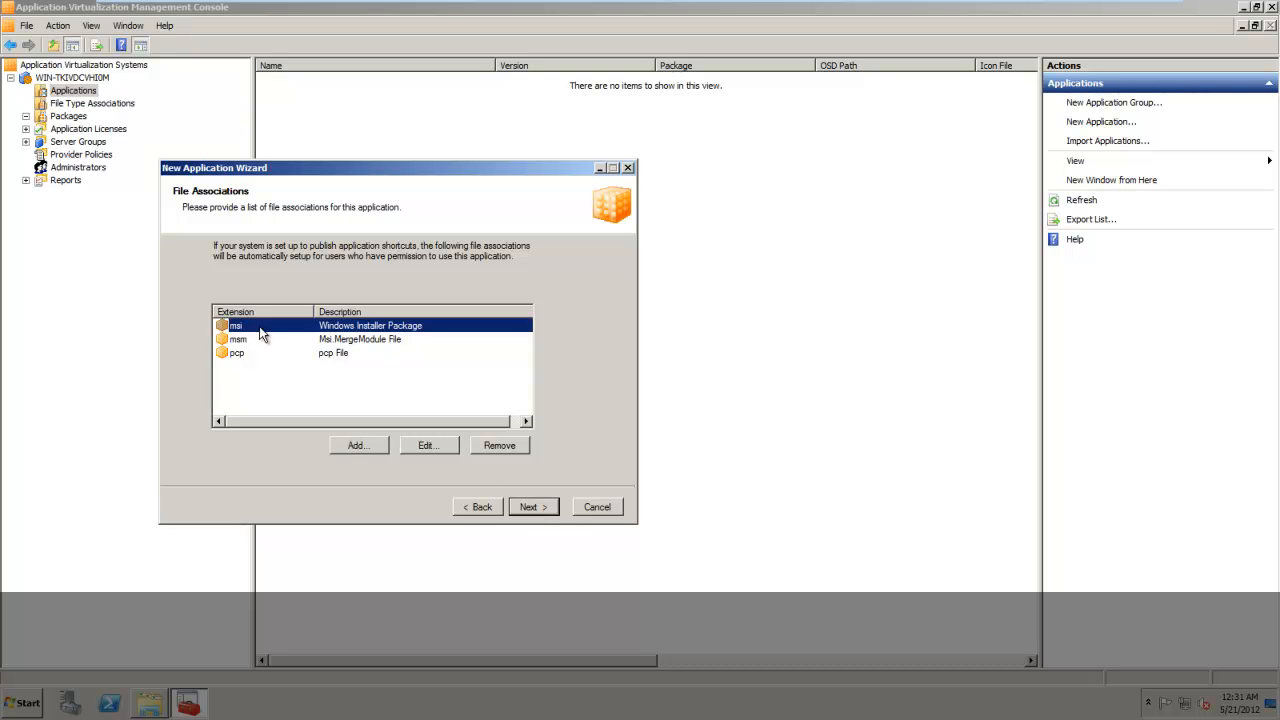
{"action": "left_click", "coordinate": [255, 340]}
{"action": "left_click", "coordinate": [256, 355]}
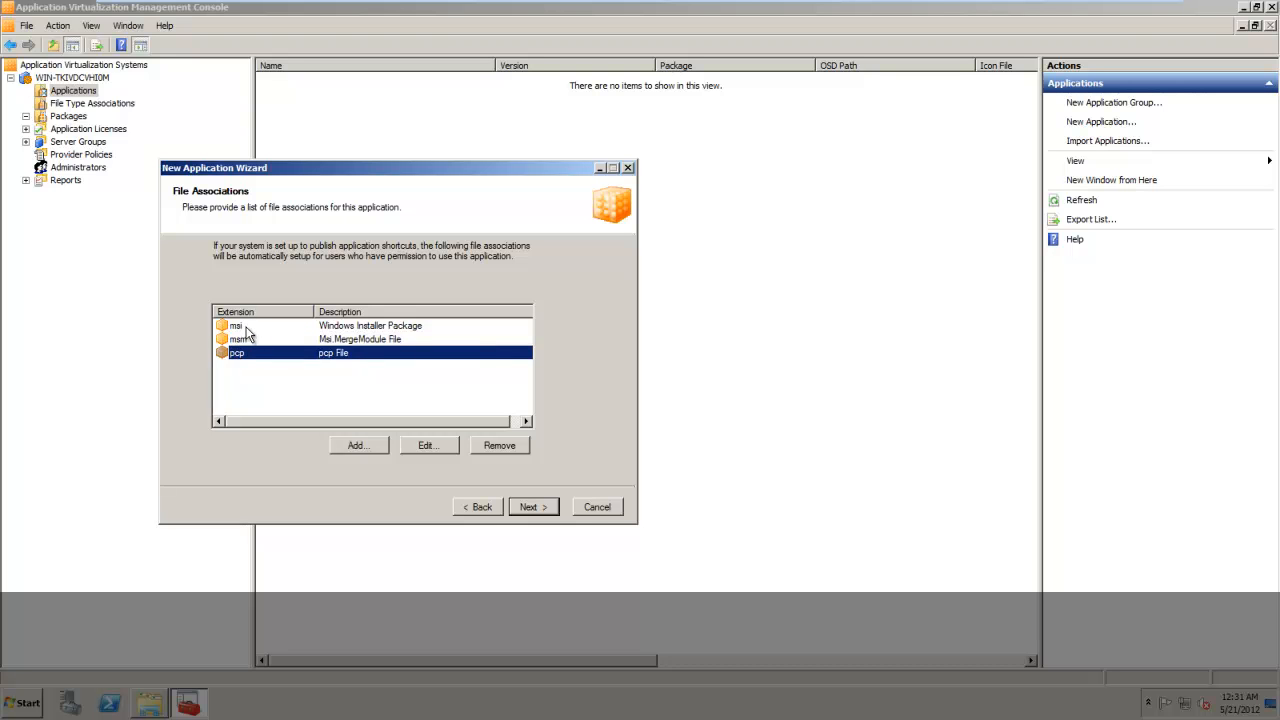
{"action": "left_click", "coordinate": [242, 327]}
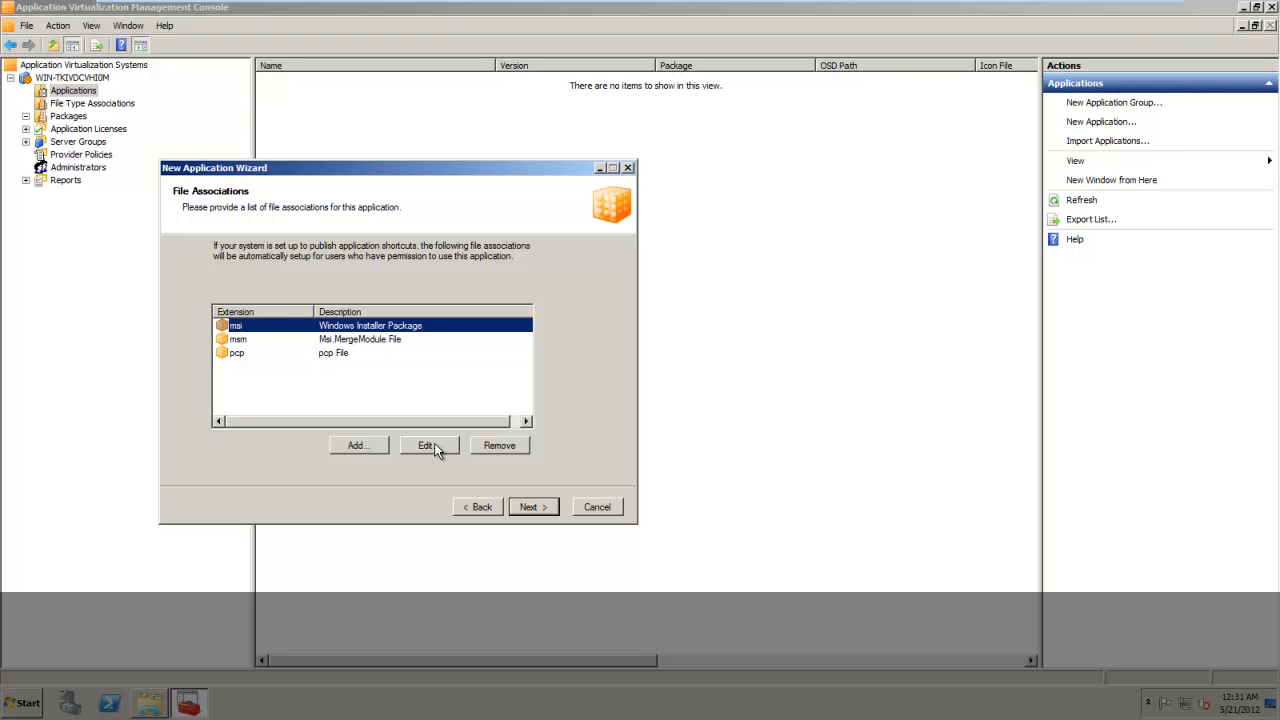
{"action": "left_click", "coordinate": [265, 355]}
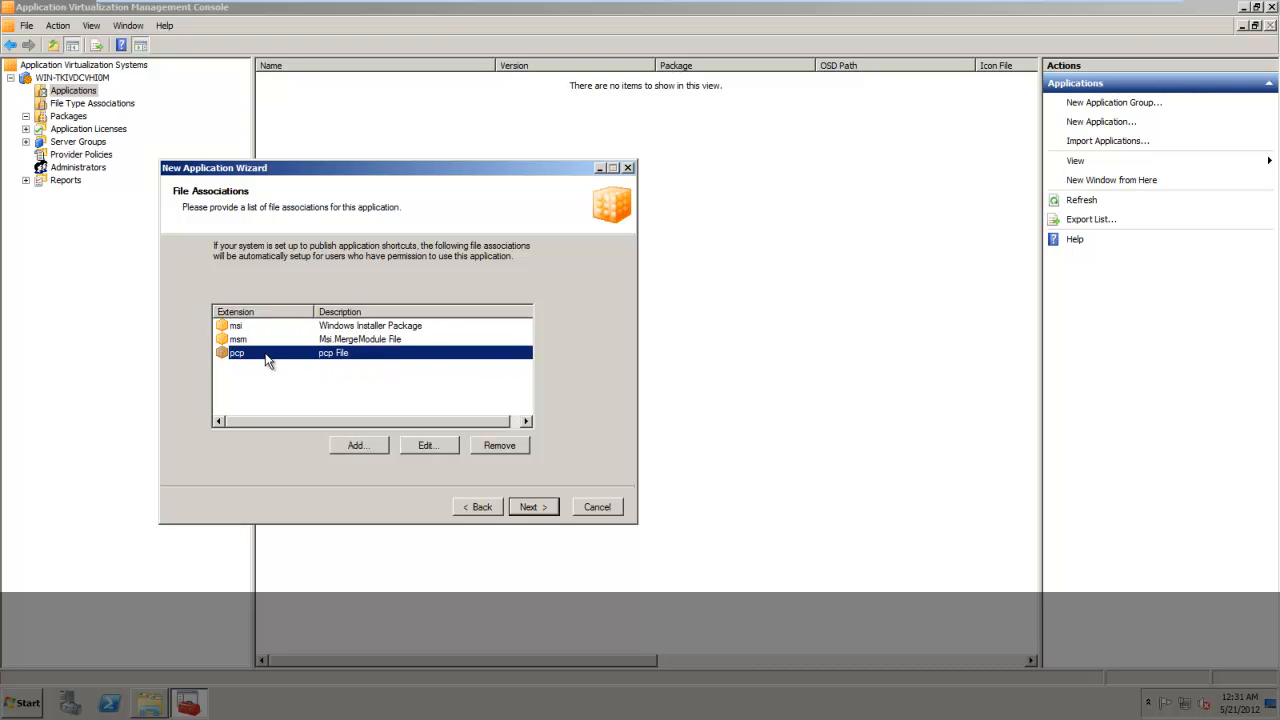
{"action": "left_click", "coordinate": [505, 445]}
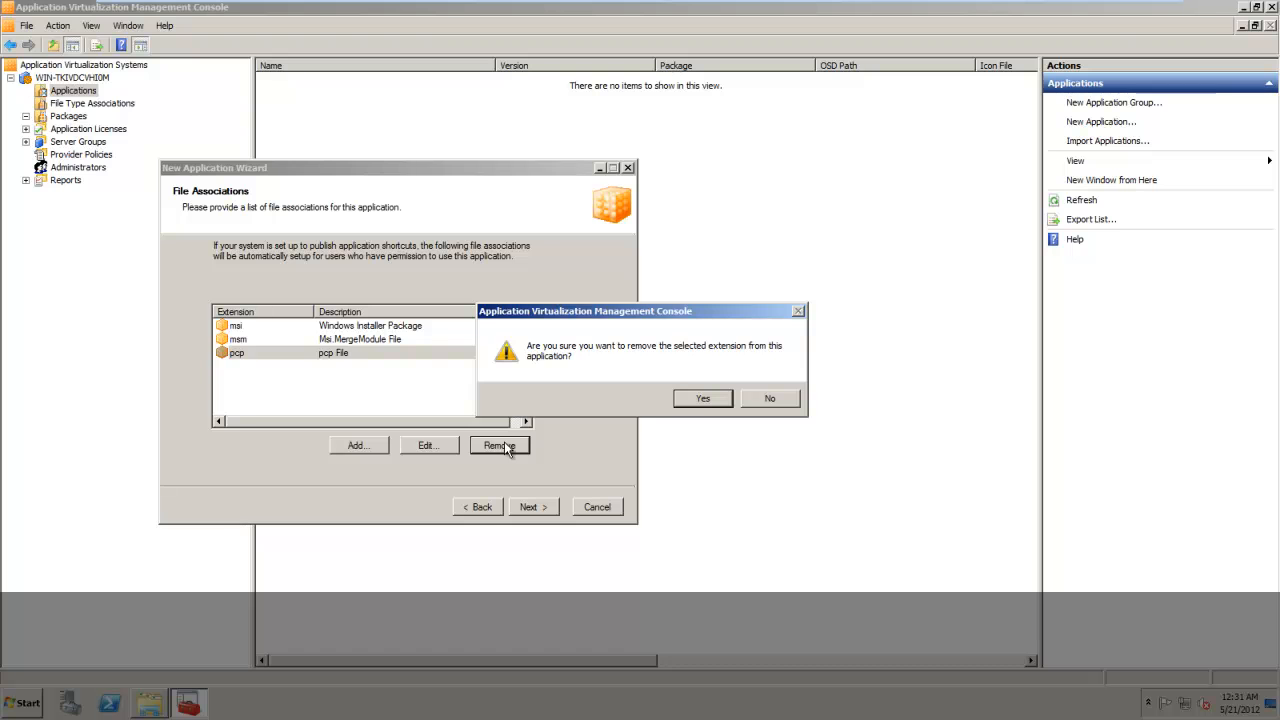
{"action": "left_click", "coordinate": [692, 397]}
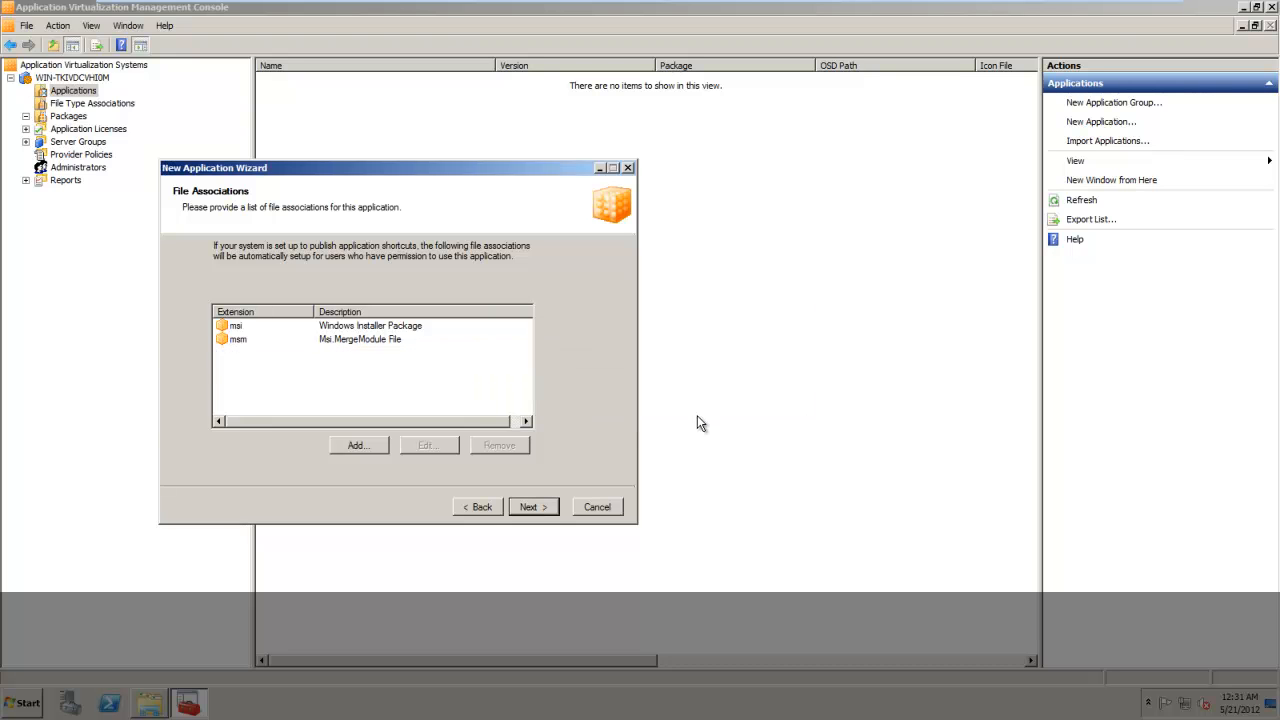
Set the msi file association's icon to Windows Installer Package from the Orca_MSIEditor_3.1_x86 Icons folder.
{"action": "left_click", "coordinate": [231, 323]}
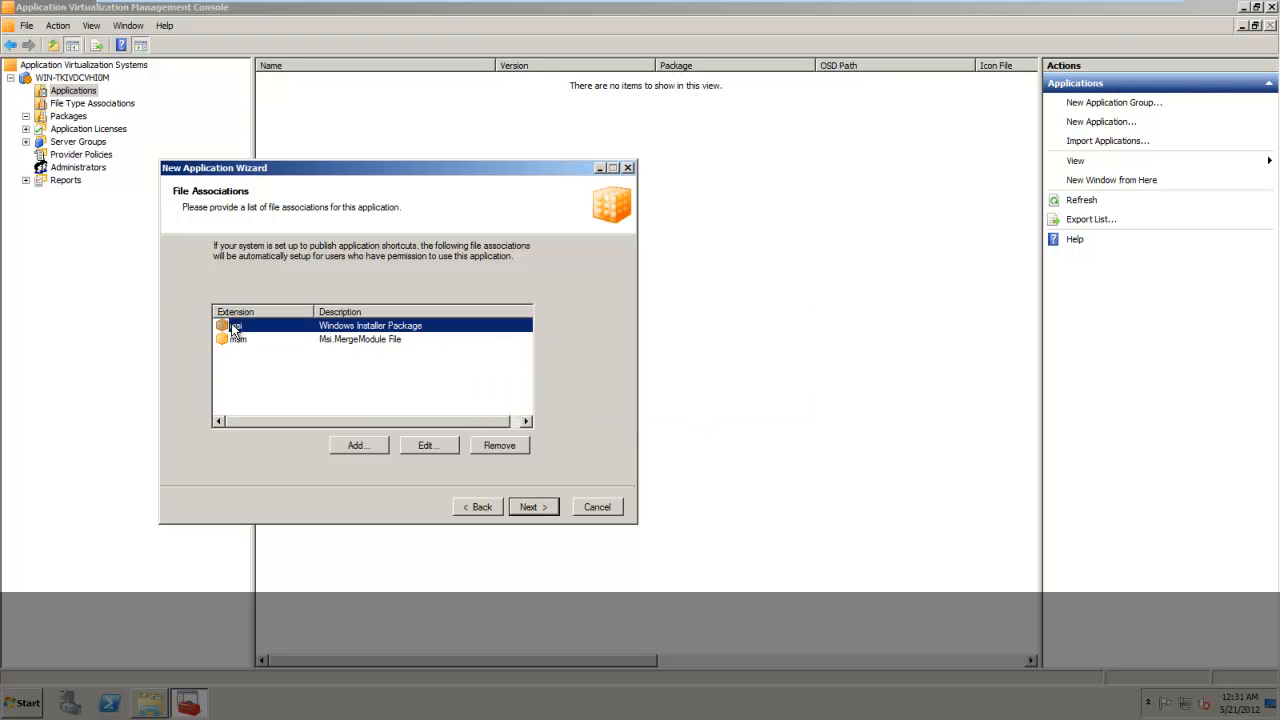
{"action": "left_click", "coordinate": [429, 447]}
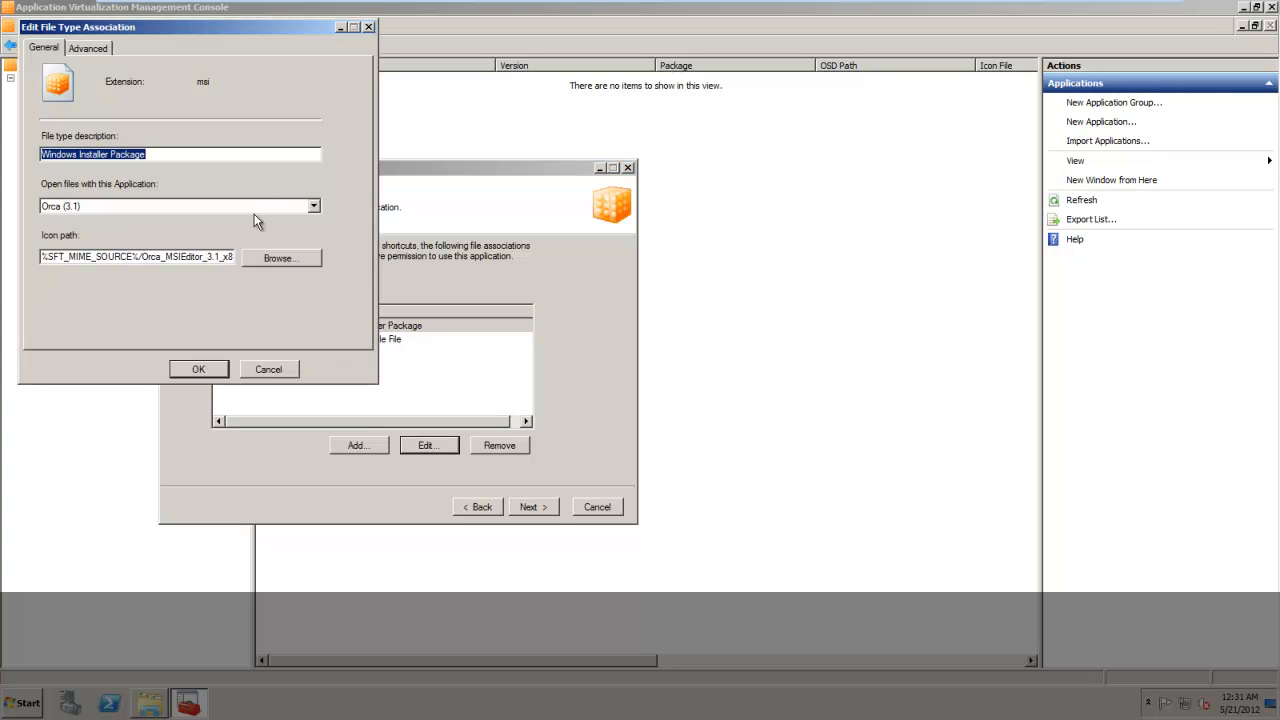
{"action": "left_click", "coordinate": [297, 262]}
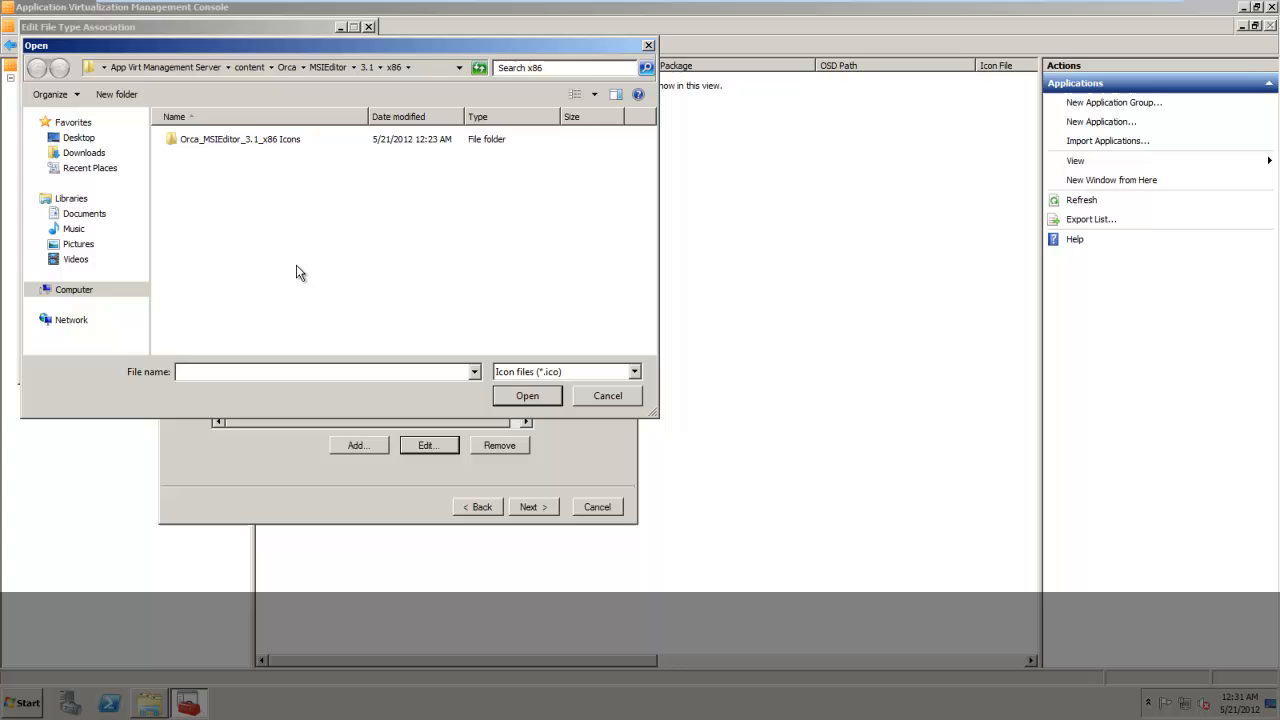
{"action": "double_click", "coordinate": [251, 139]}
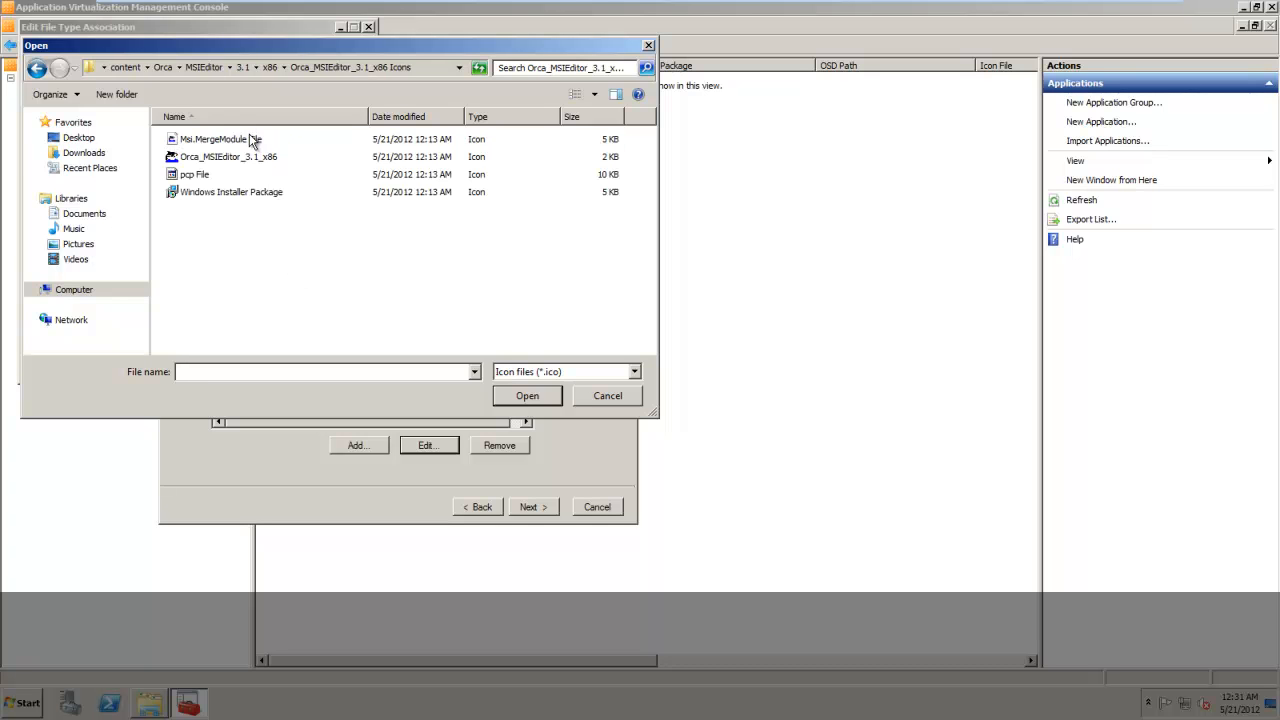
{"action": "left_click", "coordinate": [216, 190]}
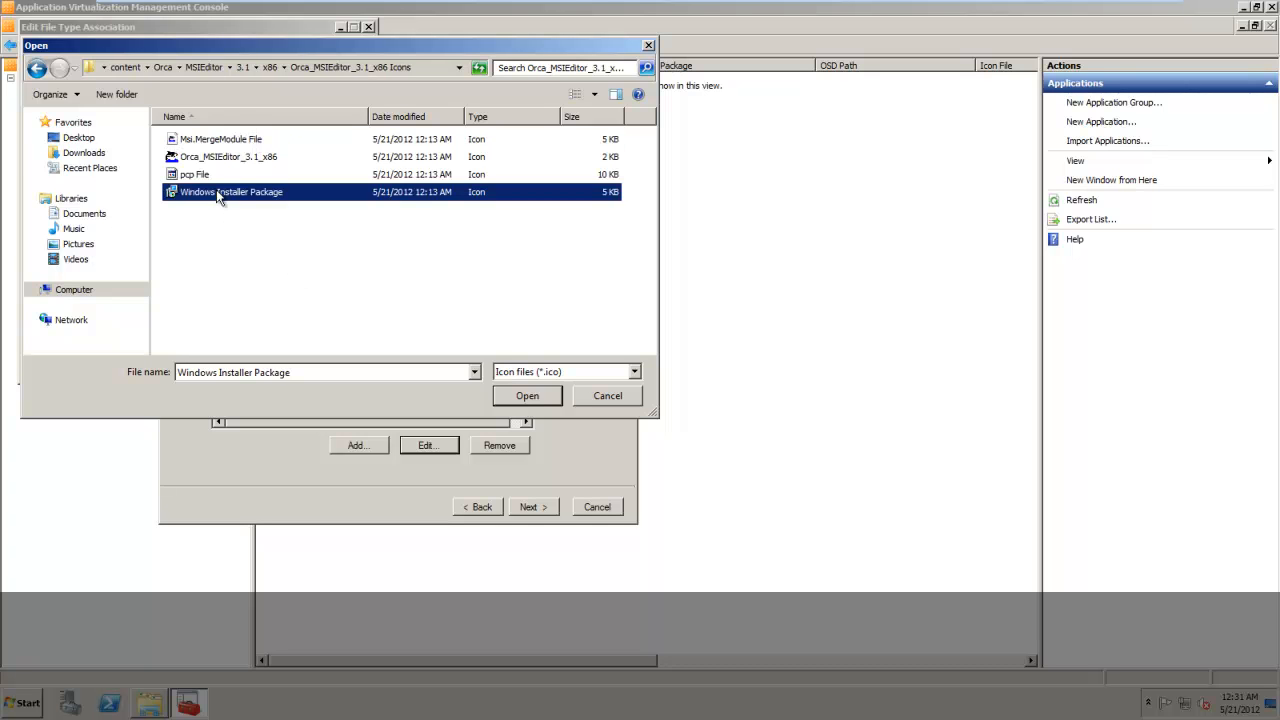
{"action": "left_click", "coordinate": [526, 394]}
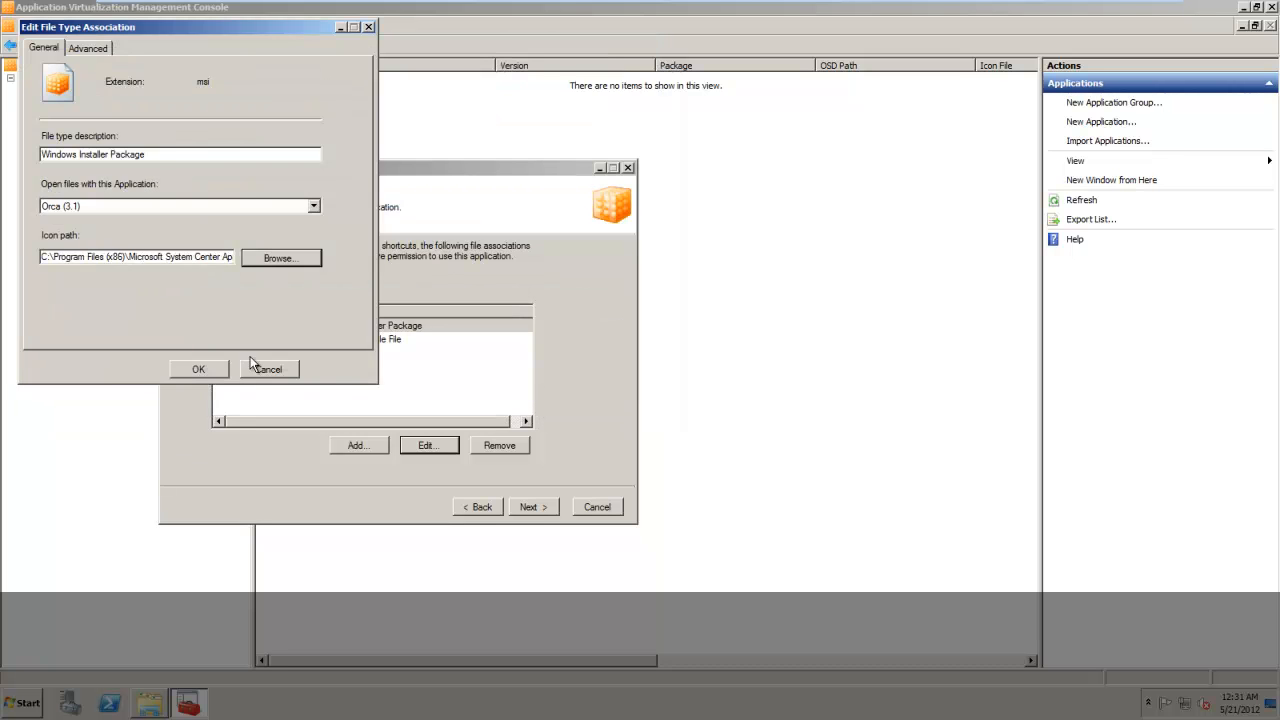
{"action": "left_click", "coordinate": [198, 369]}
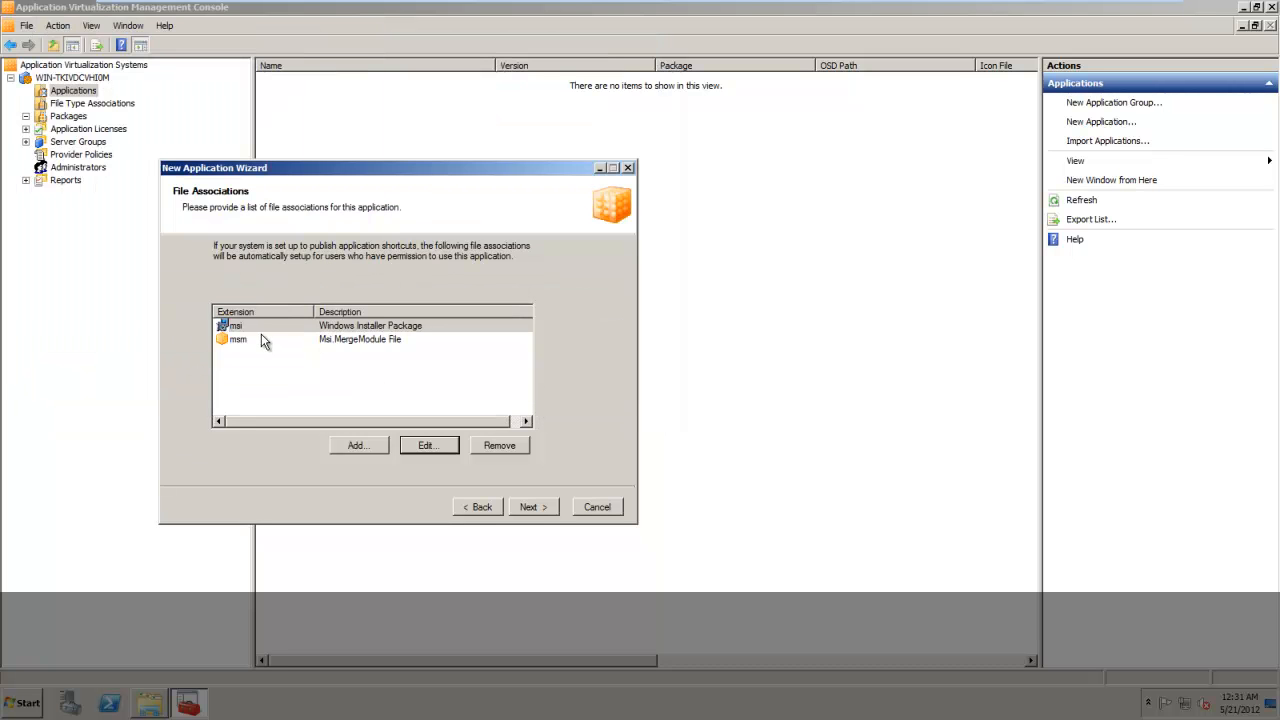
Set the msm file association's icon to Msi.MergeModule File and accept the file associations.
{"action": "left_click", "coordinate": [260, 342]}
{"action": "left_click", "coordinate": [446, 448]}
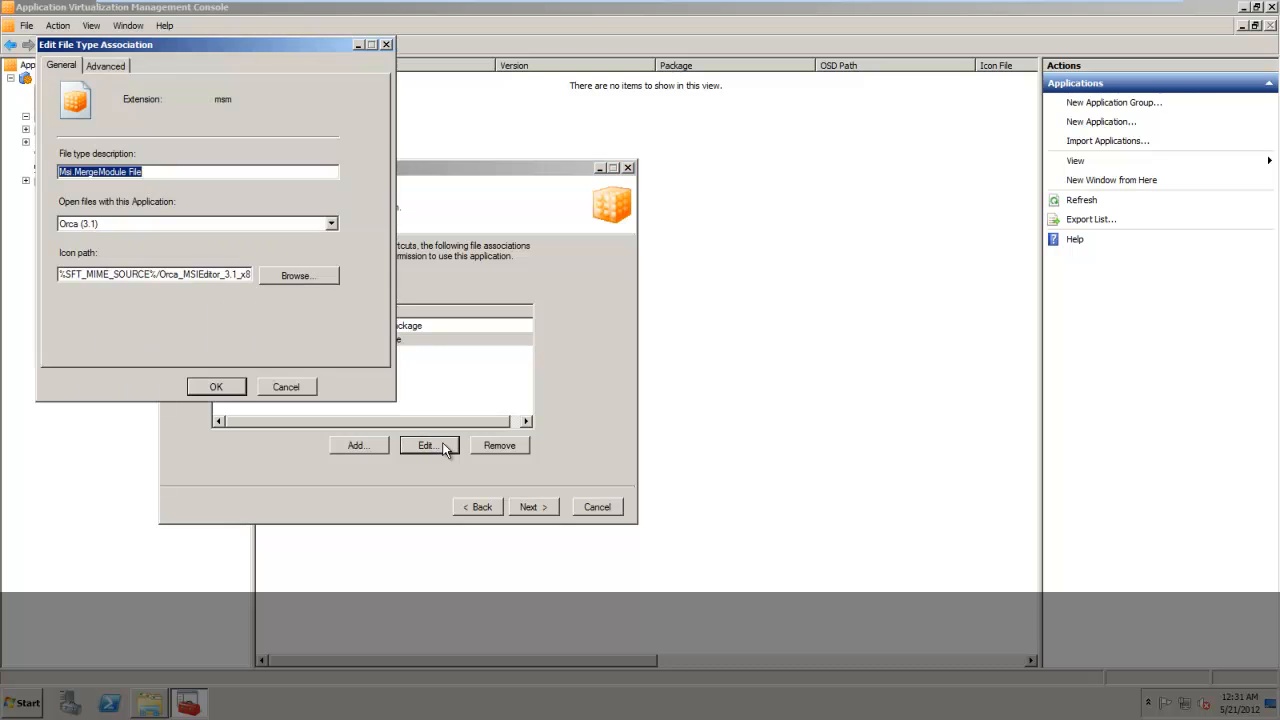
{"action": "left_click", "coordinate": [300, 276]}
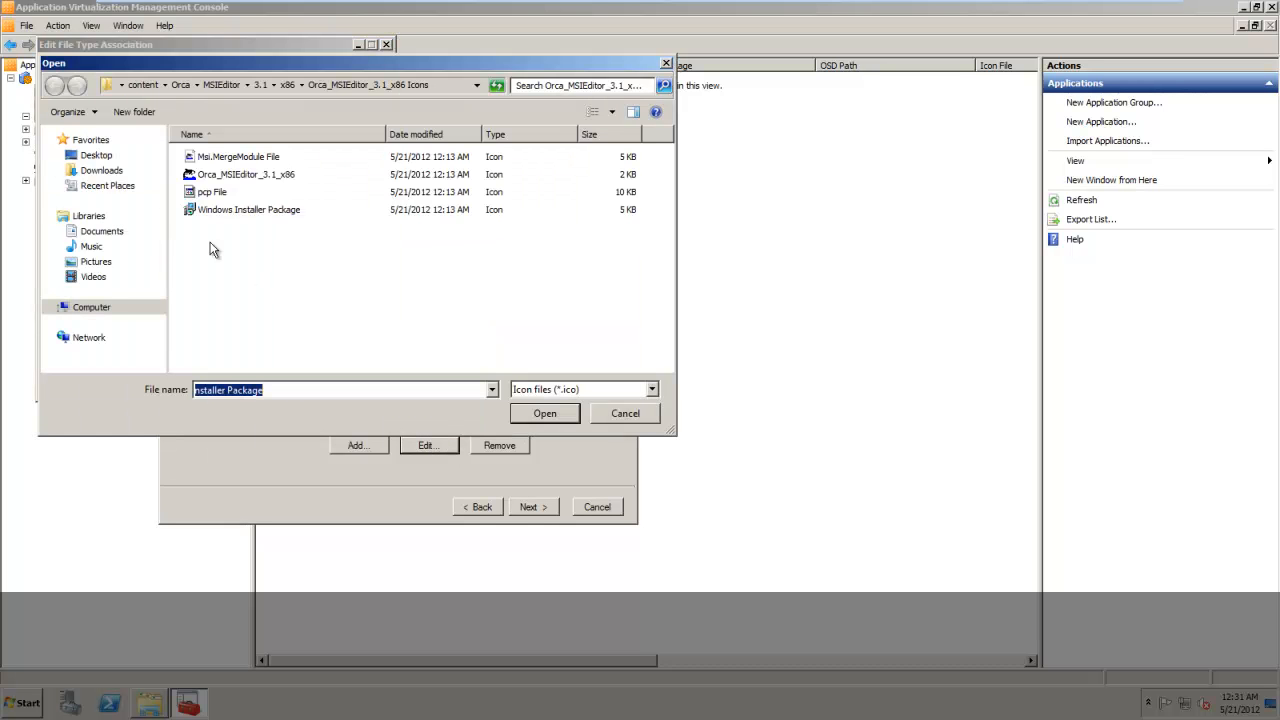
{"action": "left_click", "coordinate": [253, 162]}
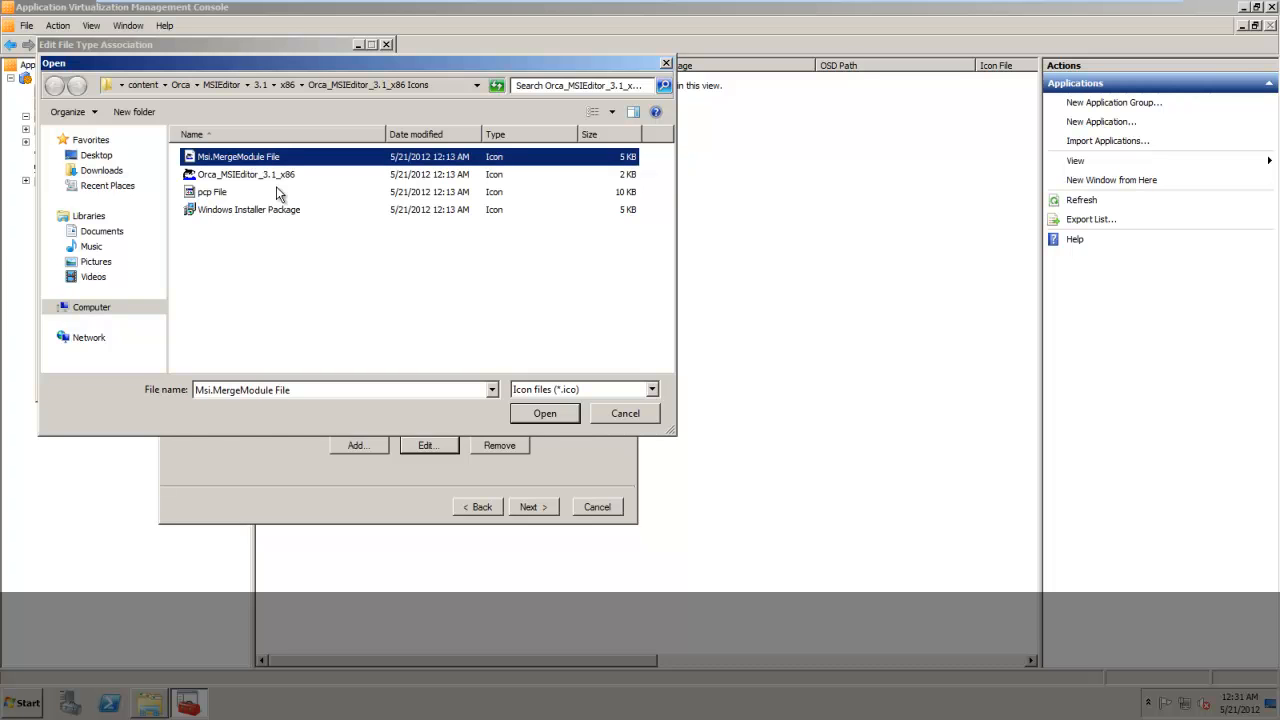
{"action": "left_click", "coordinate": [552, 417]}
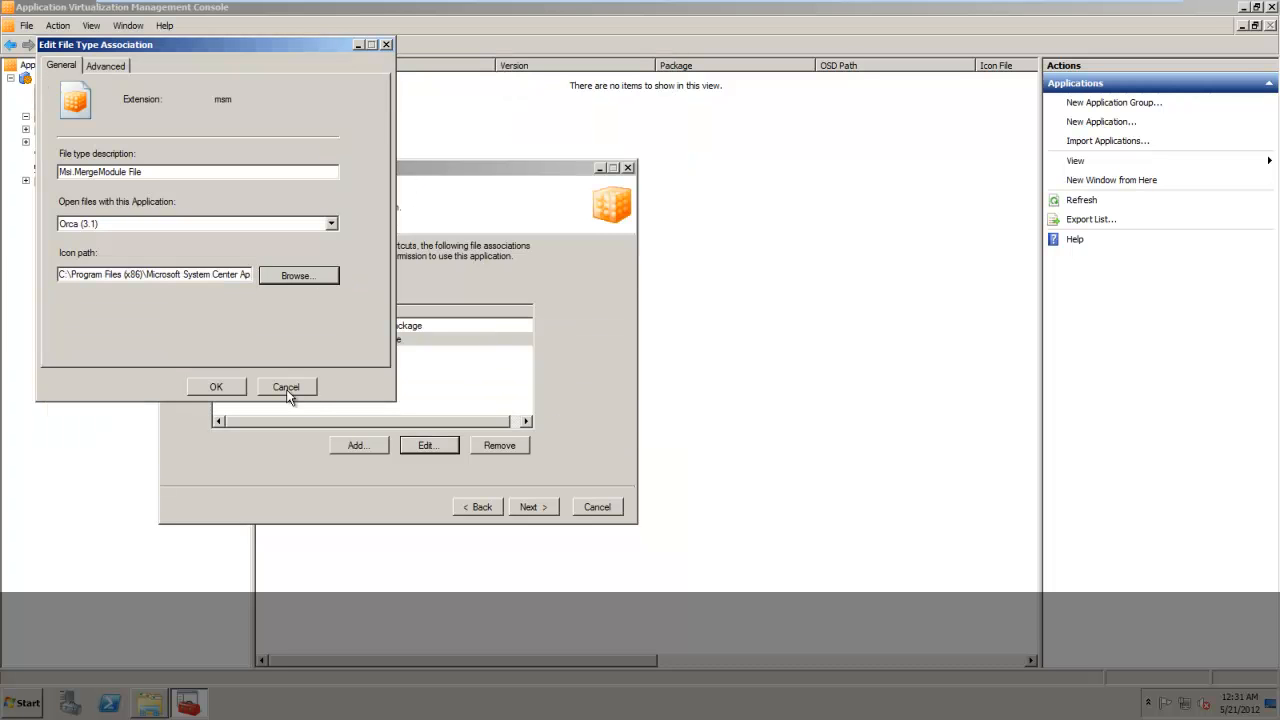
{"action": "left_click", "coordinate": [216, 387]}
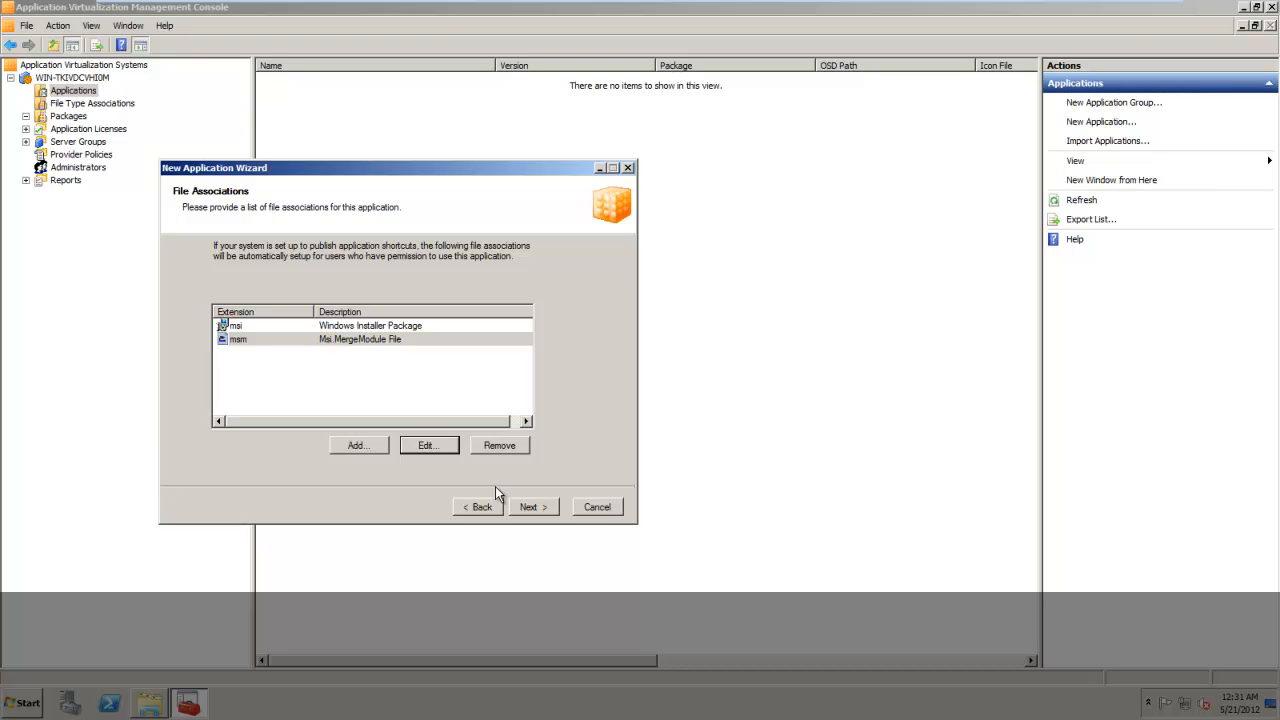
{"action": "left_click", "coordinate": [533, 507]}
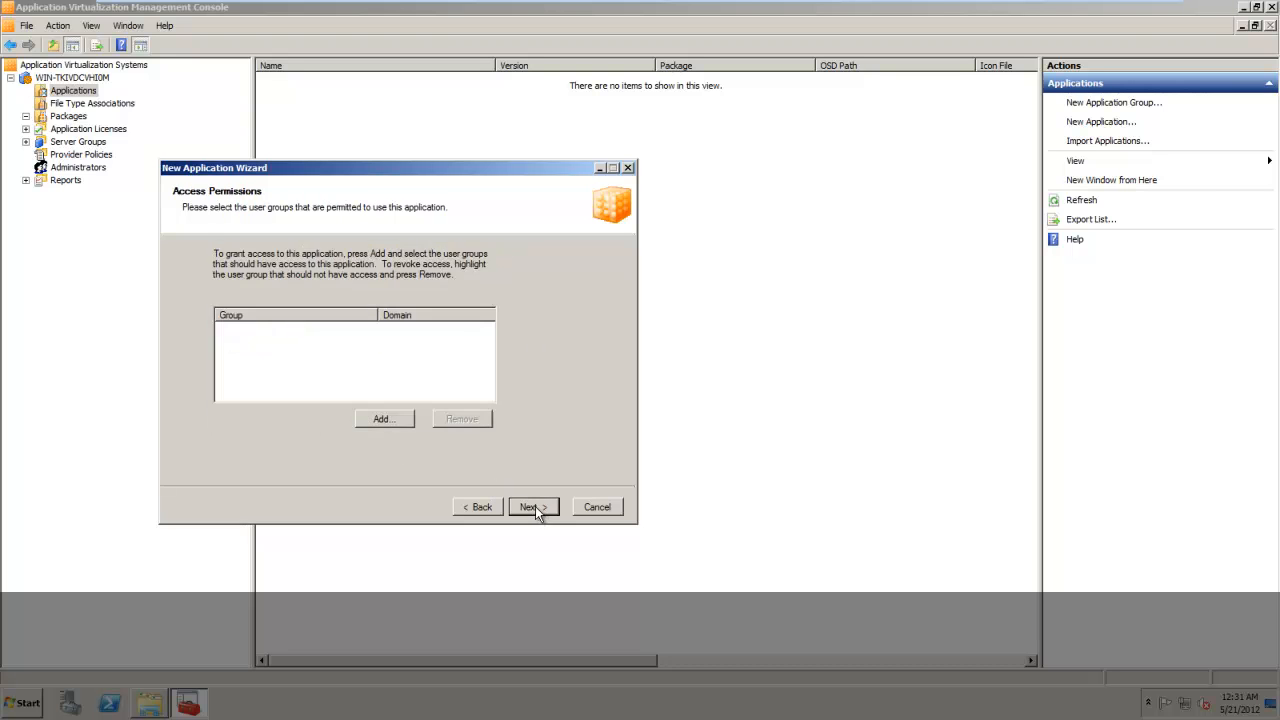
Grant the APPVUsers group access by looking up APPV in APPVLab.com, and finish importing the Orca application.
{"action": "left_click", "coordinate": [372, 423]}
{"action": "key", "text": "Caps_Lock"}
{"action": "type", "text": "APPV"}
{"action": "key", "text": "Caps_Lock"}
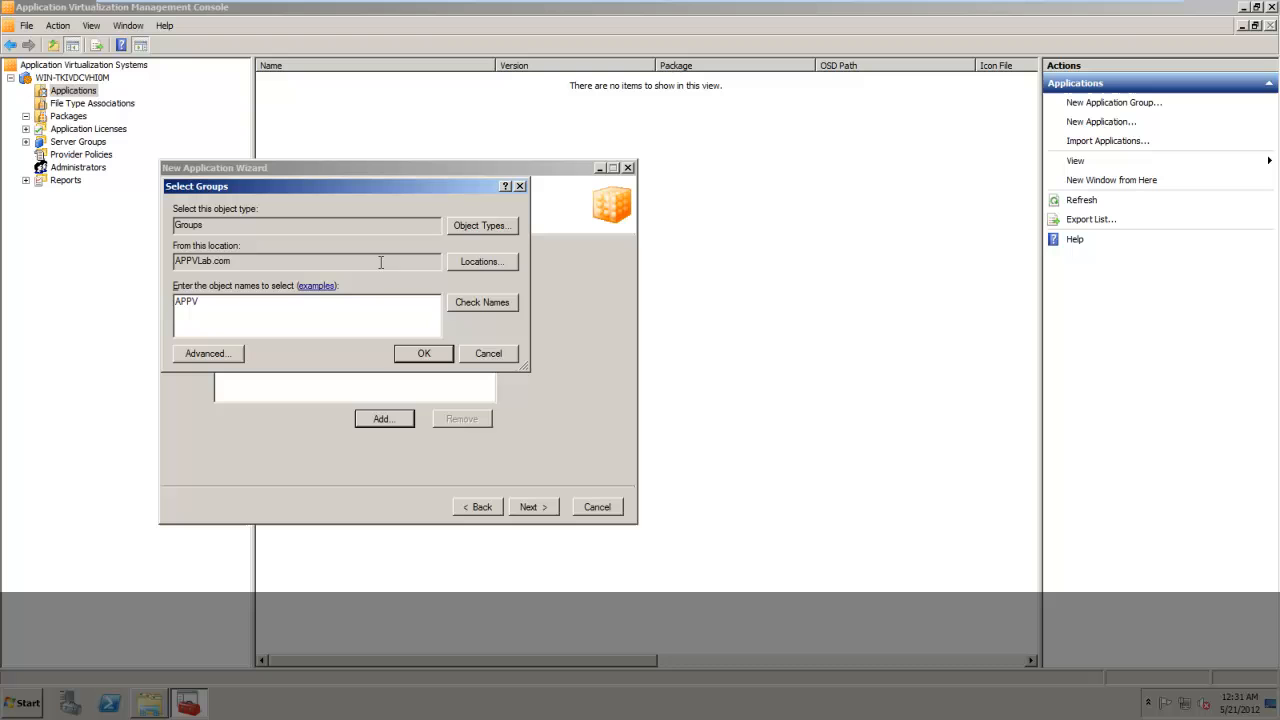
{"action": "left_click", "coordinate": [486, 305]}
{"action": "left_click", "coordinate": [425, 354]}
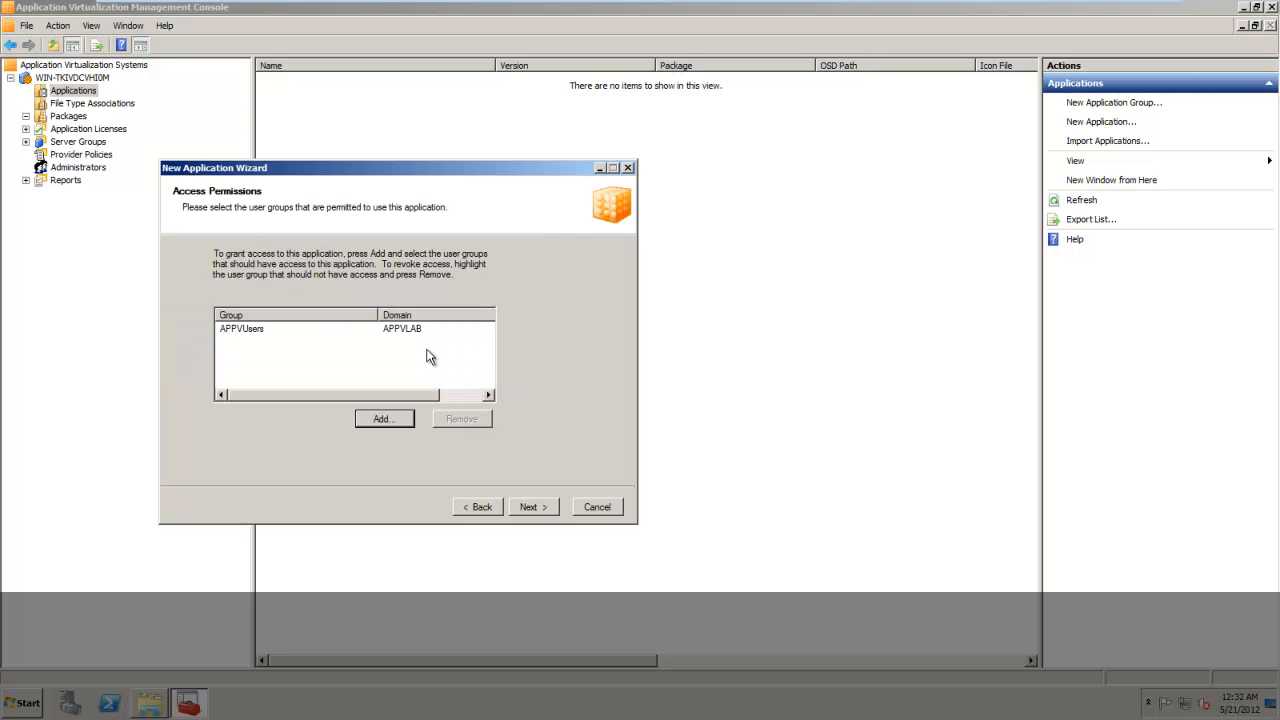
{"action": "left_click", "coordinate": [533, 507]}
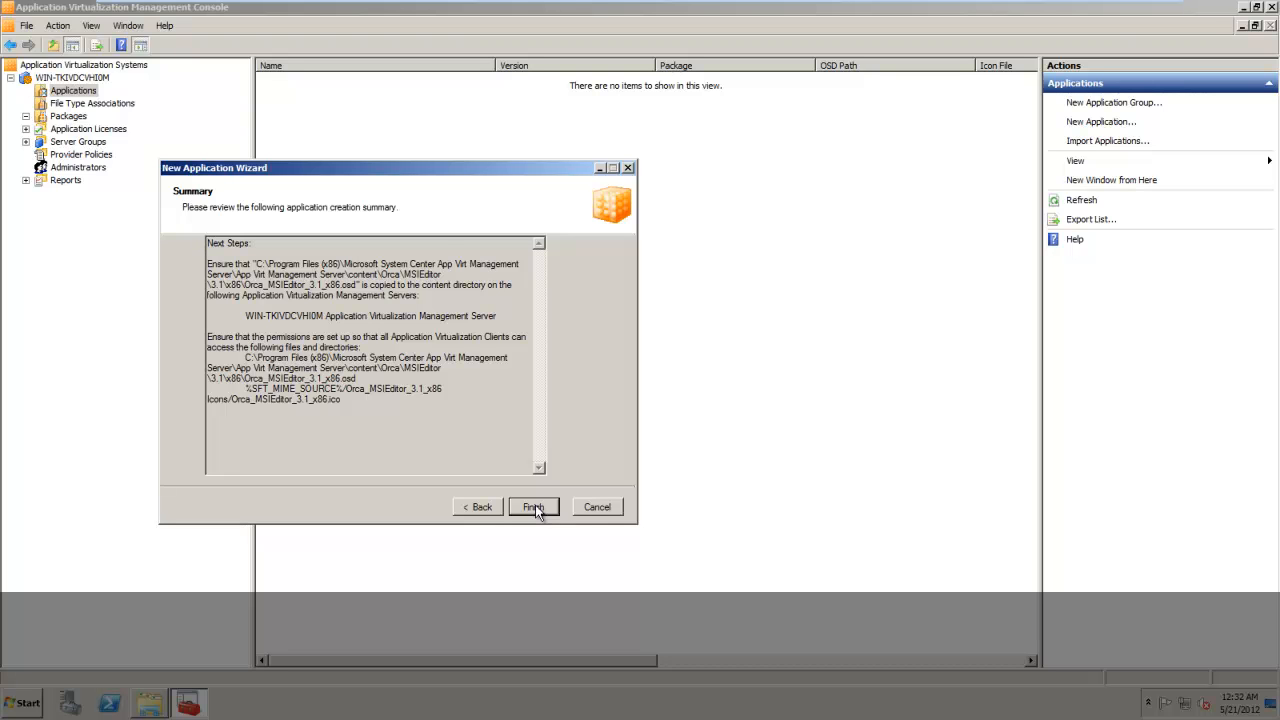
{"action": "left_click", "coordinate": [535, 507]}
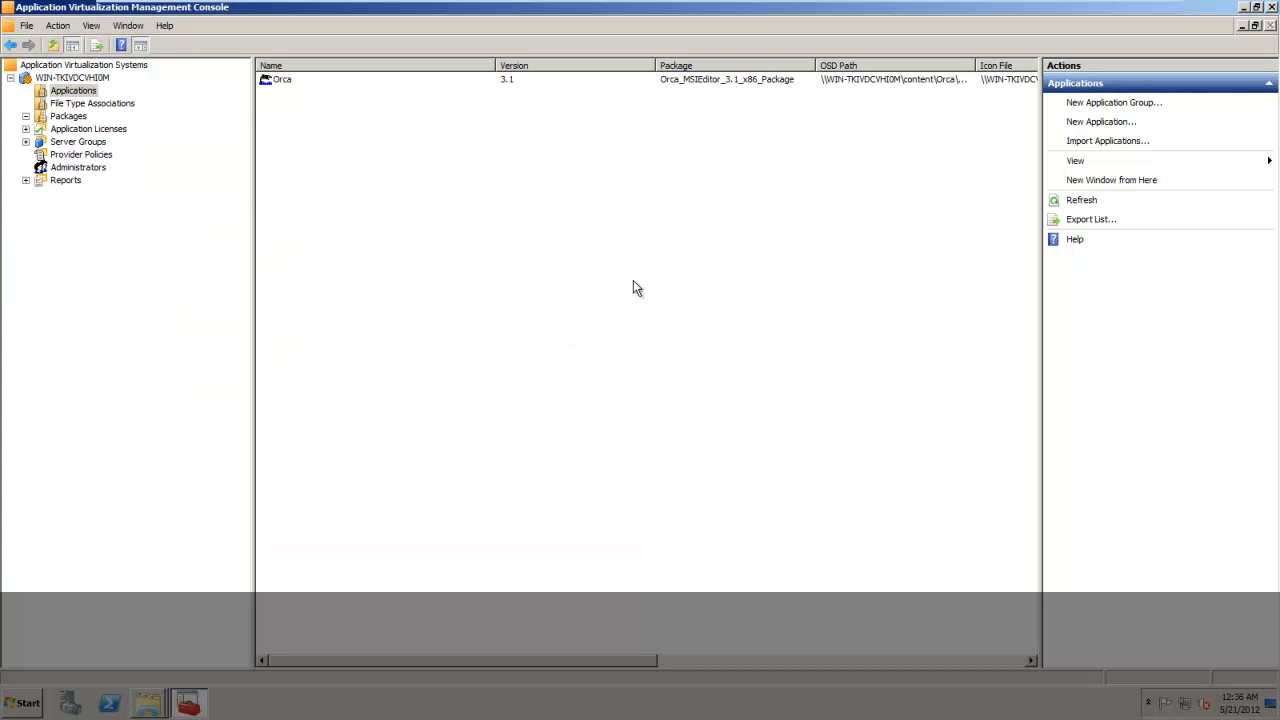
{"action": "left_click", "coordinate": [280, 84]}
{"action": "left_click", "coordinate": [339, 115]}
{"action": "key", "text": "Num_Lock"}
{"action": "mouse_move", "coordinate": [746, 5]}
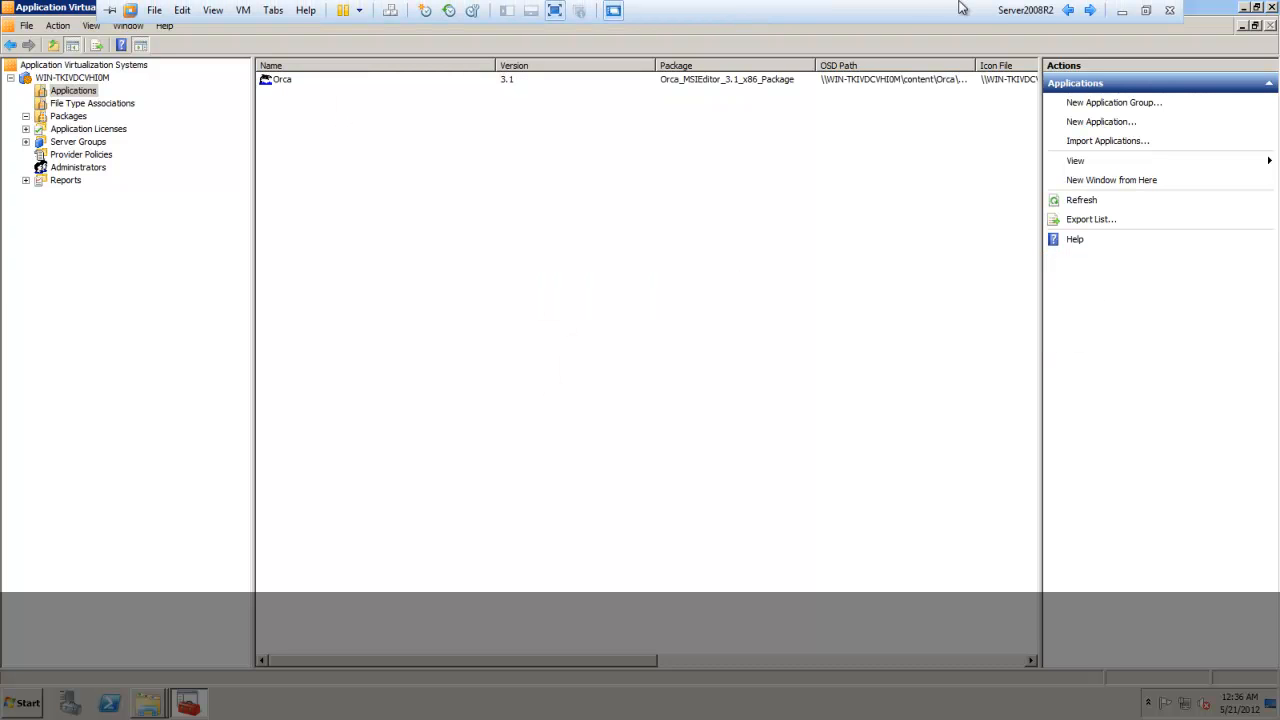
Switch from the Server2008R2 machine to the Windows 7 client and log off its current session.
{"action": "left_click", "coordinate": [1123, 10]}
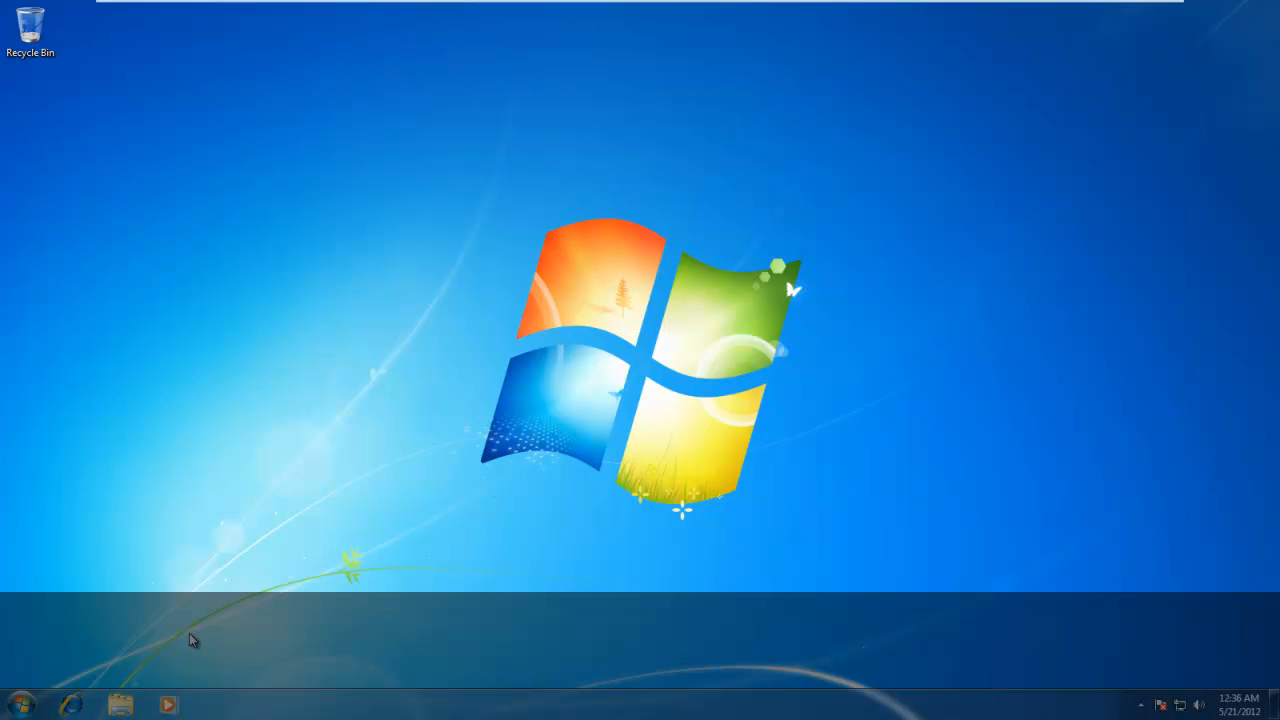
{"action": "left_click", "coordinate": [18, 707]}
{"action": "mouse_move", "coordinate": [286, 664]}
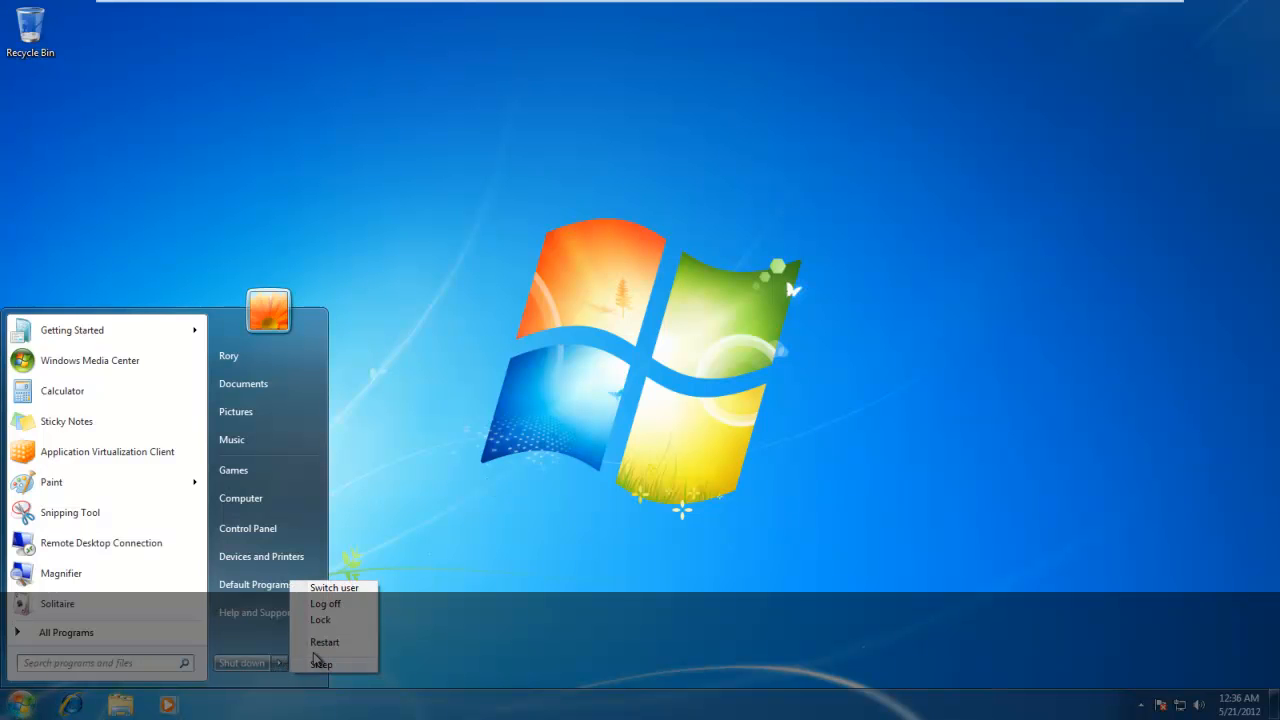
{"action": "left_click", "coordinate": [344, 606]}
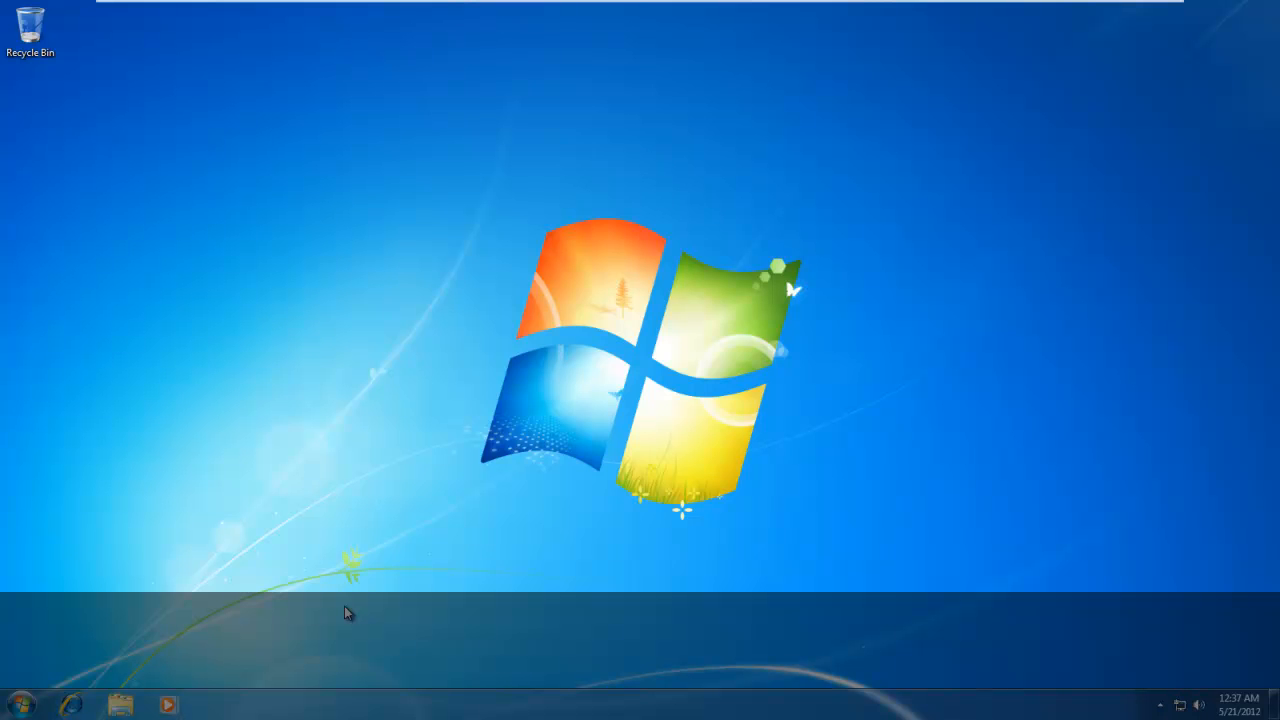
Try to launch the published Orca application from the client's full program list.
{"action": "left_click", "coordinate": [22, 705]}
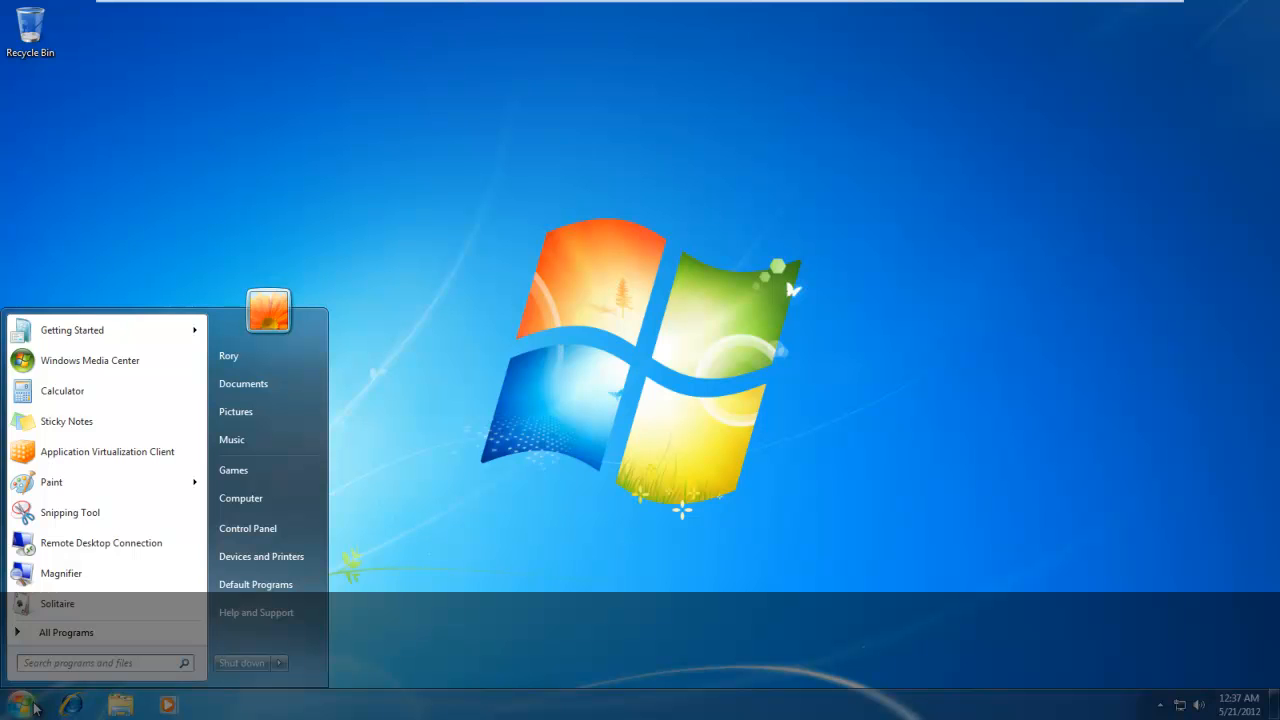
{"action": "left_click", "coordinate": [105, 635]}
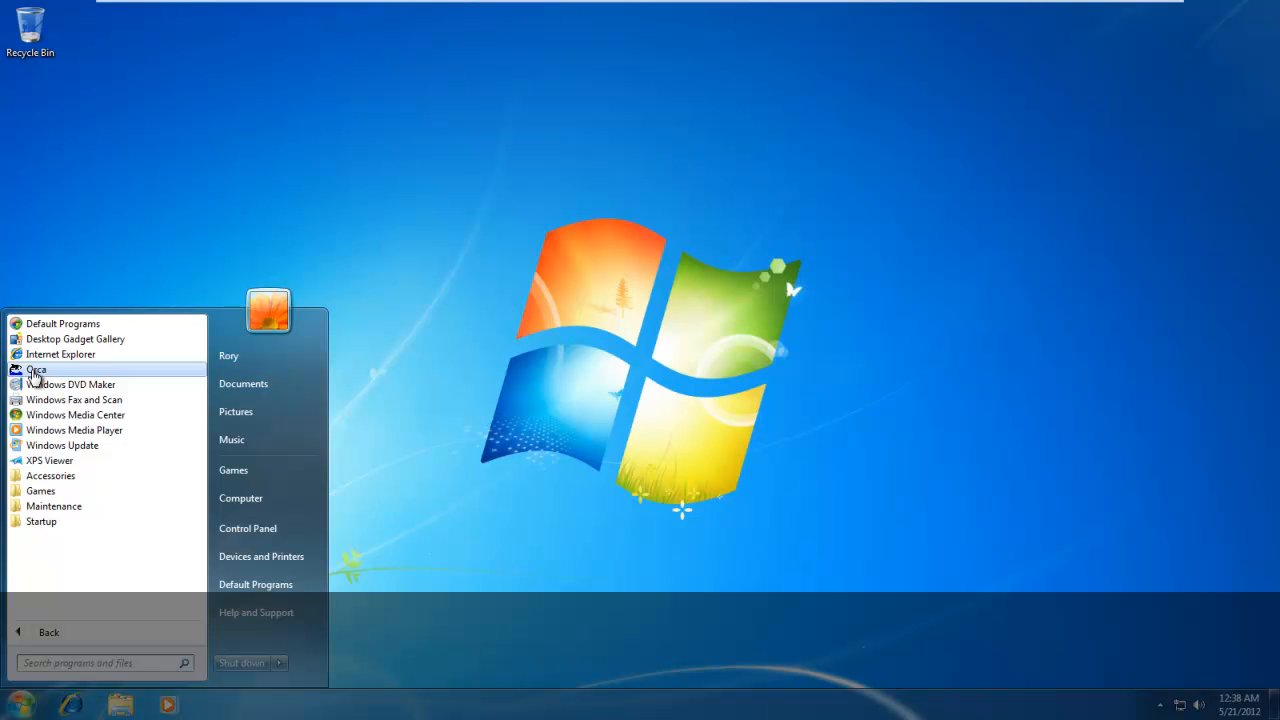
{"action": "left_click", "coordinate": [35, 370]}
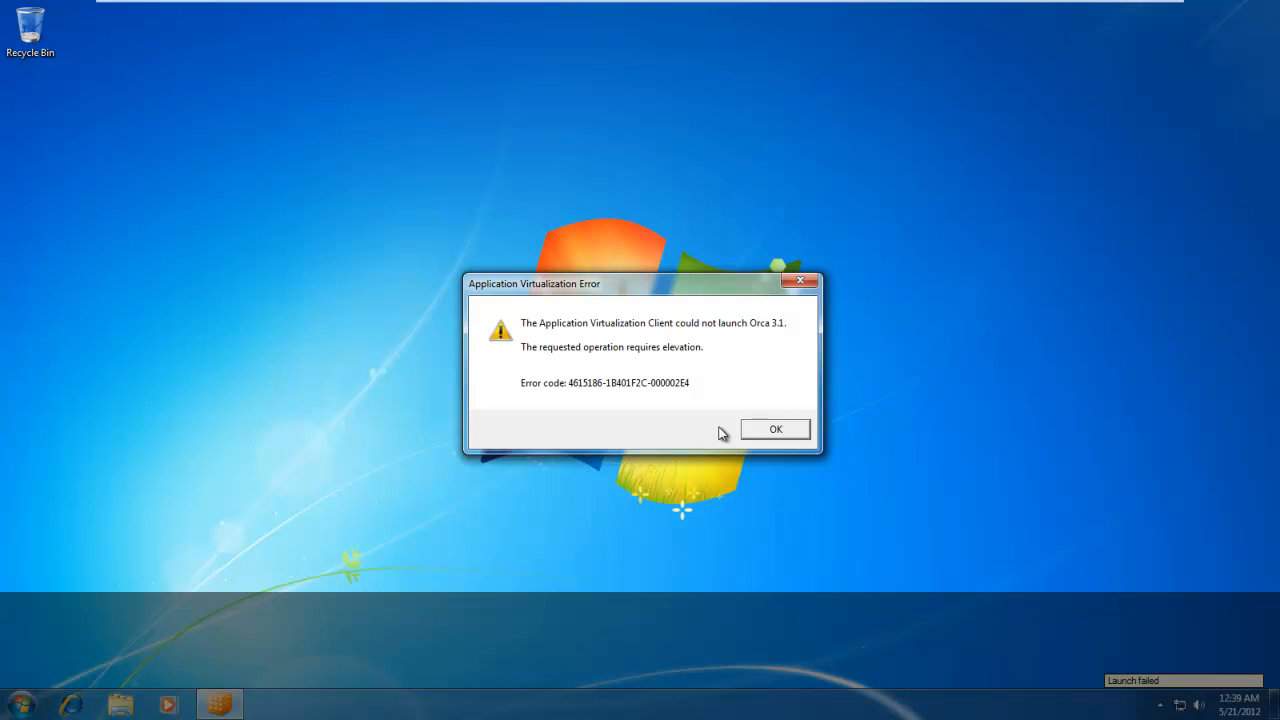
{"action": "left_click", "coordinate": [776, 430]}
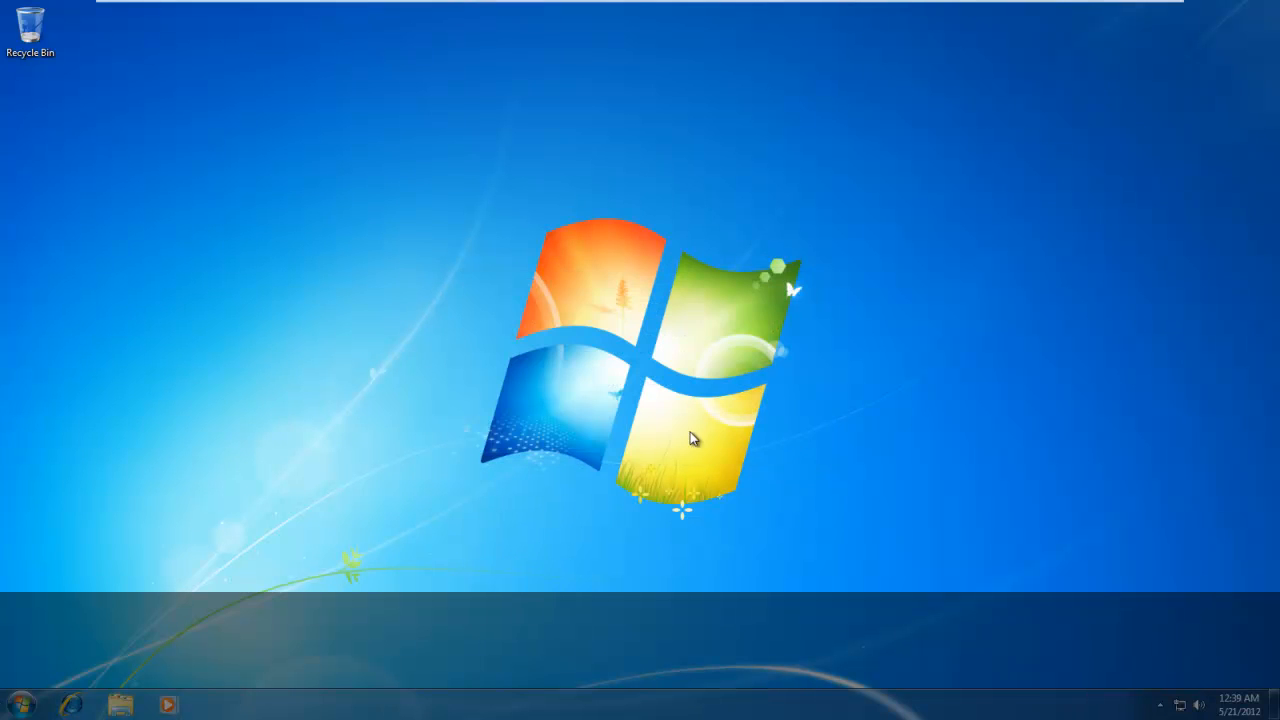
Open the \\WIN-TKIVDCVHI0M\ network location and browse to content\Orca\MSIEditor\3.1\x86.
{"action": "left_click", "coordinate": [21, 705]}
{"action": "left_click", "coordinate": [114, 665]}
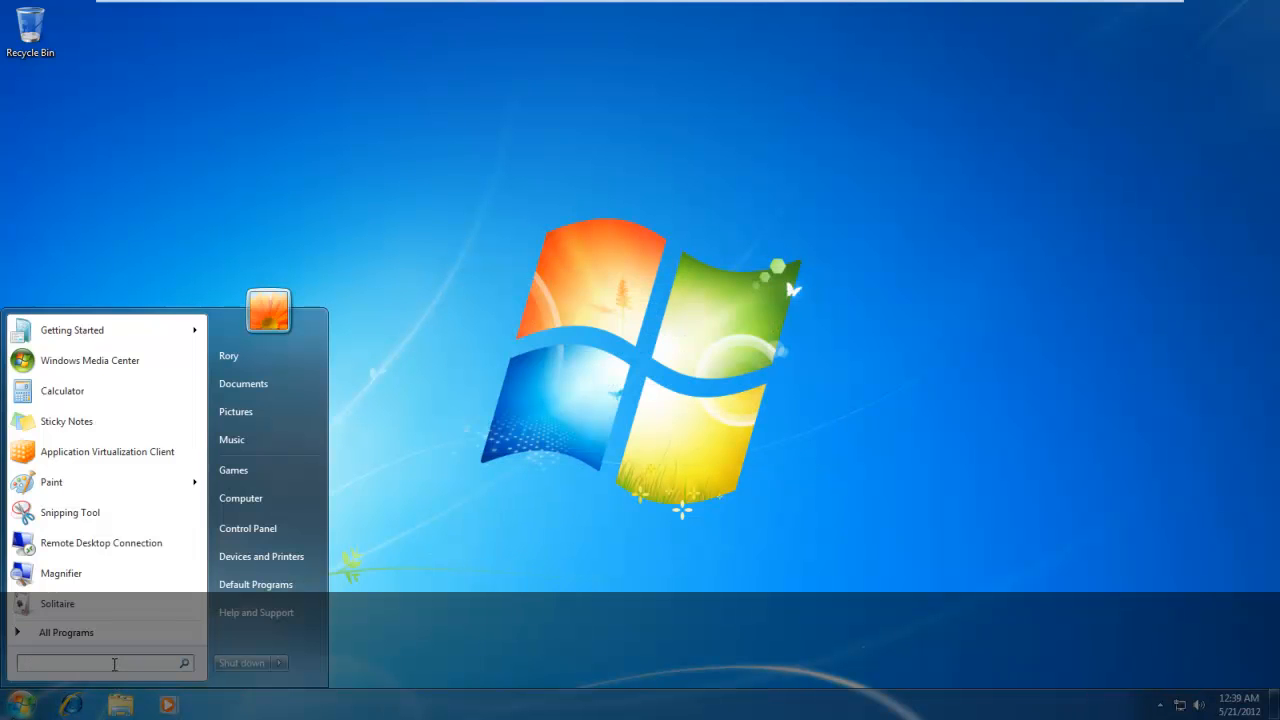
{"action": "type", "text": "run"}
{"action": "key", "text": "Return"}
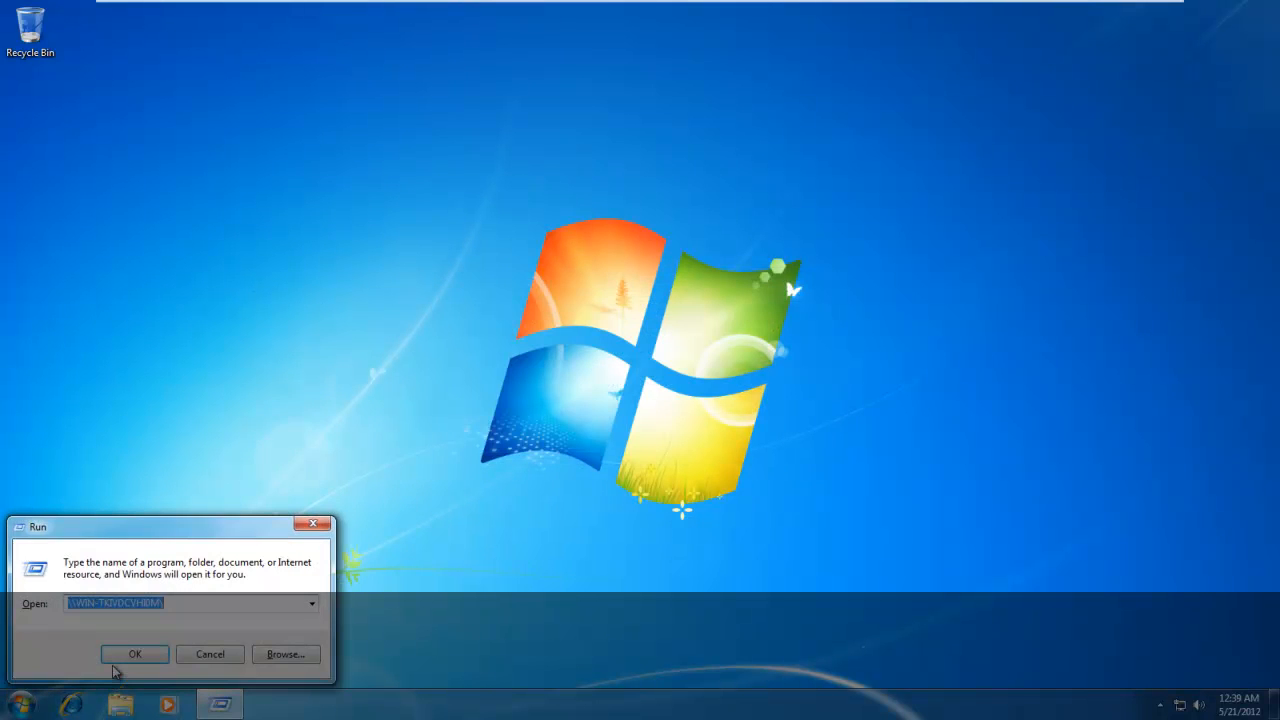
{"action": "key", "text": "Return"}
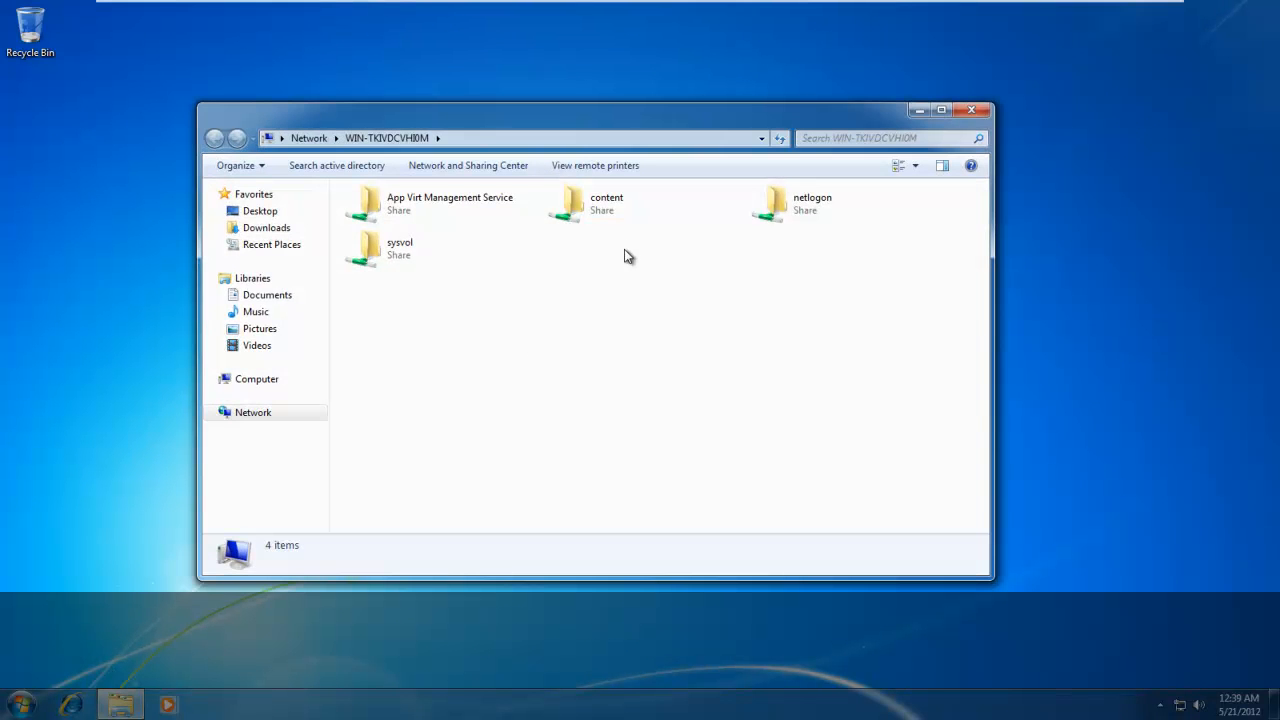
{"action": "double_click", "coordinate": [594, 207]}
{"action": "double_click", "coordinate": [443, 212]}
{"action": "double_click", "coordinate": [443, 212]}
{"action": "double_click", "coordinate": [442, 211]}
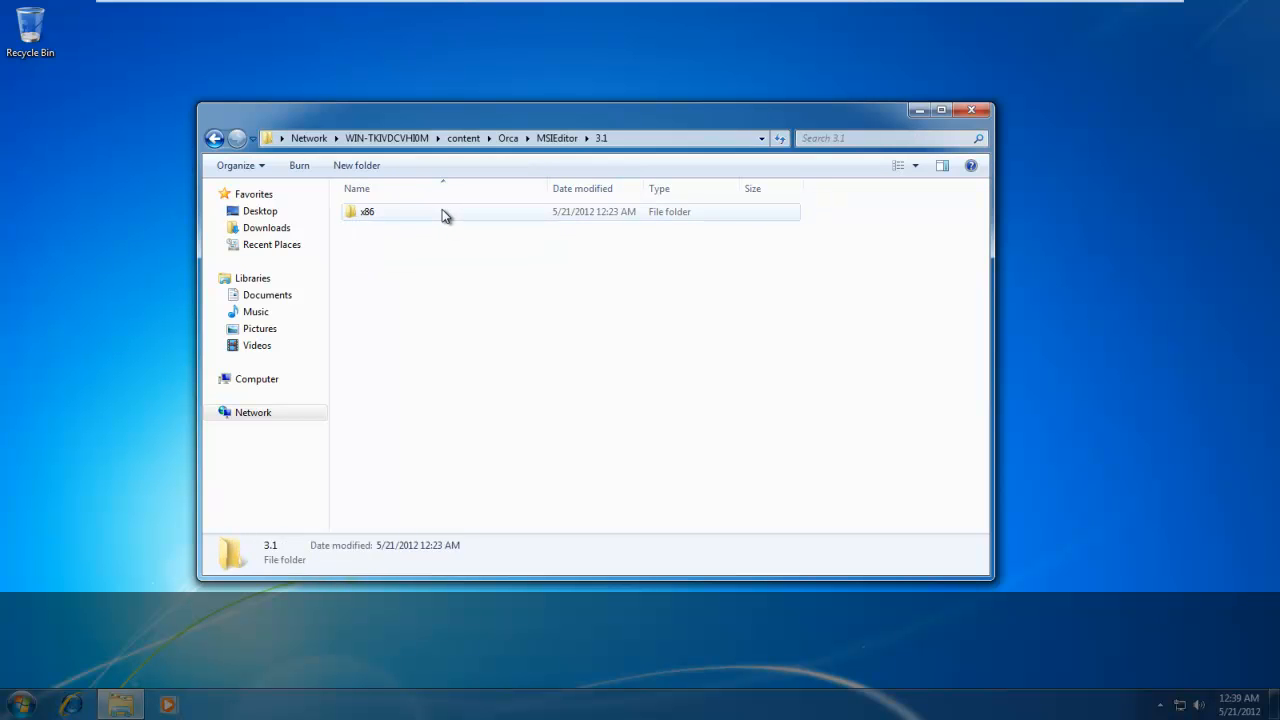
{"action": "double_click", "coordinate": [442, 211]}
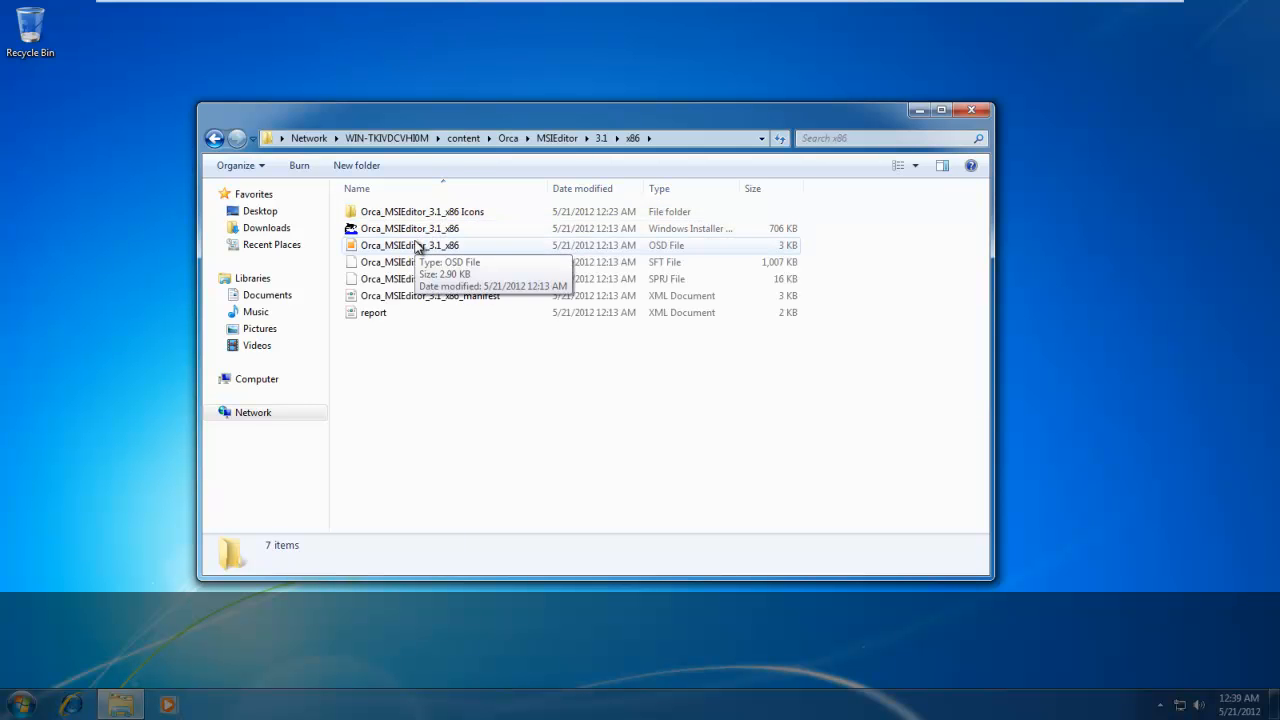
Open the Orca_MSIEditor_3.1_x86 OSD file in Notepad and maximize its window.
{"action": "left_click", "coordinate": [418, 247]}
{"action": "right_click", "coordinate": [418, 247]}
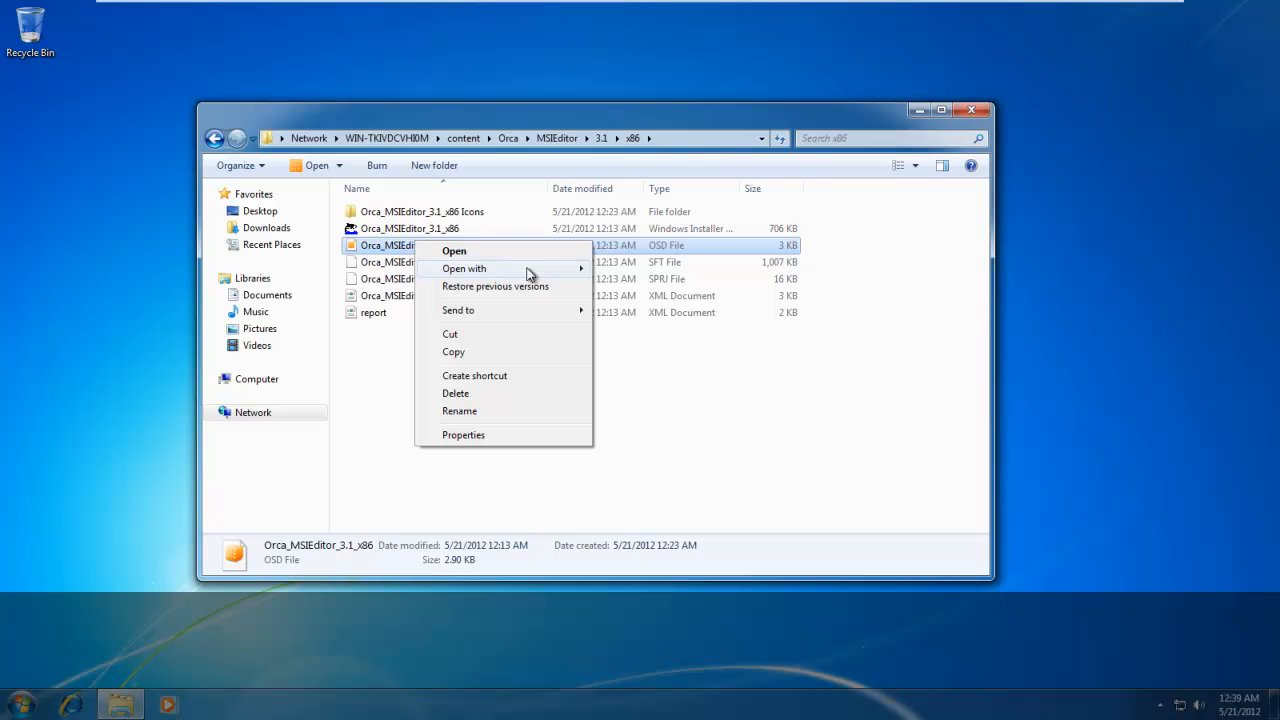
{"action": "mouse_move", "coordinate": [520, 268]}
{"action": "left_click", "coordinate": [666, 286]}
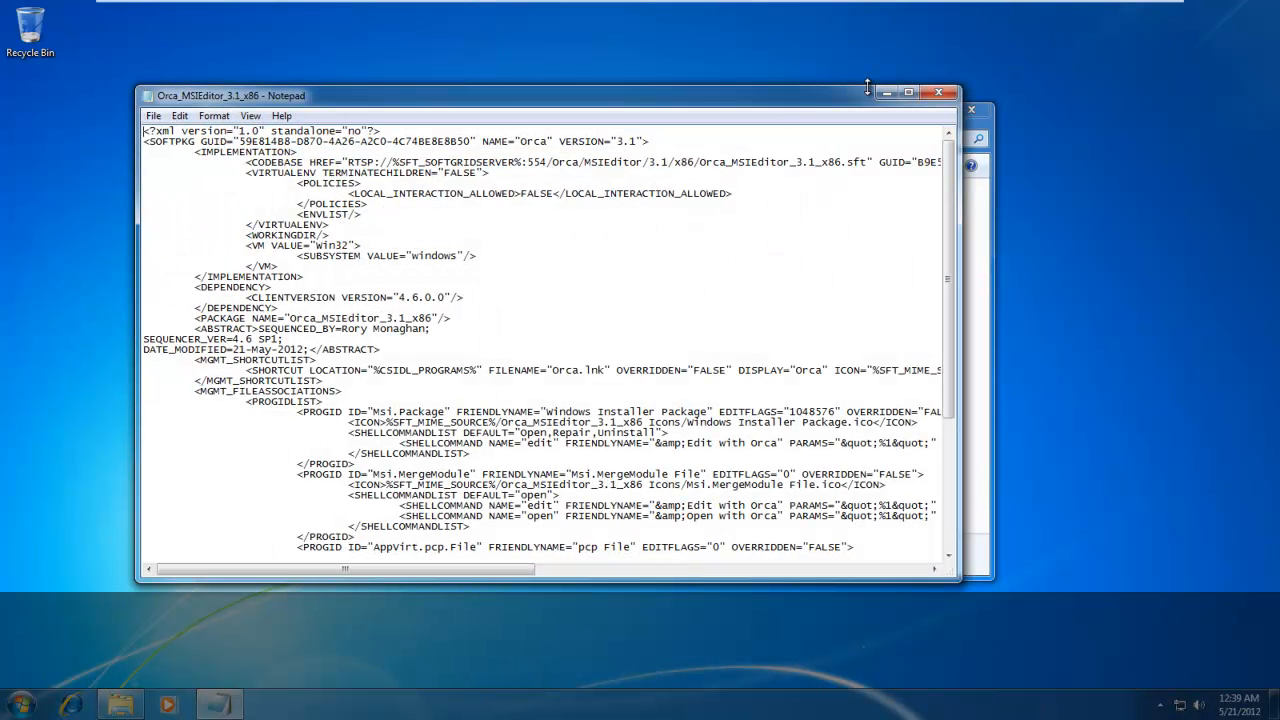
{"action": "left_click", "coordinate": [908, 94]}
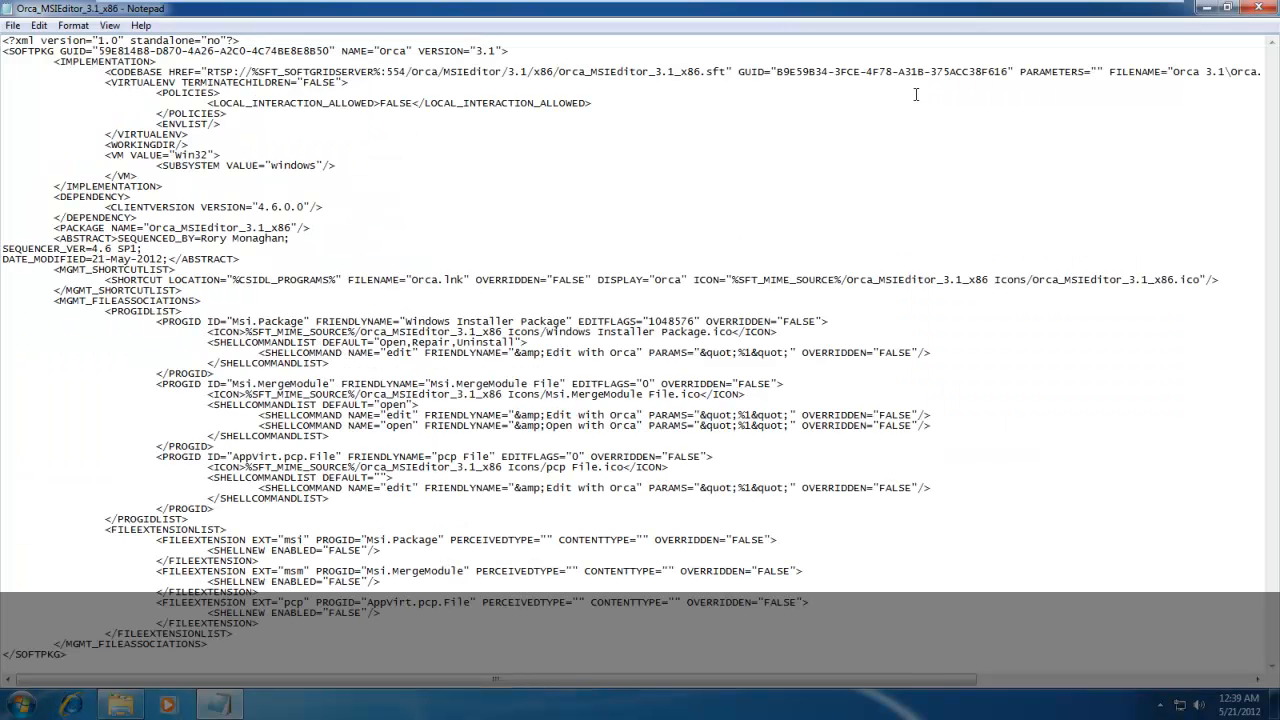
Insert a new line below the VIRTUALENV TERMINATECHILDREN tag and paste the copied text there.
{"action": "key", "text": "Caps_Lock"}
{"action": "key", "text": "Return"}
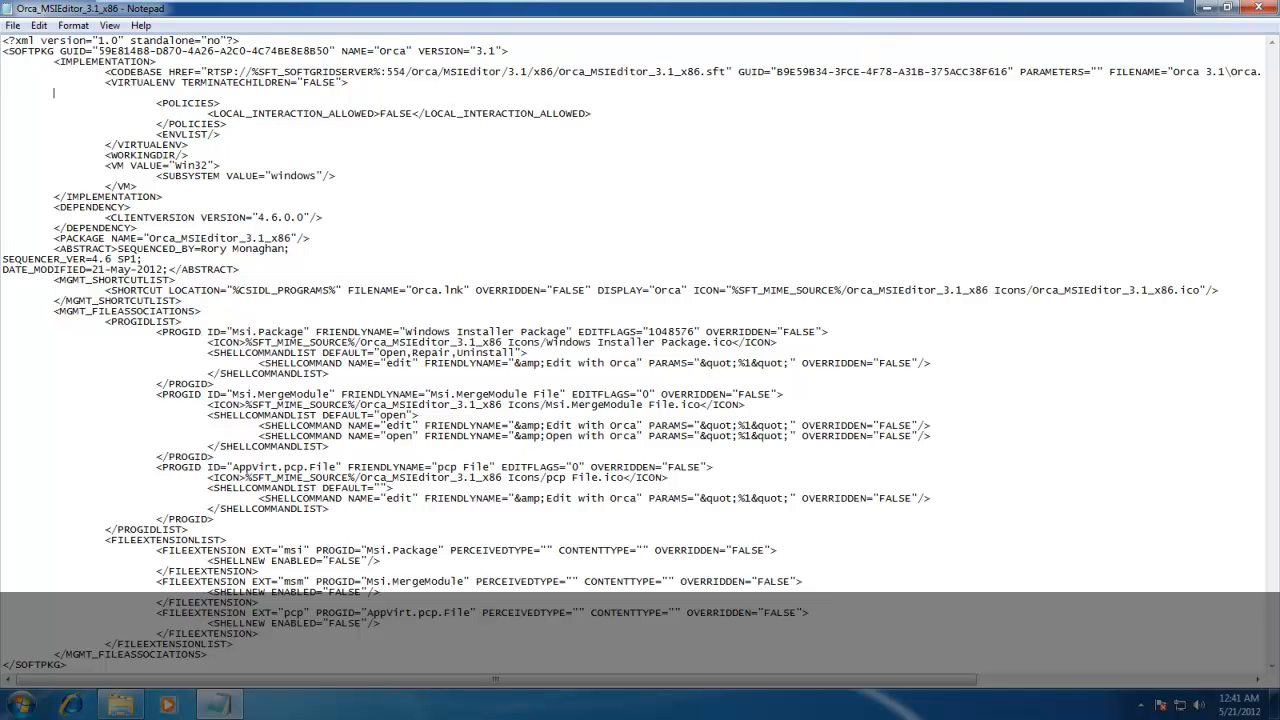
{"action": "type", "text": "<ENVIRONMENT VARIABLE=\"__COMPAT_LAYER\">RunAsInvoker</ENVIRONMENT>"}
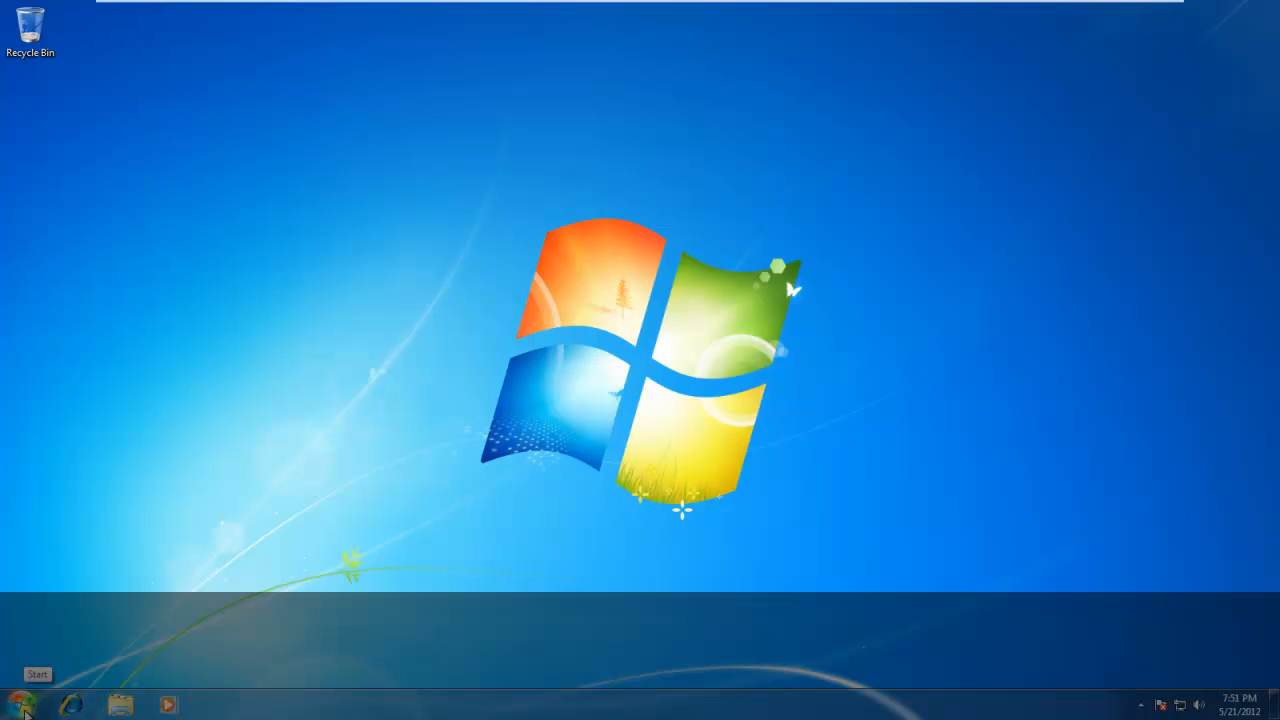
Open the Application Virtualization Client with elevation allowed and show its applications.
{"action": "left_click", "coordinate": [28, 708]}
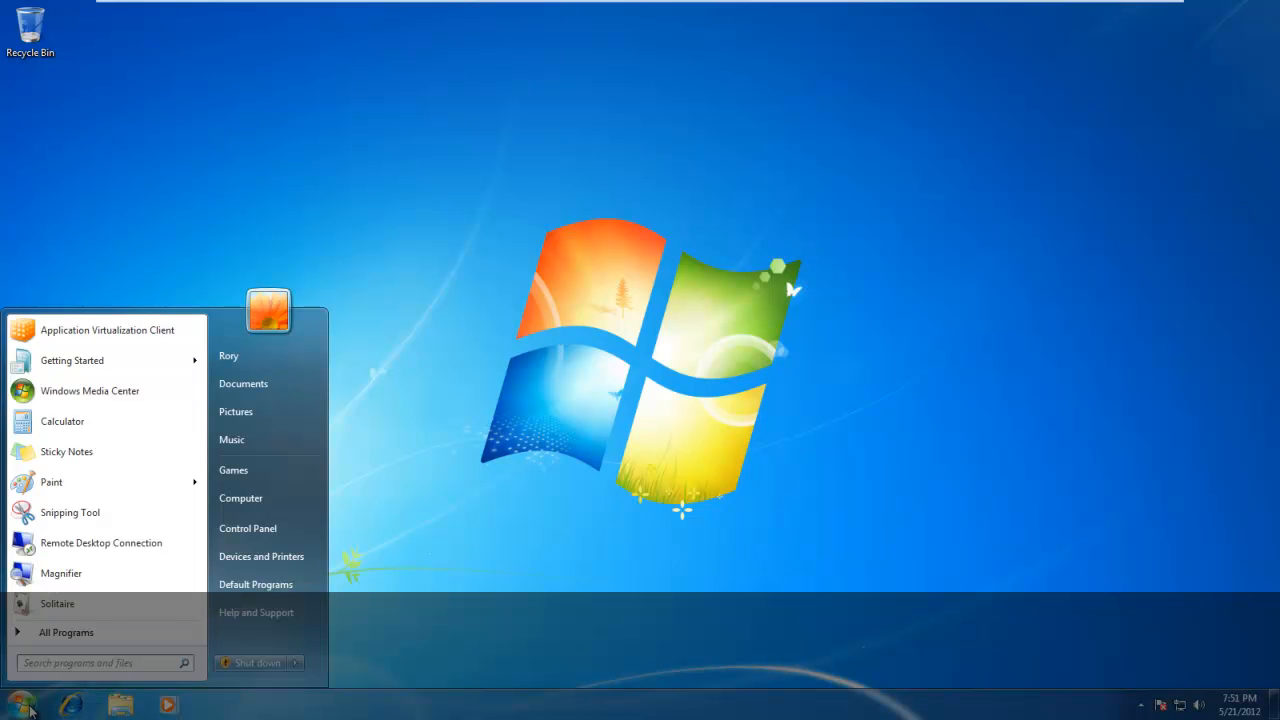
{"action": "left_click", "coordinate": [104, 339]}
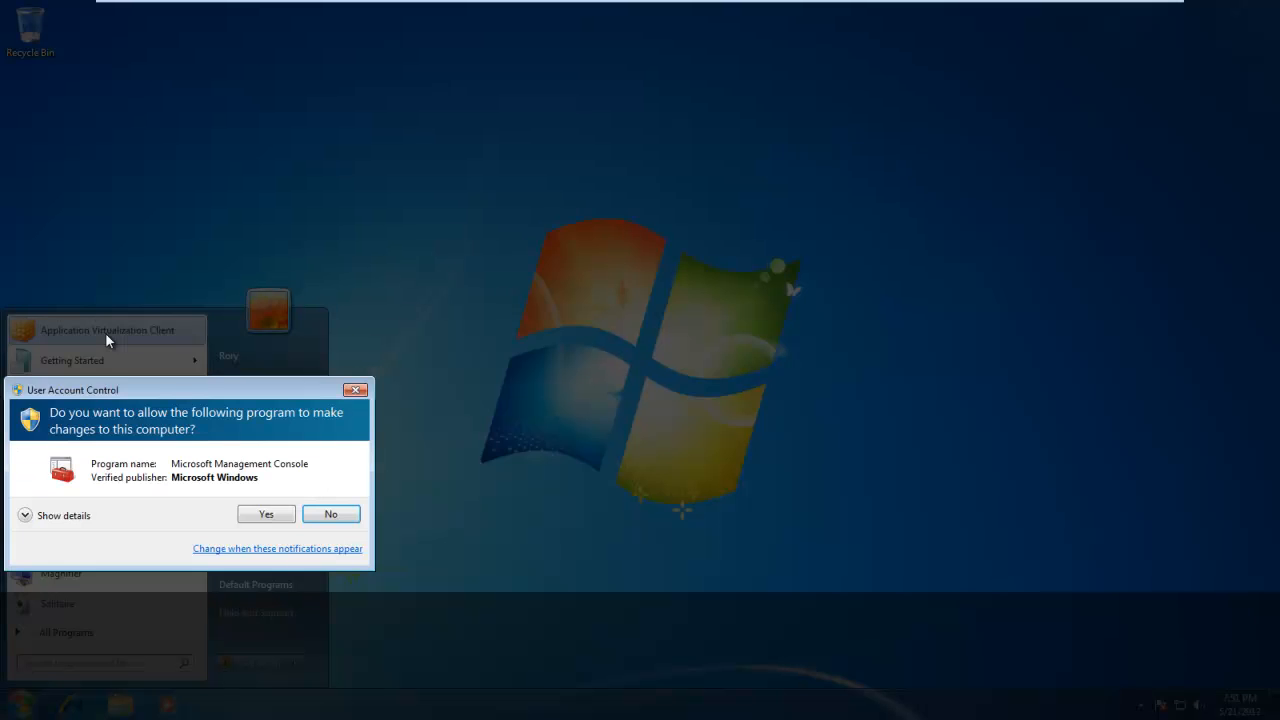
{"action": "left_click", "coordinate": [264, 513]}
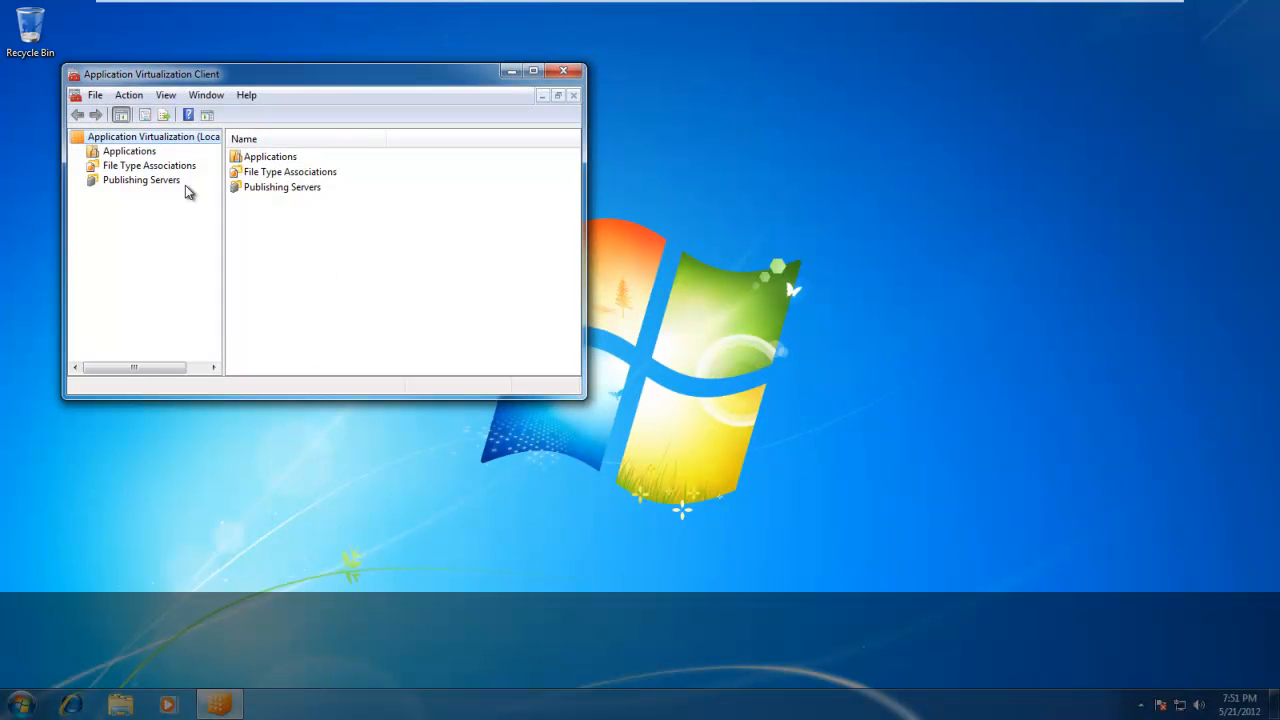
{"action": "left_click", "coordinate": [112, 152]}
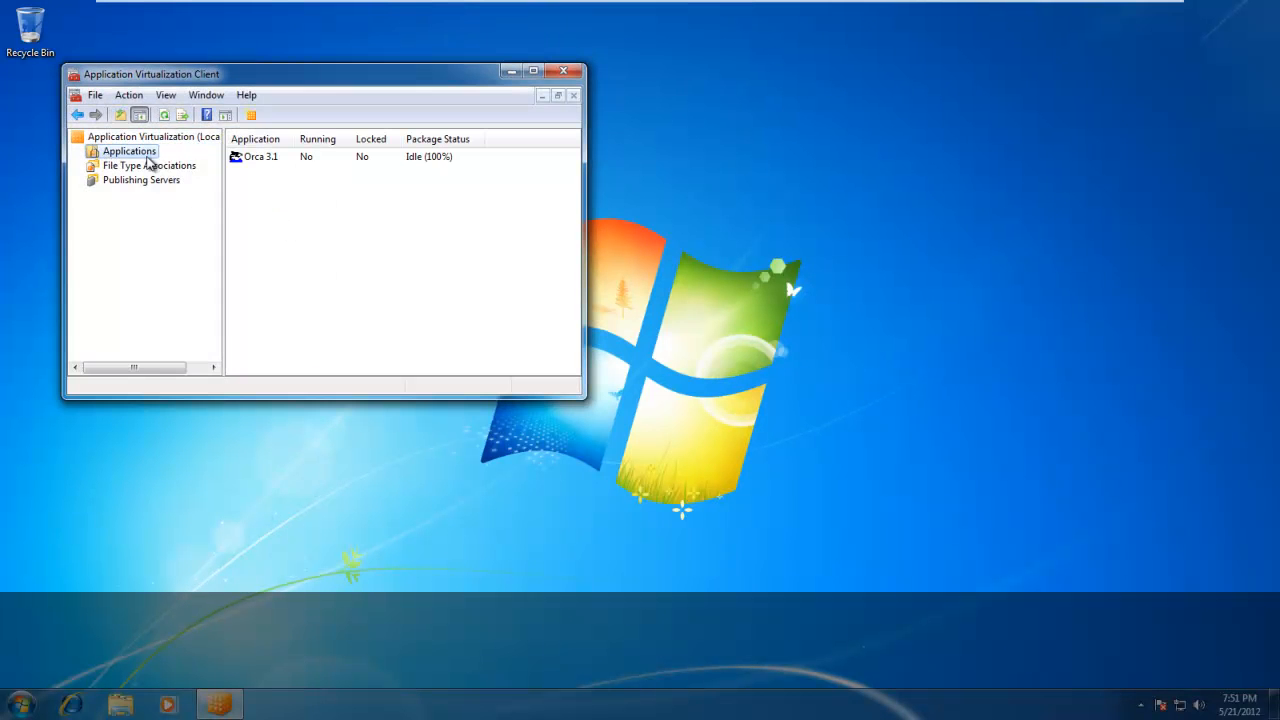
Unload Orca 3.1 from the client's file system cache and clear its application record.
{"action": "left_click", "coordinate": [266, 160]}
{"action": "right_click", "coordinate": [266, 165]}
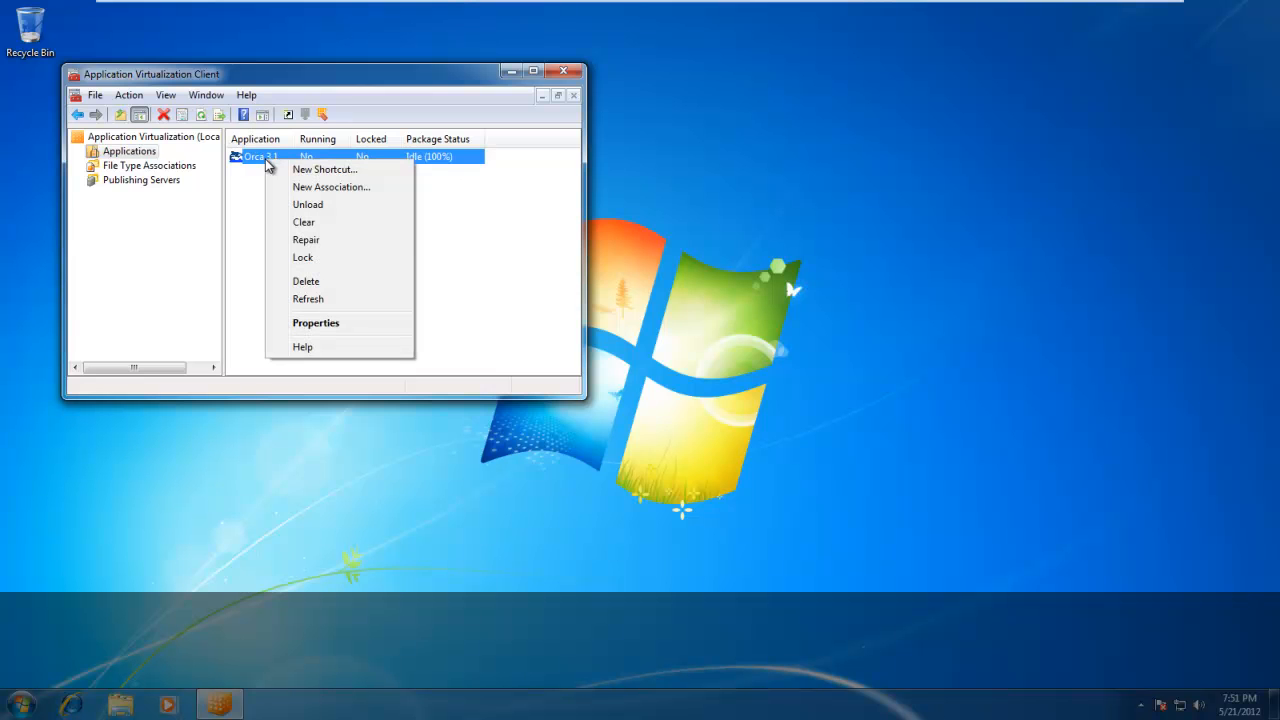
{"action": "left_click", "coordinate": [308, 205]}
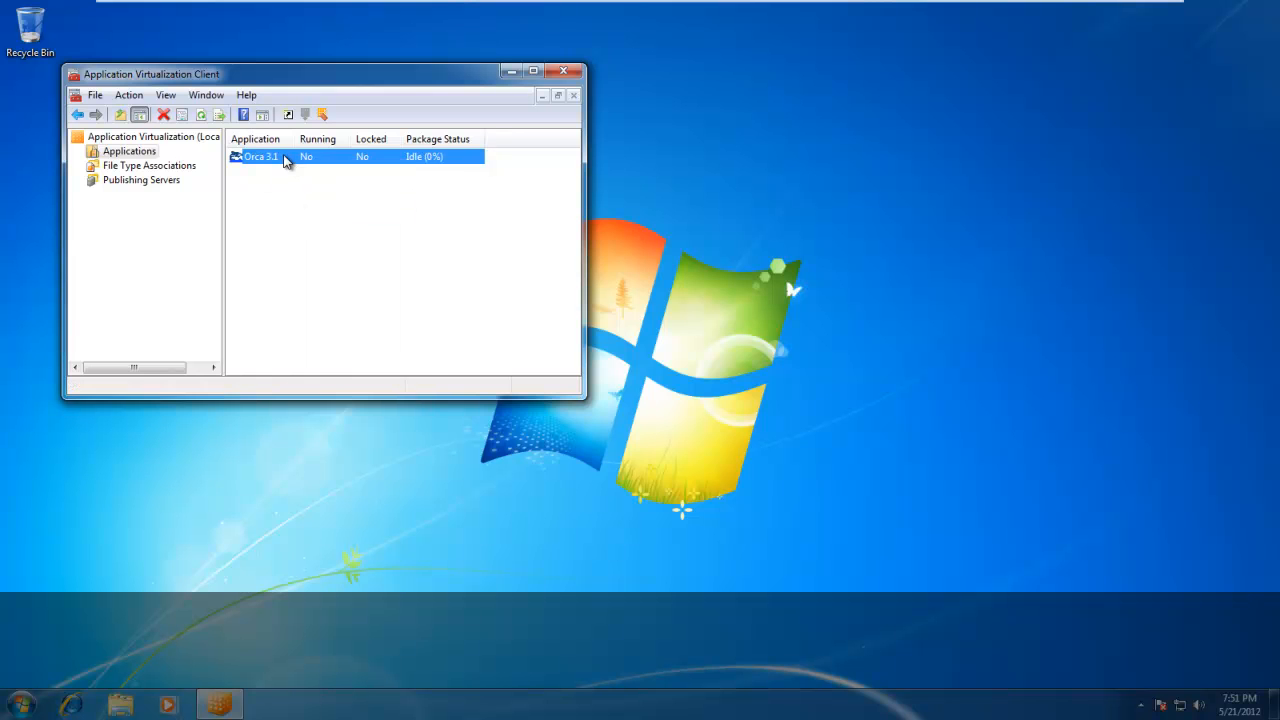
{"action": "right_click", "coordinate": [286, 157]}
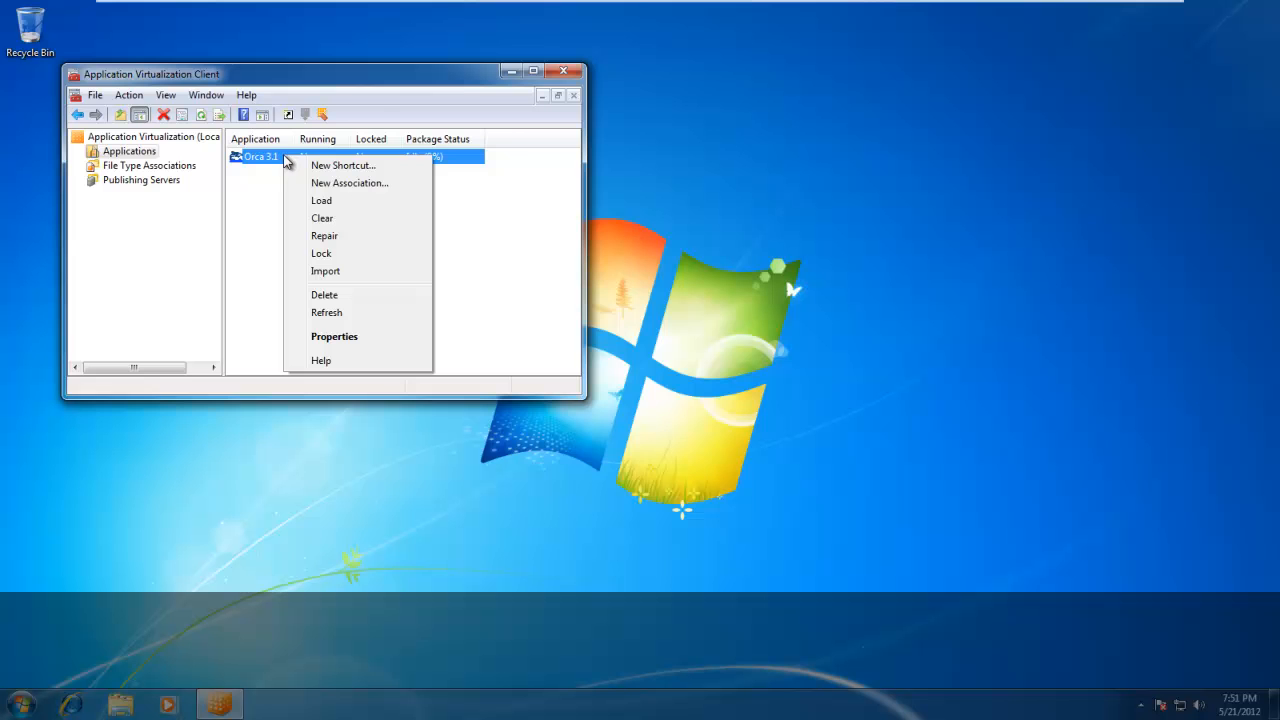
{"action": "left_click", "coordinate": [322, 219]}
{"action": "left_click", "coordinate": [395, 286]}
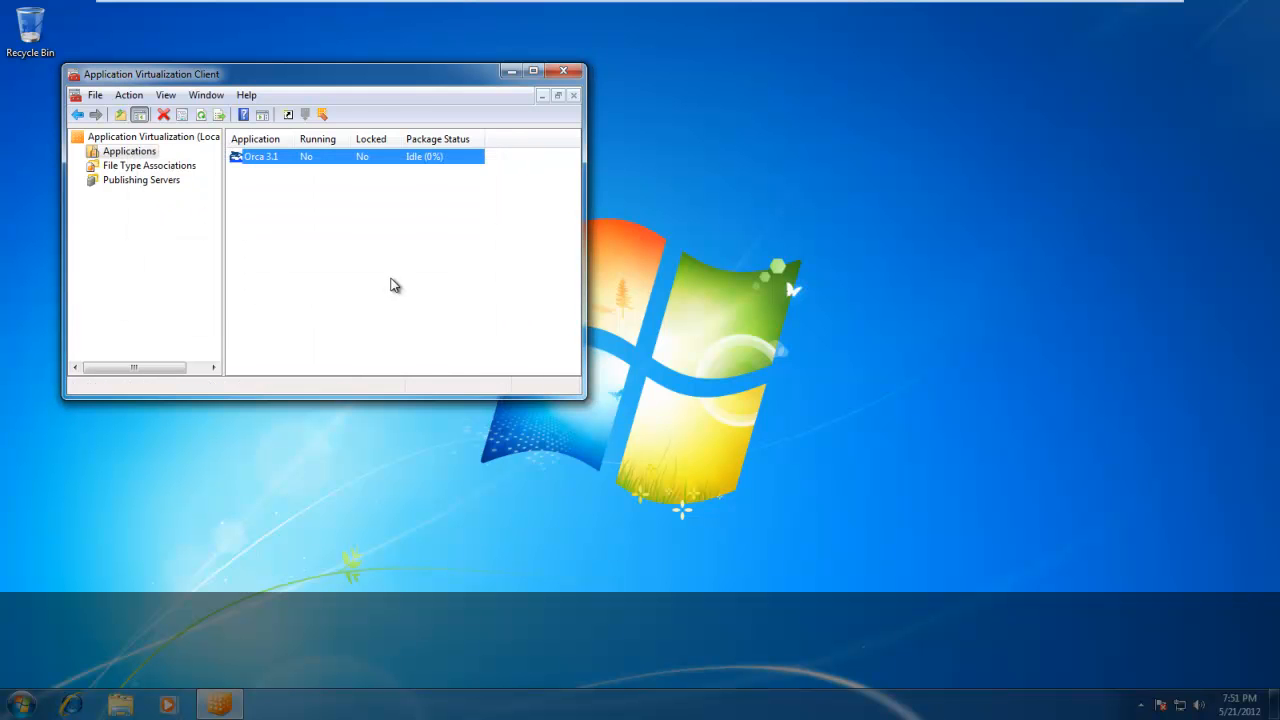
Delete Orca 3.1 from the client's applications and confirm the deletion.
{"action": "right_click", "coordinate": [301, 162]}
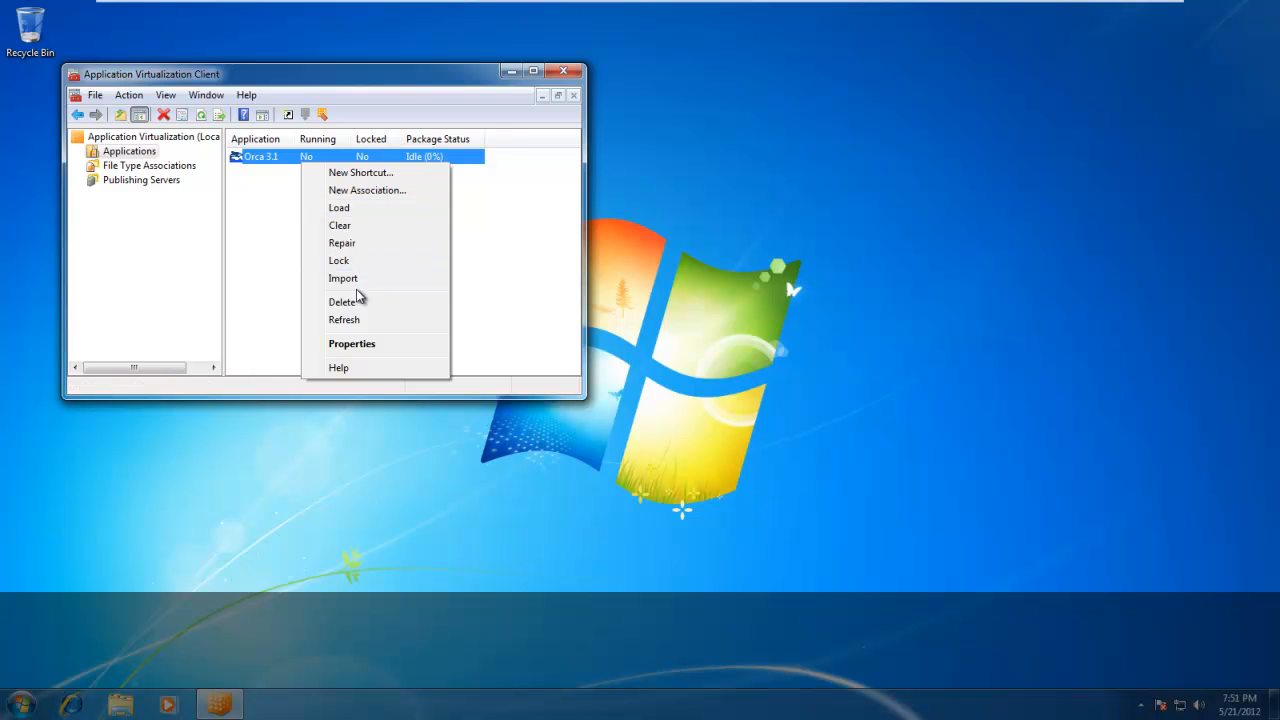
{"action": "left_click", "coordinate": [345, 301]}
{"action": "left_click", "coordinate": [386, 290]}
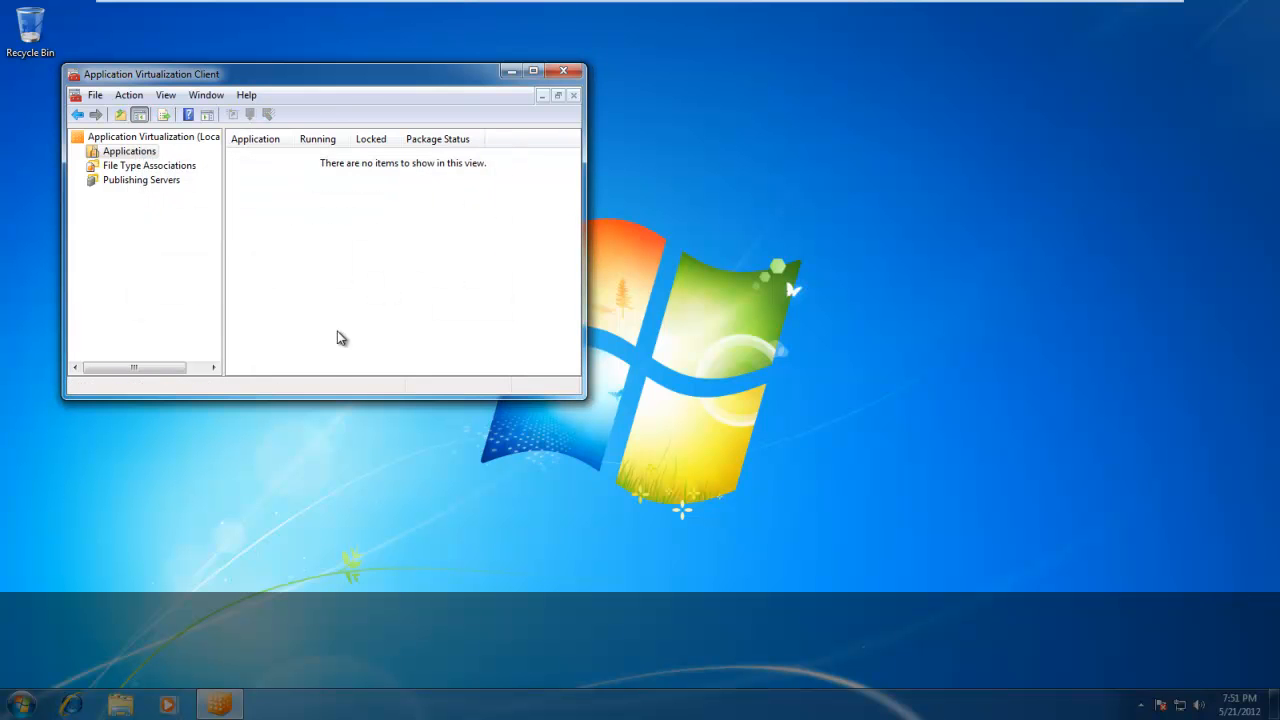
Check the client's full program list for an Orca shortcut.
{"action": "left_click", "coordinate": [20, 705]}
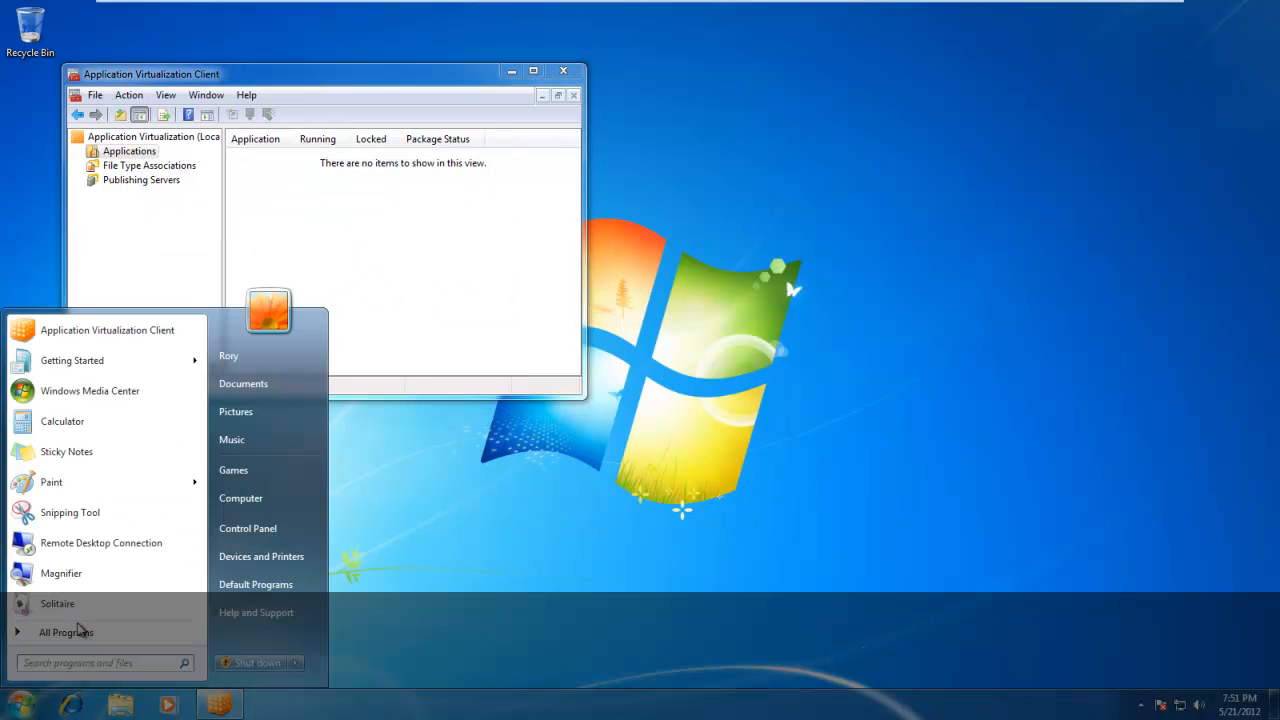
{"action": "left_click", "coordinate": [80, 630]}
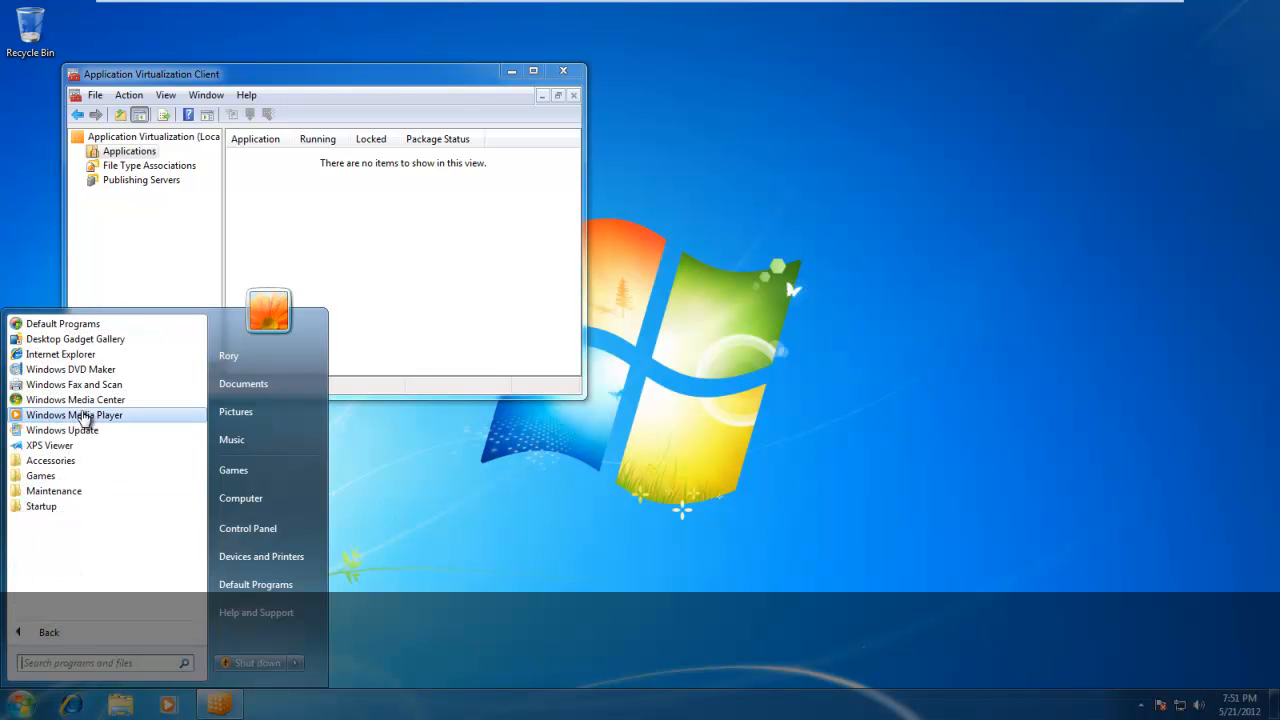
{"action": "left_click", "coordinate": [449, 568]}
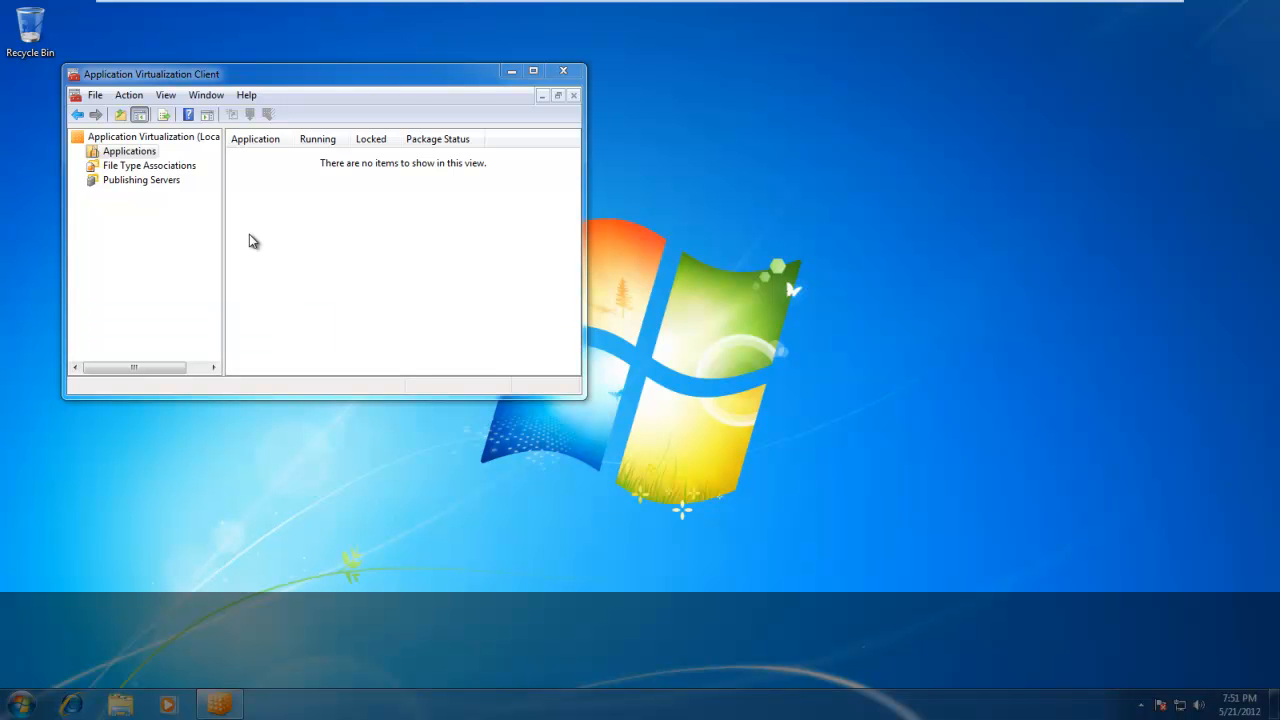
Refresh the publishing information from the Rorymon.com APP-V Server, widening the Name column to show its full name.
{"action": "left_click", "coordinate": [126, 181]}
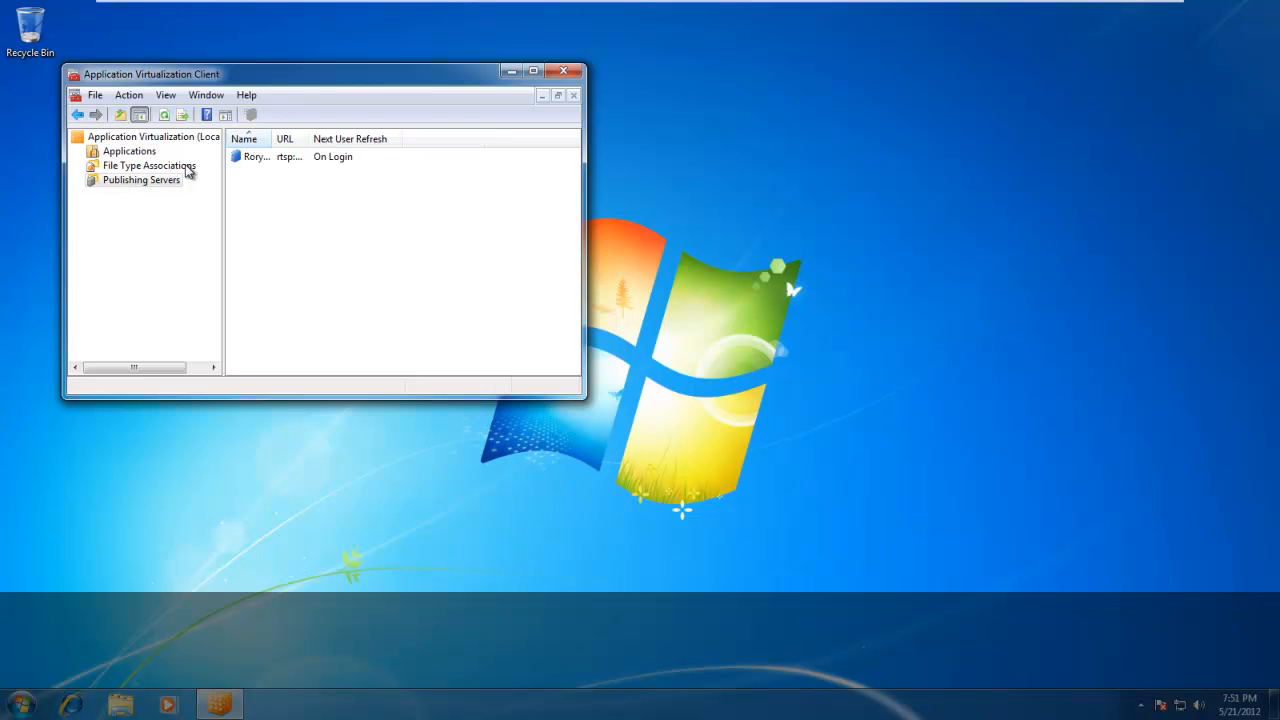
{"action": "double_click", "coordinate": [272, 139]}
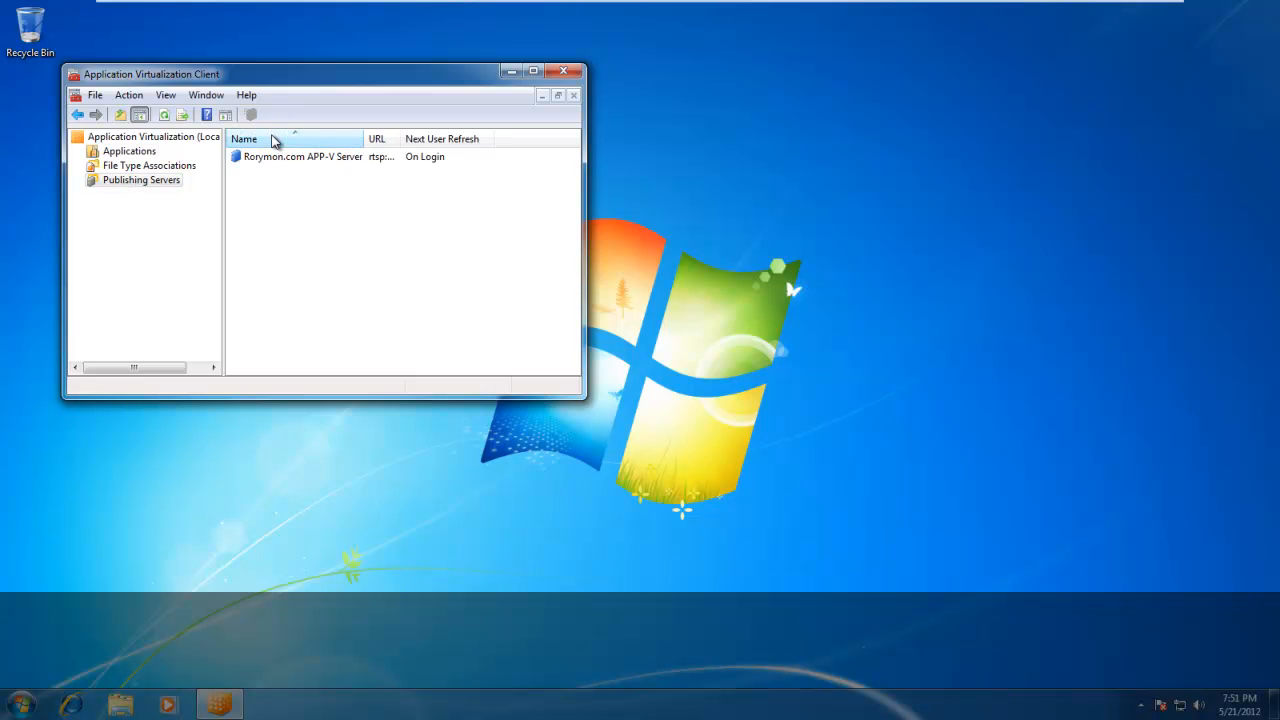
{"action": "left_click", "coordinate": [268, 157]}
{"action": "right_click", "coordinate": [333, 158]}
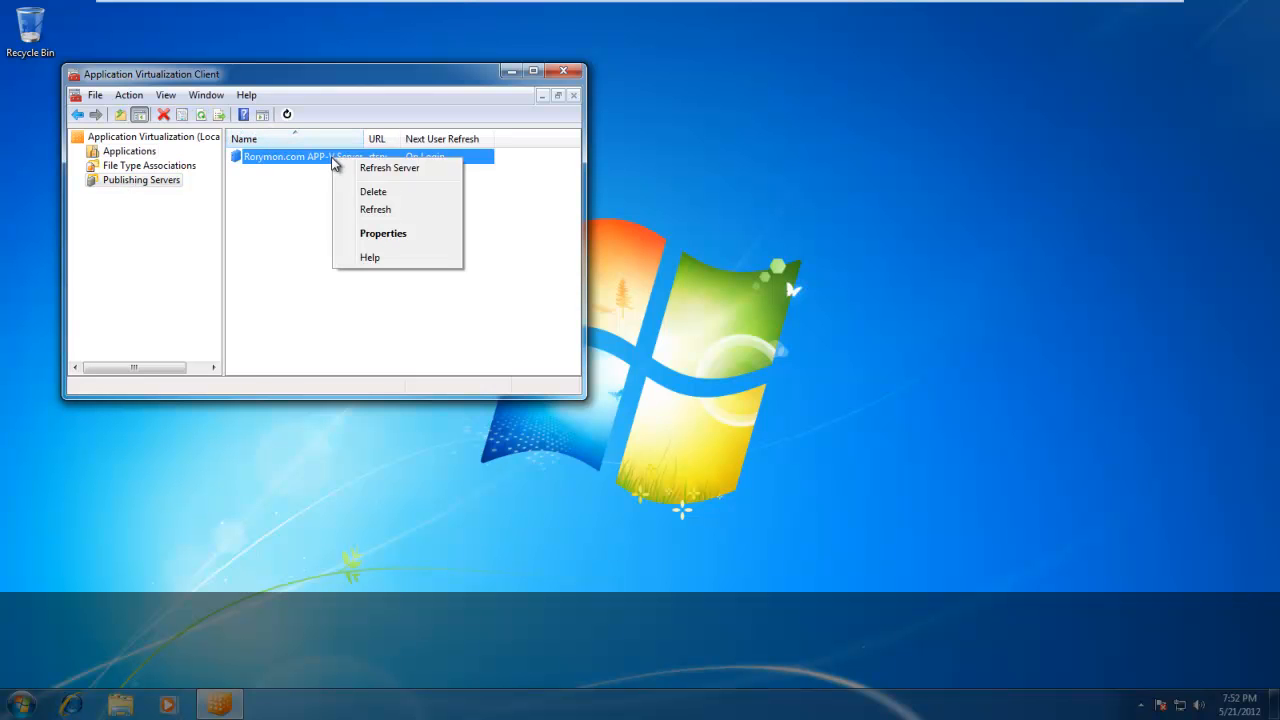
{"action": "left_click", "coordinate": [395, 170]}
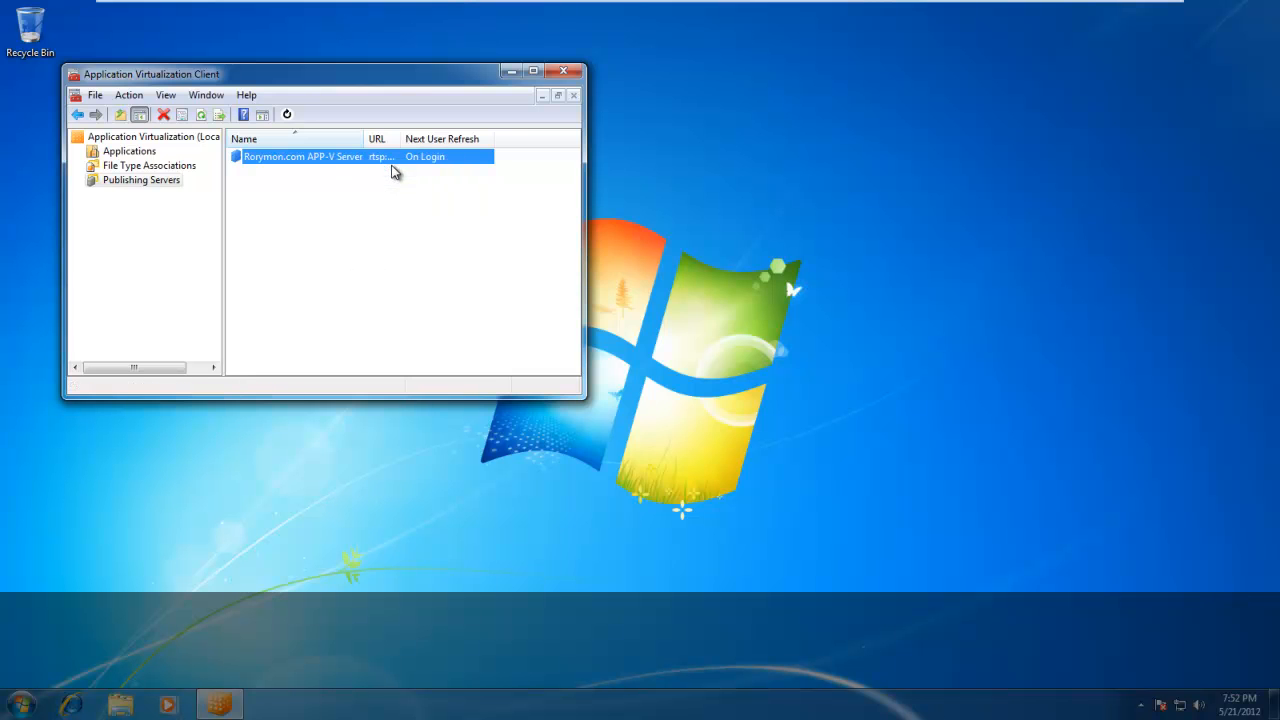
Launch the published Orca from the client's full program list and check that its commands respond.
{"action": "left_click", "coordinate": [20, 704]}
{"action": "left_click", "coordinate": [75, 632]}
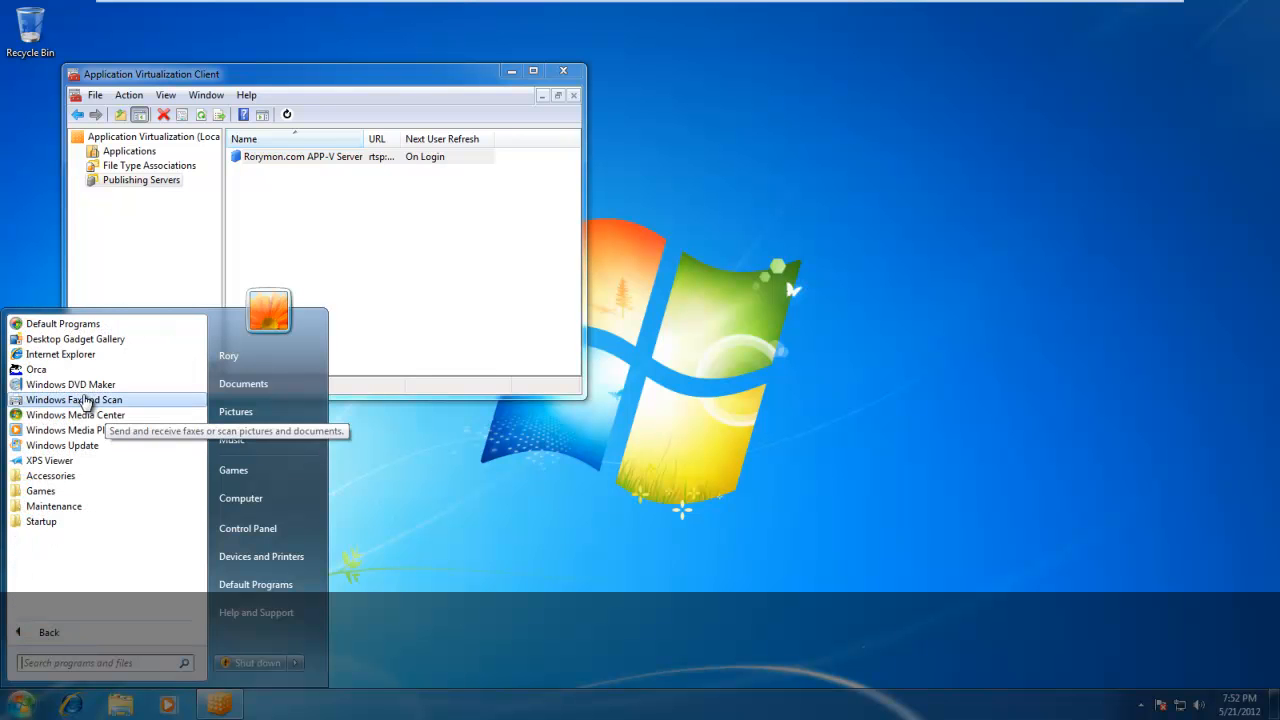
{"action": "left_click", "coordinate": [40, 370]}
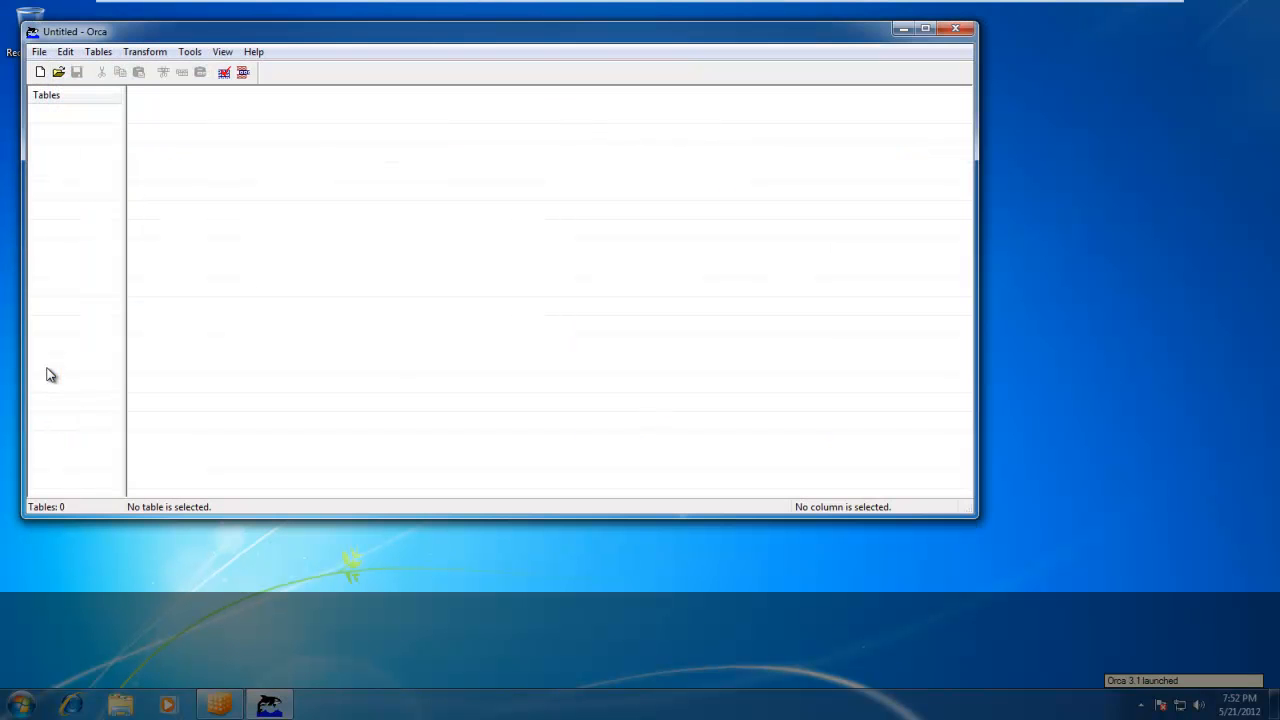
{"action": "left_click", "coordinate": [97, 52]}
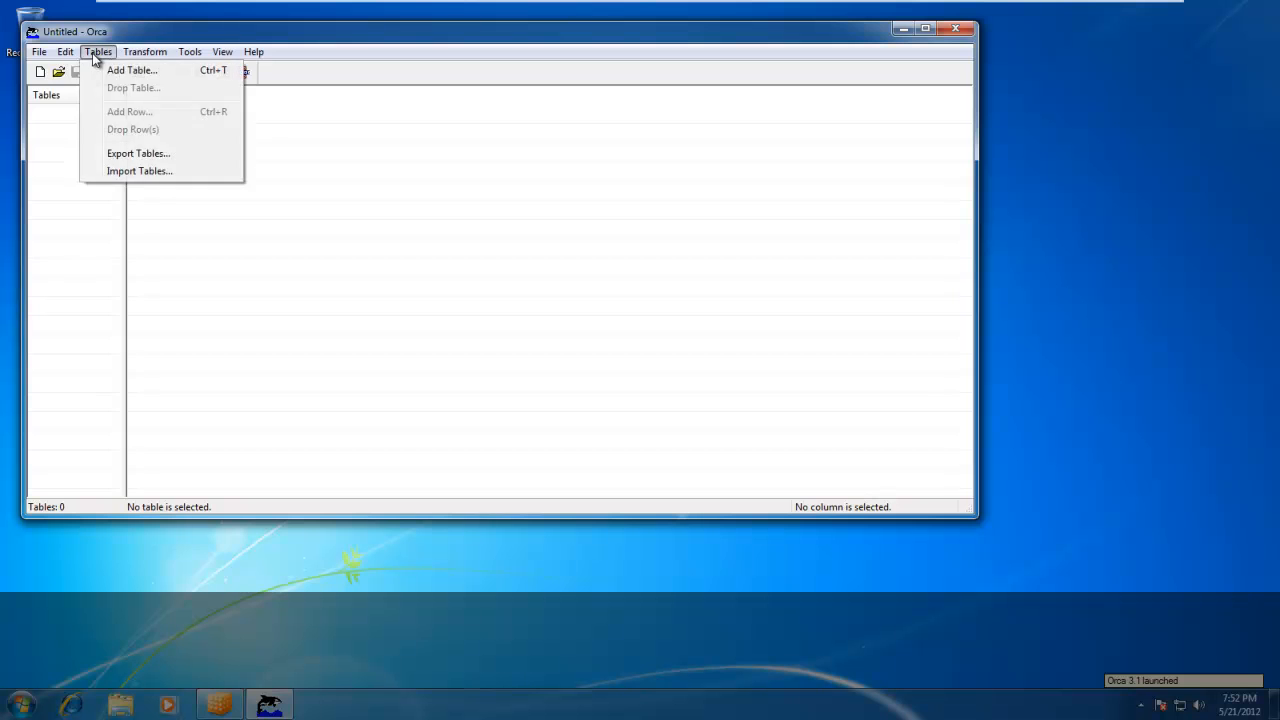
{"action": "mouse_move", "coordinate": [65, 52]}
{"action": "mouse_move", "coordinate": [255, 52]}
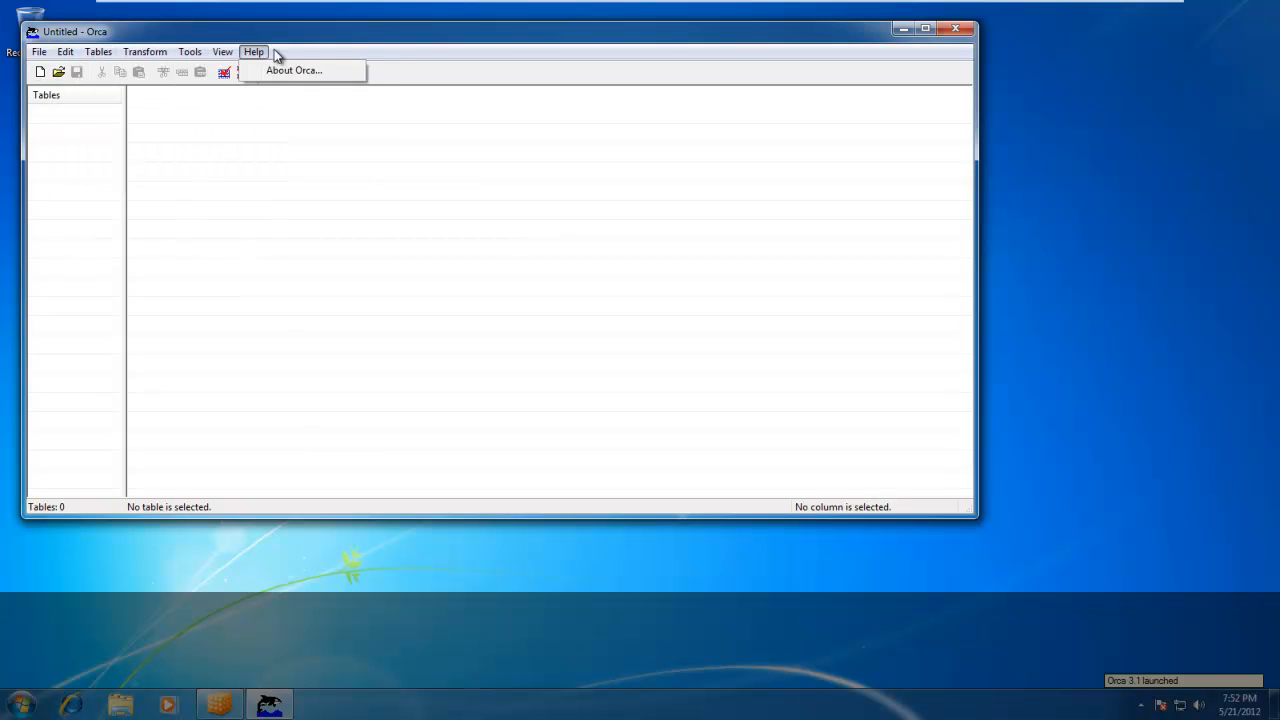
{"action": "left_click", "coordinate": [339, 44]}
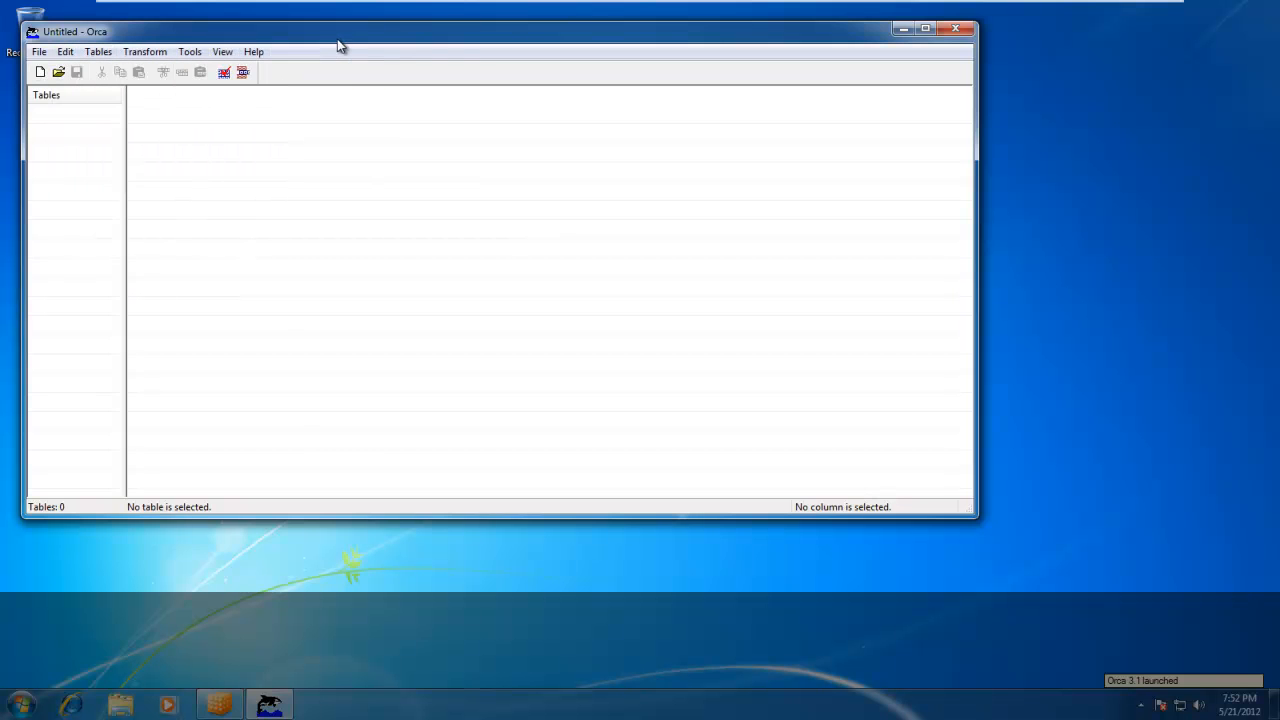
Close Orca and the Application Virtualization Client console.
{"action": "left_click", "coordinate": [968, 37]}
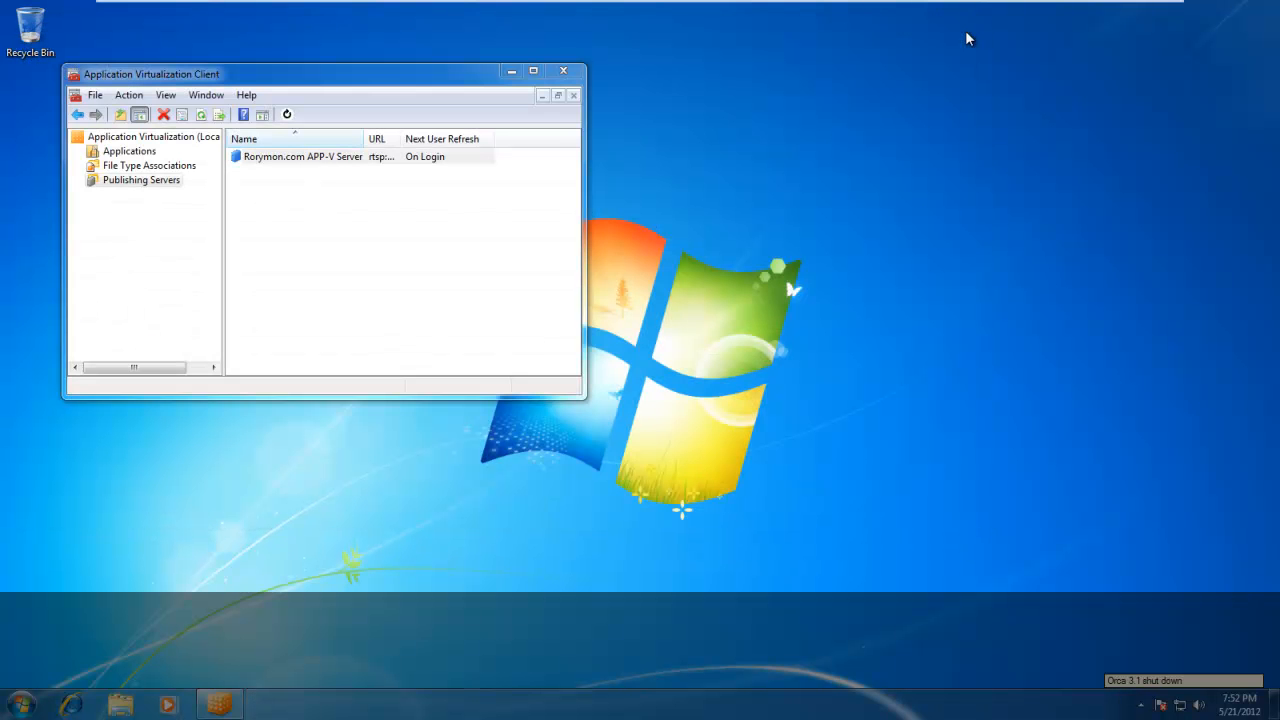
{"action": "left_click", "coordinate": [566, 70]}
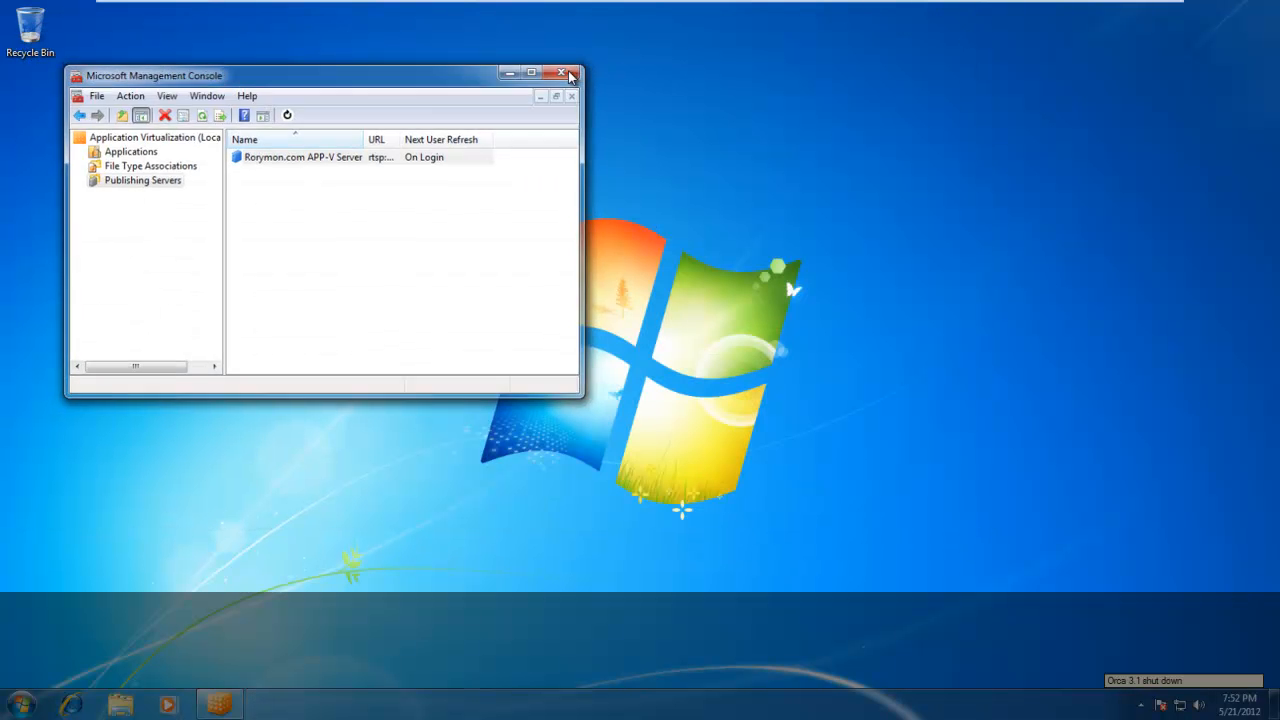